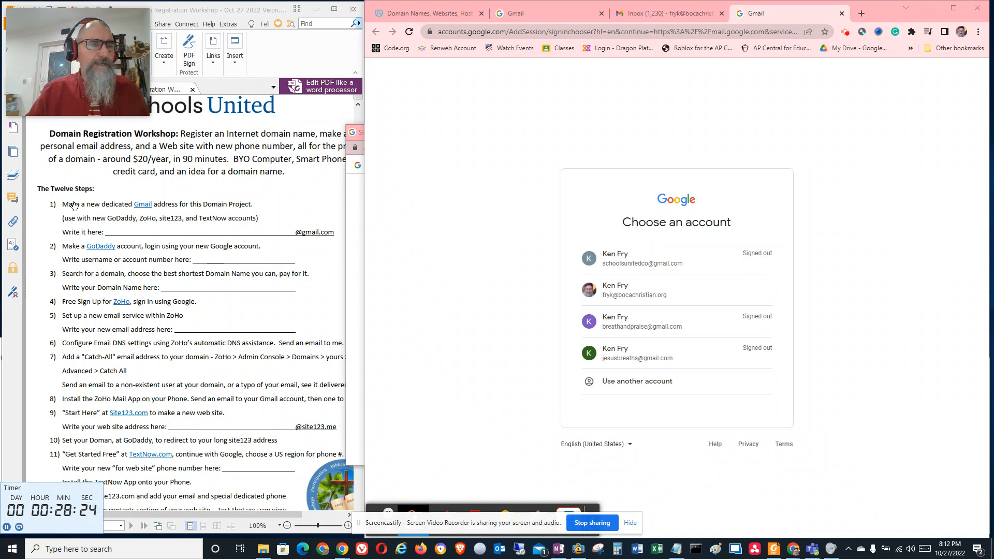
left_click(85, 231)
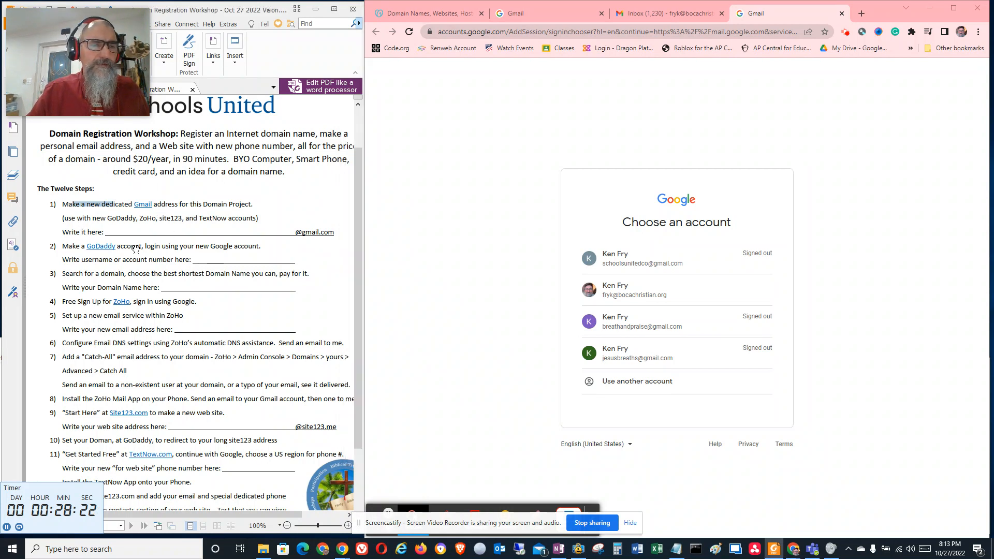
left_click(166, 247)
left_click_drag(166, 247, 173, 260)
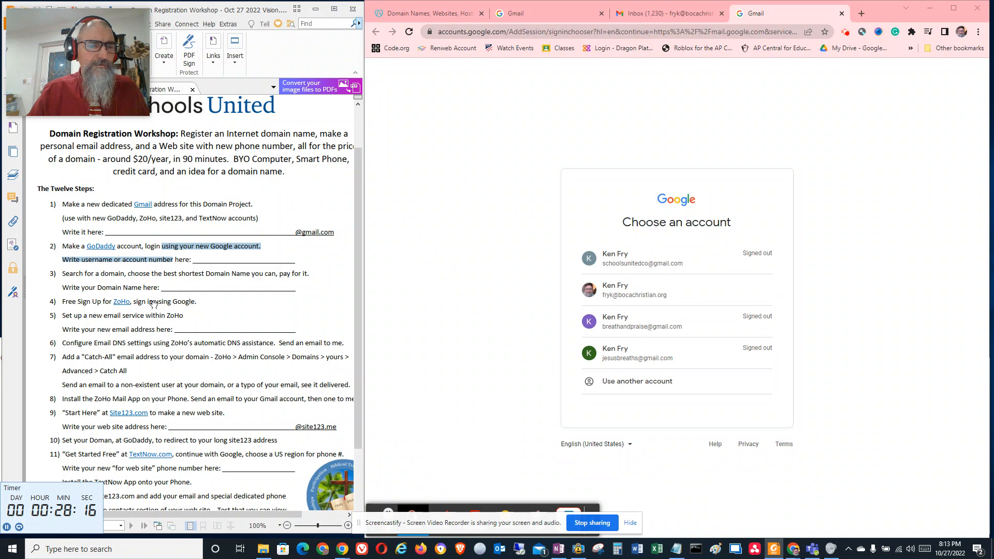
left_click_drag(148, 301, 174, 301)
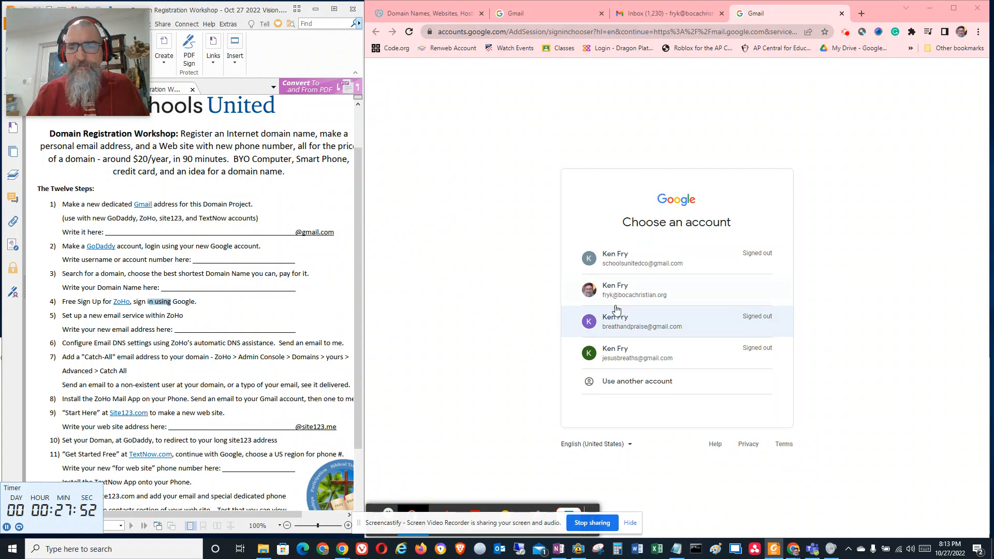
Start creating a new Google account for personal use instead of signing in with an existing account
left_click(649, 387)
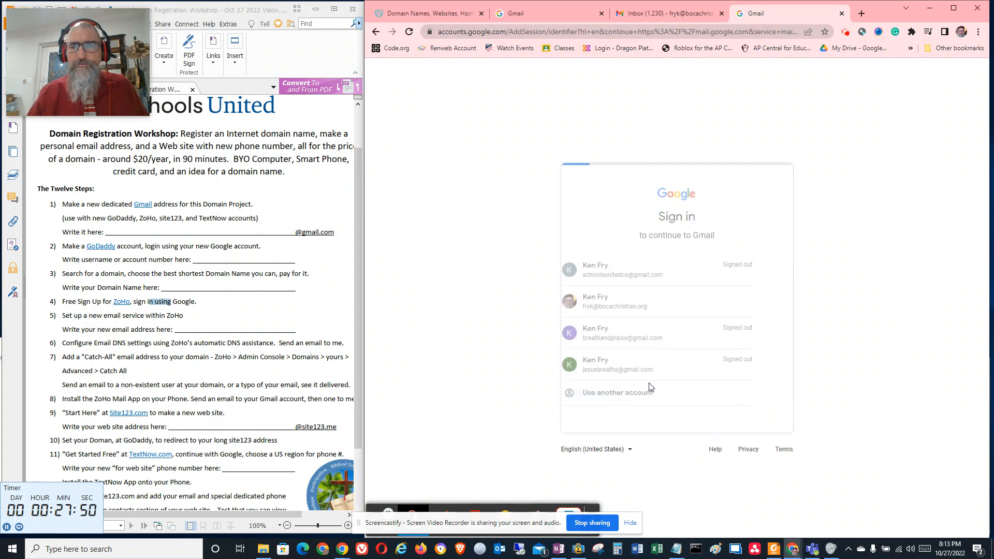
left_click(682, 277)
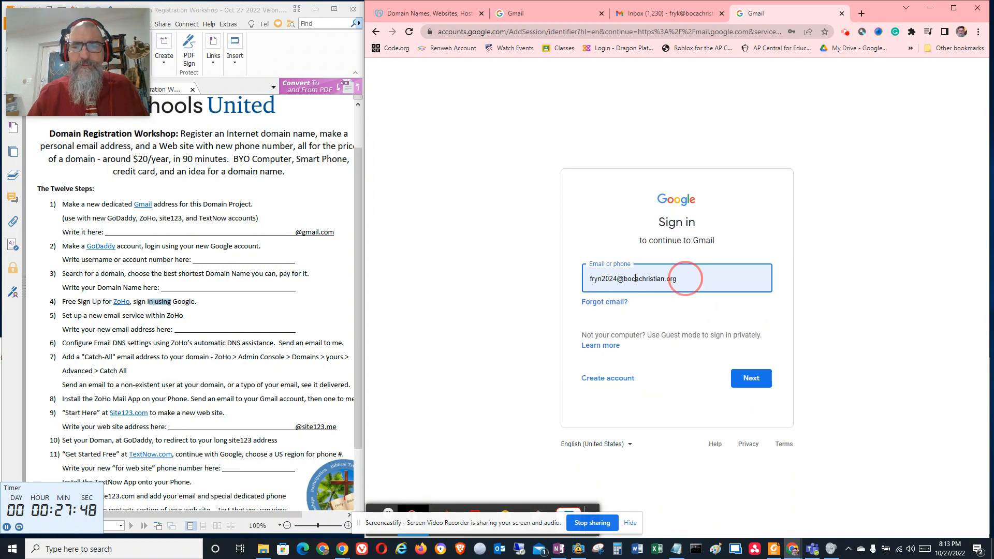
left_click(616, 383)
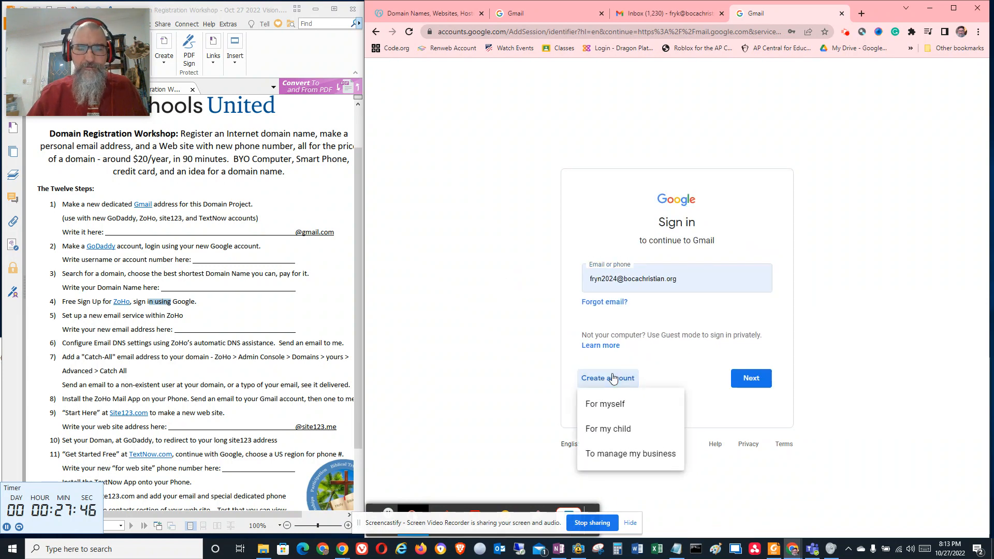
left_click(612, 405)
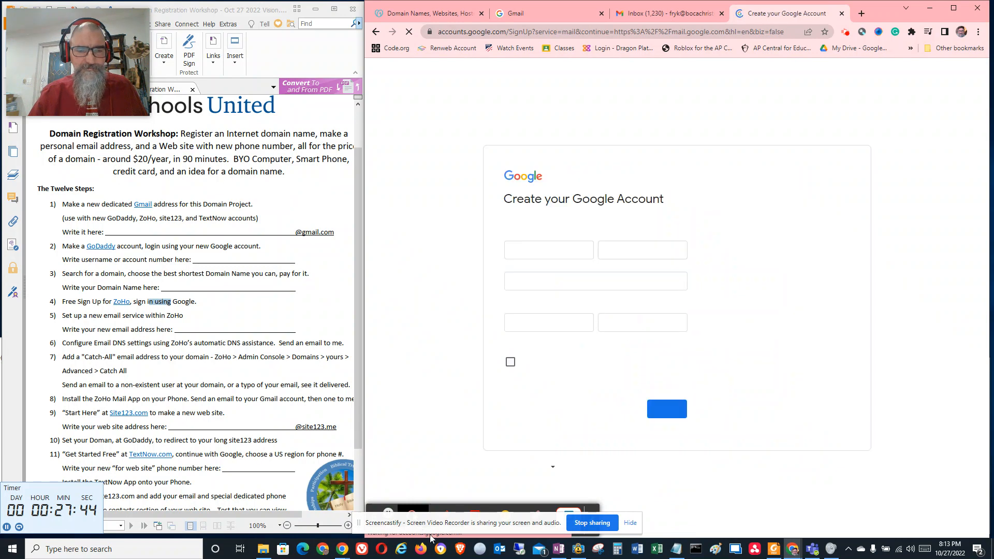
Fill in the account owner's first and last name on the Google account form
mouse_move(558, 551)
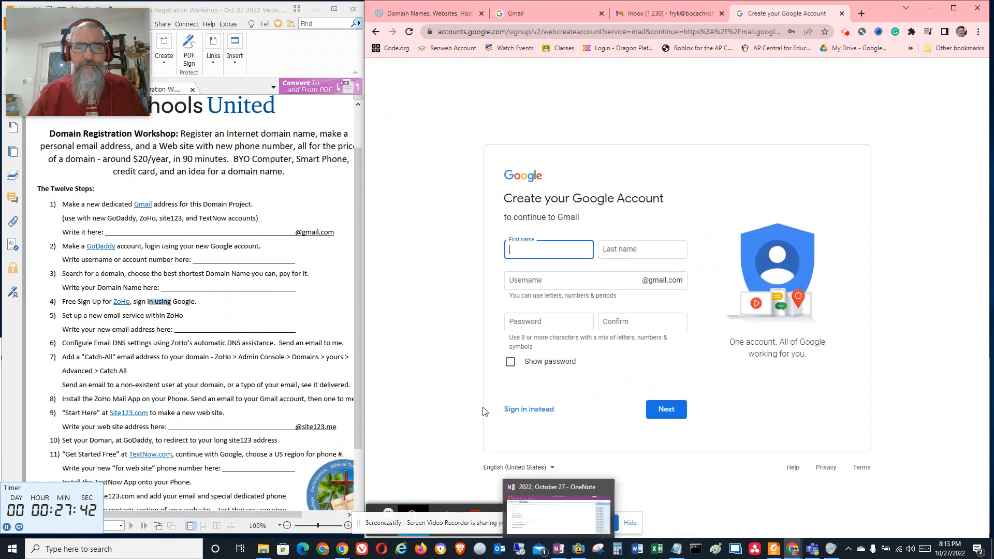
key("Tab")
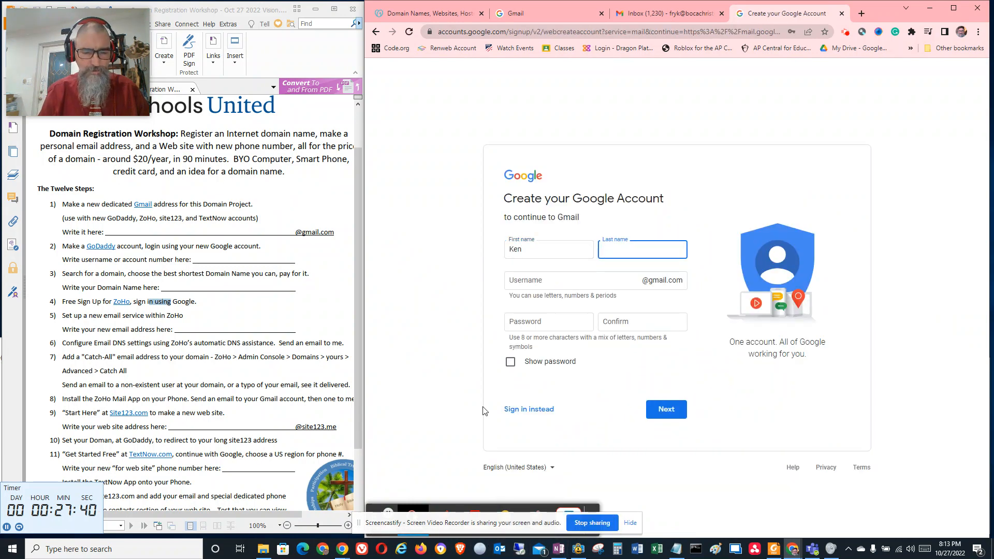
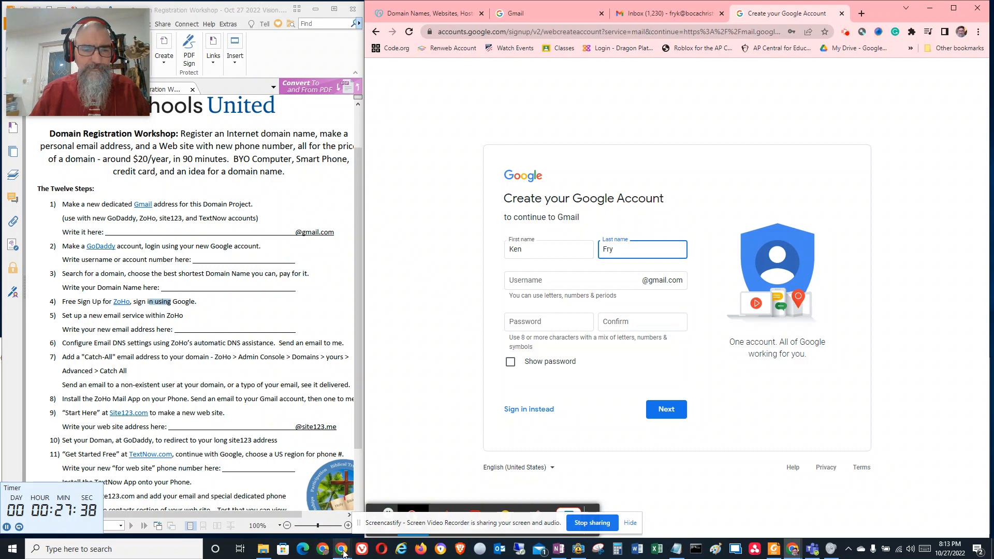
Copy the planned Gmail username from the workshop notes in OneNote and replace the suggested username in the Google sign-up form with it
left_click(554, 549)
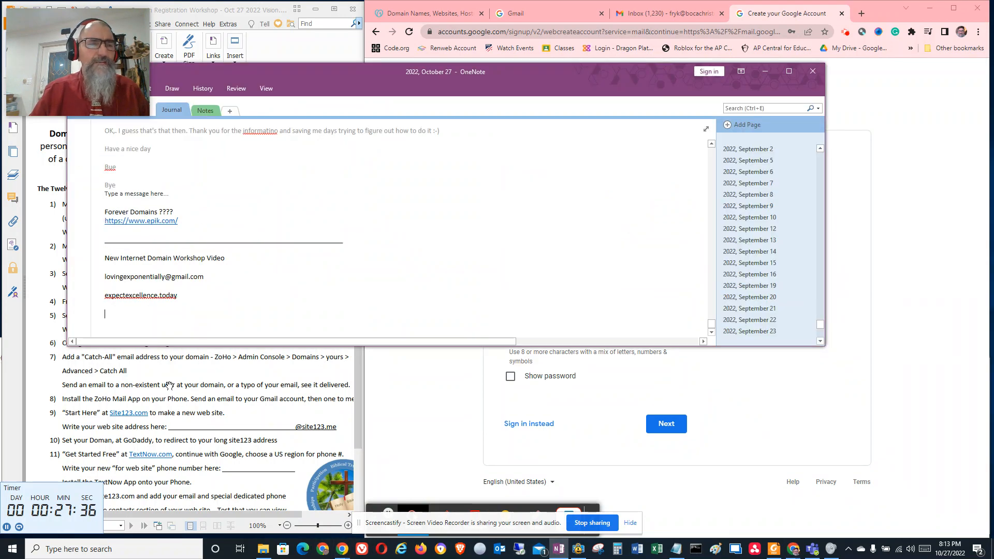
left_click_drag(166, 277, 105, 278)
key("ctrl+c")
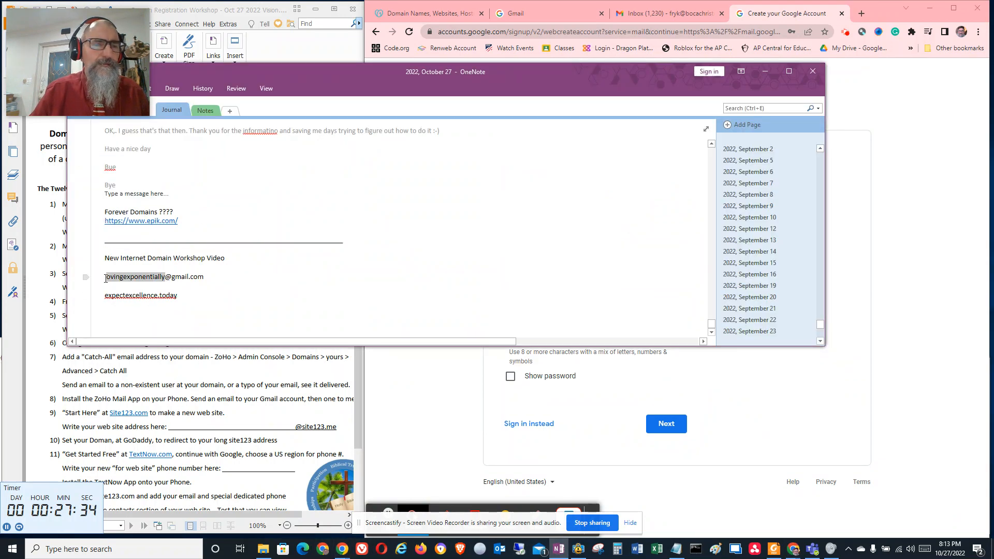
key("alt+Tab")
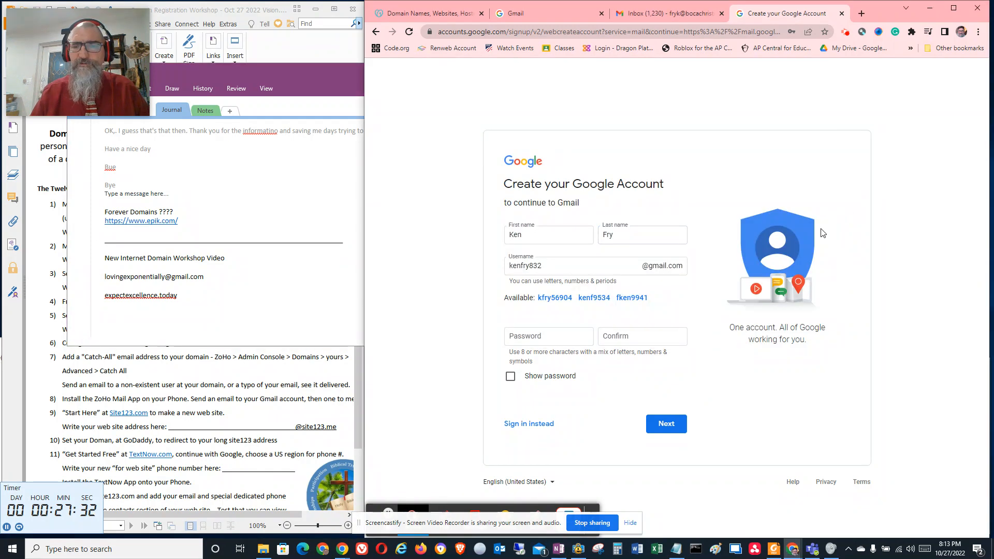
triple_click(561, 266)
key("ctrl+v")
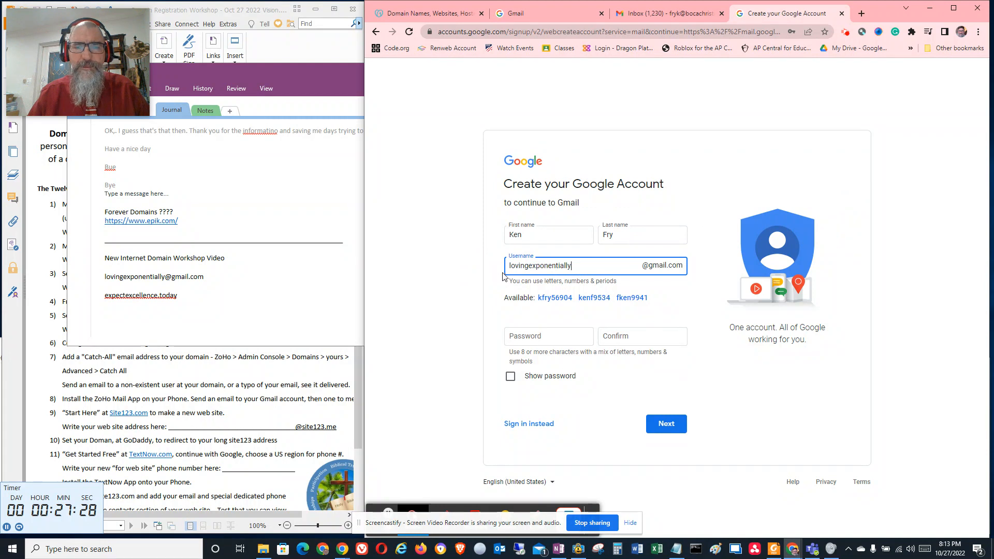
Try to submit the sign-up form with an account password and its confirmation
left_click(544, 334)
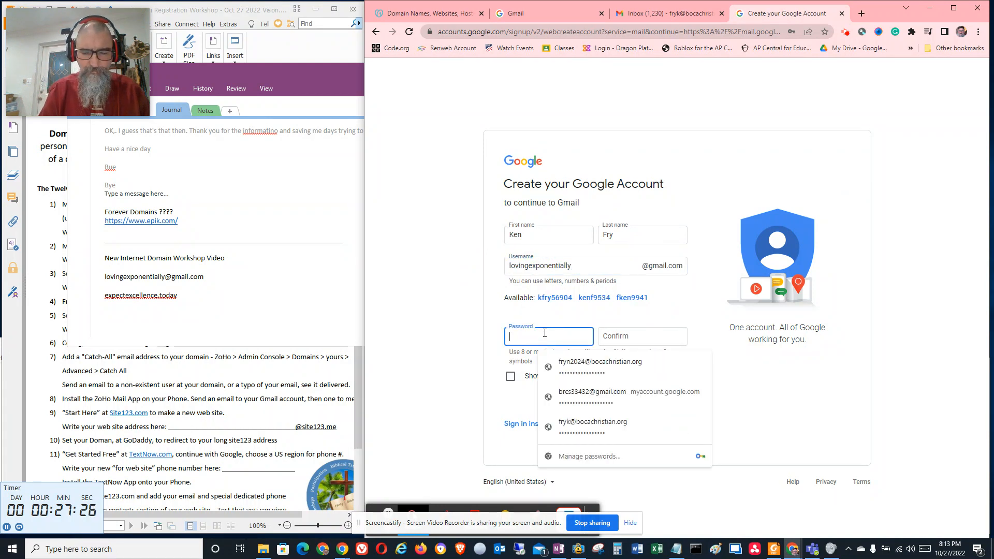
type("******")
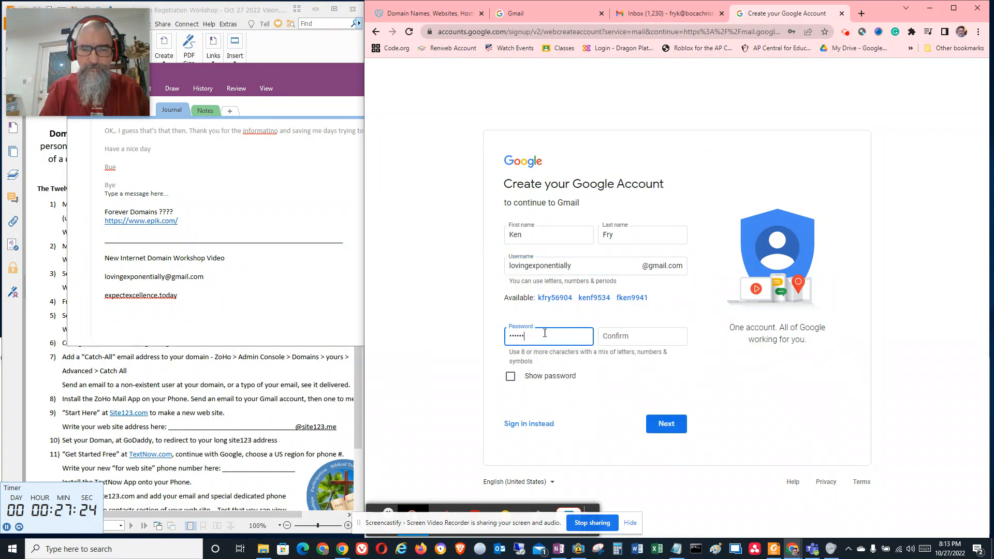
type("***")
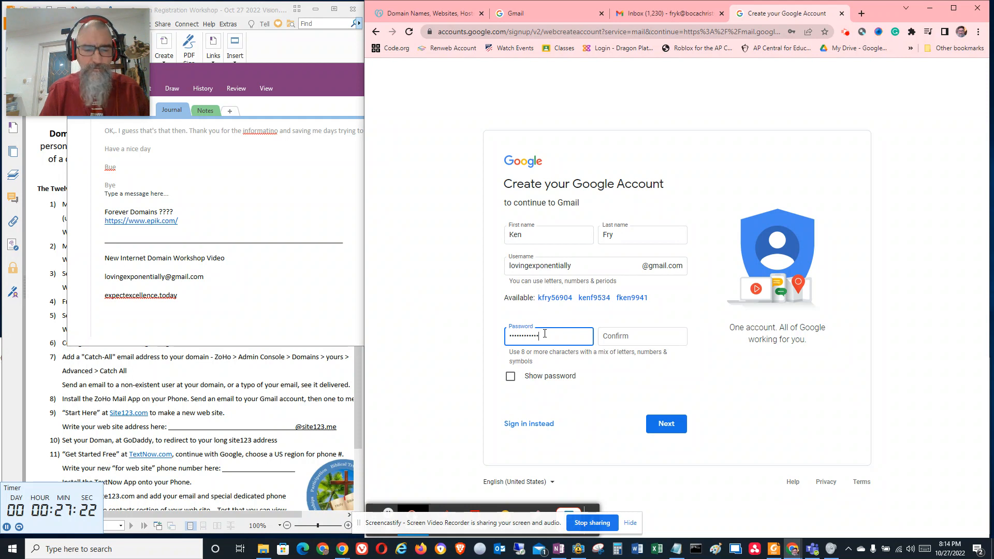
key("Tab")
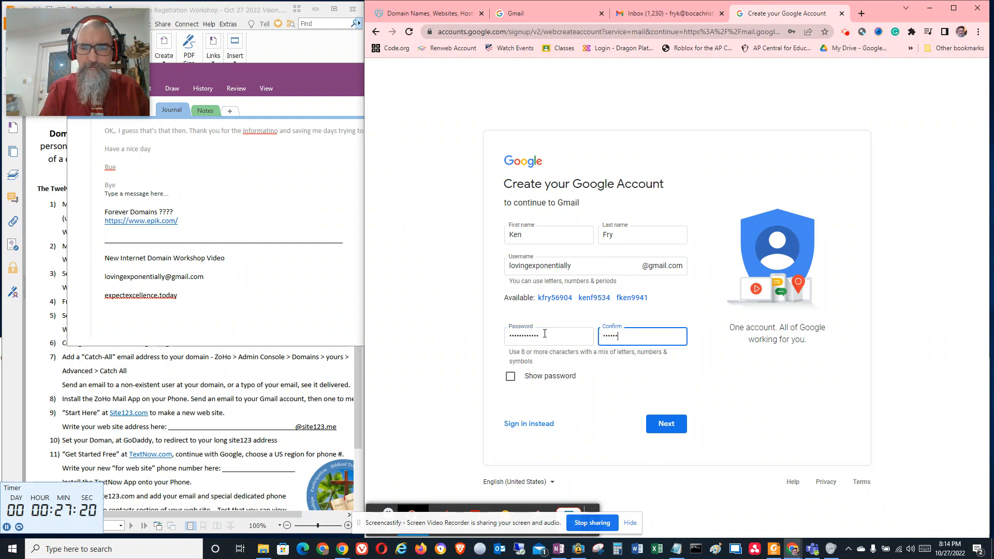
type("*")
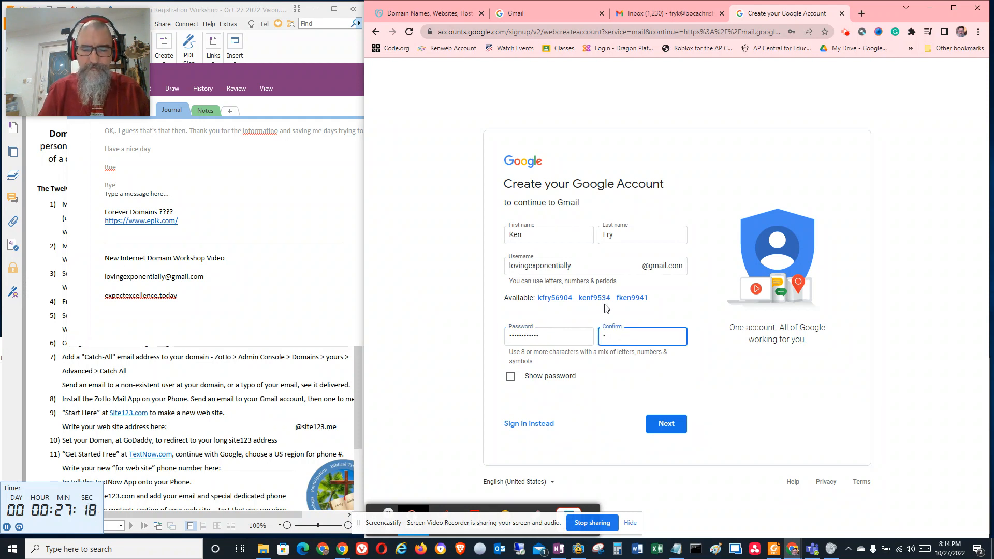
type("*****")
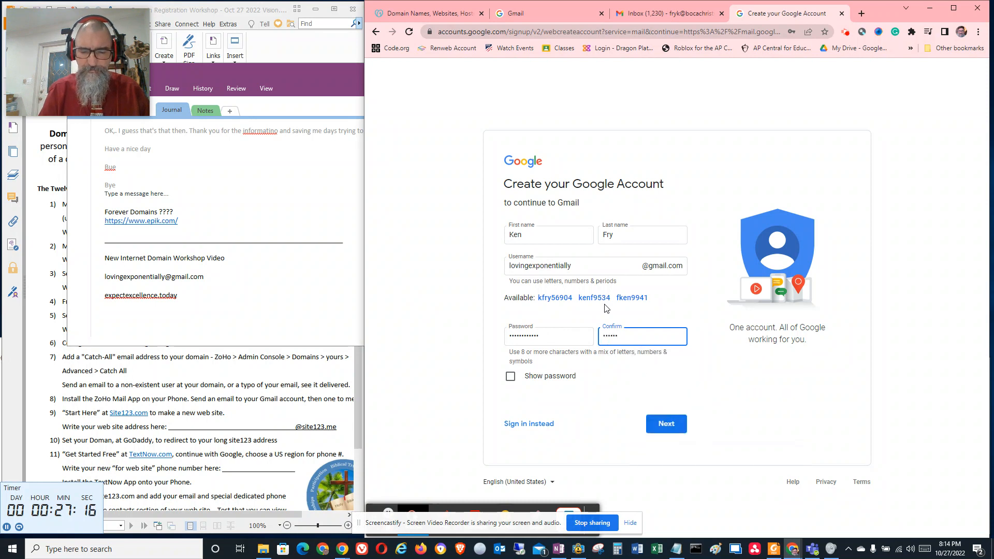
type("***")
left_click(666, 423)
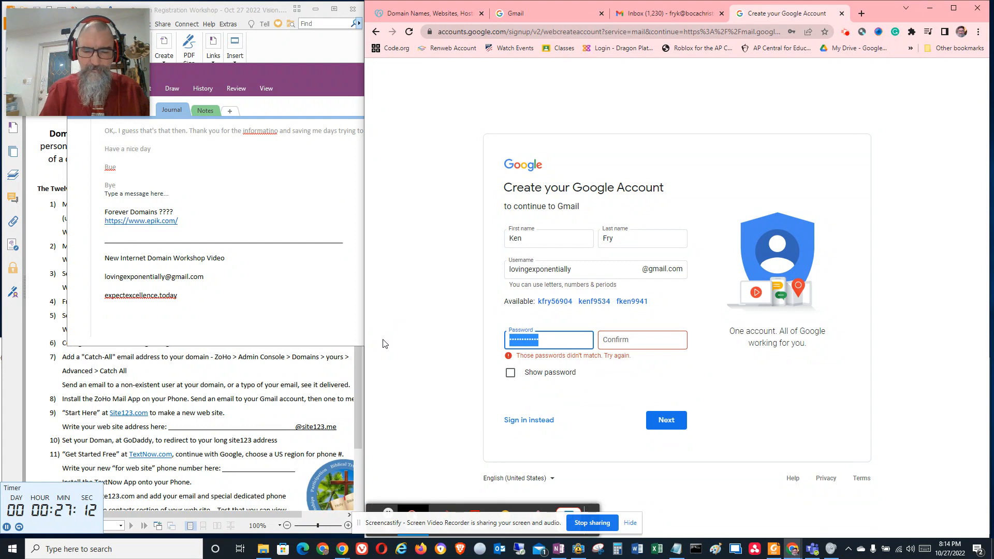
Re-enter the account password and a matching confirmation, and submit the sign-up form
type("******")
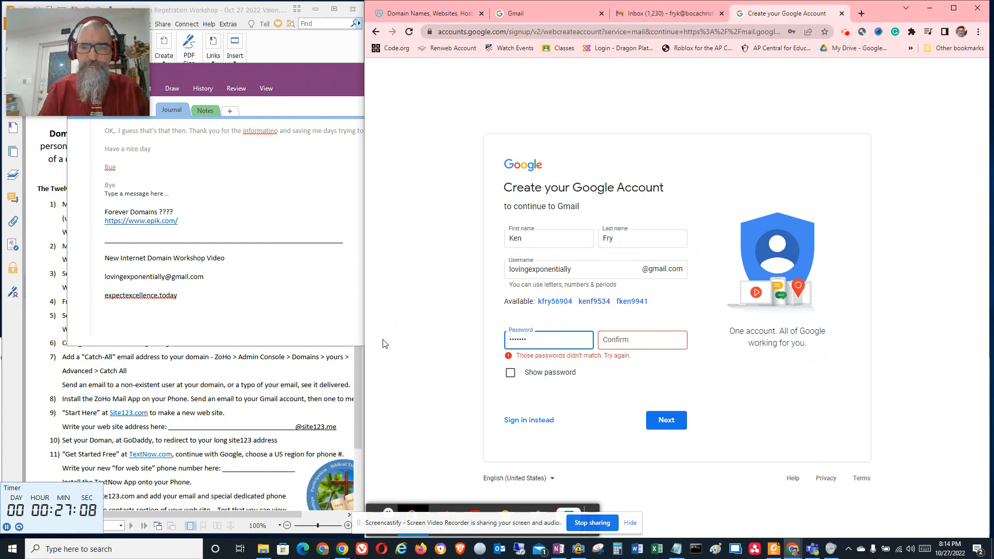
key("BackSpace")
key("BackSpace")
key("BackSpace")
key("BackSpace")
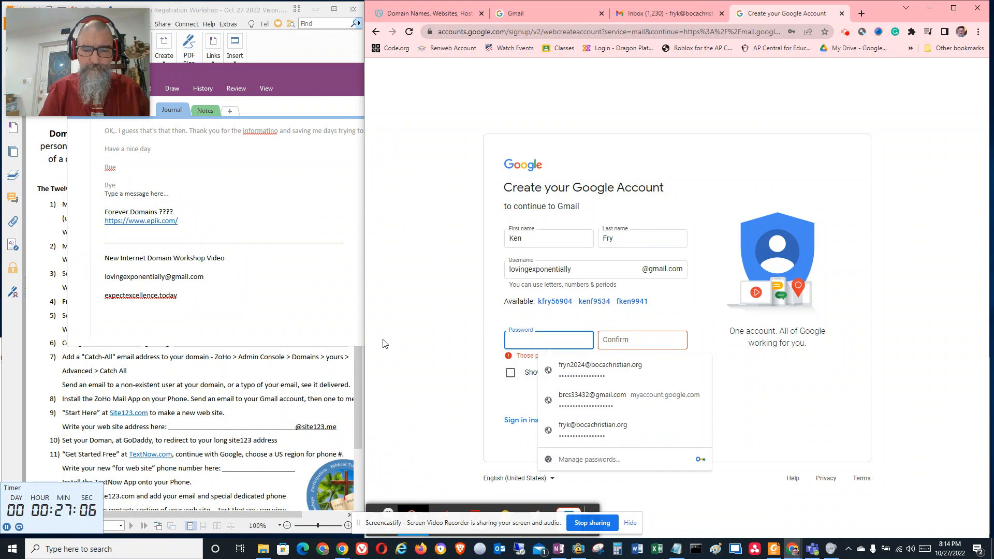
type("***")
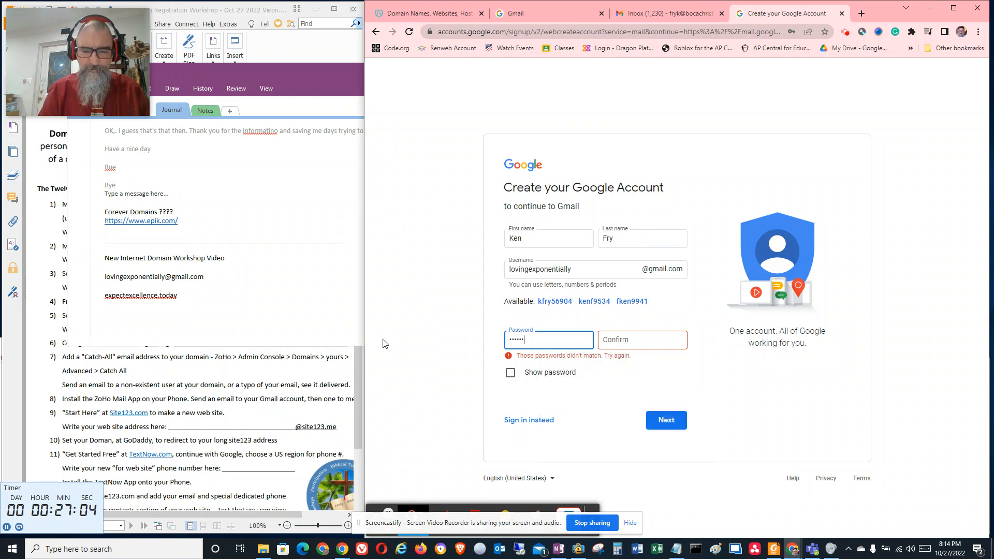
key("Tab")
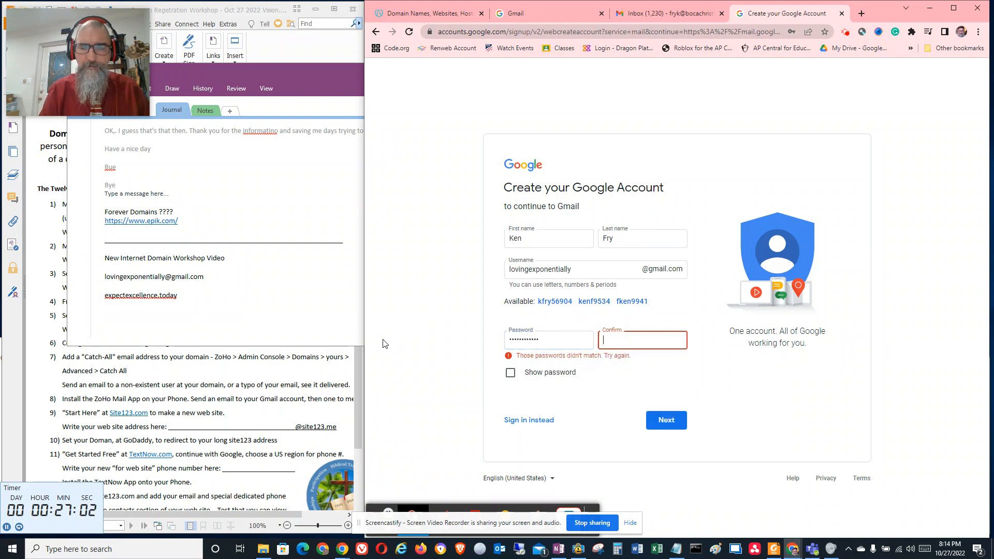
type("******")
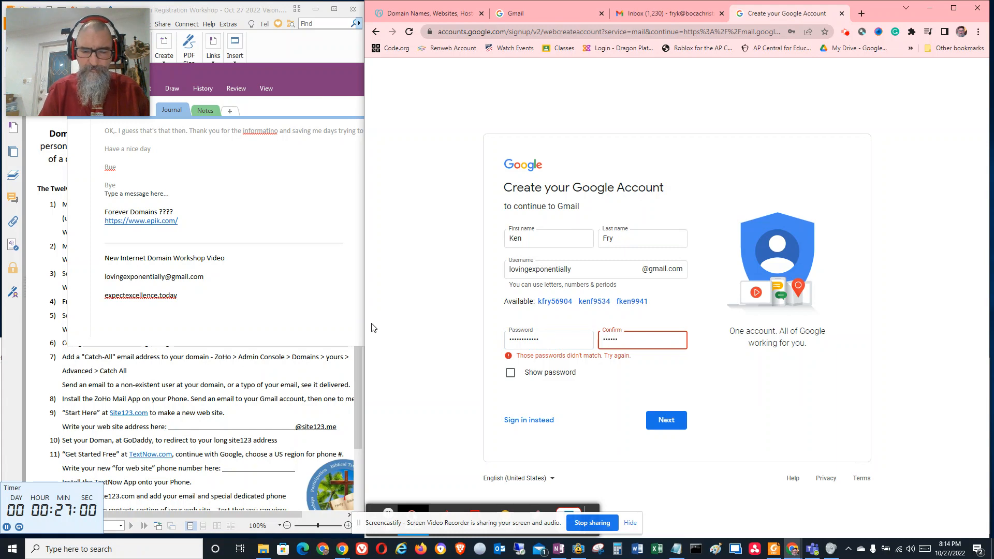
type("******")
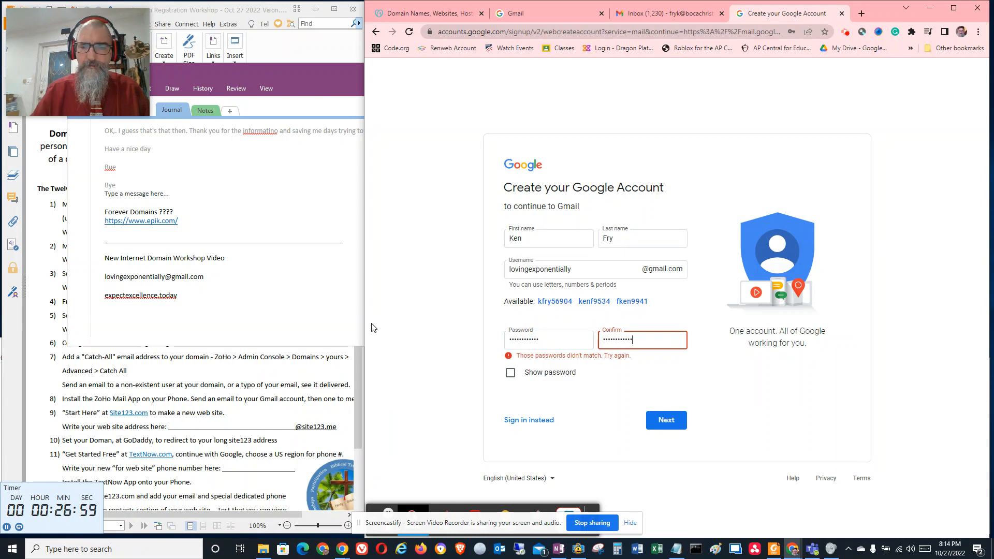
left_click(673, 419)
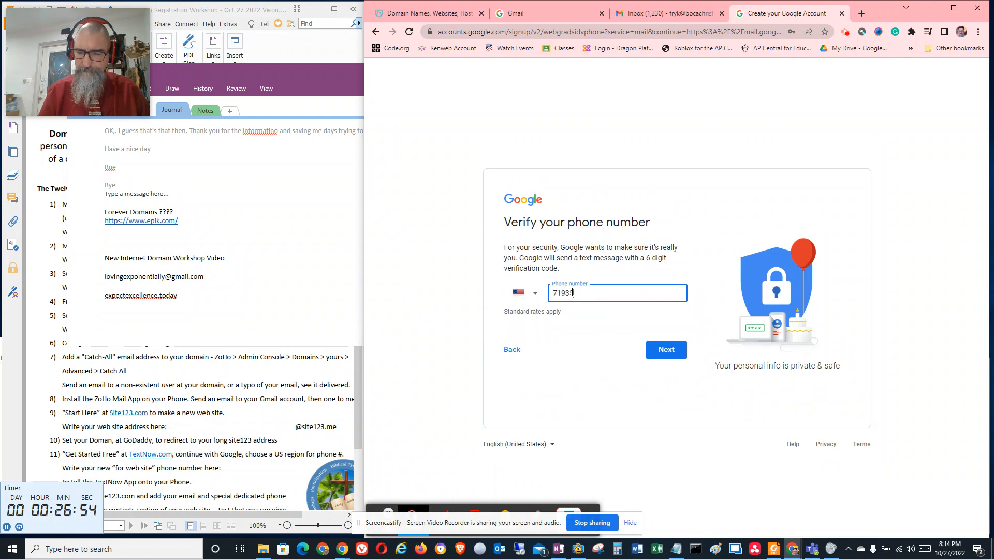
Try to request phone verification using the account owner's first phone number
type("10575")
key("Return")
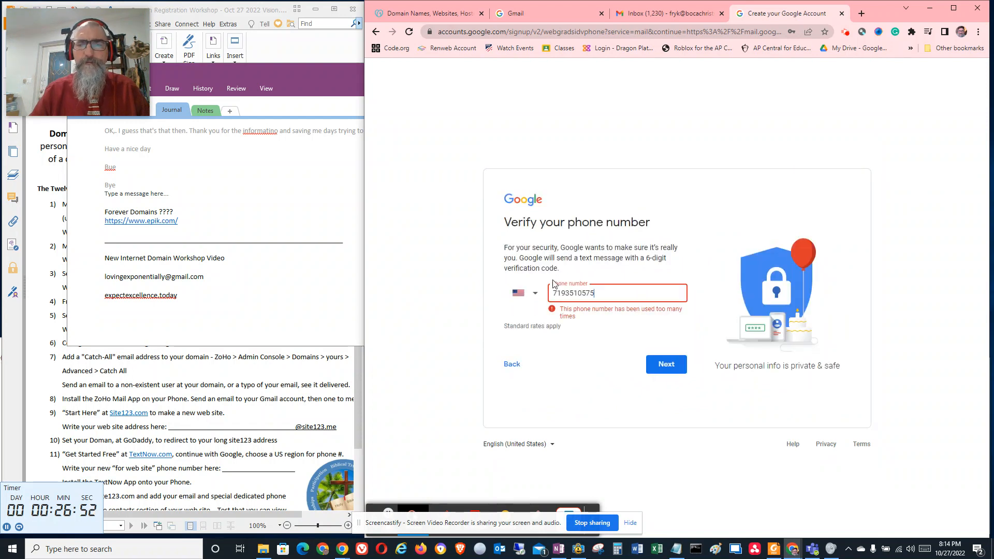
key("ctrl+a")
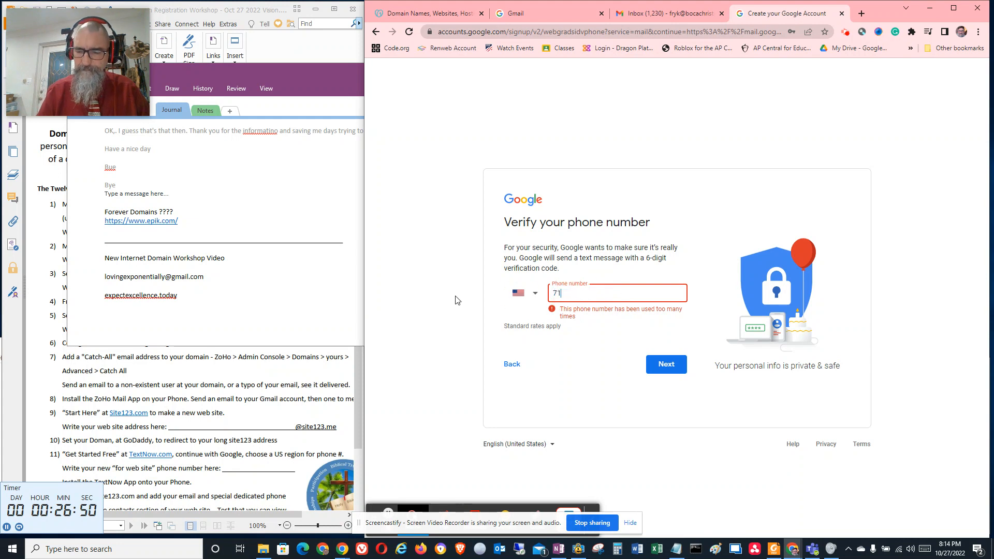
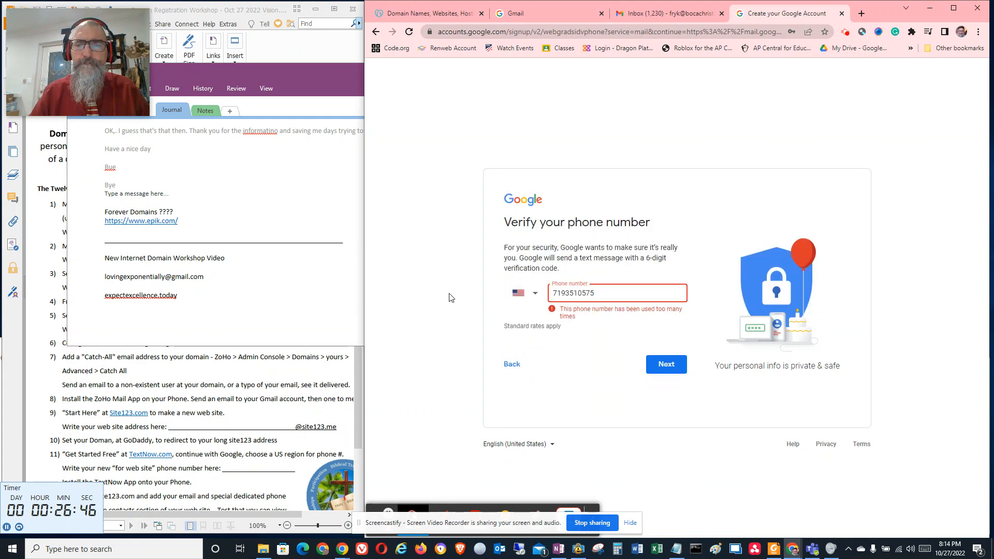
Replace the phone number with a different one and request the text message verification code
key("ctrl+a")
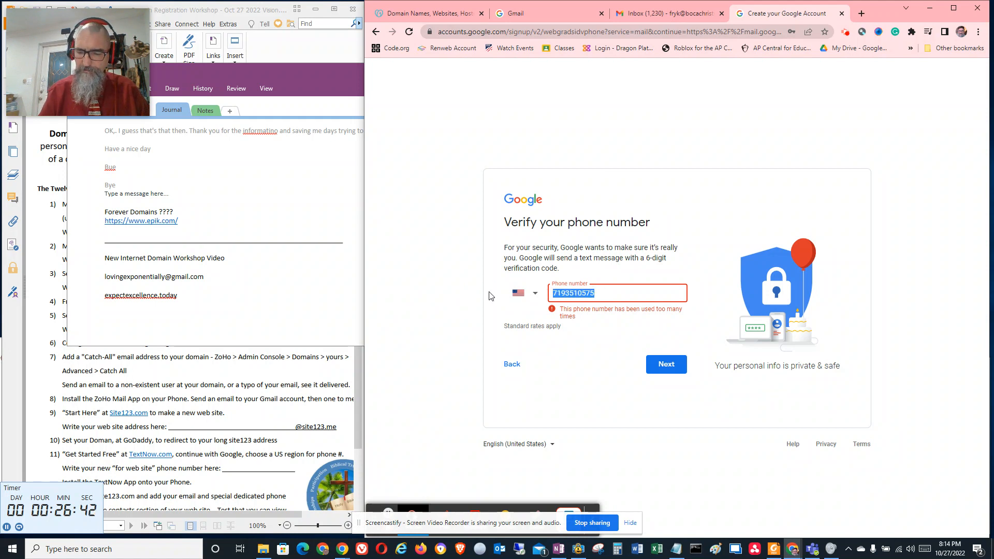
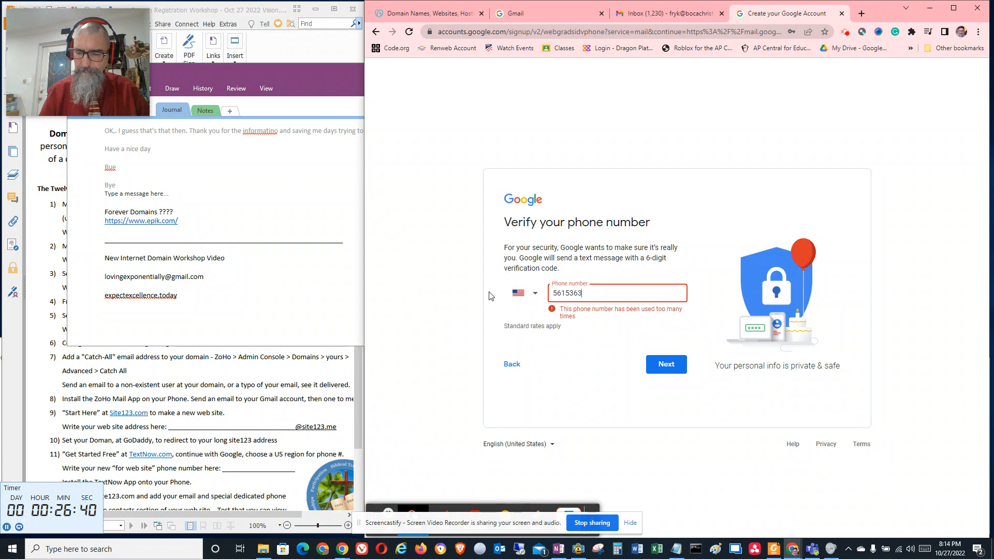
left_click(657, 362)
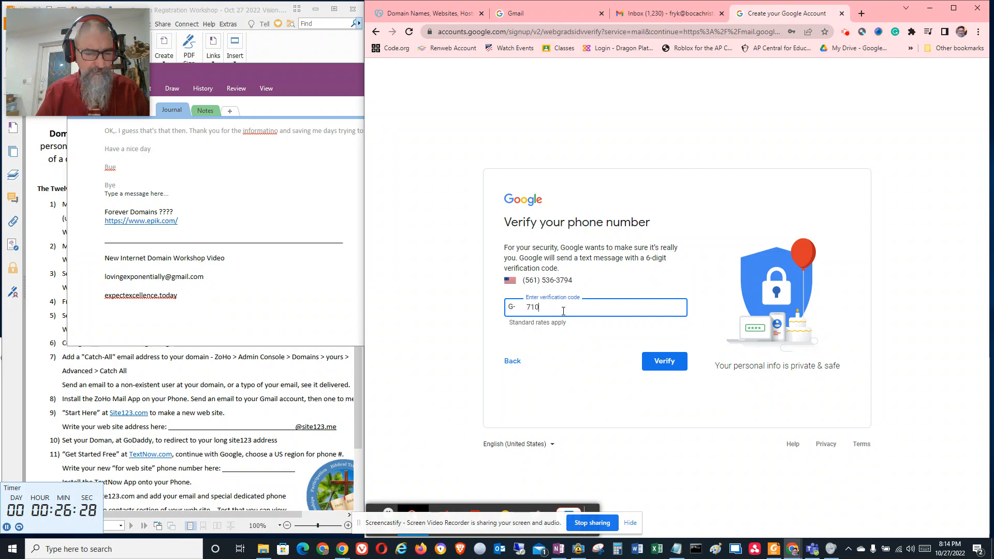
Enter the six-digit verification code received by text message and verify the phone number
type("0")
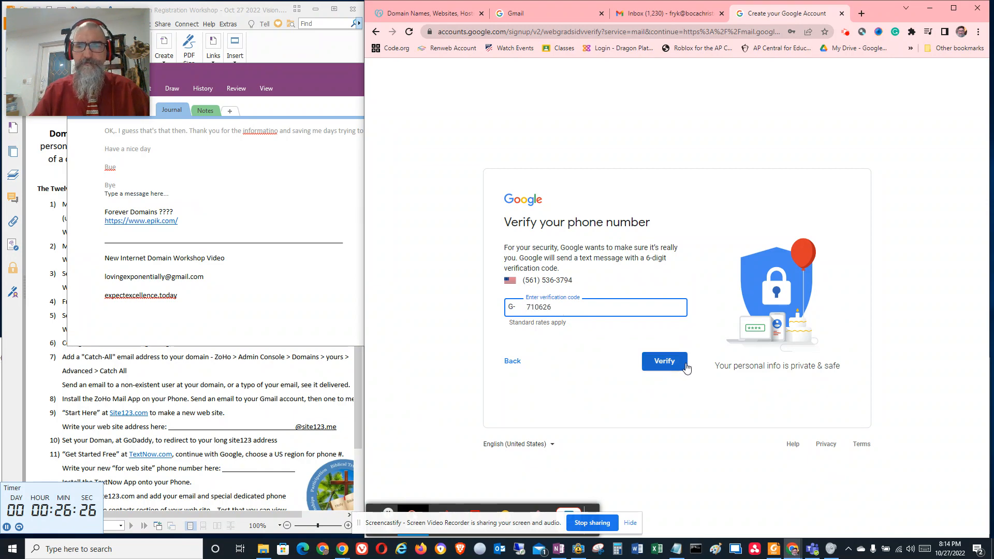
left_click(666, 362)
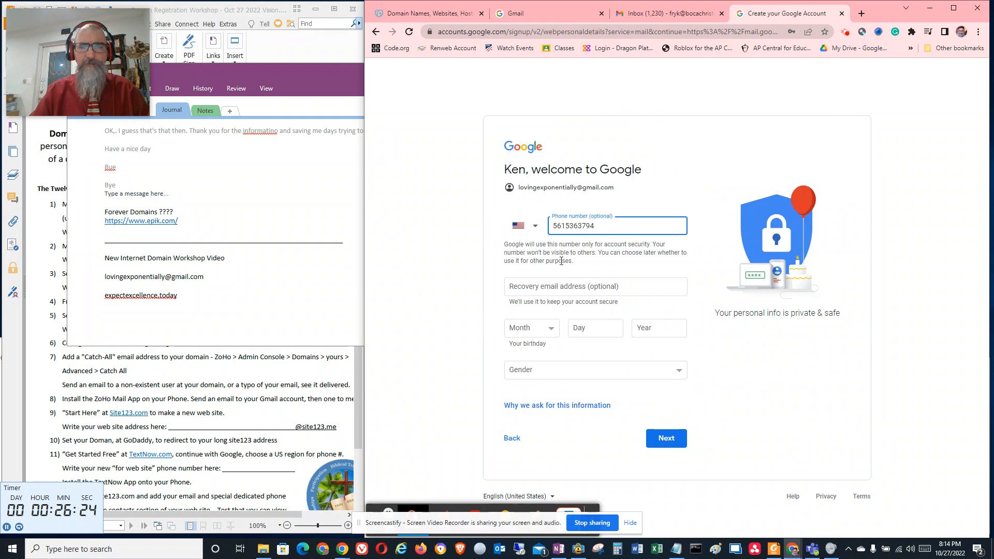
Enter the account owner's existing email address as the recovery email for the new Google account
left_click(556, 292)
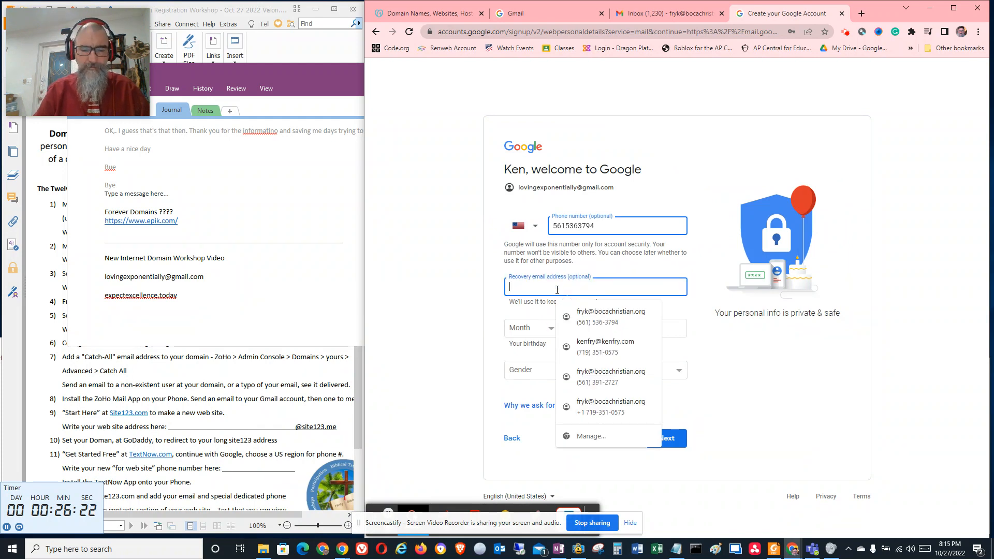
type("knefyr")
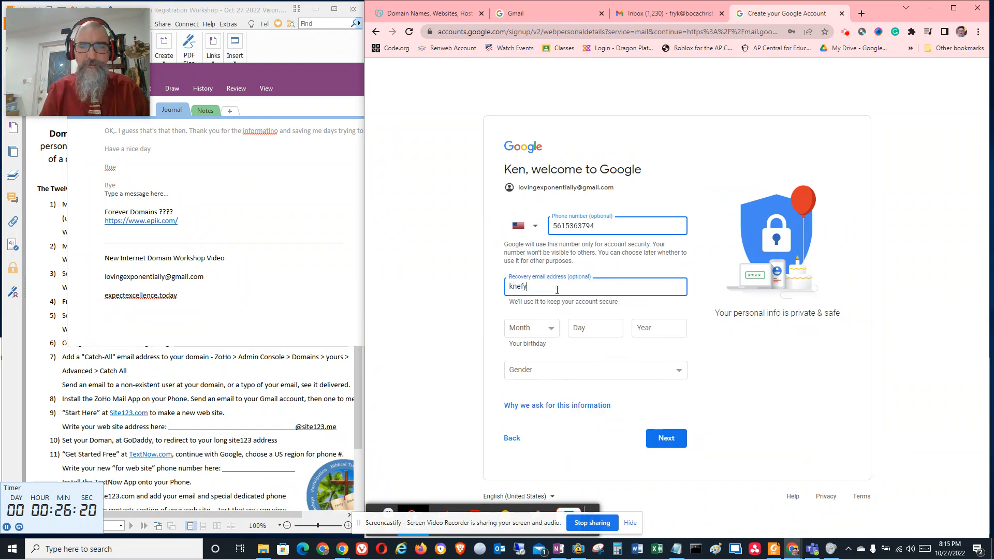
key("BackSpace")
key("BackSpace")
key("BackSpace")
key("BackSpace")
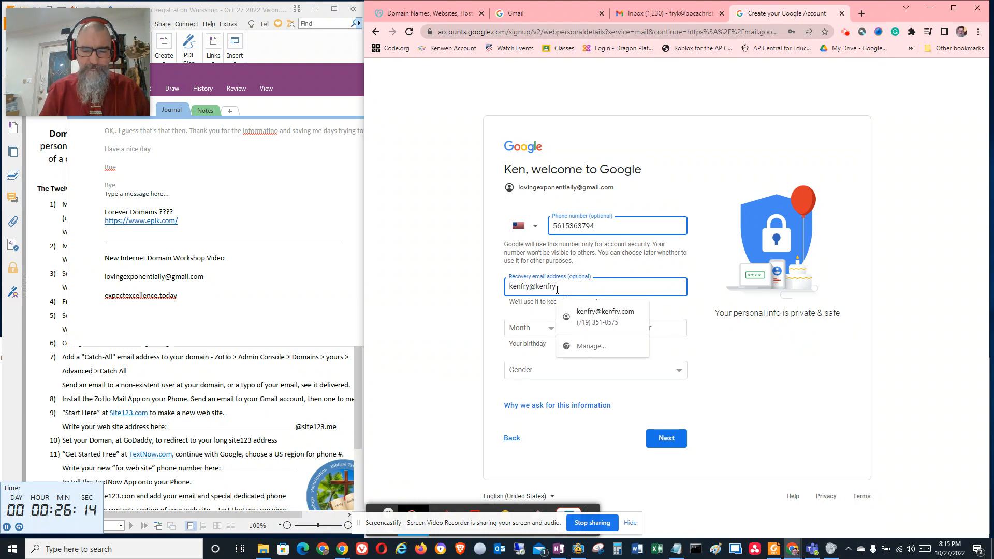
key("Tab")
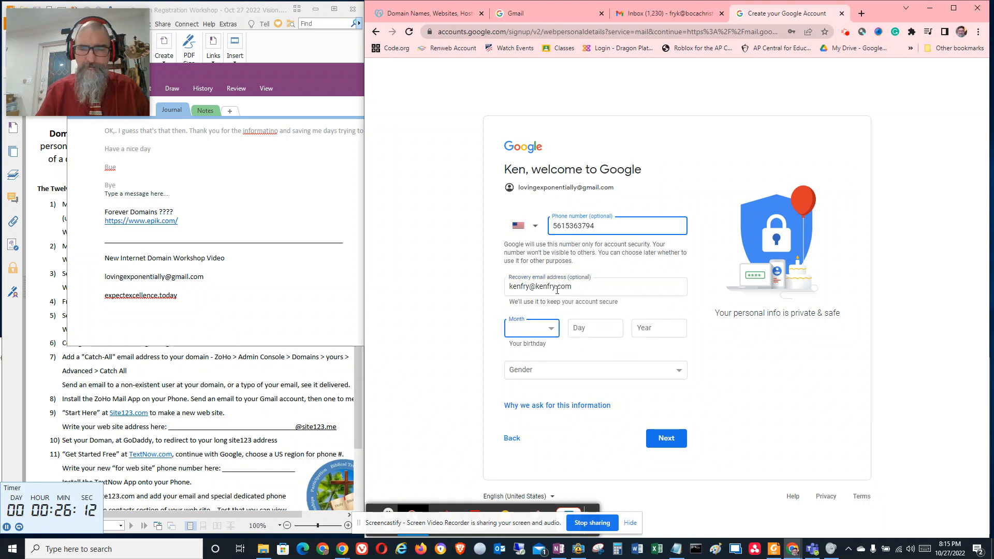
Fill in the date of birth, choose a gender, and submit the personal details form
left_click(550, 327)
left_click(549, 337)
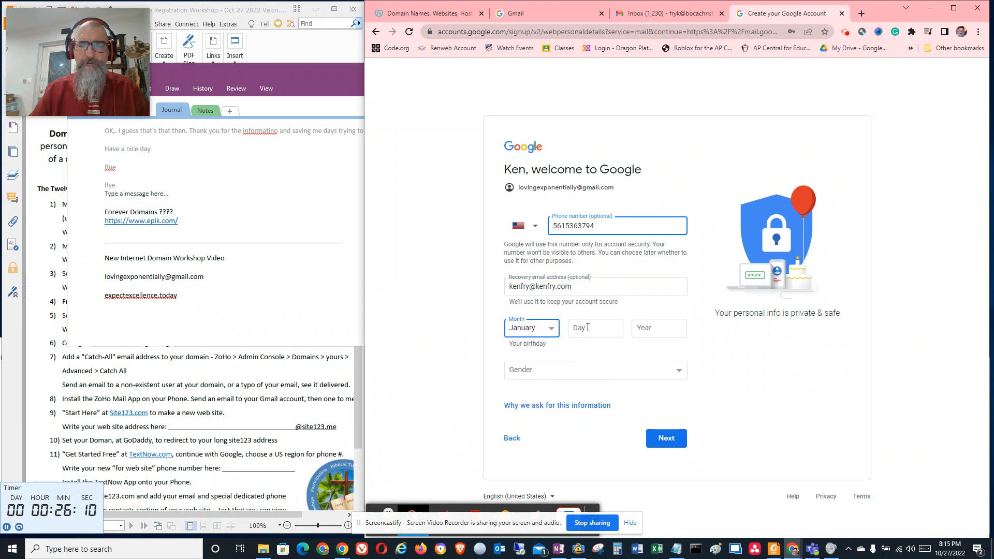
key("Tab")
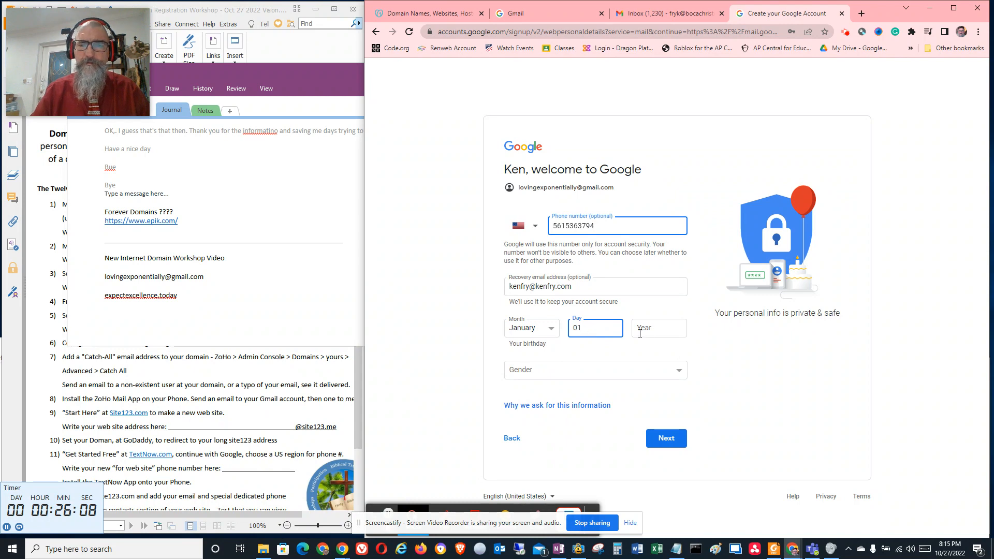
left_click(654, 335)
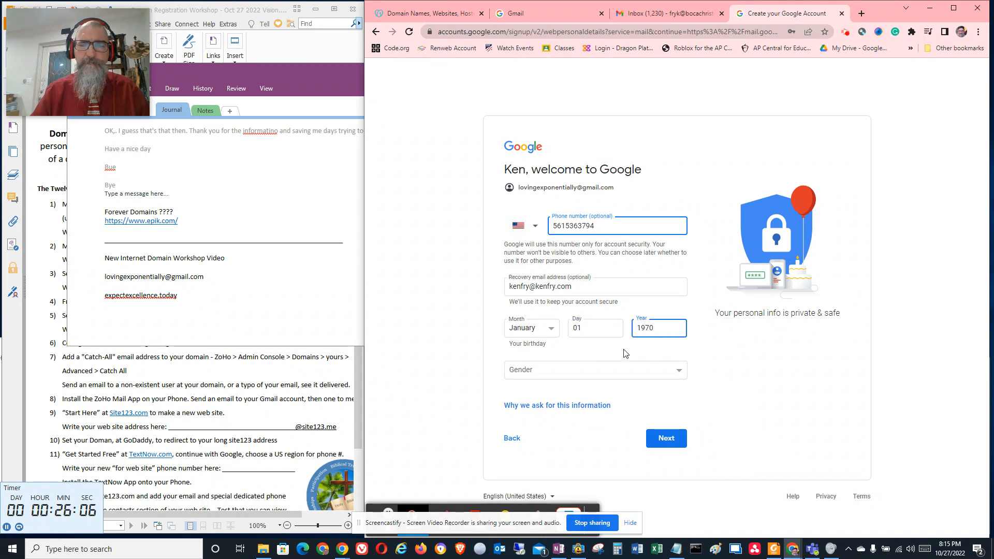
left_click(590, 373)
left_click(589, 395)
left_click(665, 438)
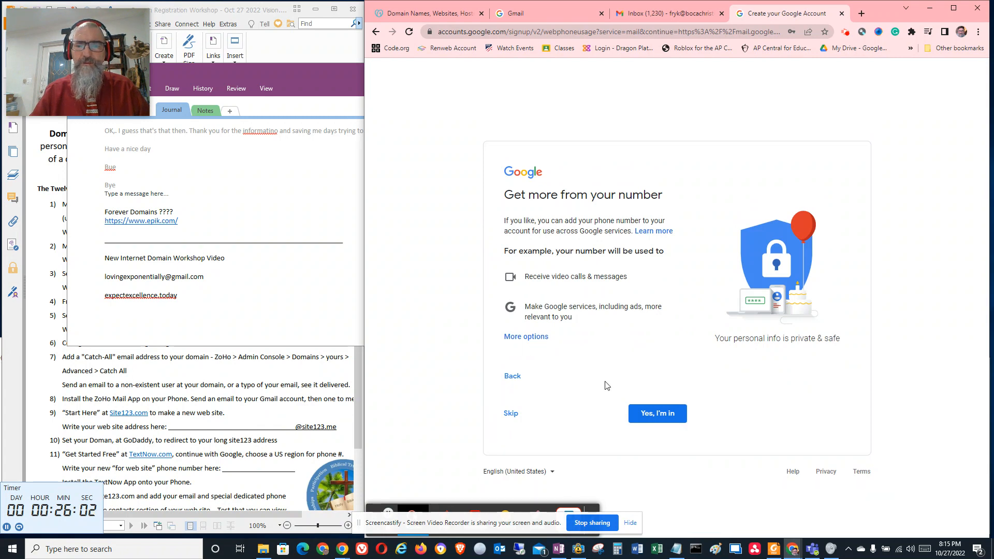
Skip using the phone number across Google services and agree to the Privacy and Terms
left_click(510, 413)
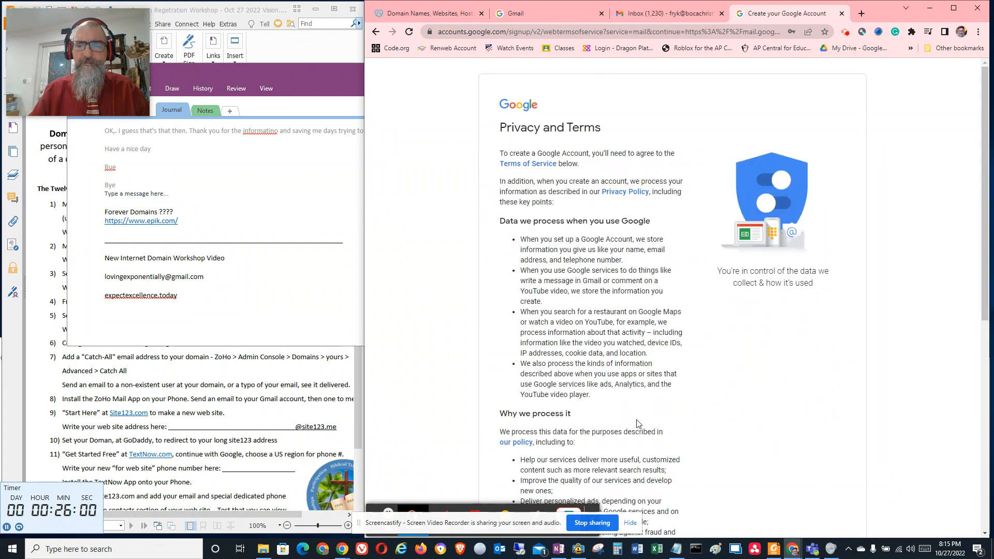
scroll(638, 423, "down", 8)
left_click(665, 466)
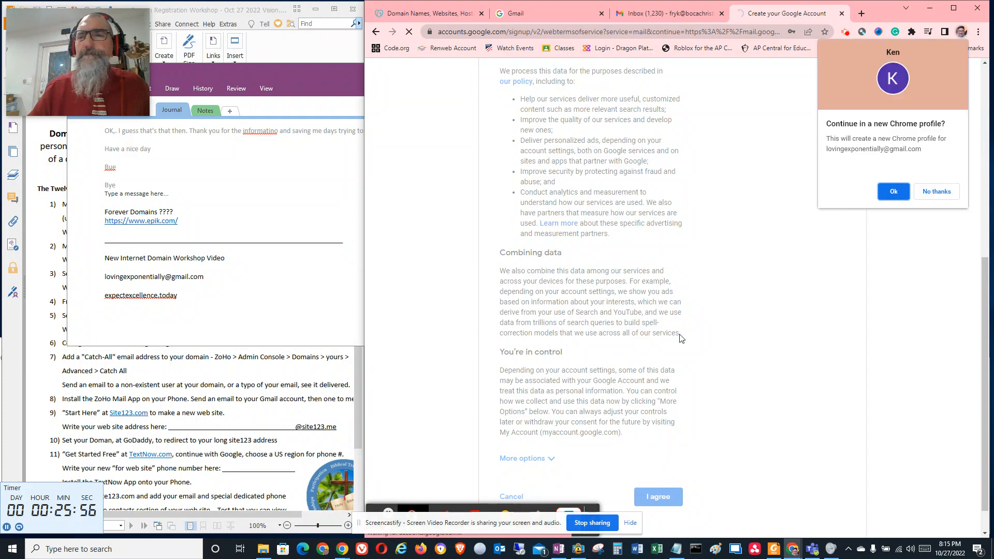
Decline creating a new Chrome profile for the account and hide the screen-sharing notice
left_click(935, 191)
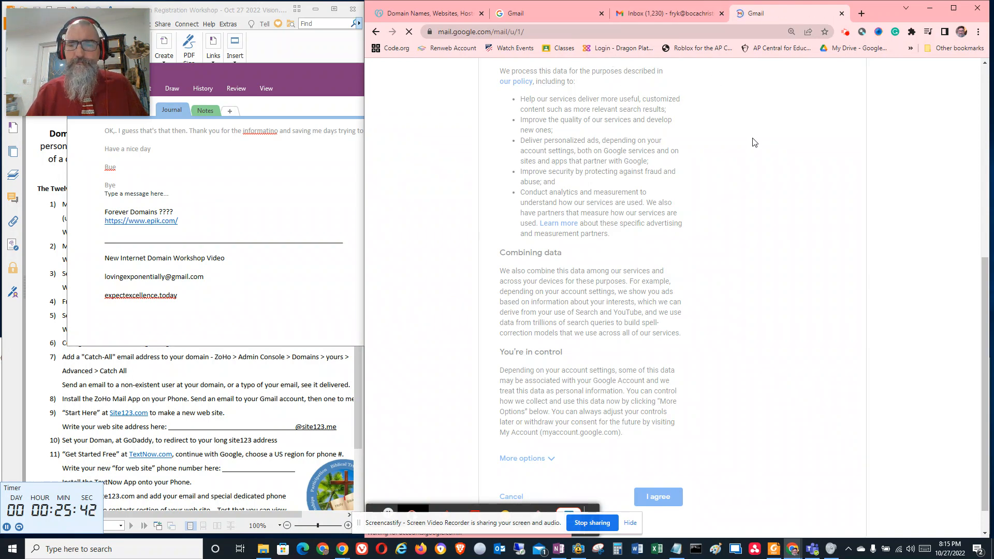
left_click(635, 522)
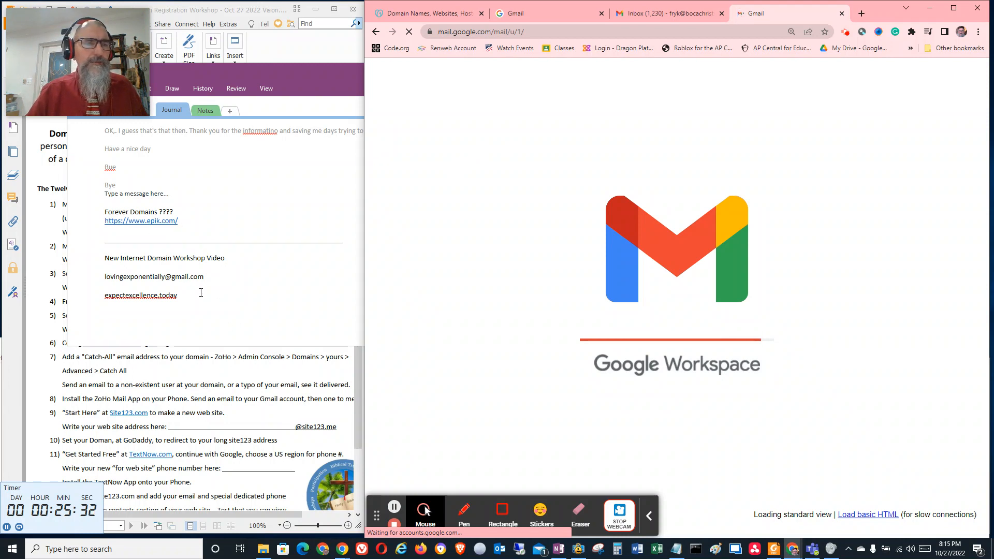
Copy expectexcellence.today from the OneNote notes and search for that domain on the GoDaddy site
left_click(179, 295)
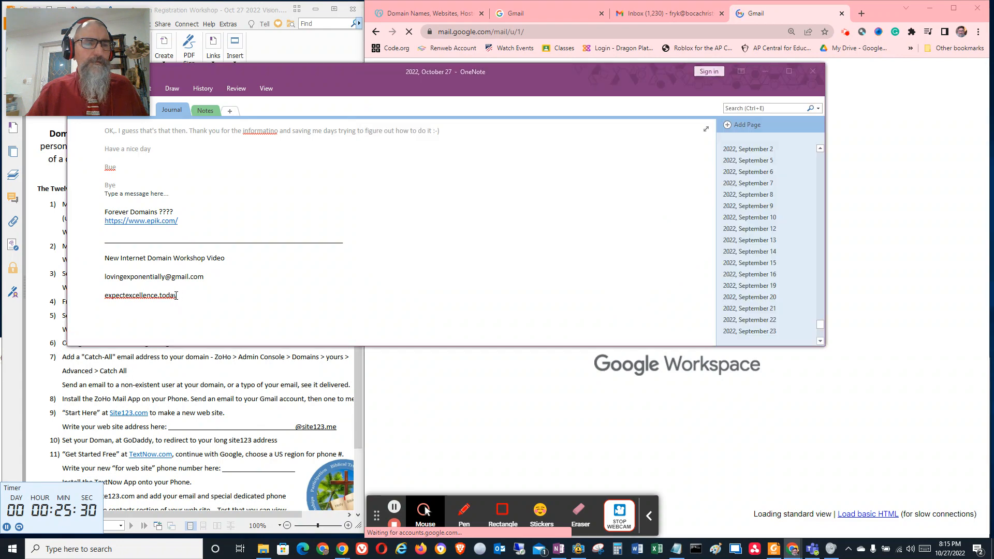
left_click_drag(179, 295, 103, 300)
key("ctrl+c")
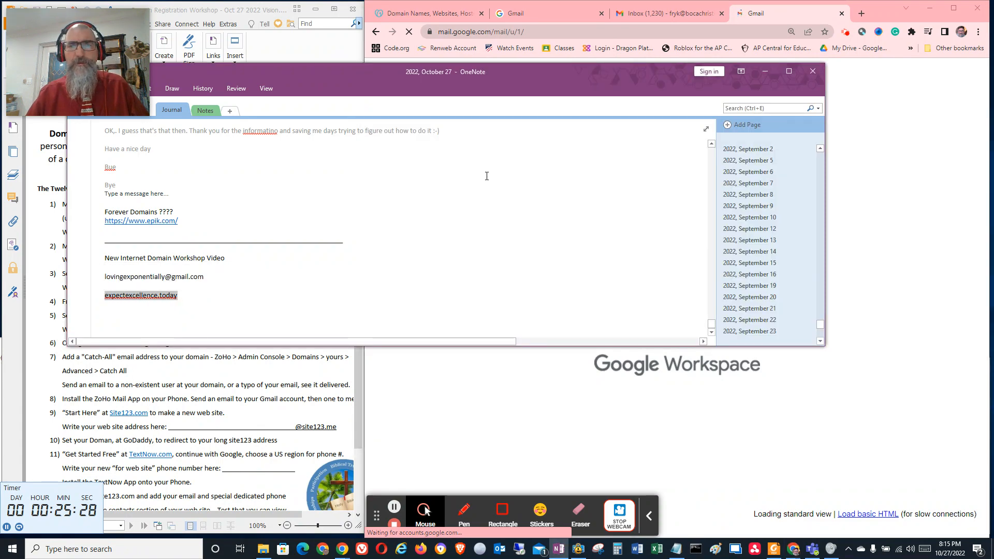
left_click(440, 14)
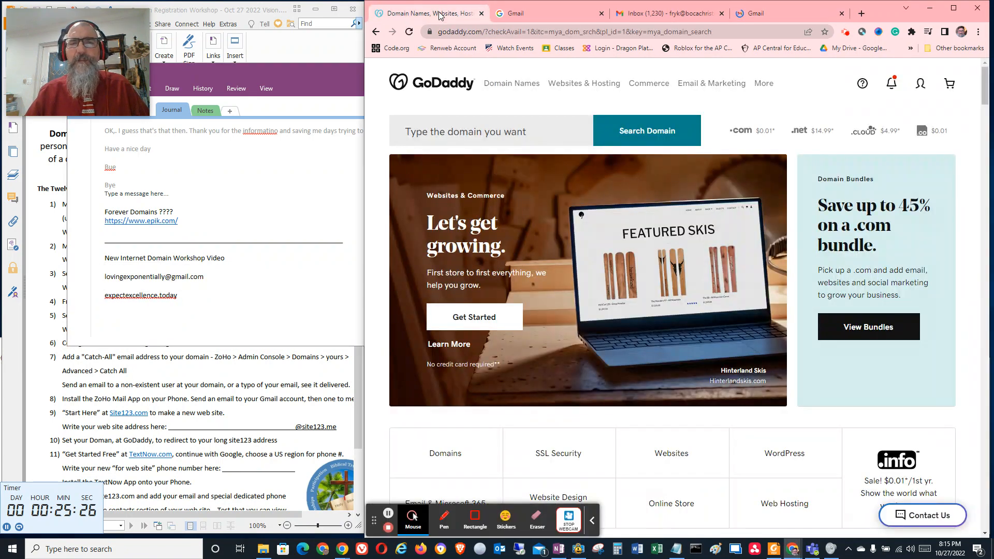
left_click(482, 133)
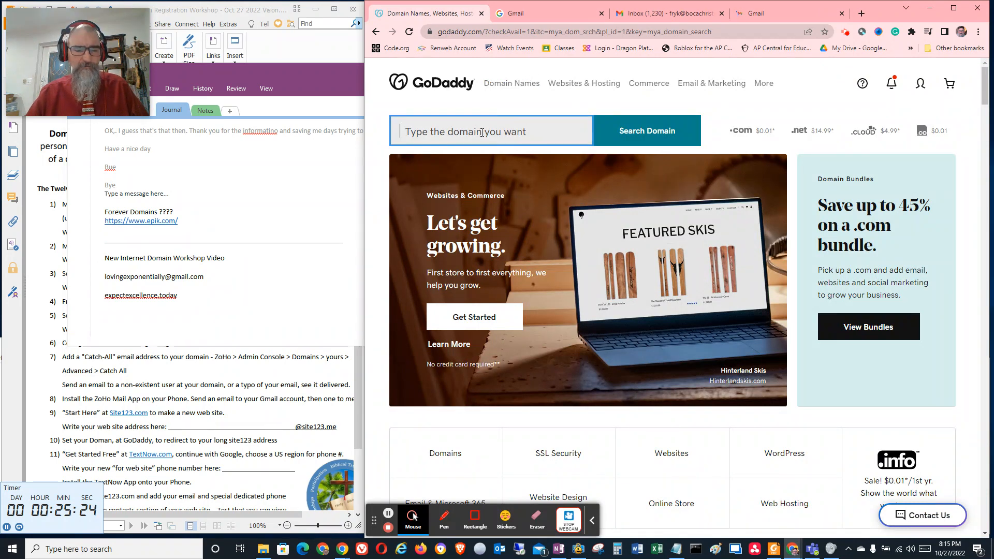
key("ctrl+v")
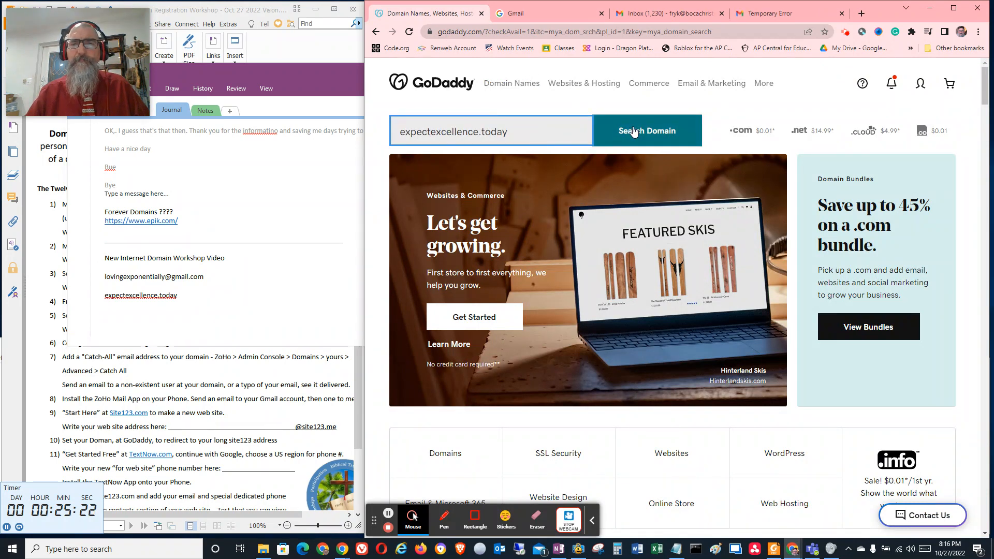
left_click(633, 131)
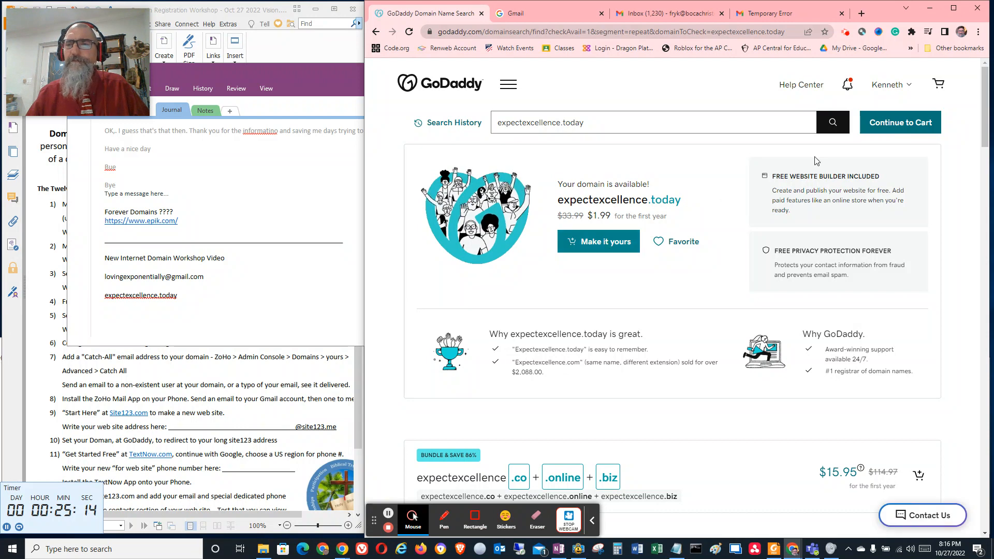
Add expectexcellence.today to the cart with a 1 Year registration term and continue with the order
left_click(614, 242)
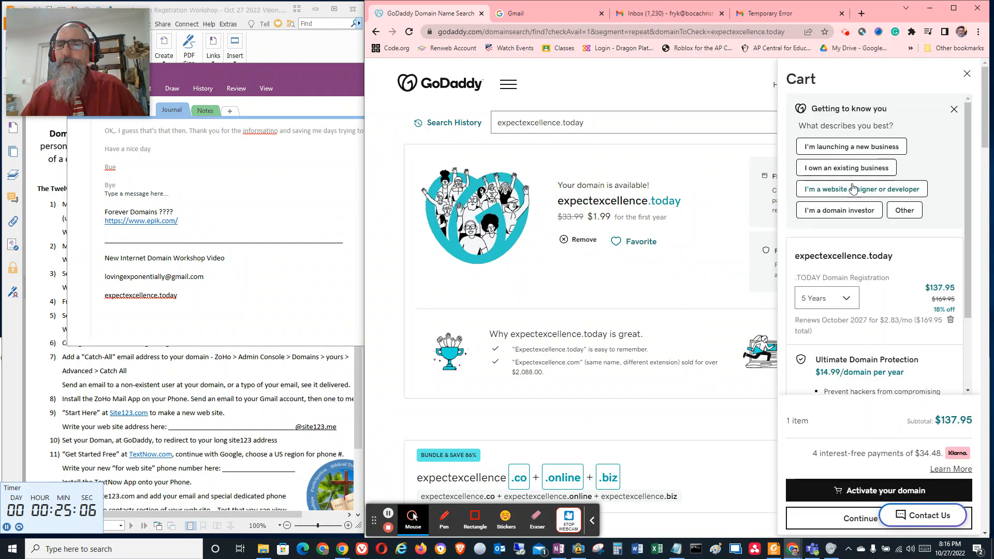
left_click(857, 298)
left_click(835, 320)
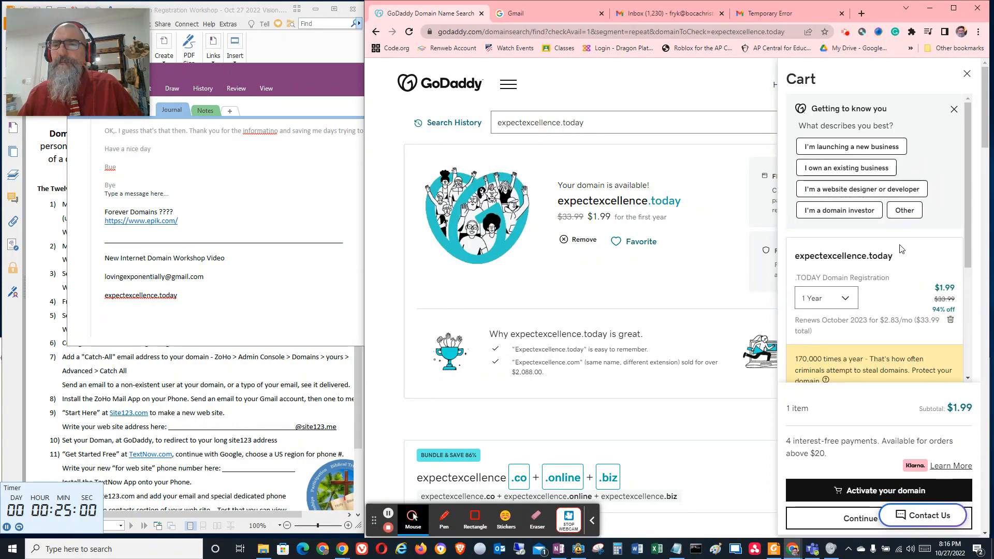
scroll(903, 249, "down", 10)
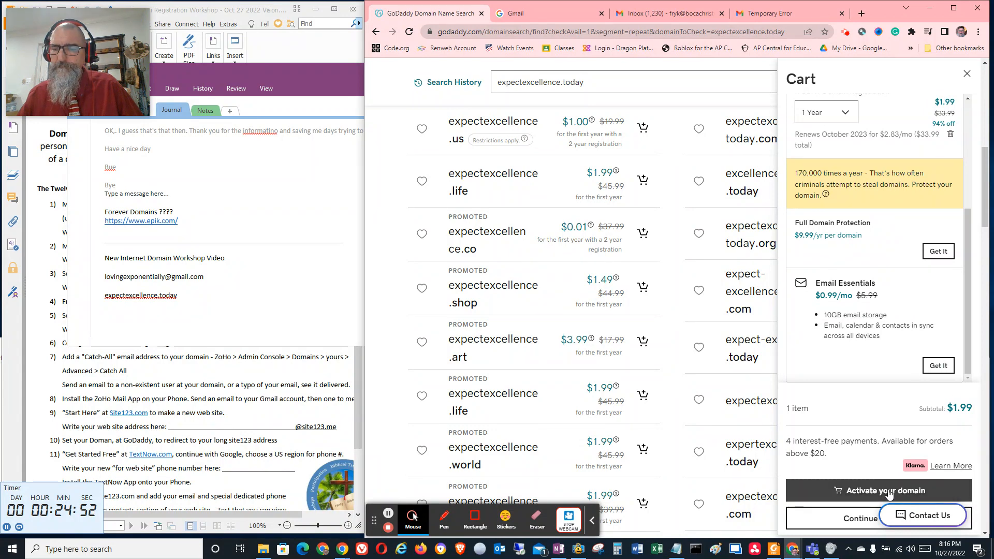
left_click(856, 518)
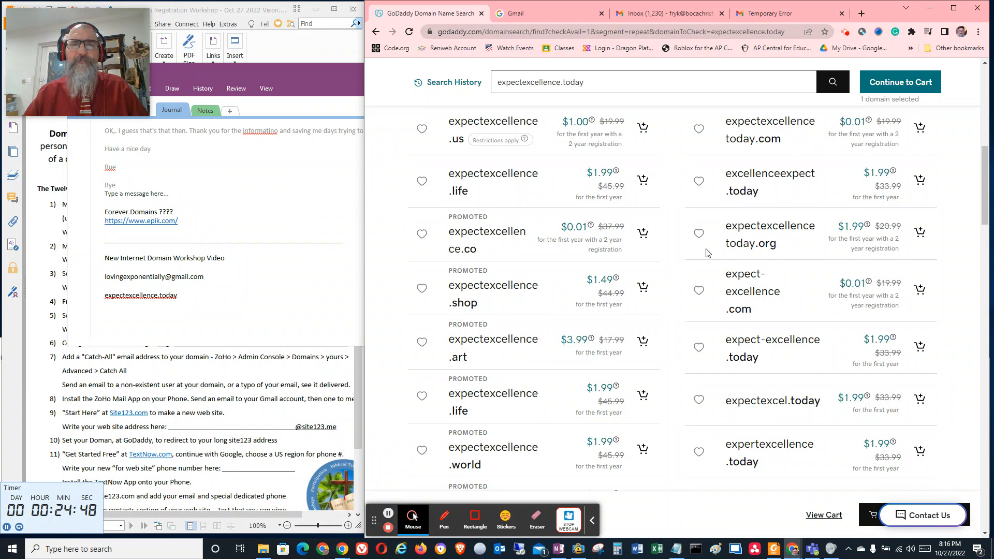
left_click(883, 82)
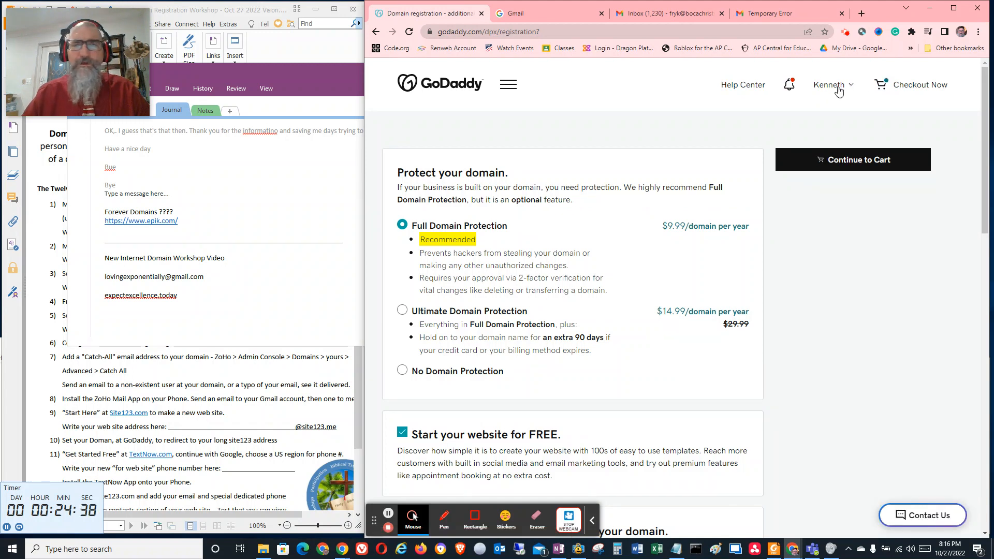
Choose No Domain Protection, opt out of the free website offer, and continue to the cart without an email plan
scroll(437, 342, "down", 3)
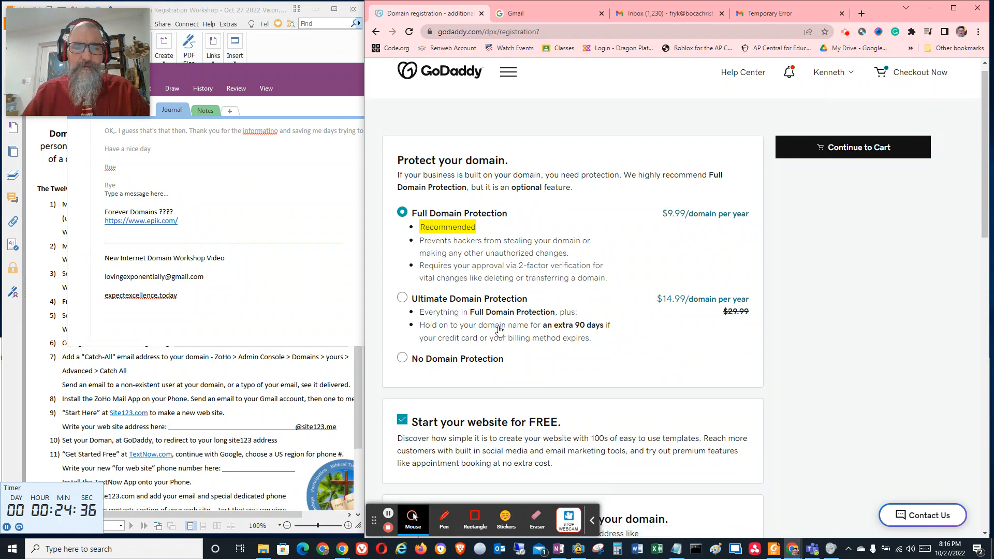
left_click(403, 215)
scroll(448, 236, "down", 1)
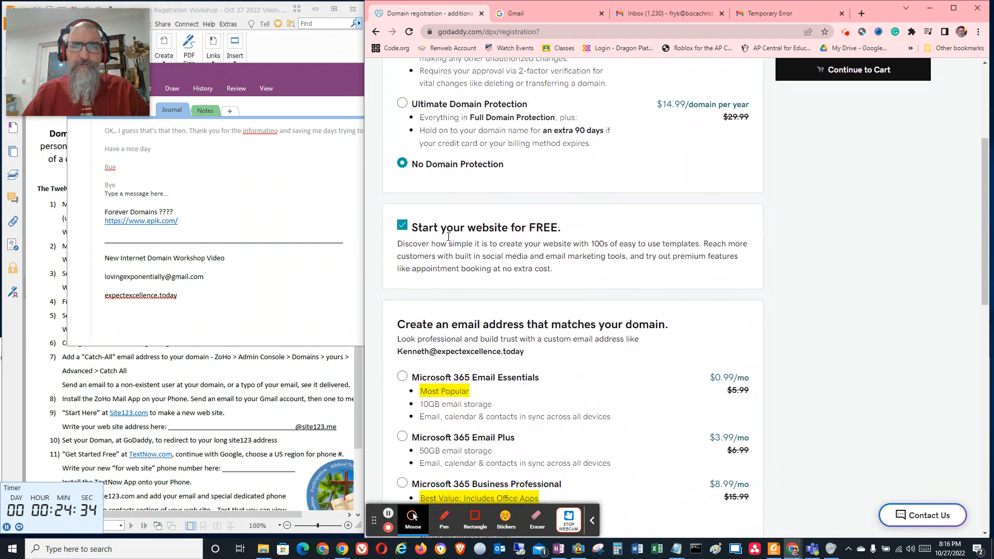
left_click(403, 225)
scroll(489, 230, "down", 5)
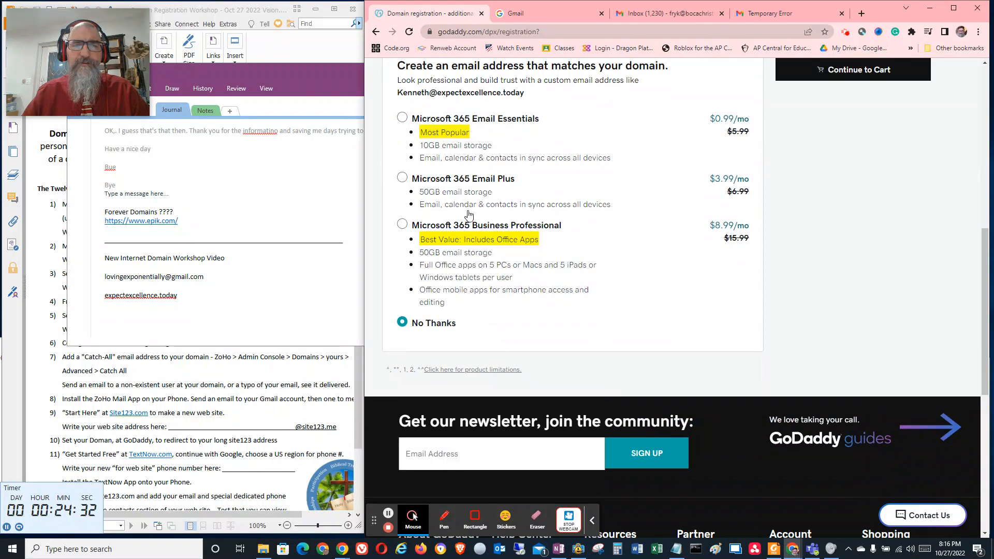
scroll(512, 290, "down", 4)
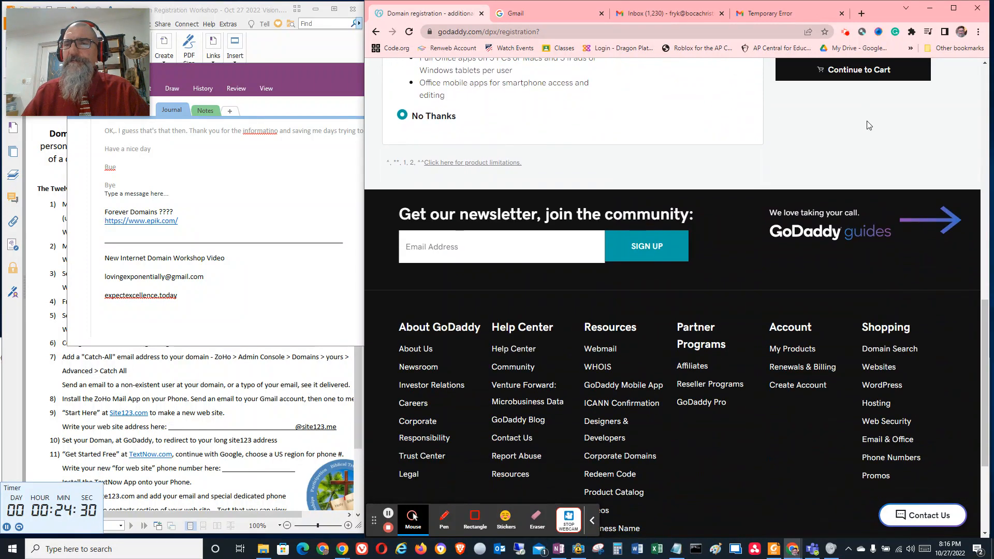
left_click(869, 74)
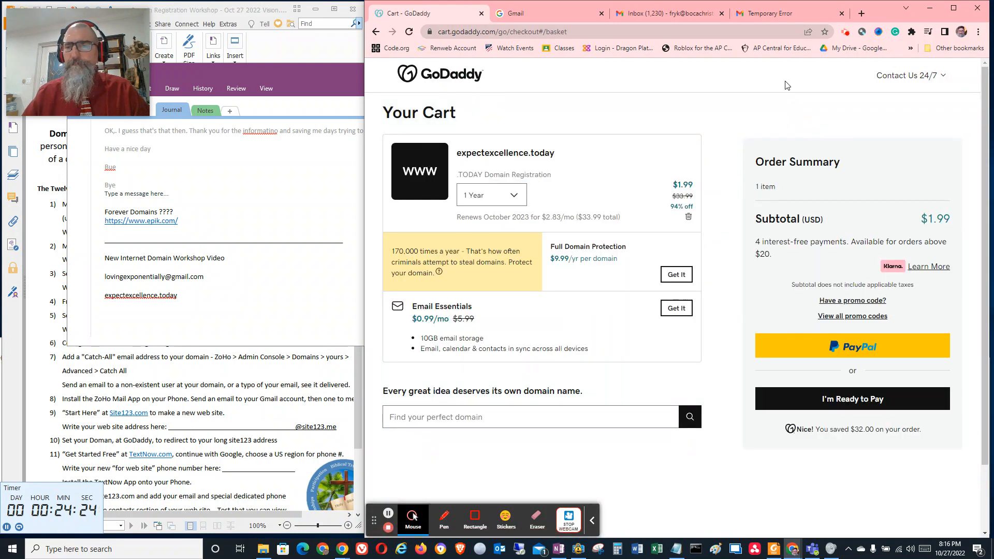
Proceed to checkout and complete the purchase of expectexcellence.today with the saved billing and payment details
left_click(855, 404)
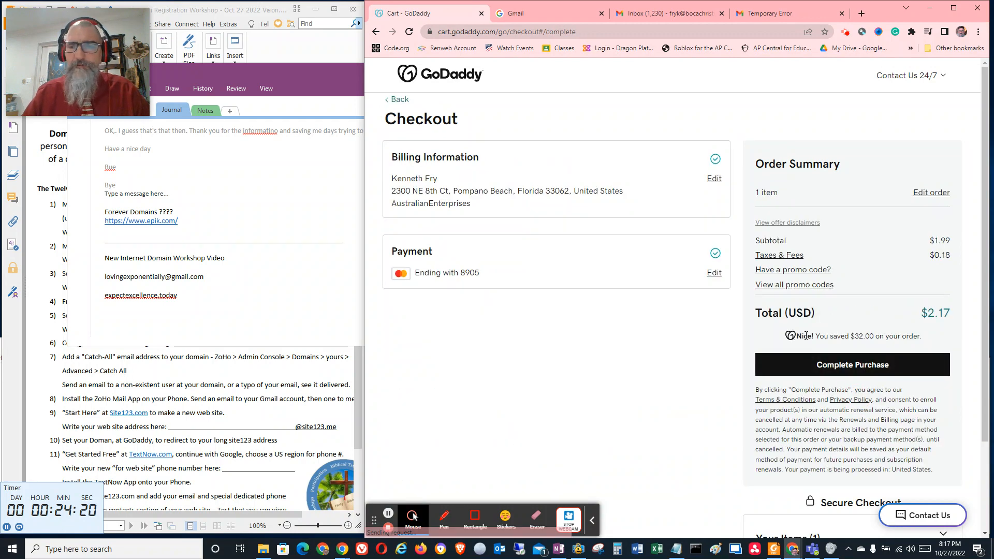
left_click(849, 362)
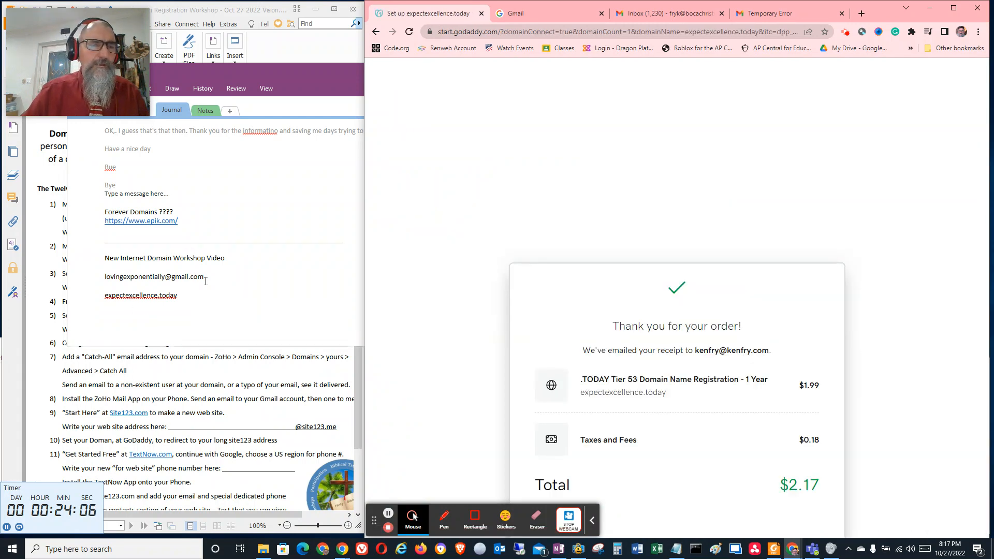
Bring the Domain Registration Workshop PDF in front of the OneNote notes and move the webcam window clear of it
left_click_drag(204, 277, 104, 278)
key("ctrl+c")
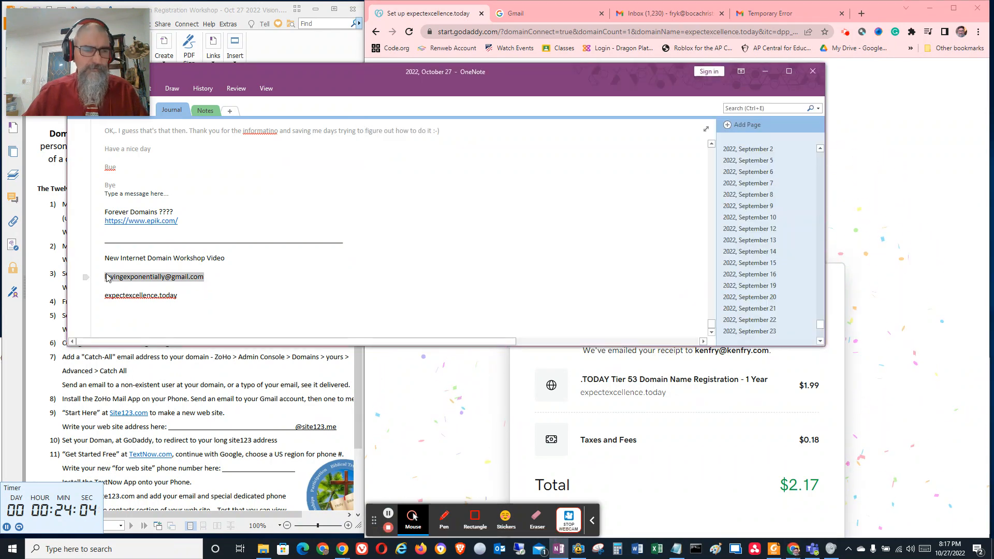
left_click(49, 235)
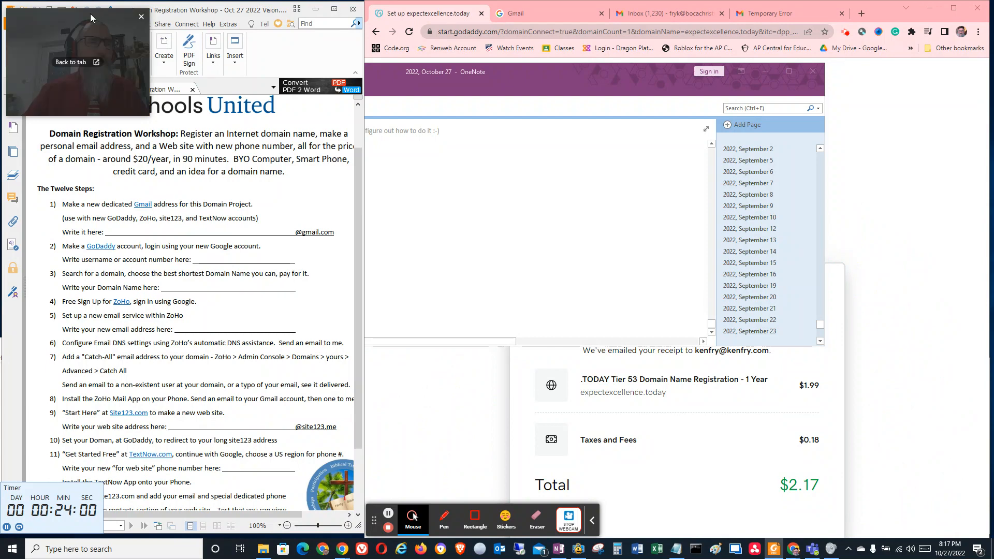
left_click_drag(59, 27, 901, 17)
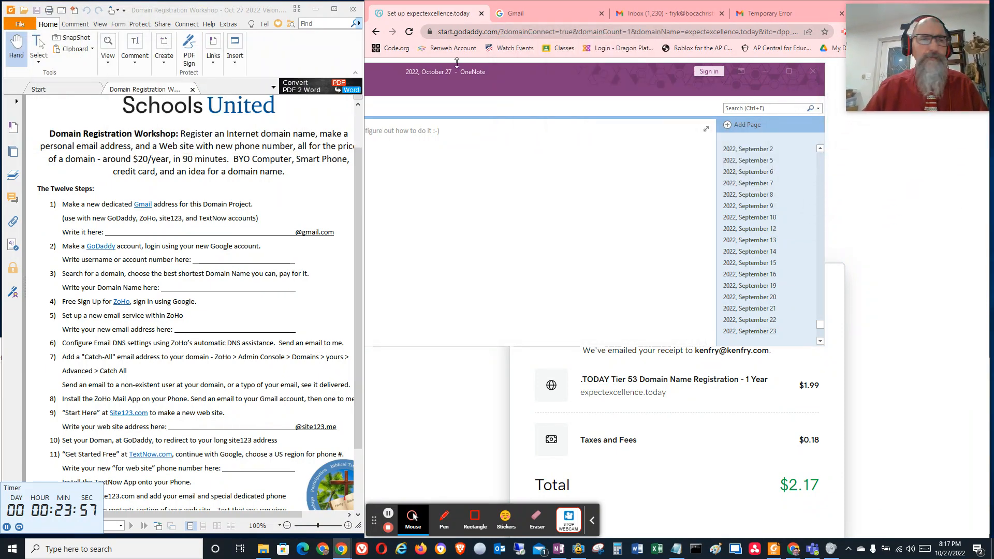
Add the dedicated Gmail address as text on the "Write it here" line of workshop step 1 in the PDF
left_click(136, 55)
left_click(129, 104)
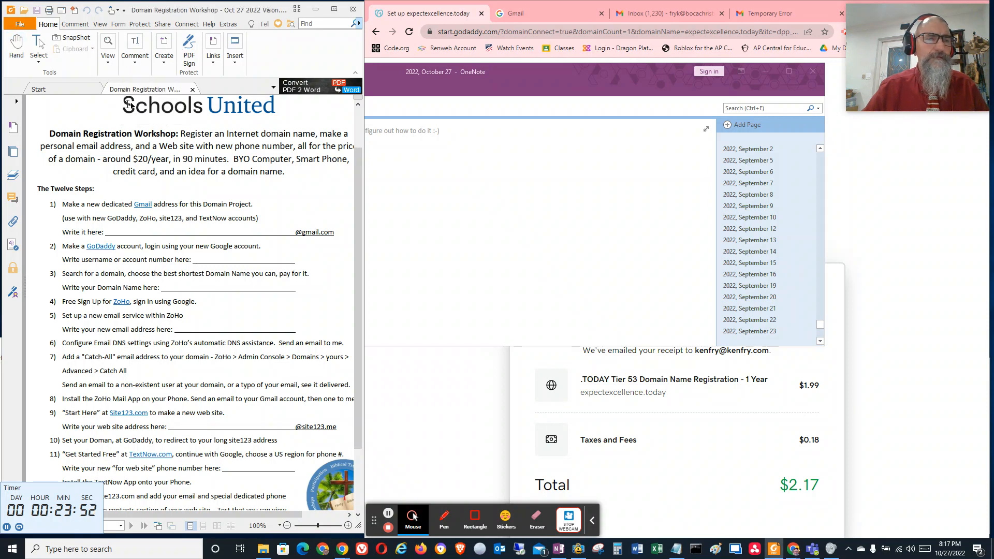
left_click(119, 228)
key("ctrl+v")
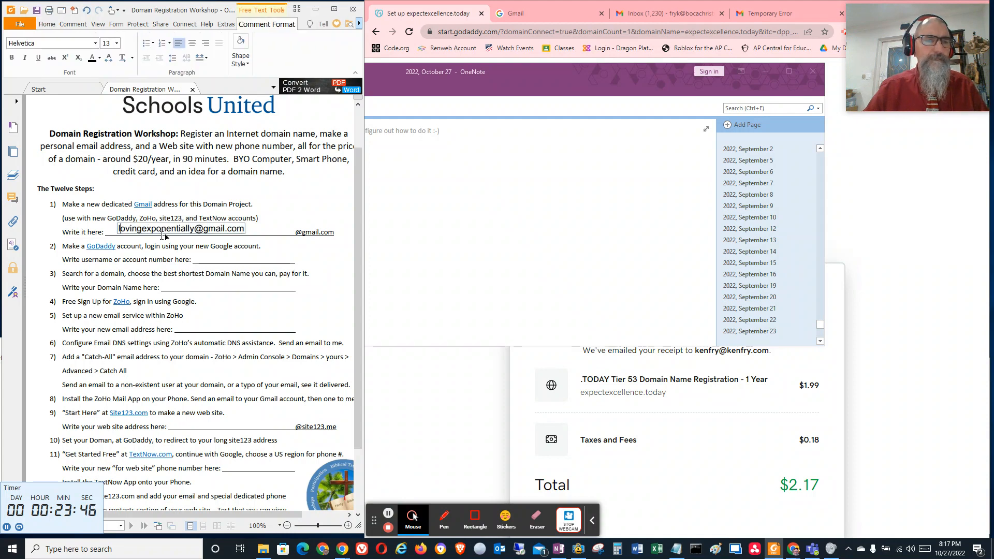
Copy expectexcellence.today from the OneNote notes and paste it on the "Write your Domain Name here" line of the PDF
left_click(438, 154)
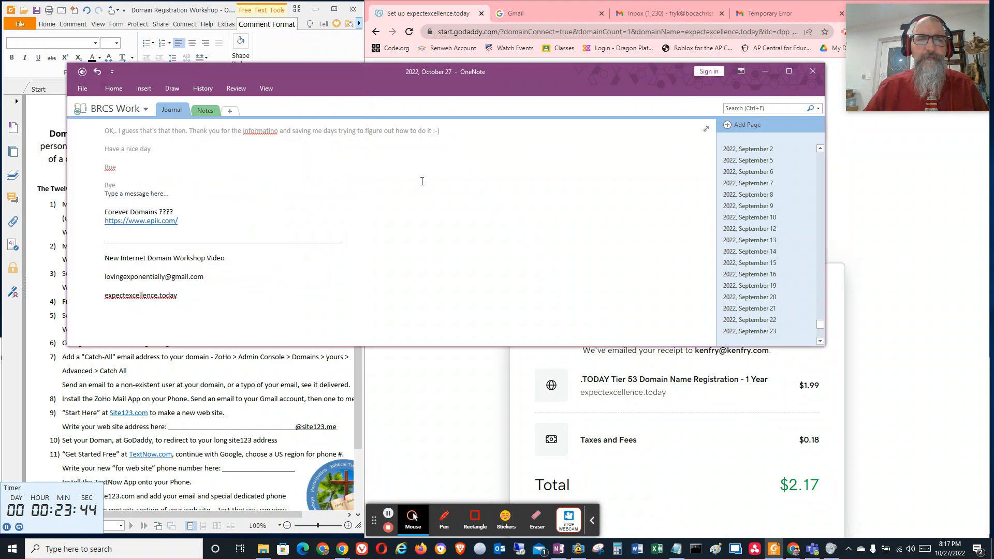
left_click_drag(182, 302, 104, 297)
key("ctrl+c")
left_click(177, 12)
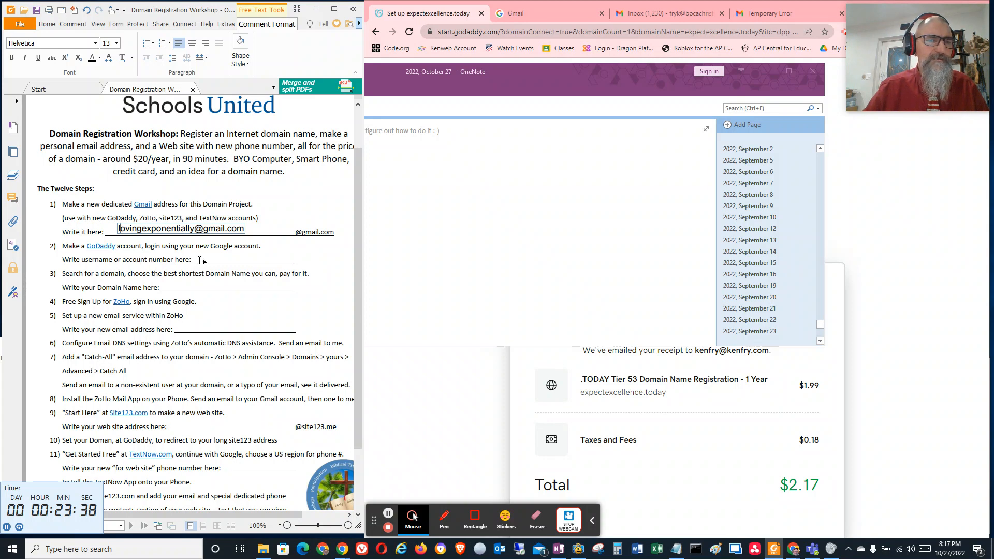
left_click(178, 288)
key("ctrl+v")
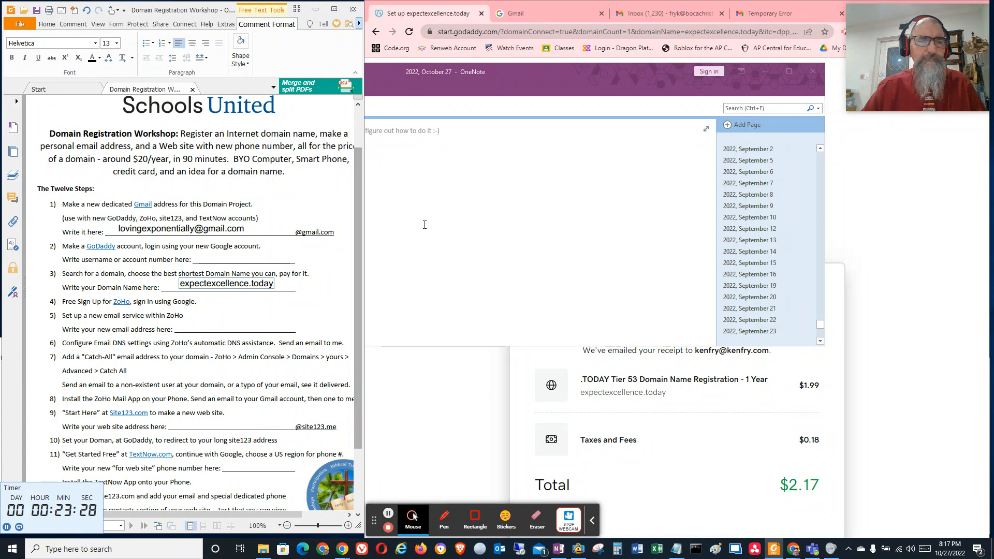
Bring up the already signed-in Gmail inbox in the browser and move the webcam window over to the PDF side
left_click(536, 10)
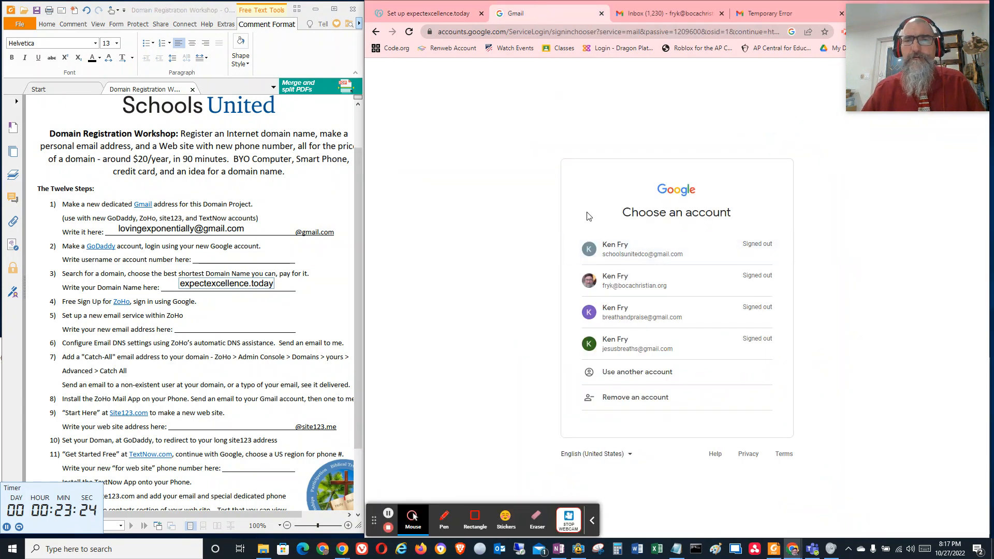
left_click(668, 13)
left_click(754, 16)
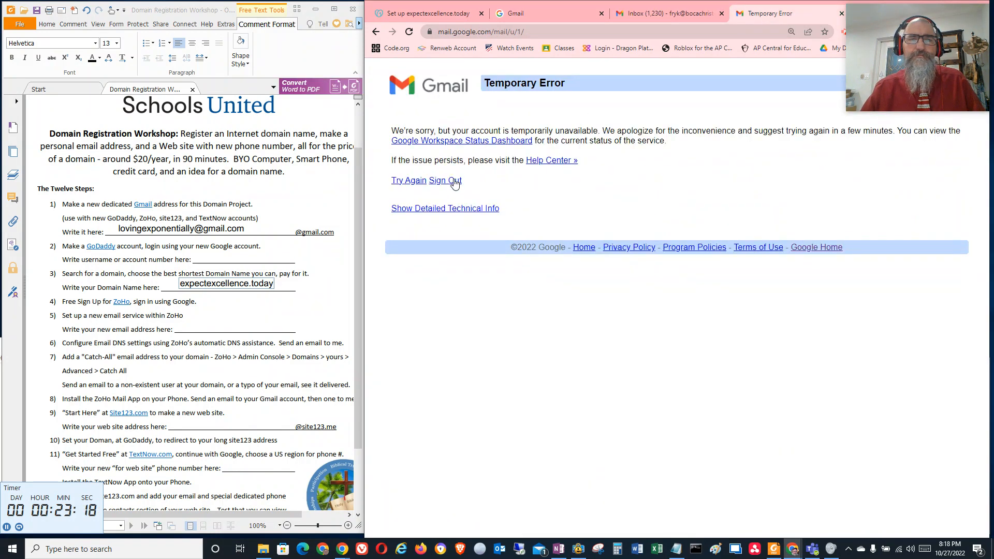
left_click(670, 15)
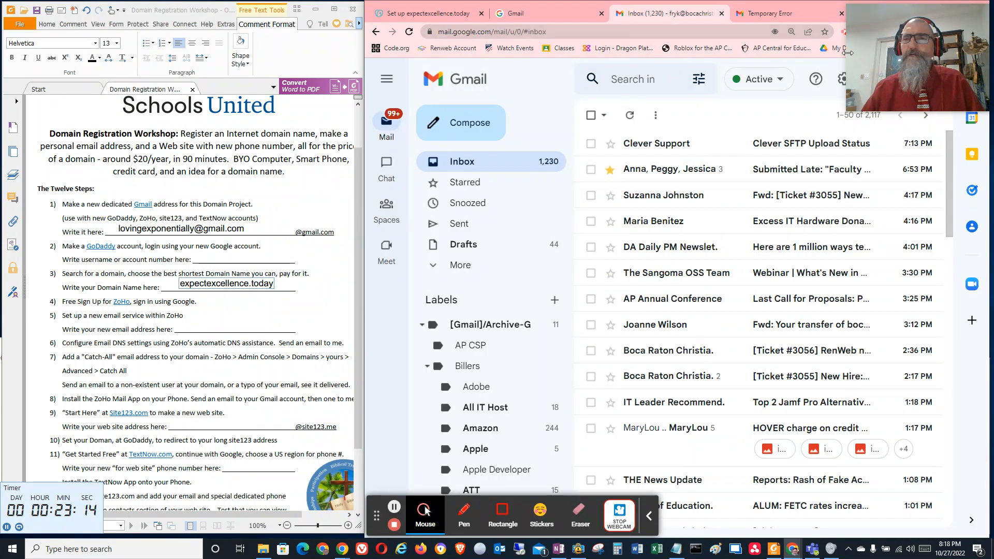
left_click_drag(889, 23, 913, 398)
left_click_drag(687, 448, 46, 26)
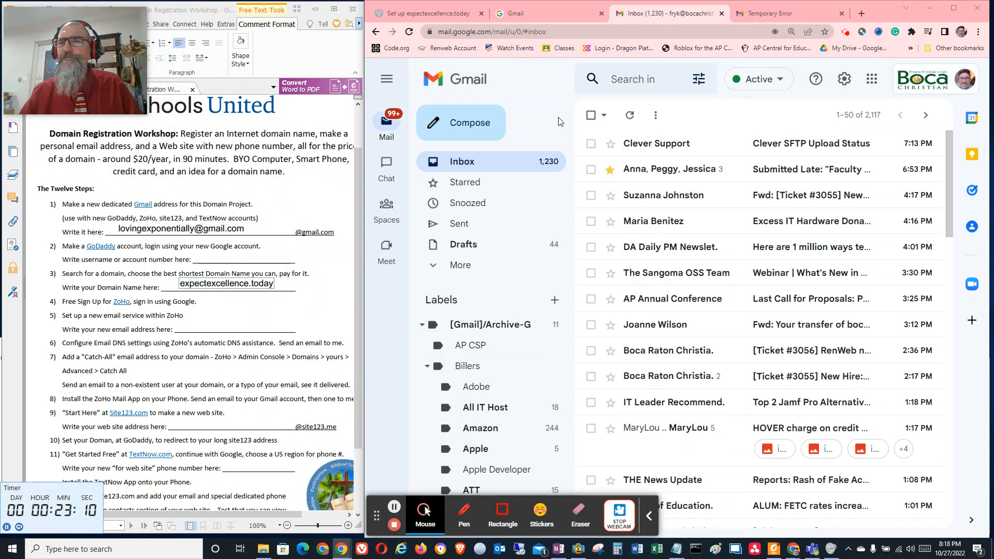
Switch Gmail to the new dedicated account through Add another account and show its inbox
left_click(958, 83)
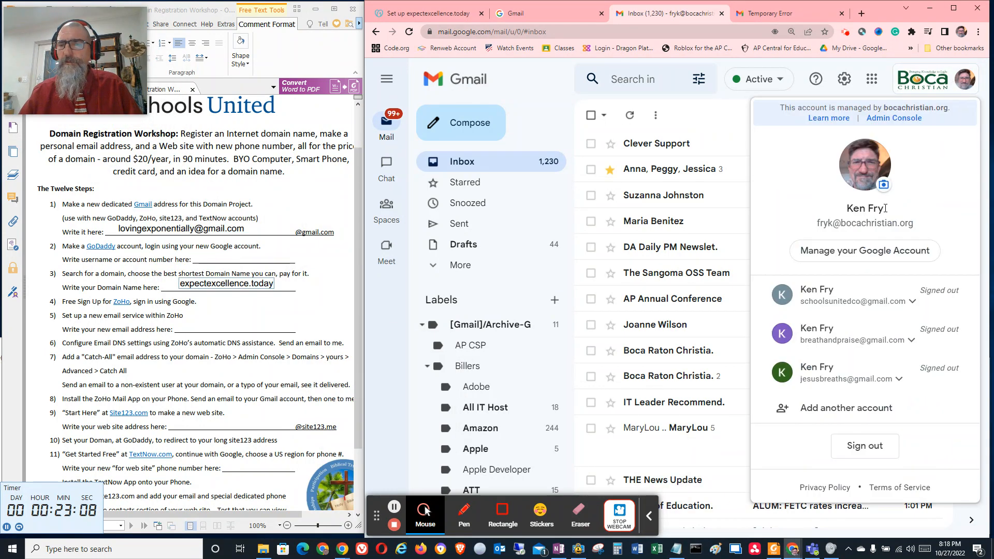
left_click(859, 408)
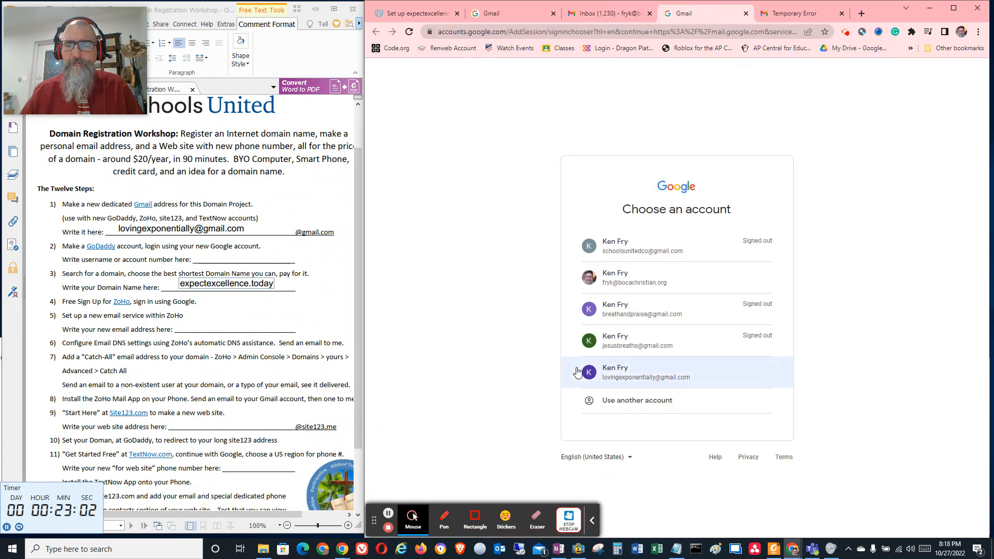
left_click(628, 374)
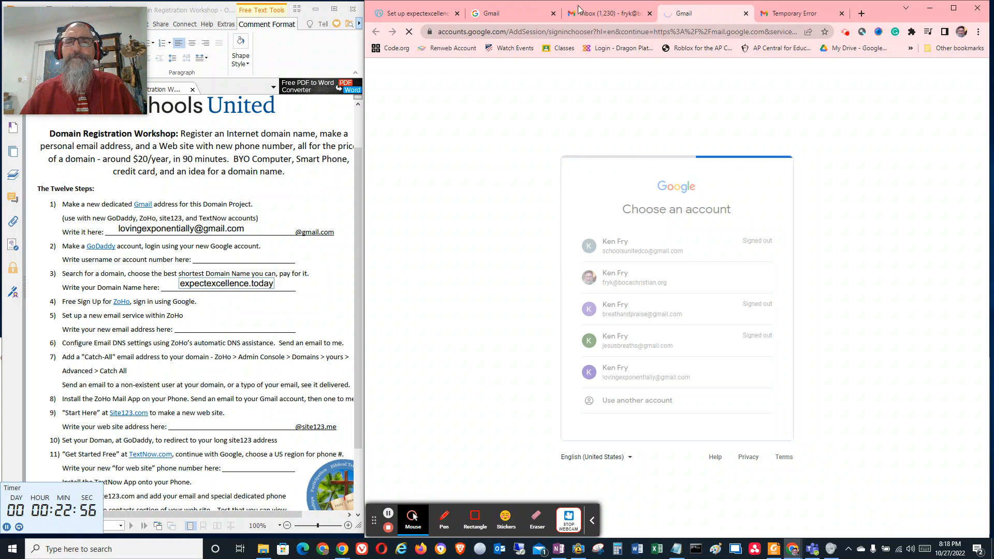
left_click(609, 14)
left_click(649, 14)
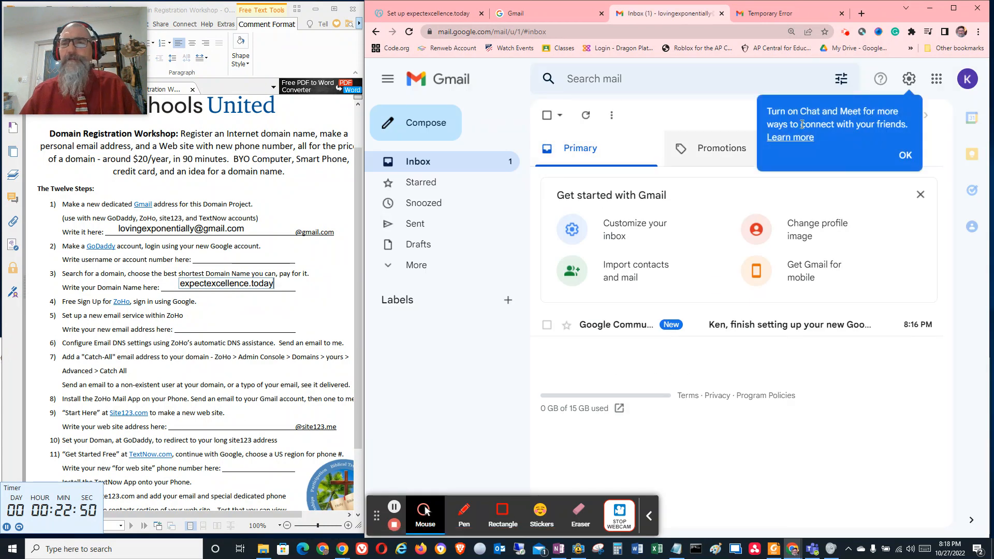
left_click(414, 165)
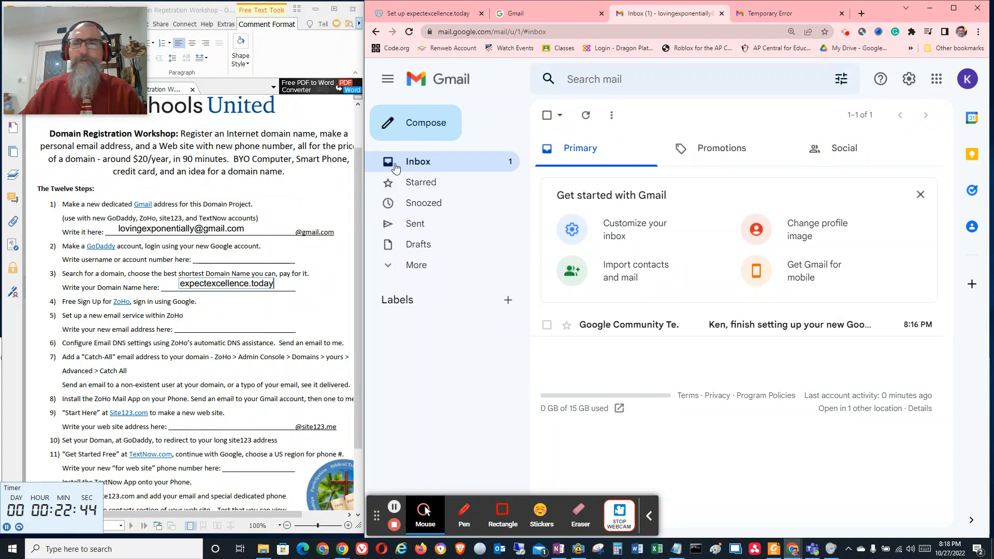
Load zoho.com in place of the Gmail Temporary Error page and sign out of the existing Zoho account
left_click(778, 13)
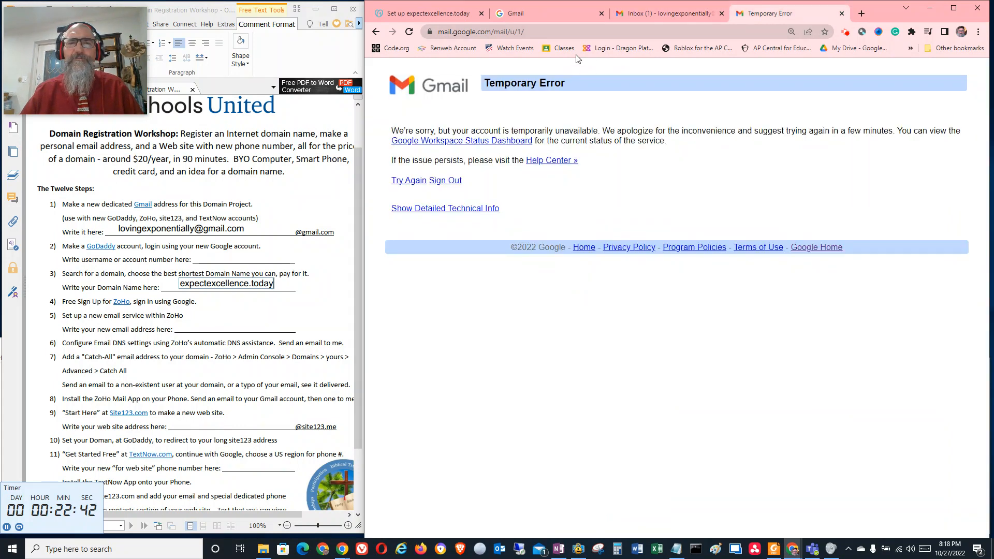
left_click(569, 32)
type("zoho")
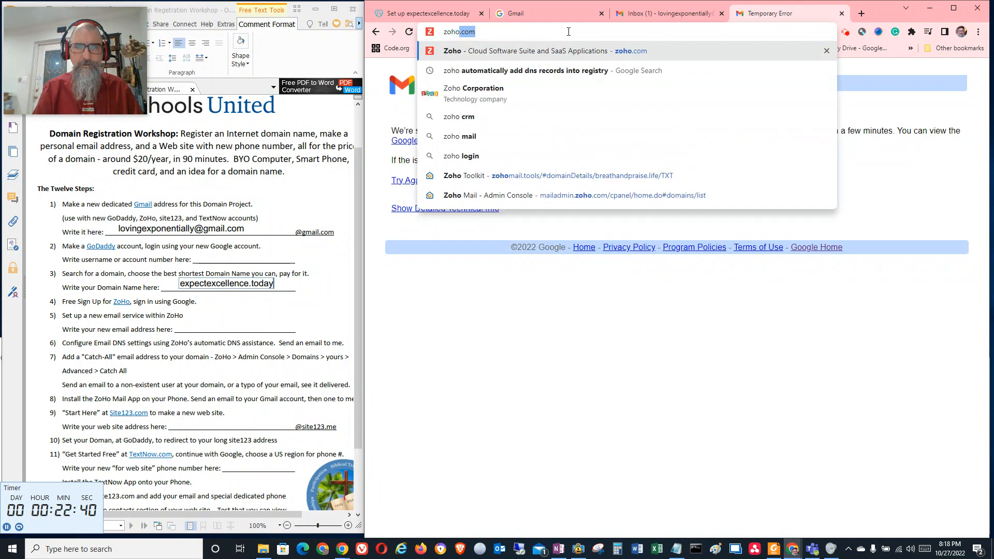
key("Return")
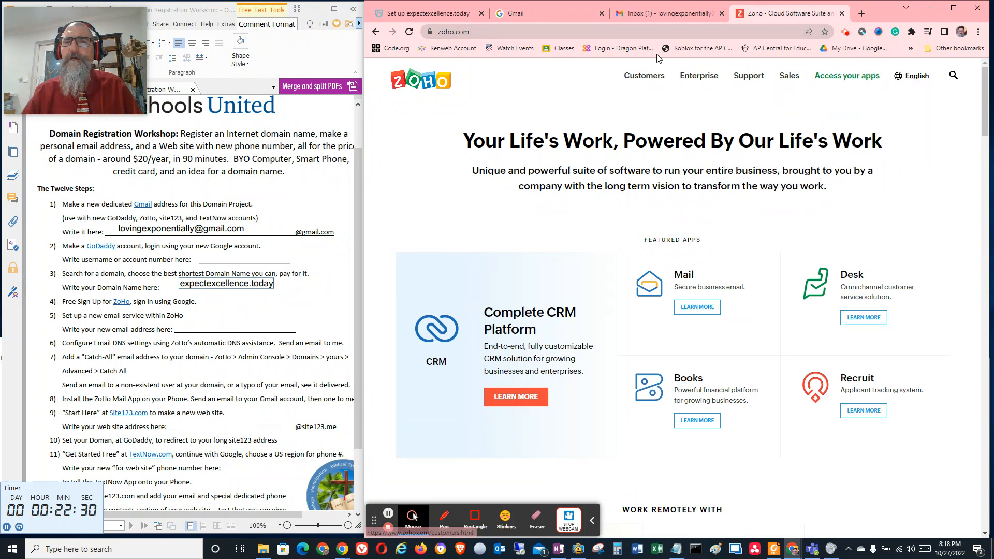
left_click(511, 33)
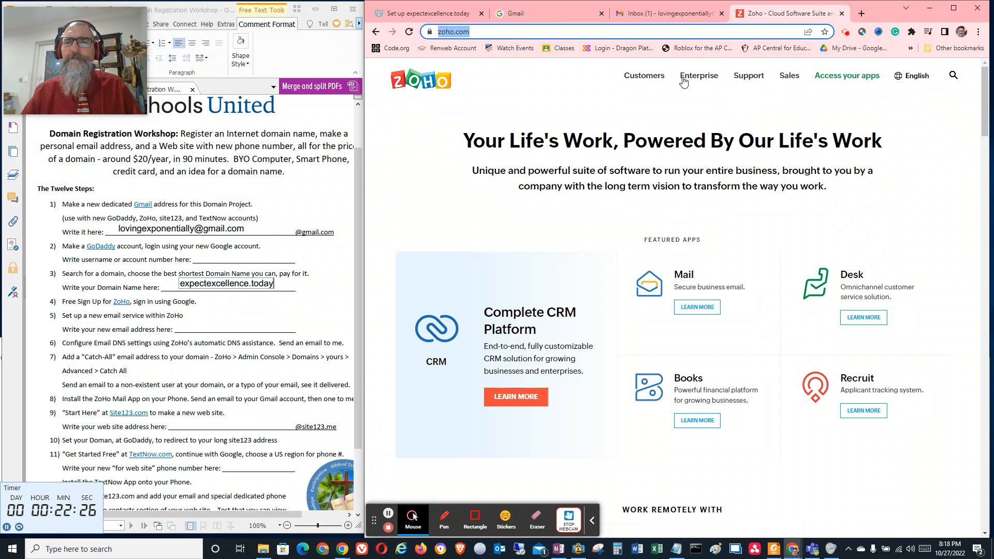
left_click(836, 81)
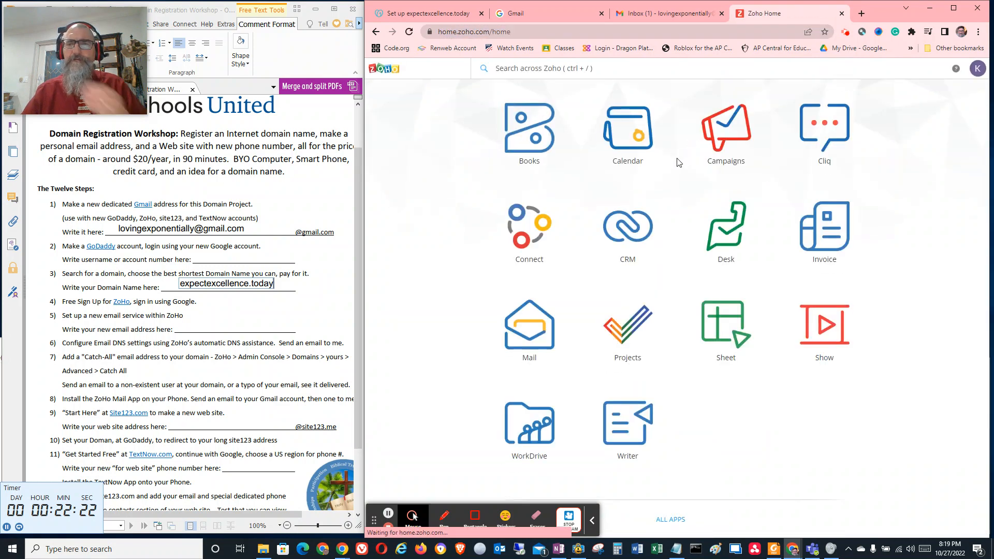
left_click(978, 71)
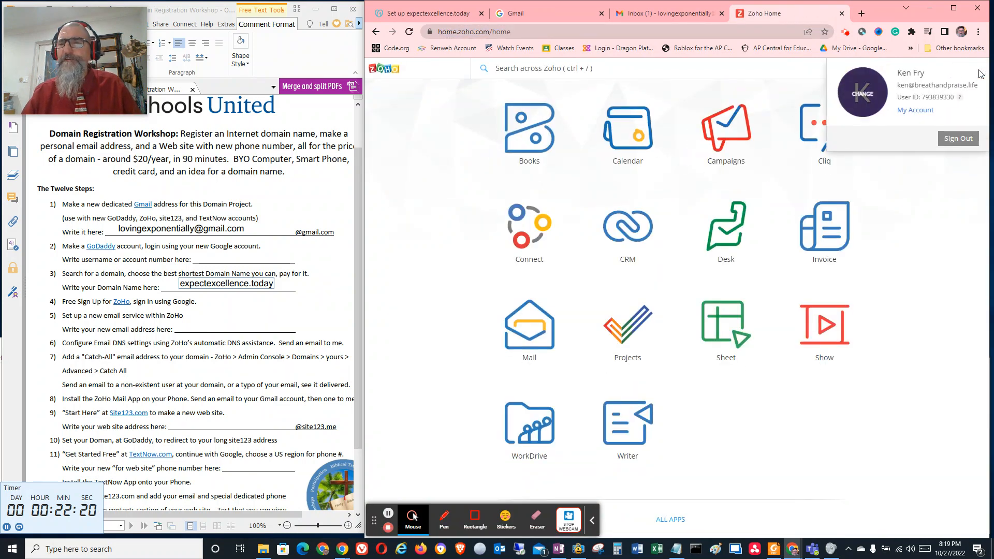
left_click(958, 141)
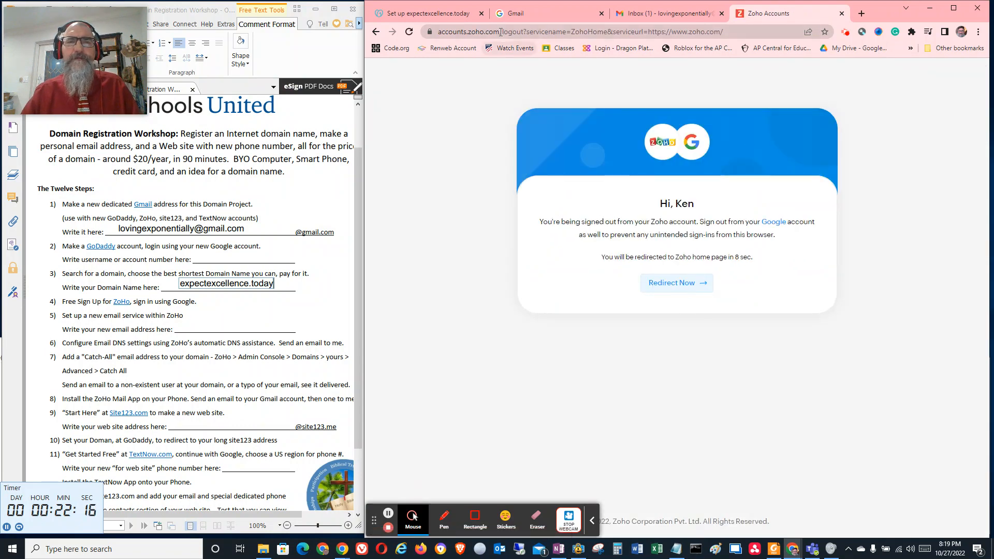
Return to zoho.com and start a Free Sign Up through Google with the new dedicated Gmail account
left_click(479, 33)
type("zoho.com")
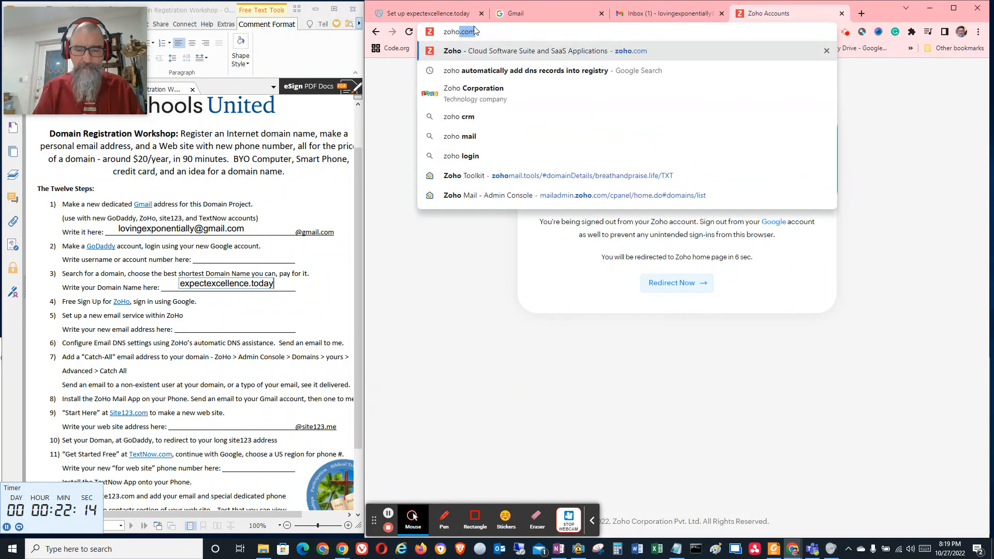
key("Return")
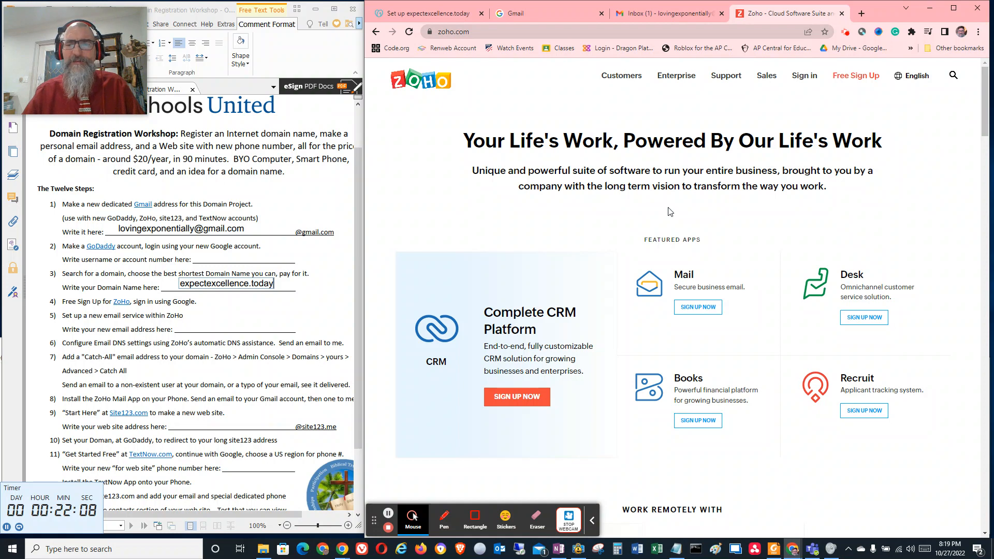
left_click(803, 76)
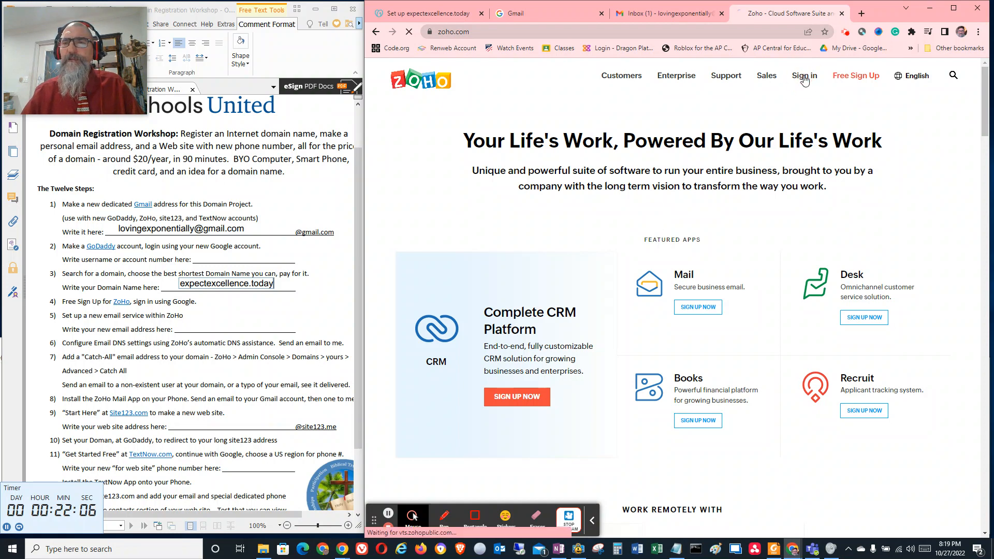
left_click(376, 31)
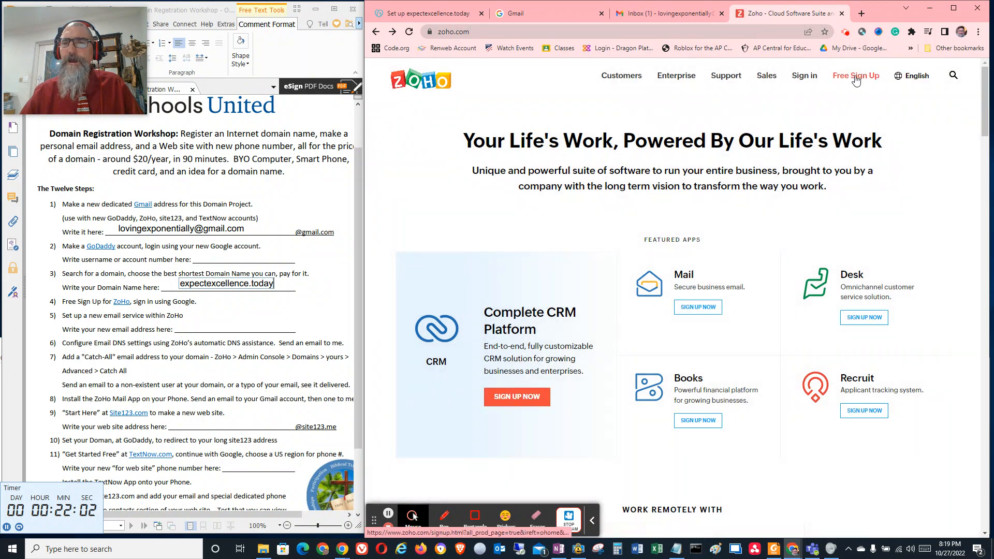
left_click(859, 76)
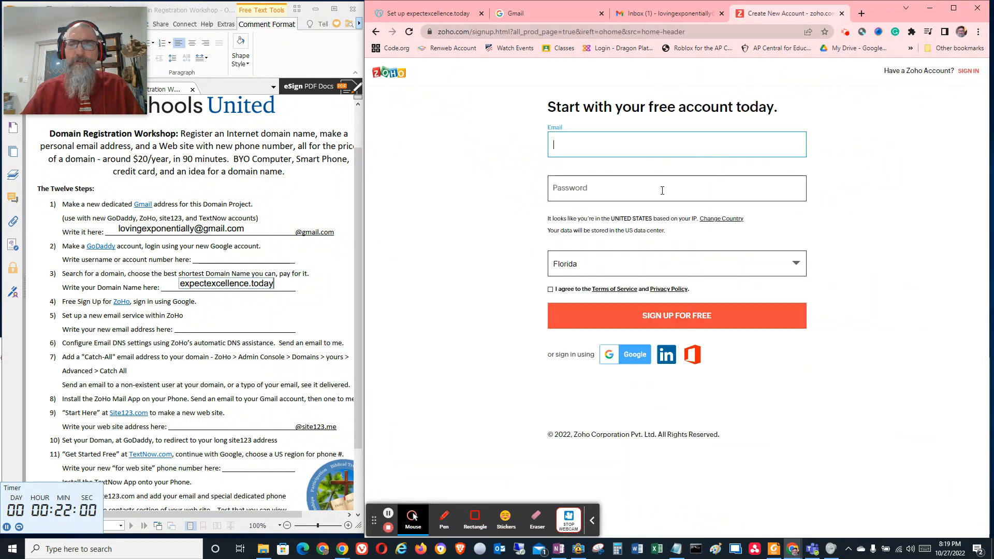
left_click(634, 355)
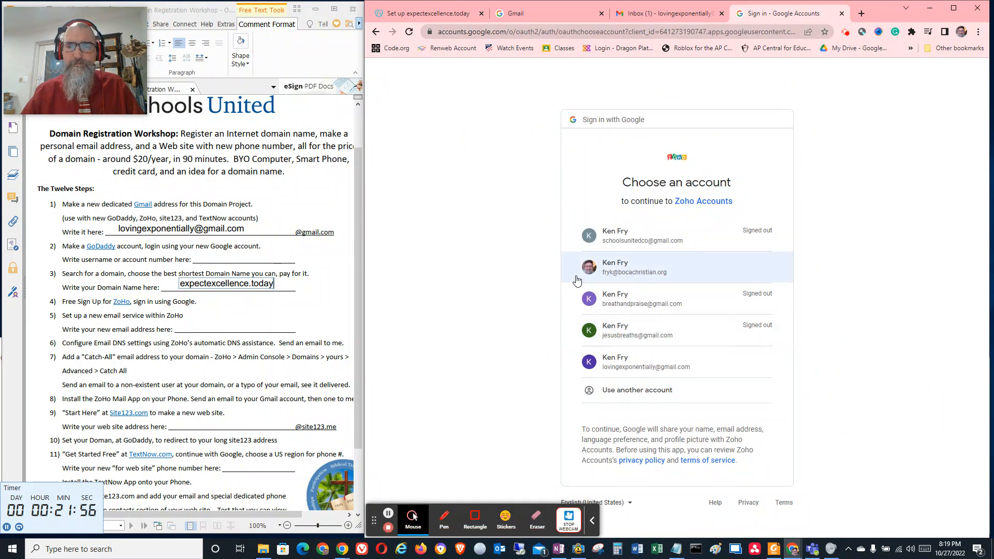
left_click(629, 365)
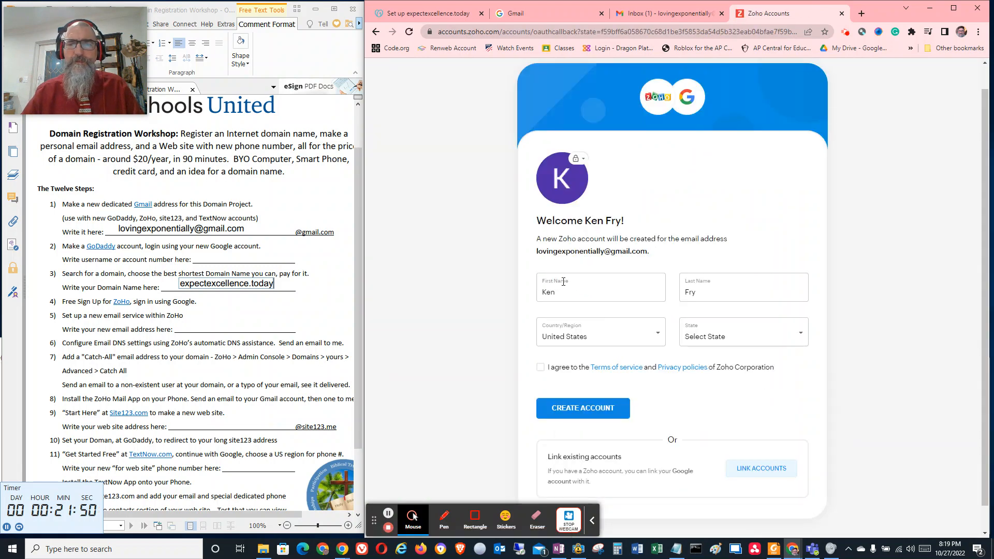
Set the state to Florida, accept the Terms of Service and Privacy Policy, and create the Zoho account
scroll(616, 331, "down", 1)
left_click(709, 311)
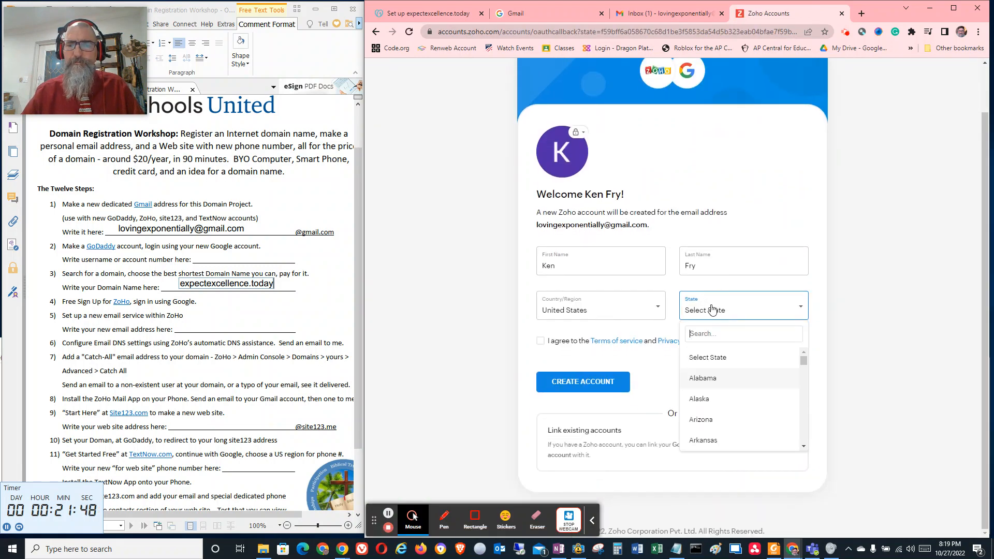
scroll(709, 408, "down", 3)
left_click(699, 410)
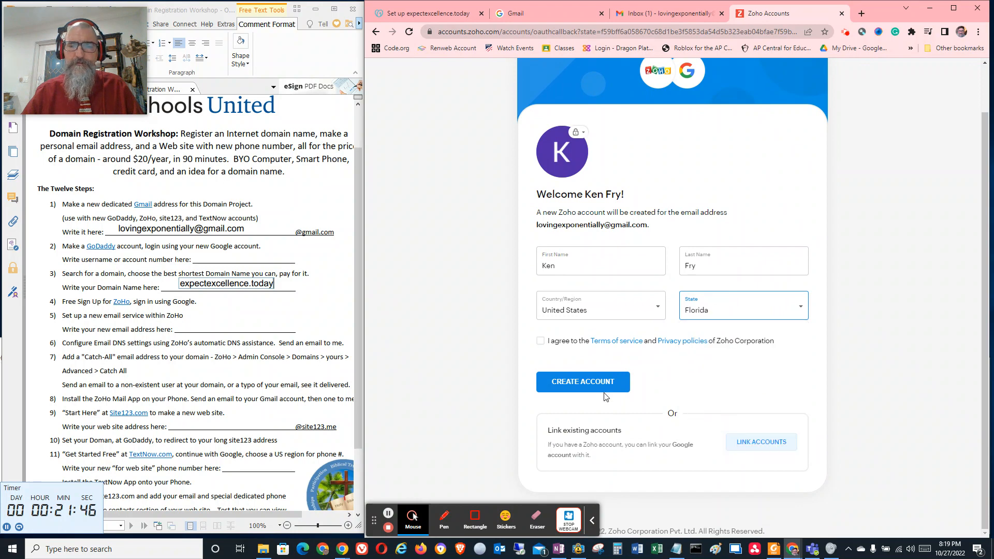
left_click(604, 388)
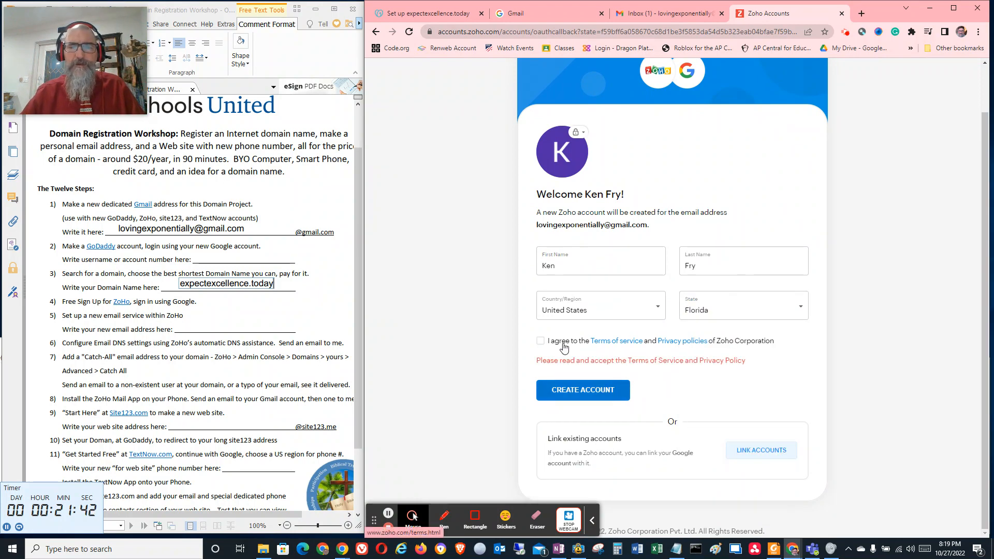
left_click(541, 341)
left_click(598, 392)
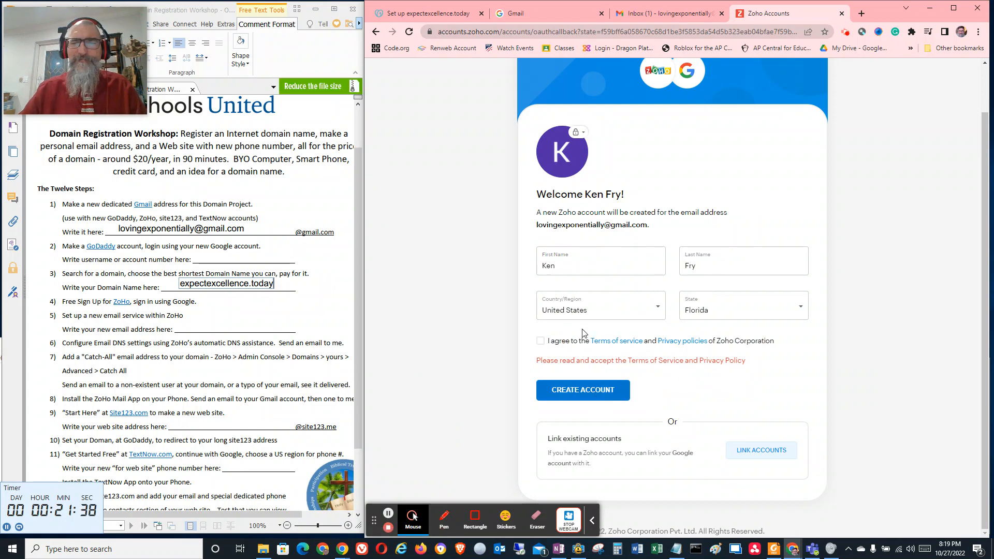
left_click(542, 341)
left_click(579, 383)
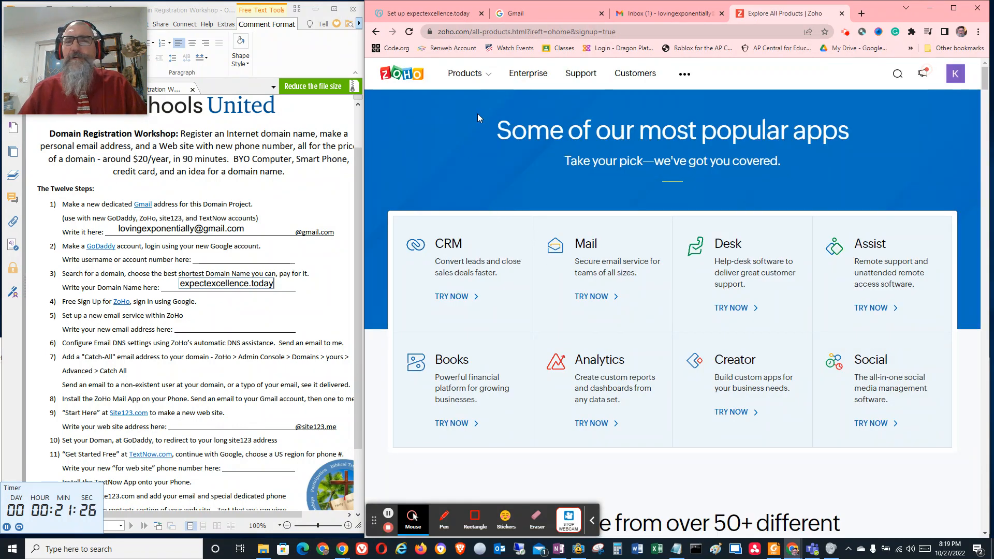
Open the My Account page of the new Zoho account to view its profile details
left_click(955, 74)
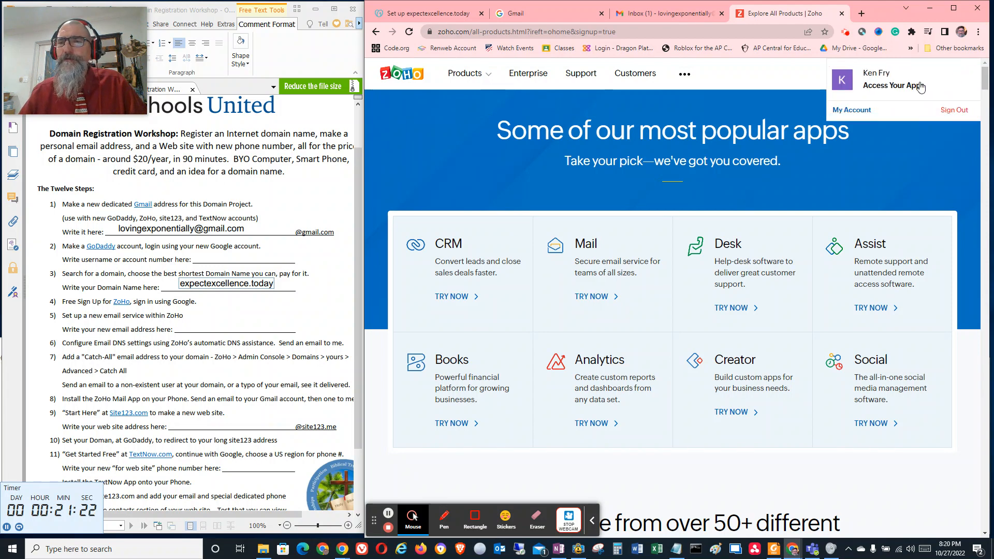
left_click(851, 109)
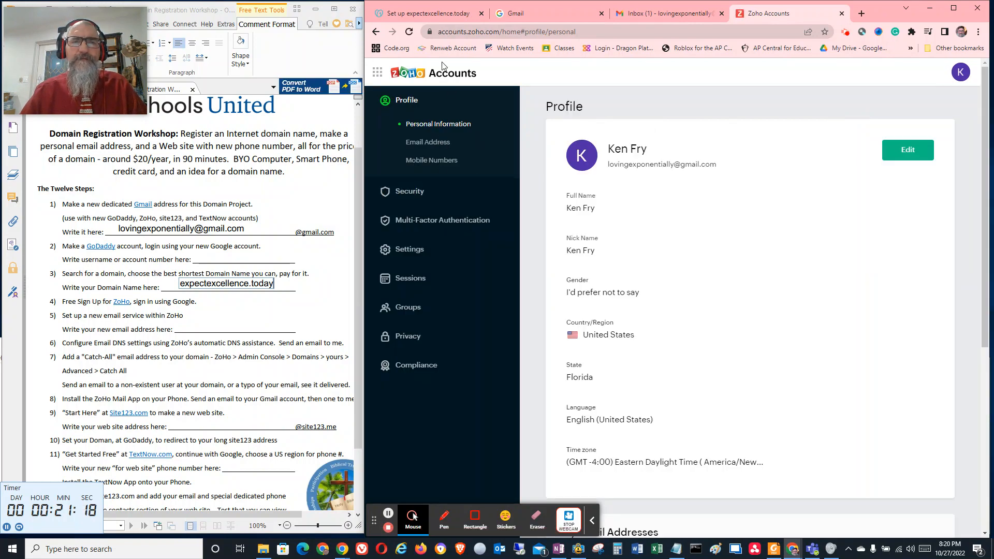
Open mailadmin.zoho.com in a new tab, checking which account is signed in to Zoho Accounts along the way
left_click(862, 15)
left_click(570, 31)
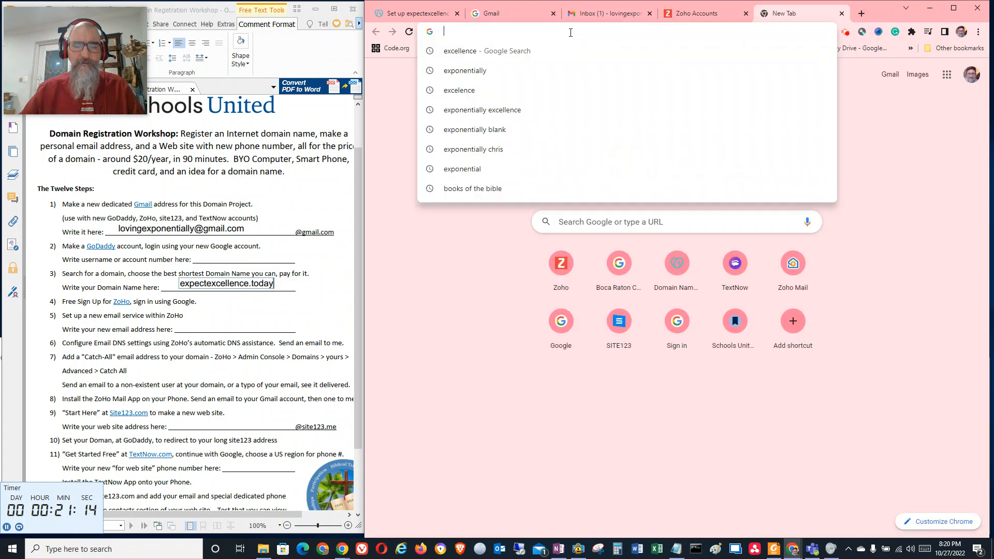
type("maps.google.com")
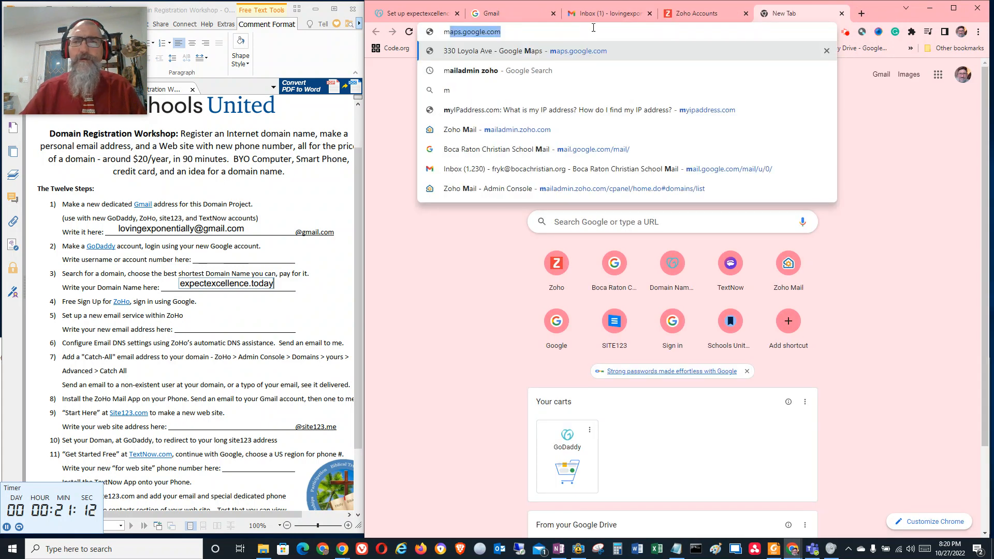
left_click(696, 13)
left_click(964, 73)
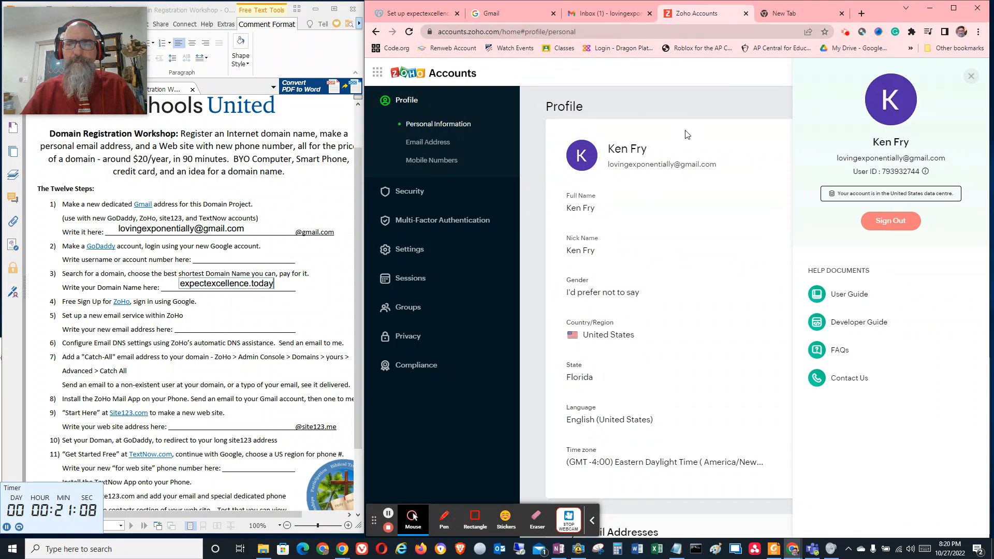
left_click(784, 14)
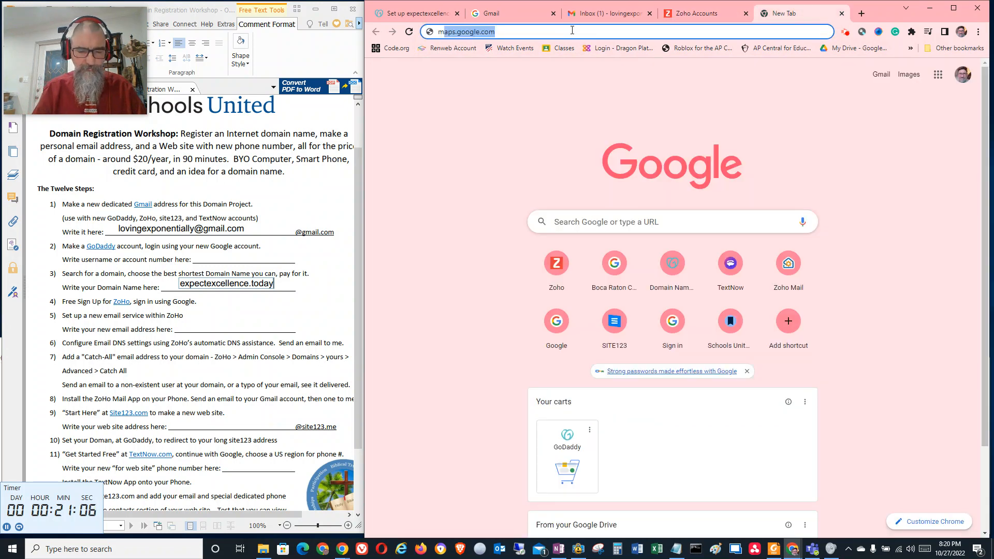
type("mailadmin")
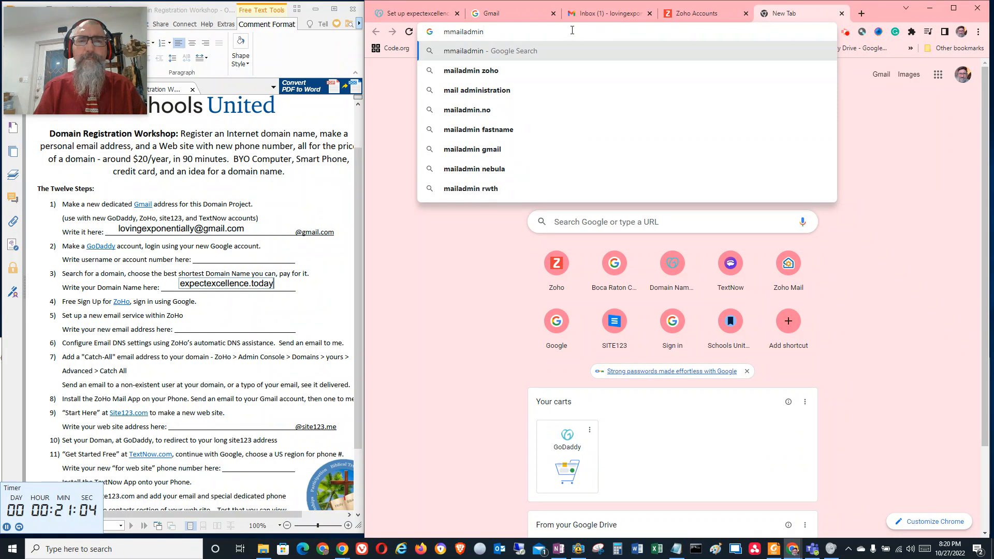
key("BackSpace")
key("BackSpace")
key("BackSpace")
key("BackSpace")
key("BackSpace")
key("BackSpace")
key("BackSpace")
key("BackSpace")
key("BackSpace")
type("a")
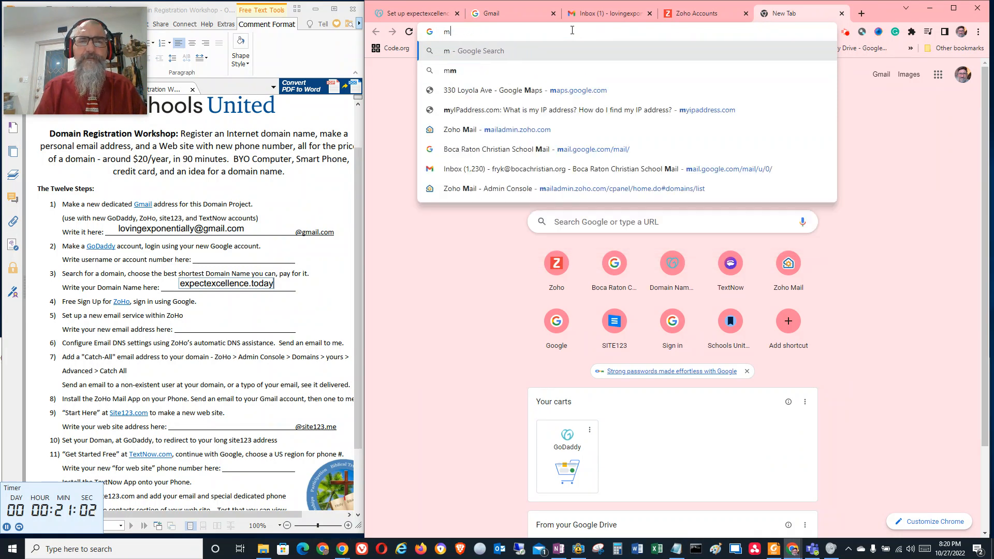
type("iladmin")
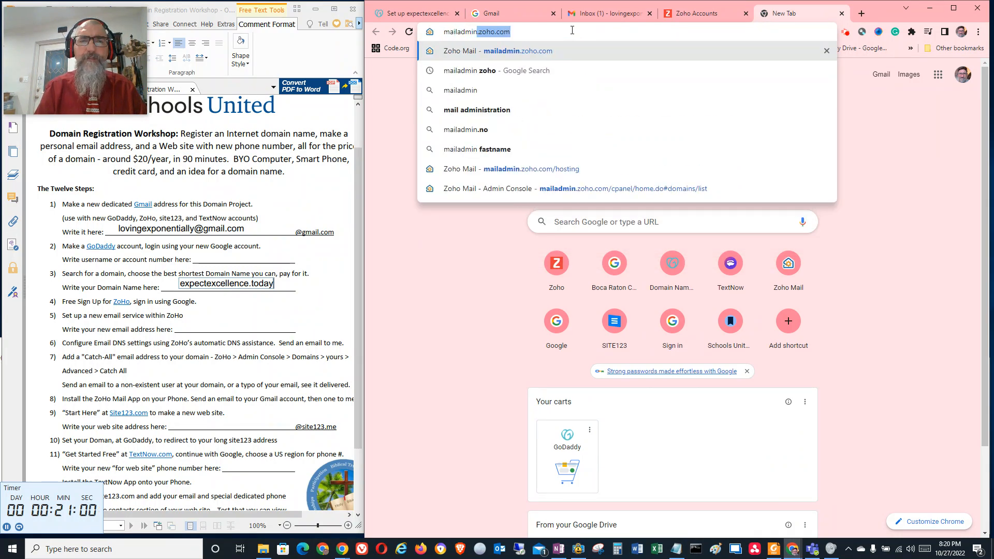
key("Return")
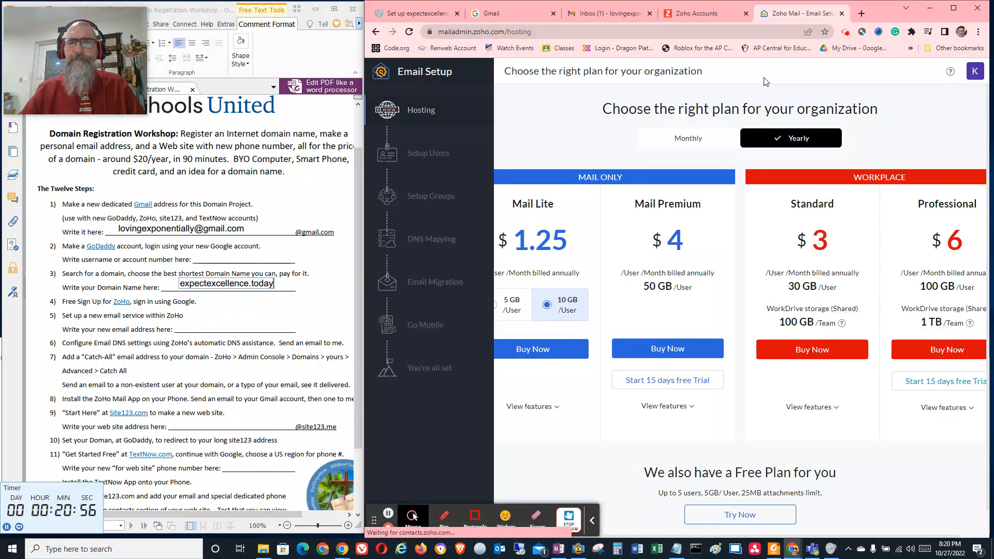
Check the account signed in to Zoho Email Setup and choose the Free Plan for the organization
left_click(976, 72)
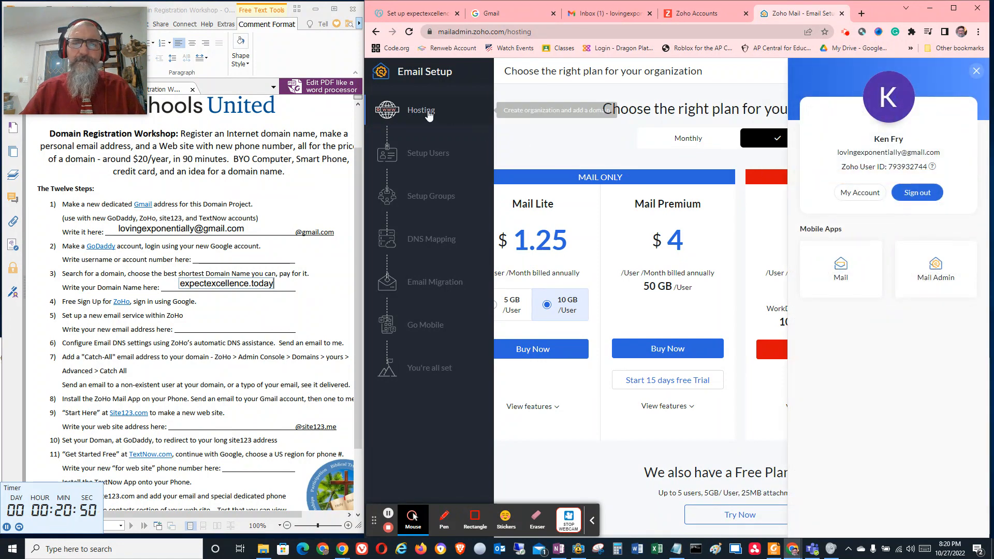
left_click(479, 124)
scroll(664, 379, "down", 1)
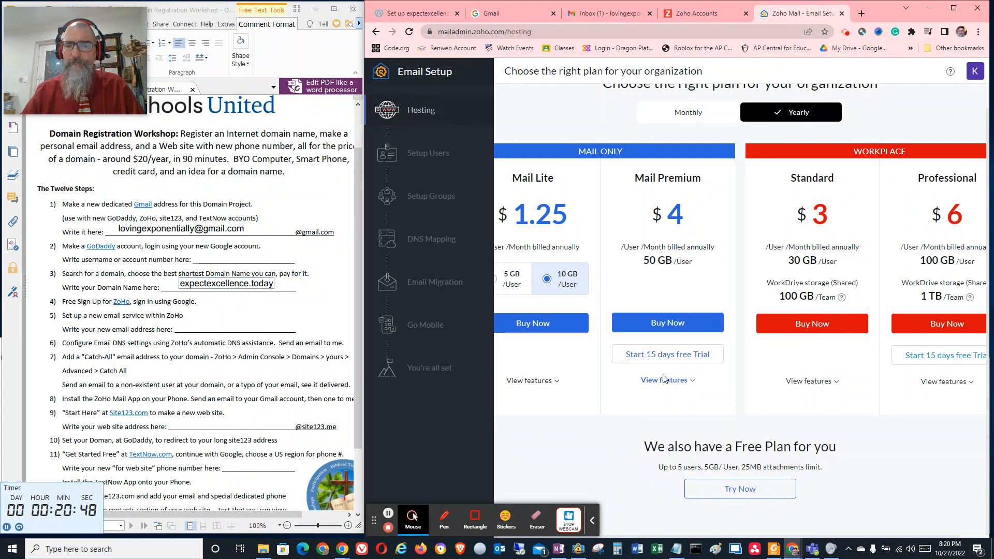
left_click(753, 488)
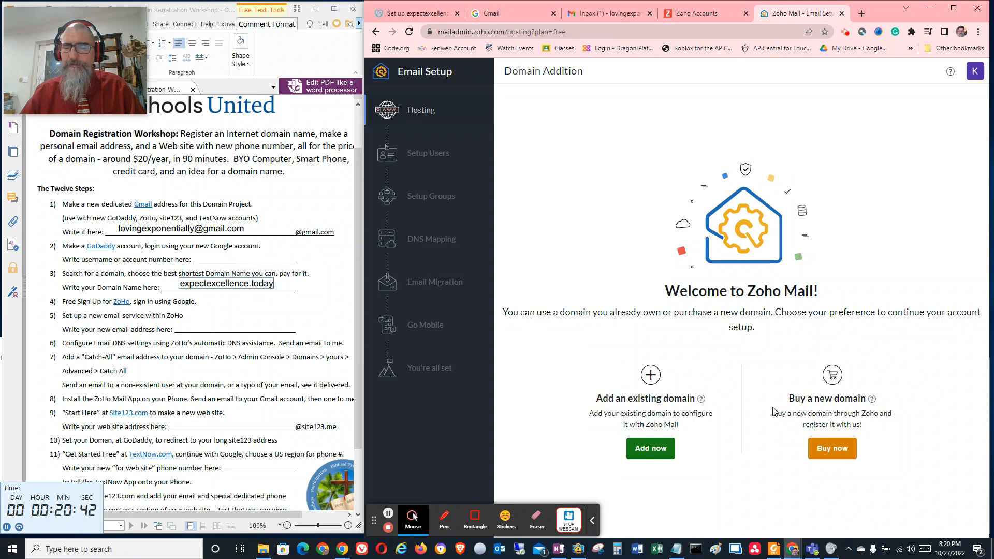
left_click(649, 450)
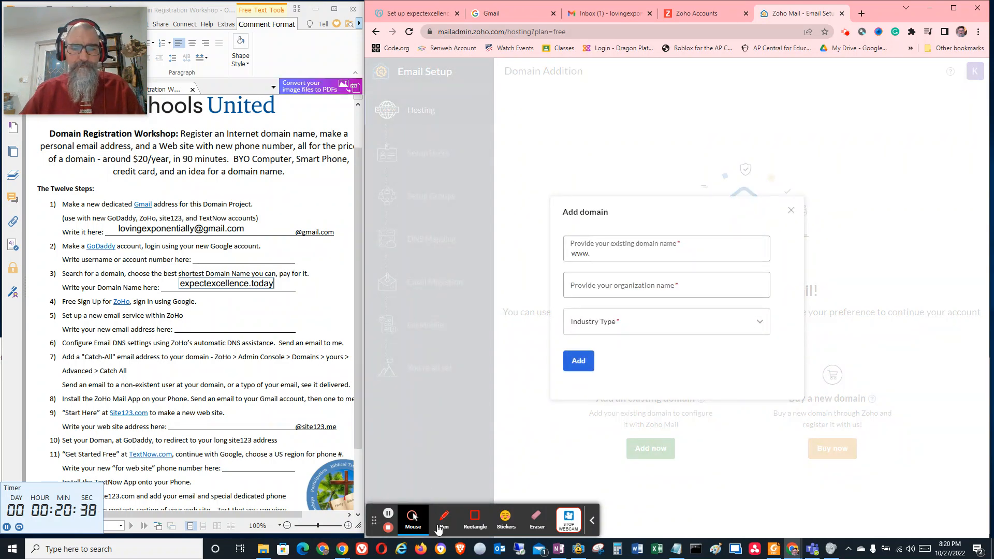
left_click(558, 549)
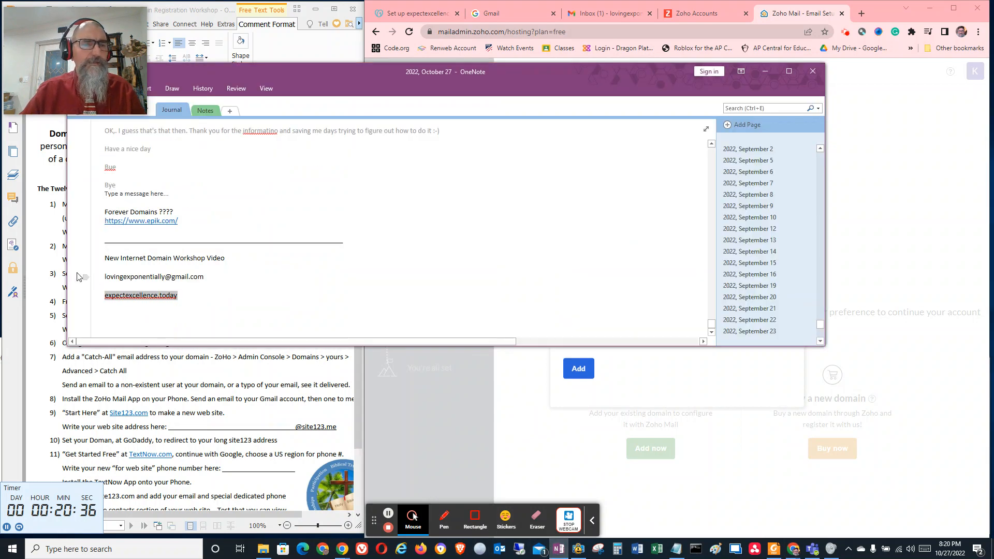
left_click(183, 297)
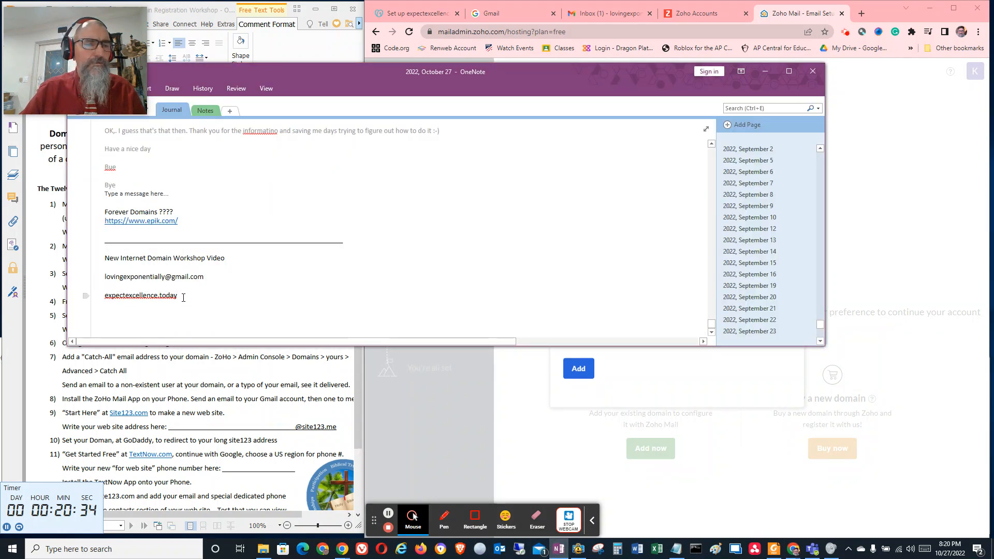
double_click(105, 297)
key("ctrl+c")
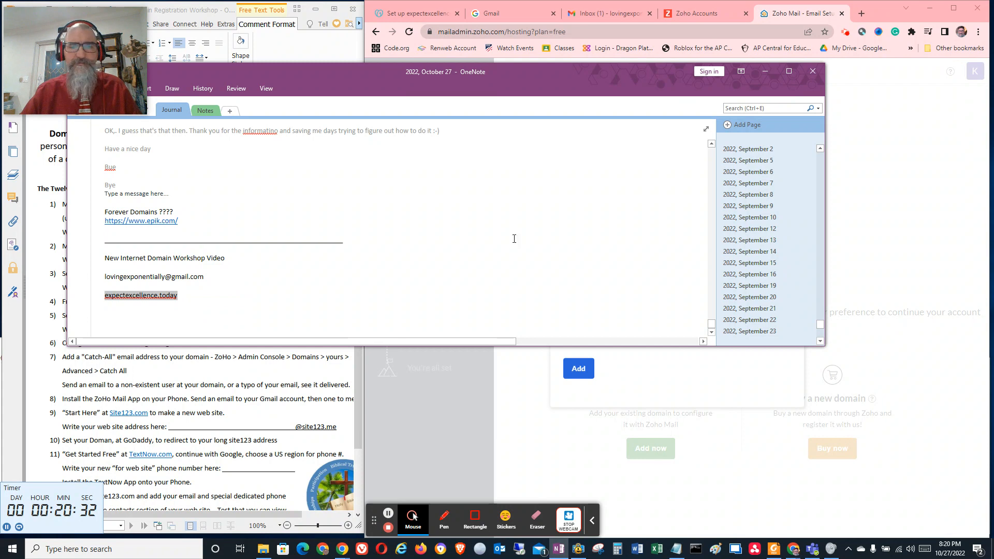
left_click(731, 371)
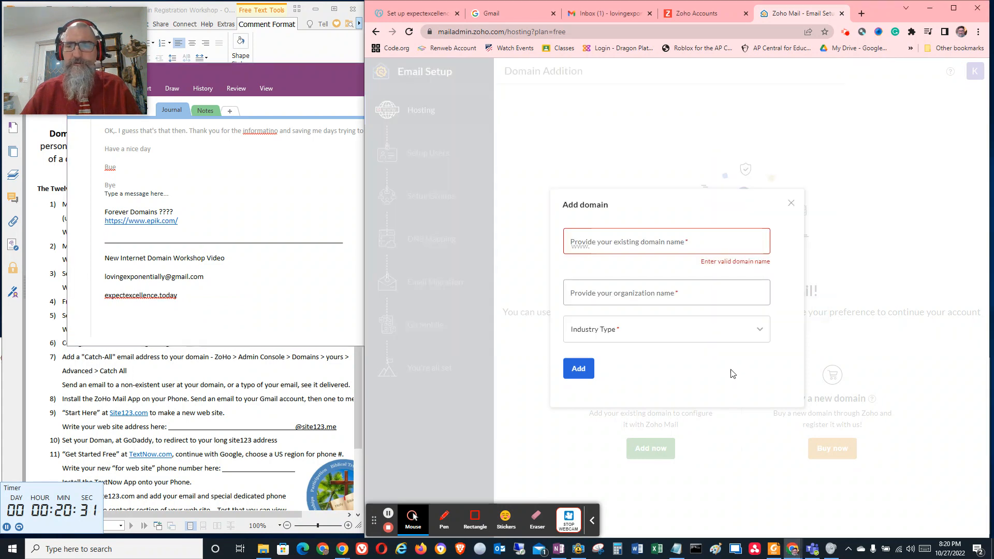
left_click(609, 242)
type("www.")
key("ctrl+v")
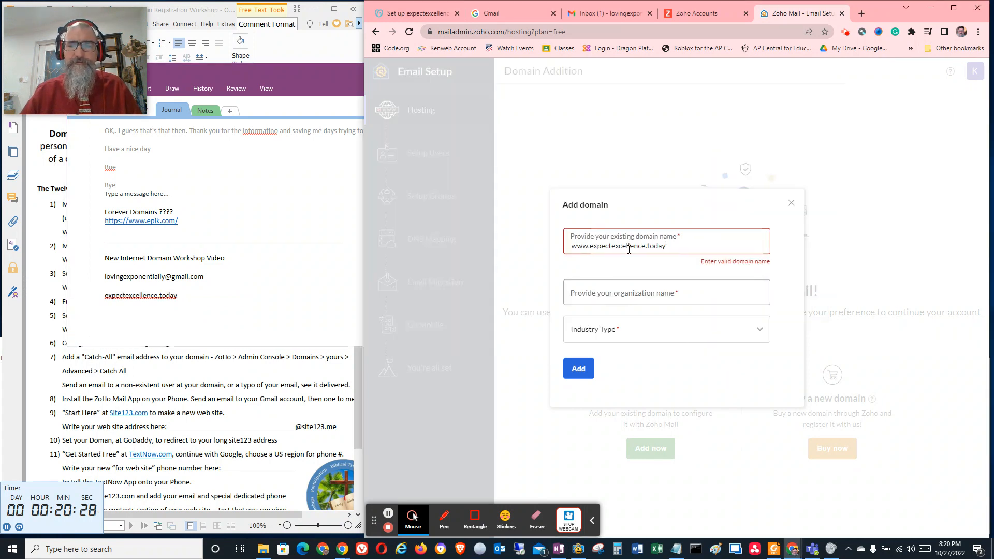
Set the industry type to Education and the organization name to "expect excellence.today", and add the domain
left_click(635, 295)
left_click(632, 328)
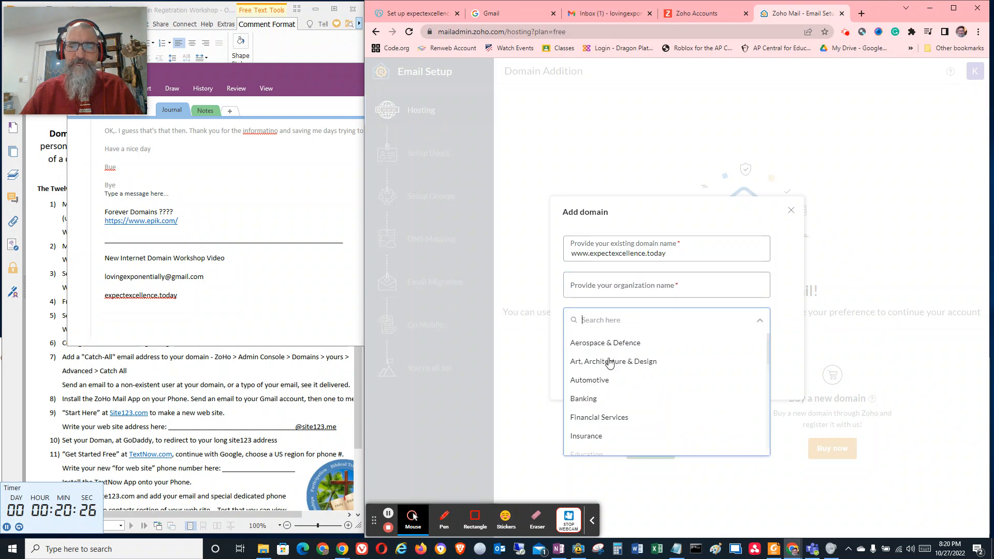
scroll(612, 382, "down", 2)
left_click(595, 351)
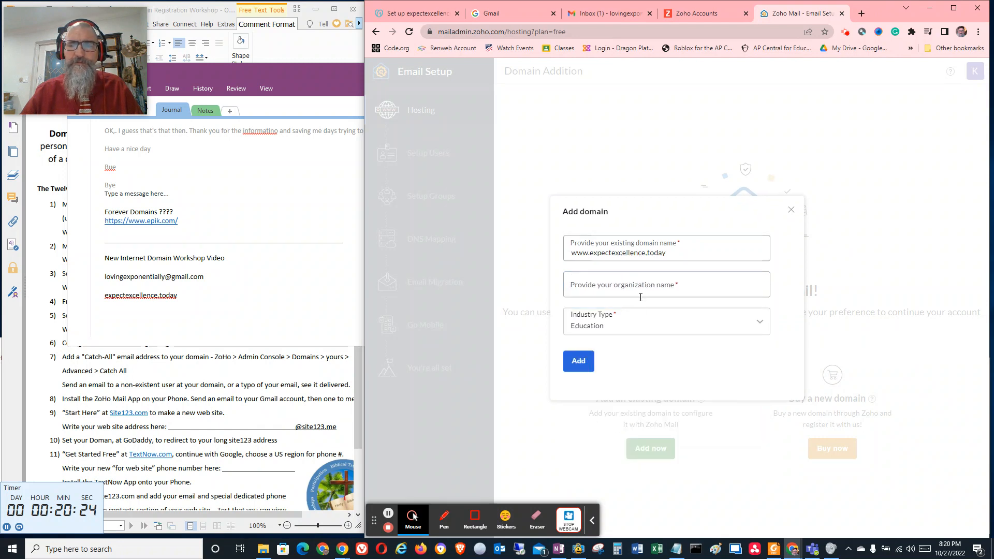
left_click(621, 284)
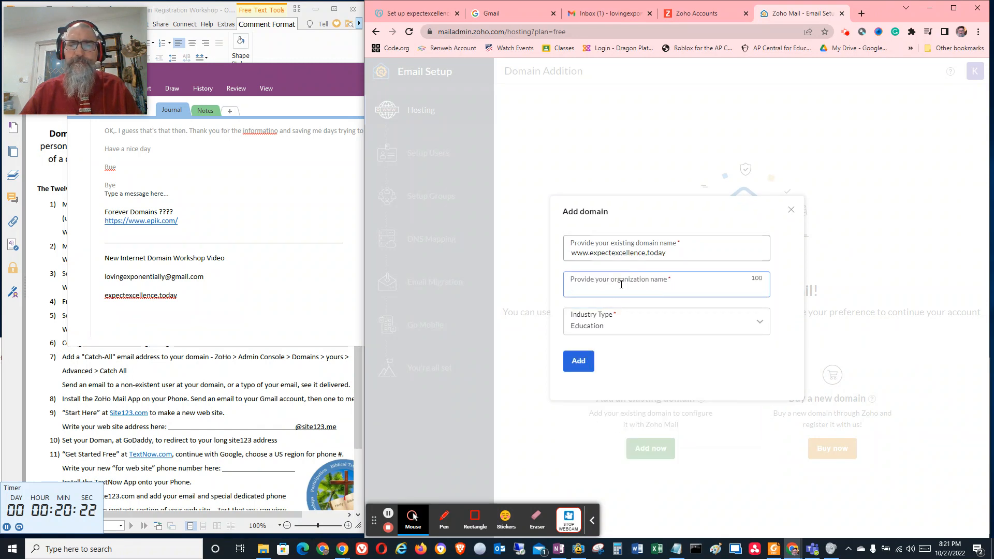
key("ctrl+v")
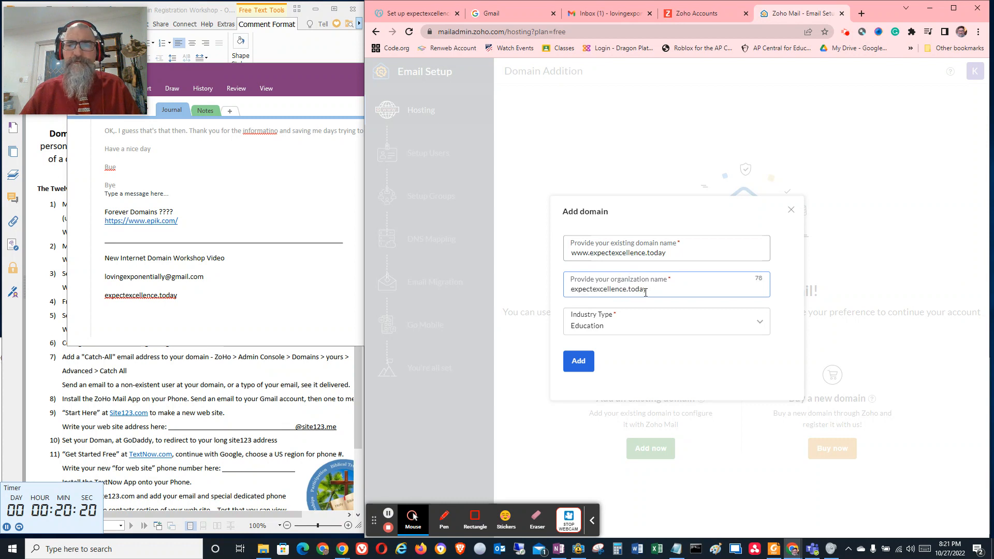
left_click(593, 291)
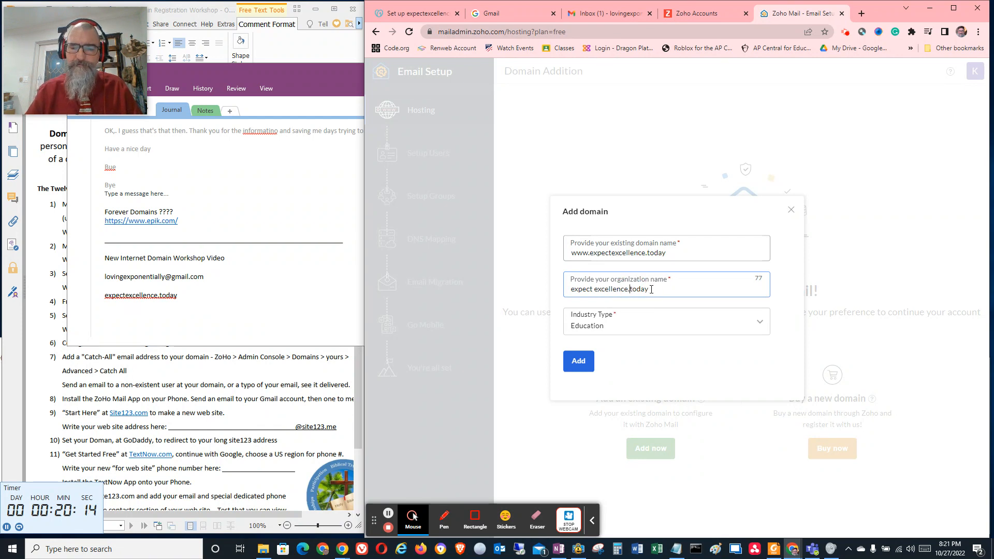
left_click(580, 361)
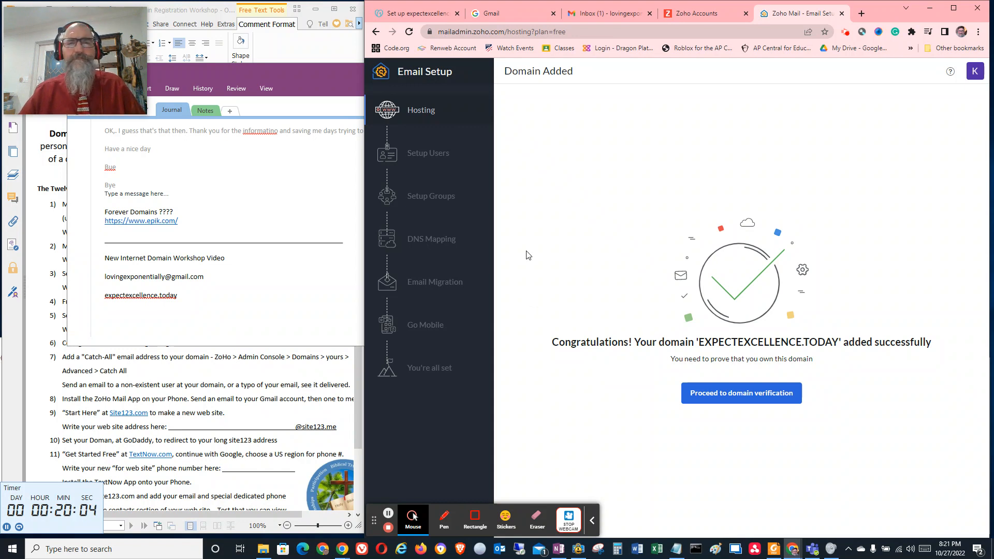
Proceed to domain verification, try verifying the TXT record, and copy the Zoho TXT verification value
left_click(764, 398)
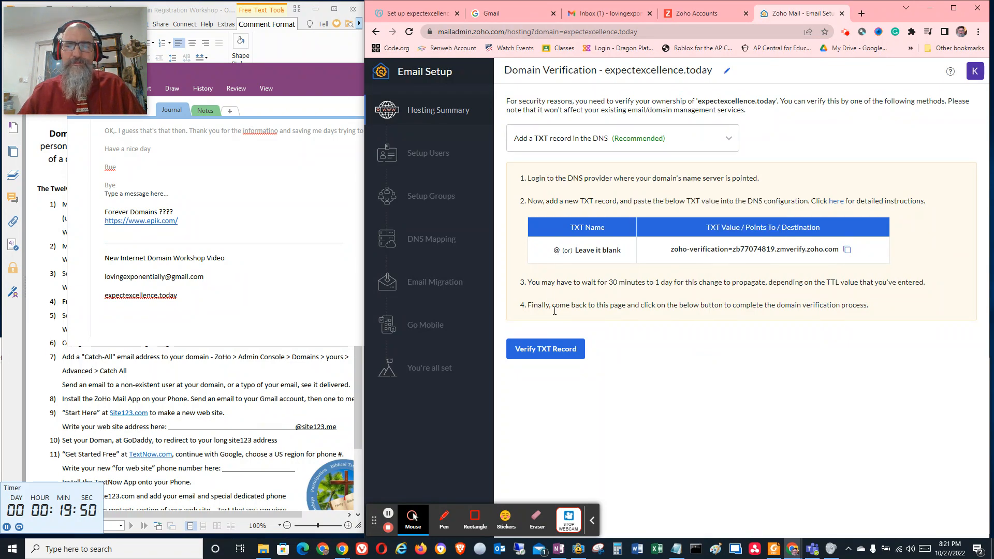
left_click(548, 347)
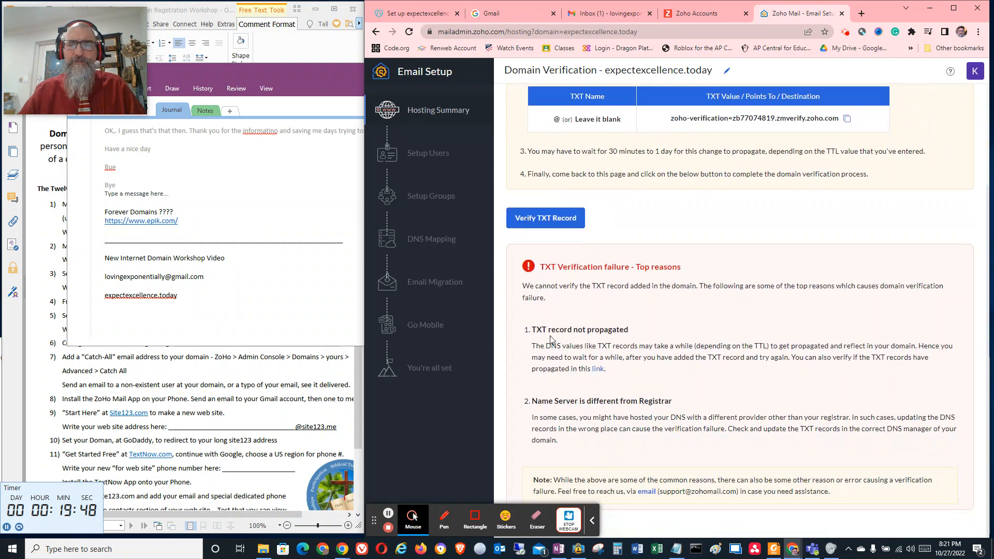
scroll(635, 197, "up", 2)
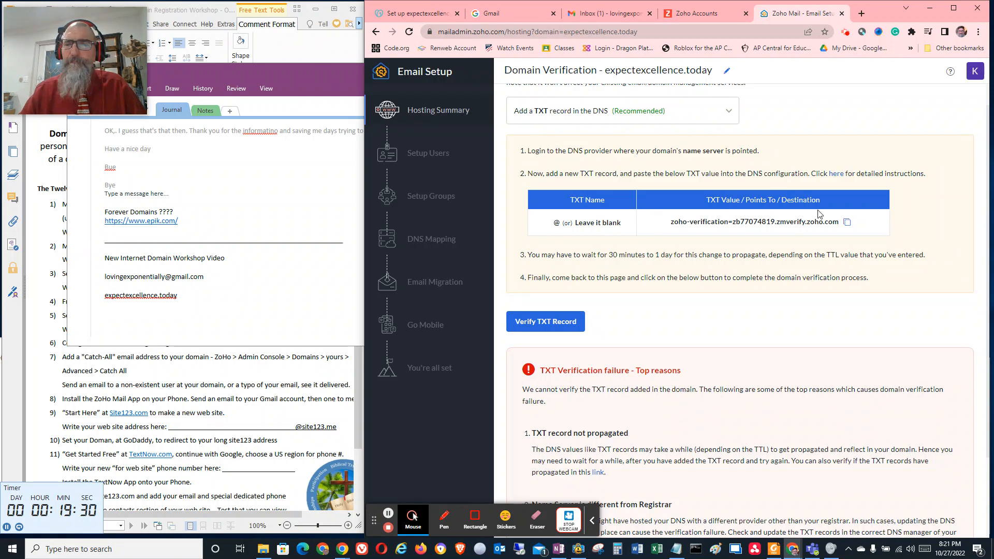
left_click(847, 223)
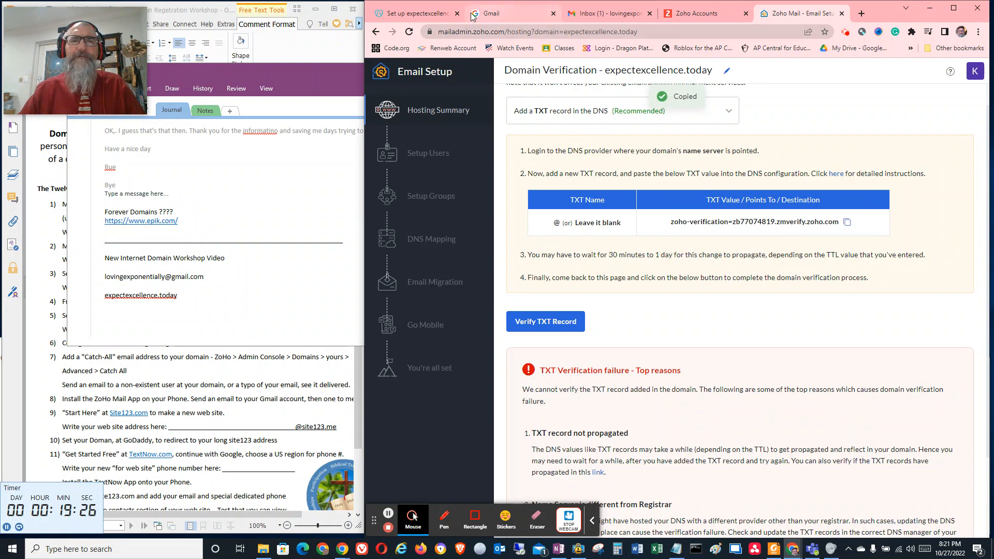
Switch to GoDaddy, postpone the setup offers for expectexcellence.today, and open the domain's DNS management page
left_click(410, 15)
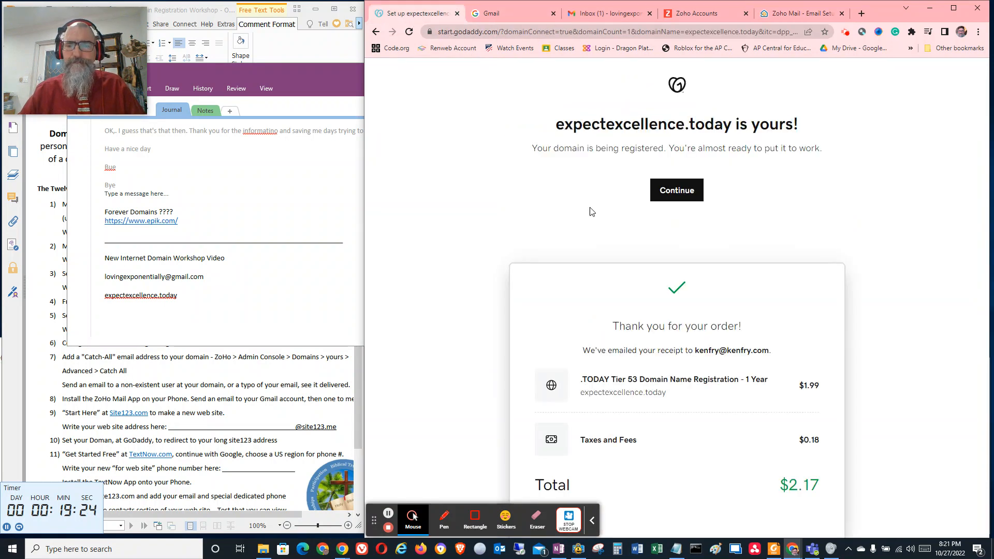
left_click(679, 190)
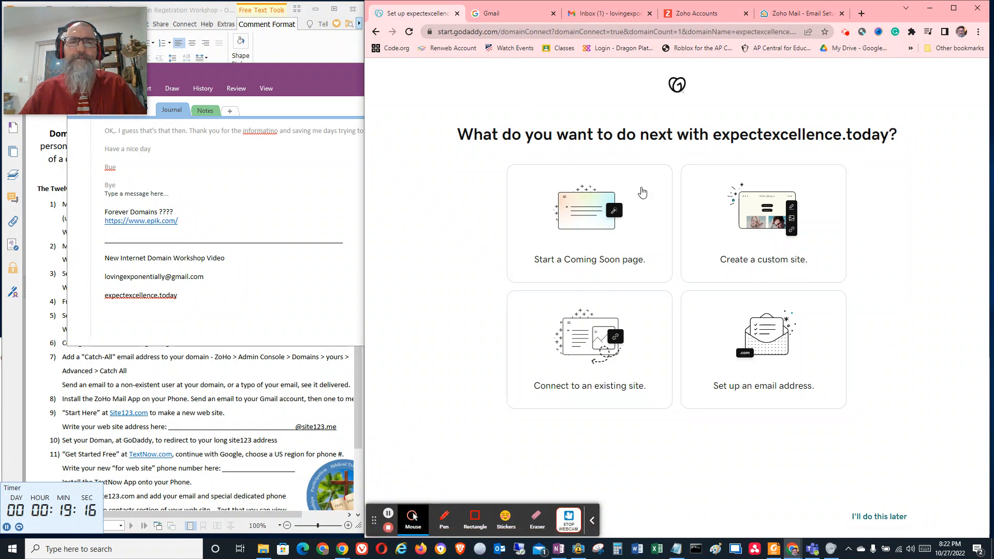
left_click(893, 518)
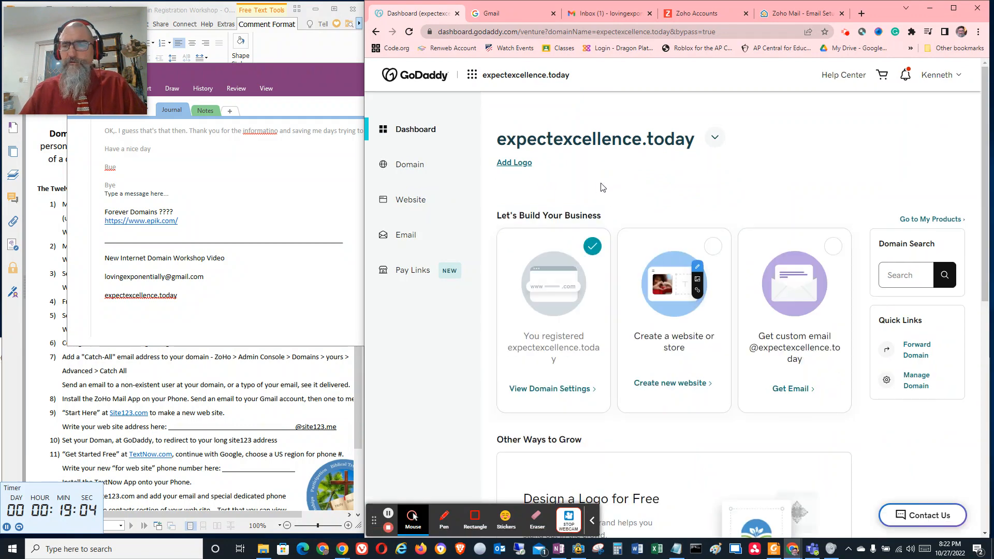
left_click(407, 165)
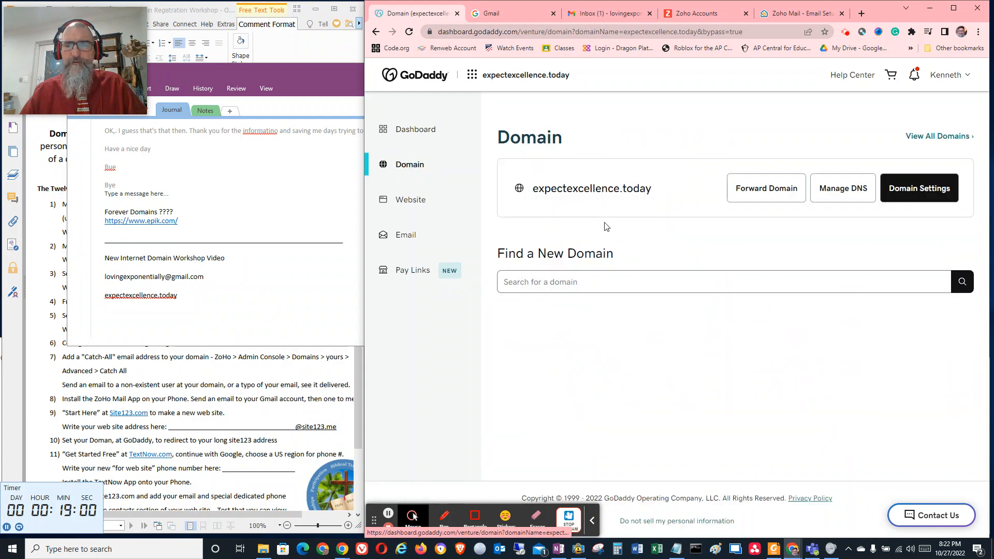
left_click(843, 189)
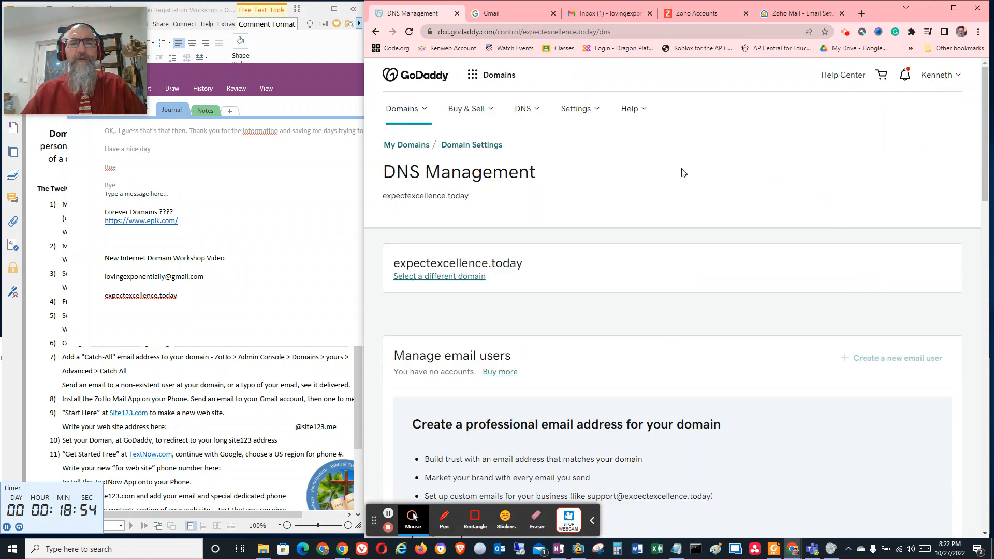
Start a new DNS record for expectexcellence.today with the type TXT and the name @
scroll(619, 219, "down", 8)
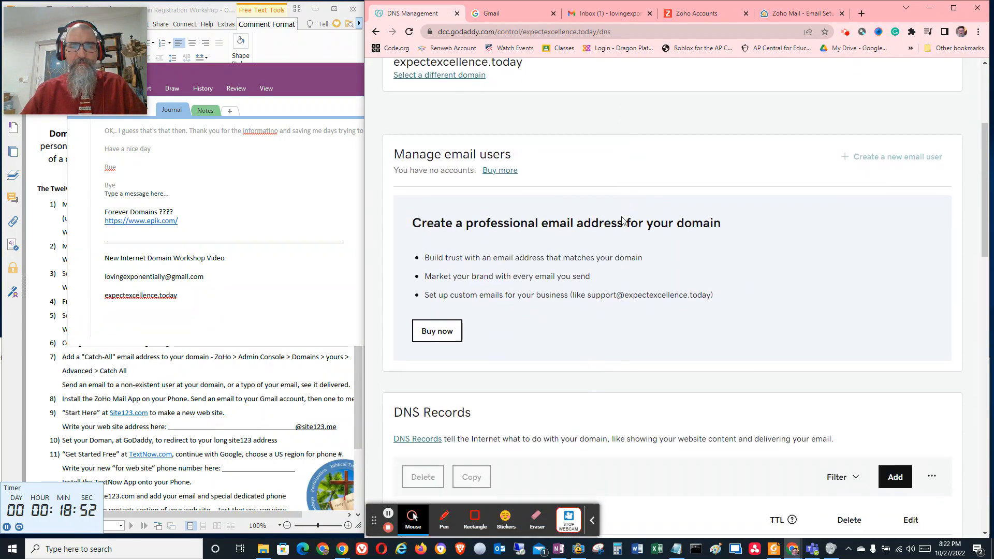
scroll(618, 219, "down", 3)
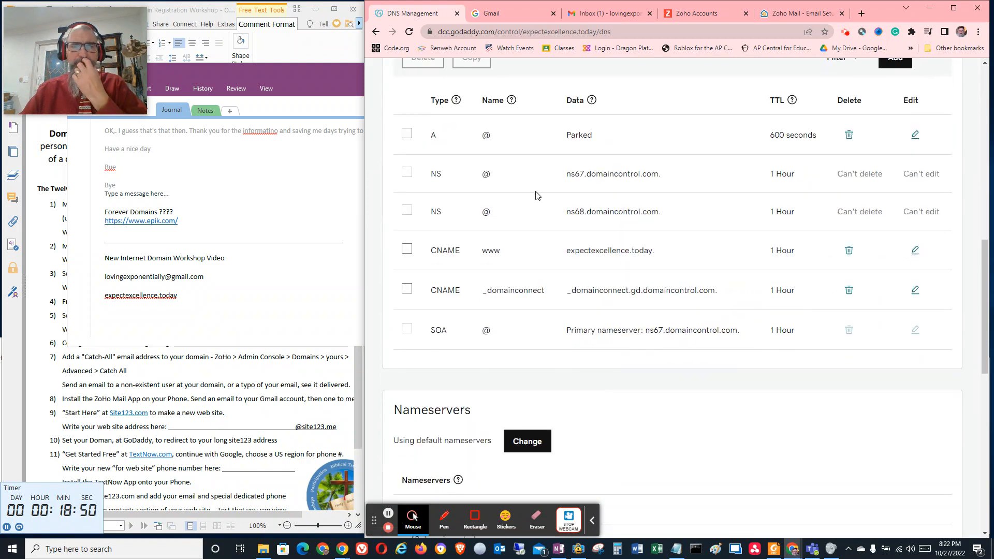
scroll(565, 208, "up", 3)
left_click(895, 213)
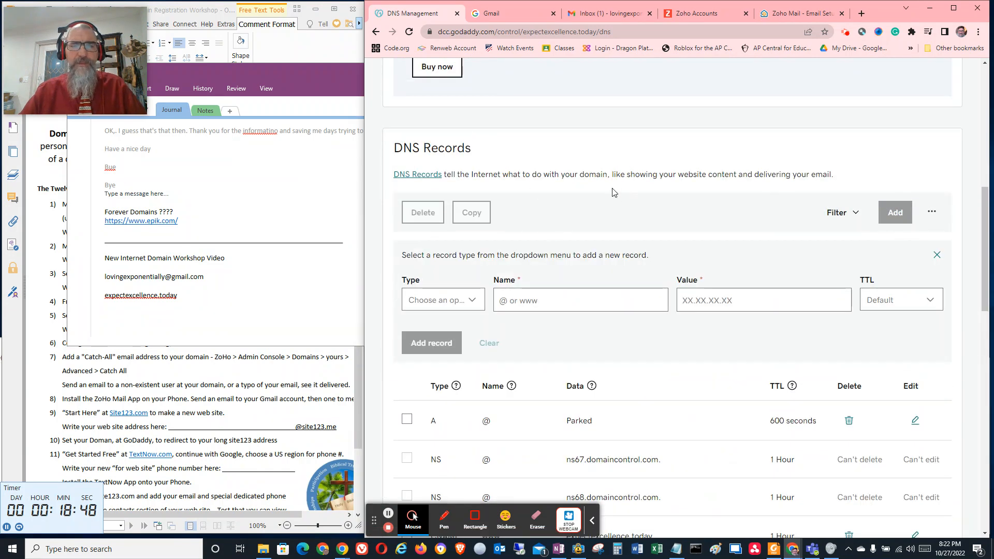
left_click(482, 304)
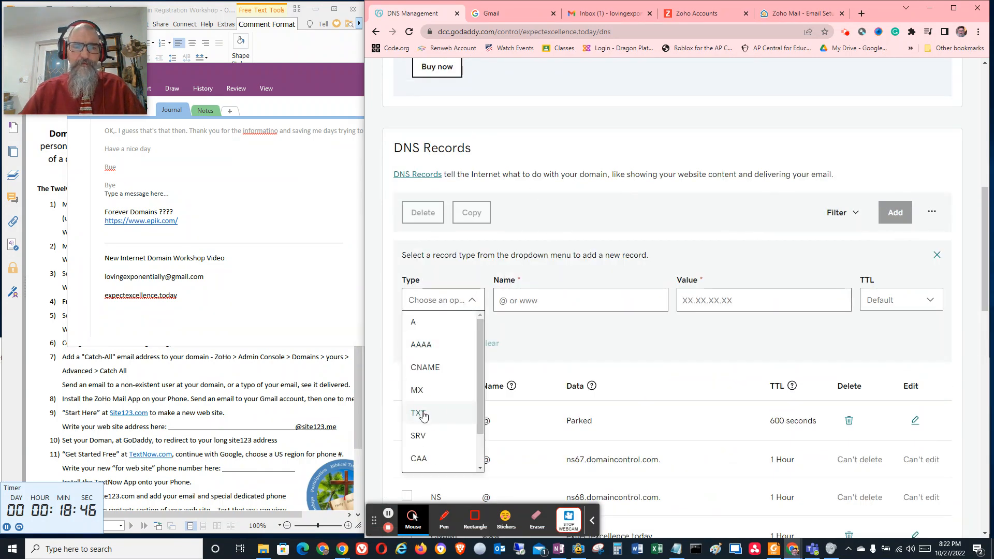
left_click(420, 412)
left_click(512, 303)
type("@")
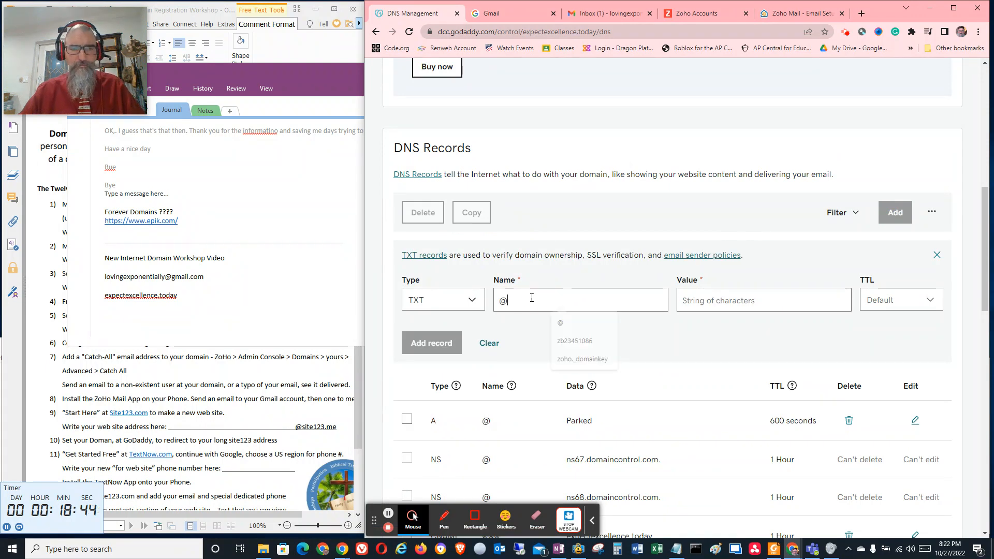
Paste the copied Zoho verification value into the TXT record, set its TTL to 1/2 Hour, and add the record
left_click(708, 299)
key("ctrl+v")
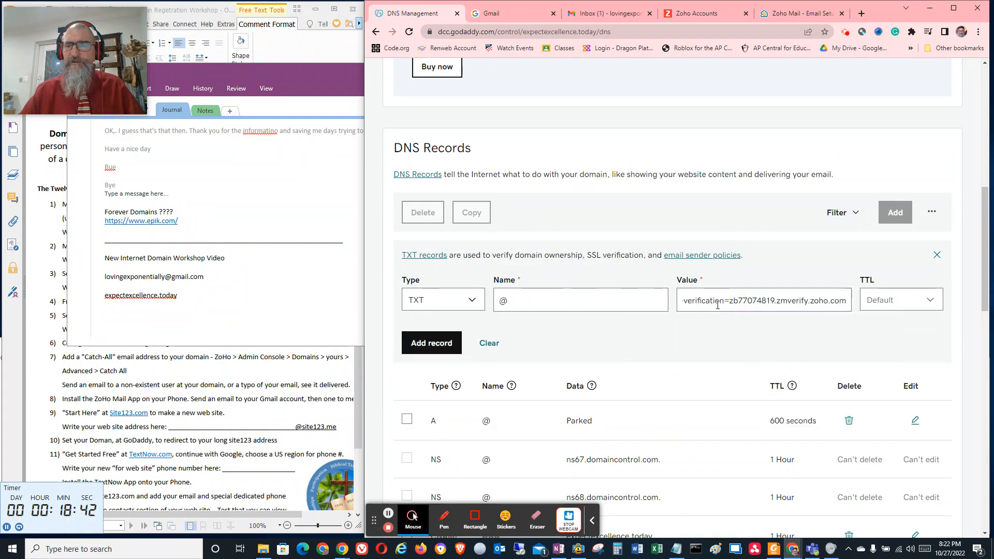
left_click(879, 304)
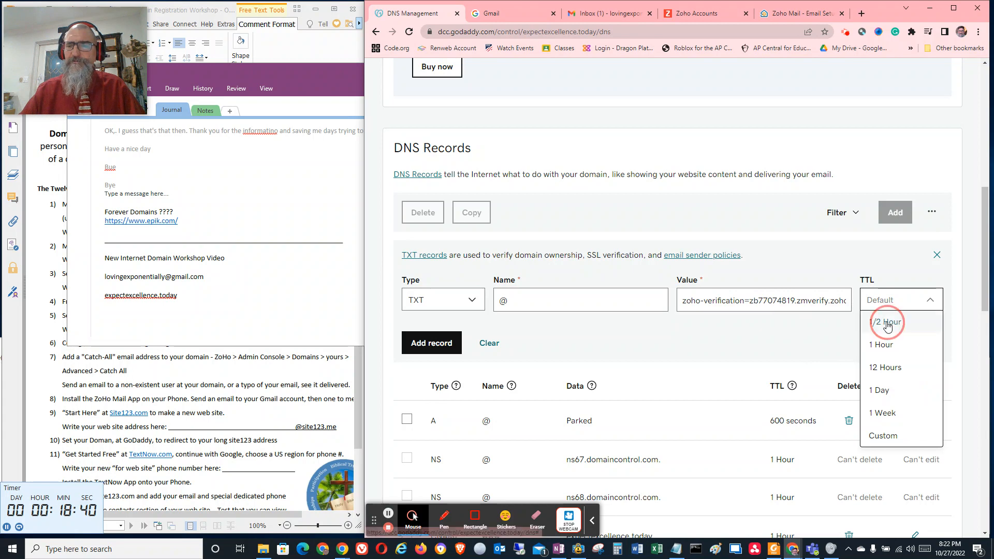
left_click(877, 317)
left_click(434, 349)
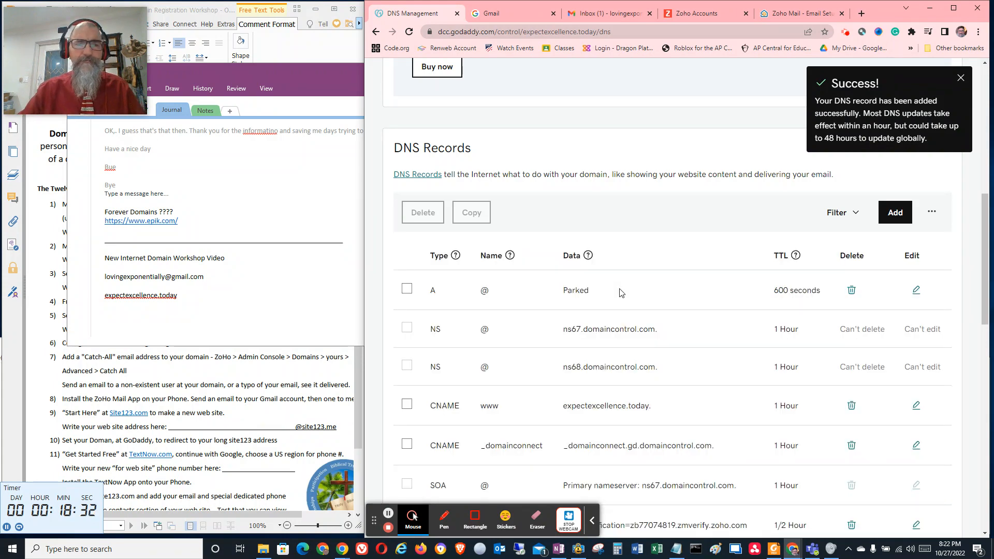
scroll(611, 278, "down", 3)
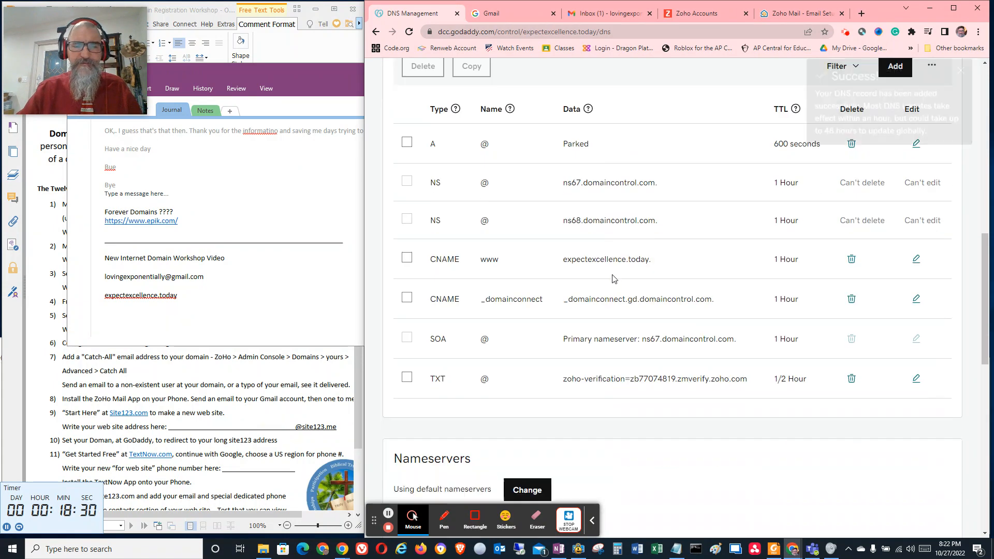
scroll(611, 292, "up", 3)
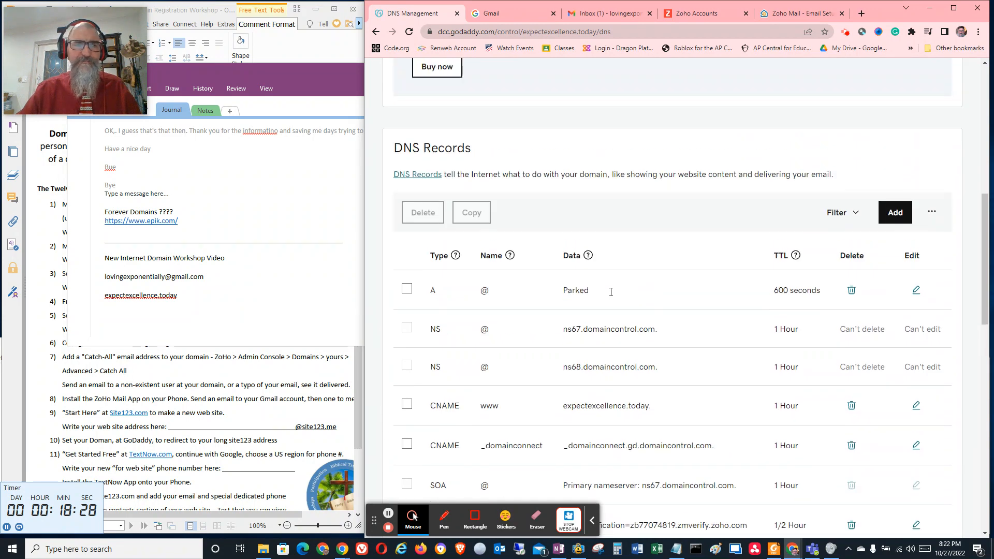
scroll(611, 295, "up", 3)
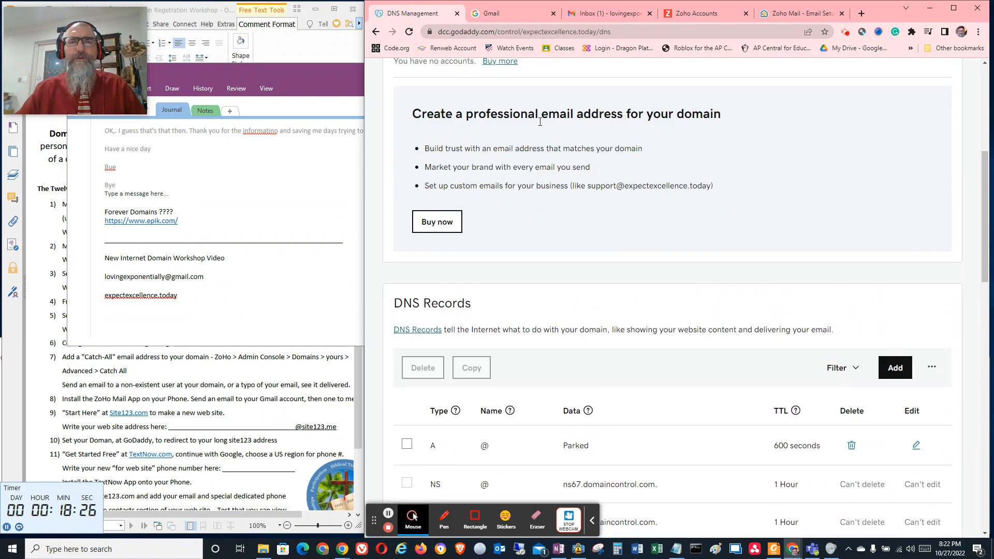
left_click(710, 14)
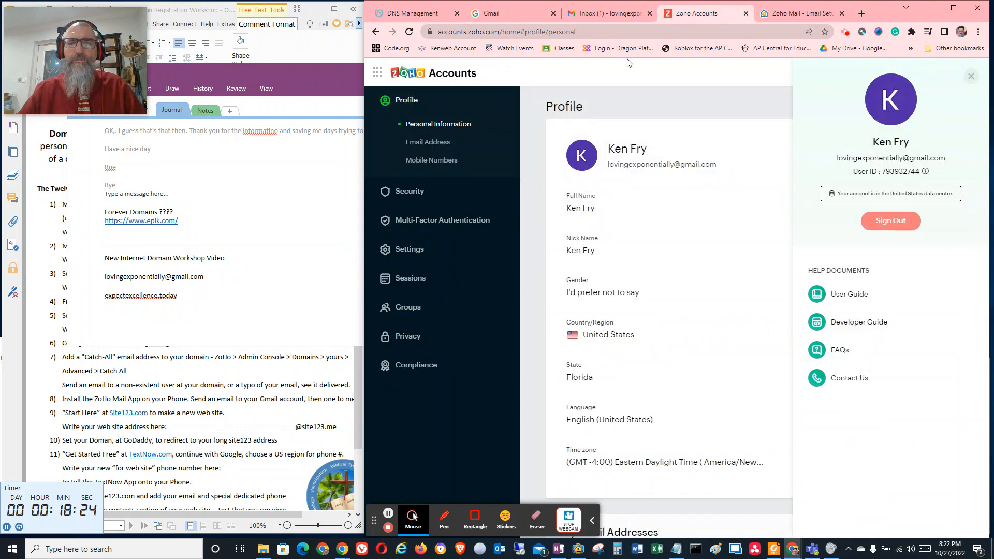
left_click(784, 14)
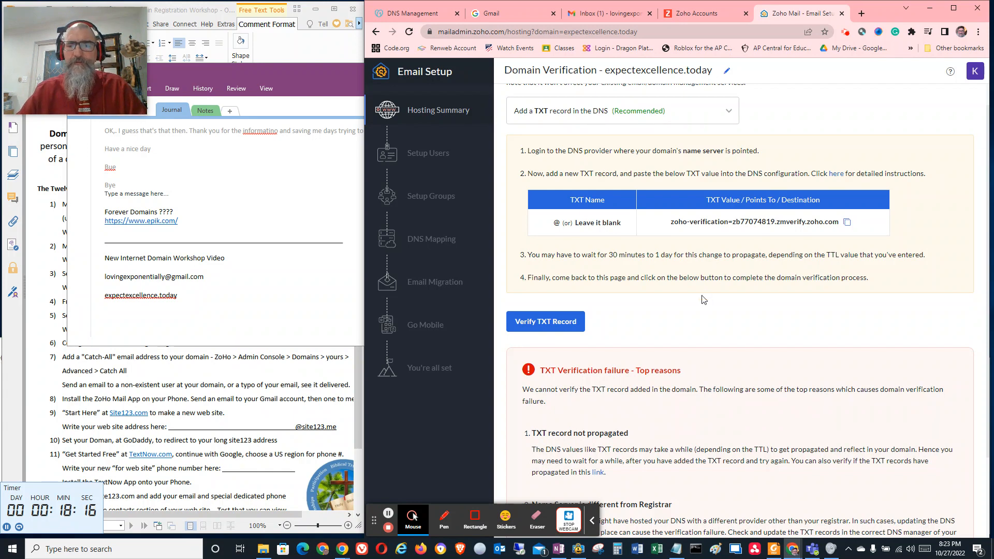
scroll(704, 299, "down", 1)
scroll(673, 303, "up", 2)
left_click(575, 350)
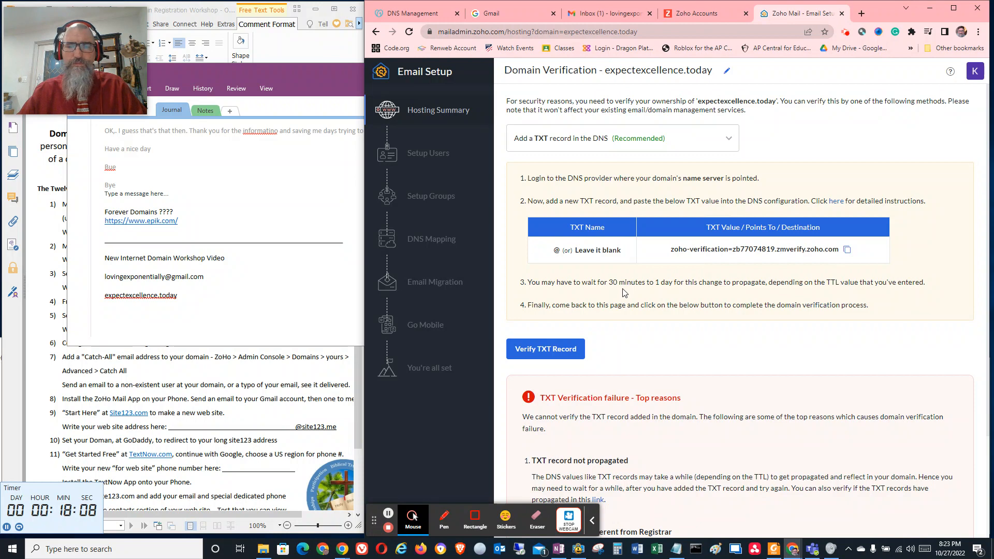
left_click(574, 347)
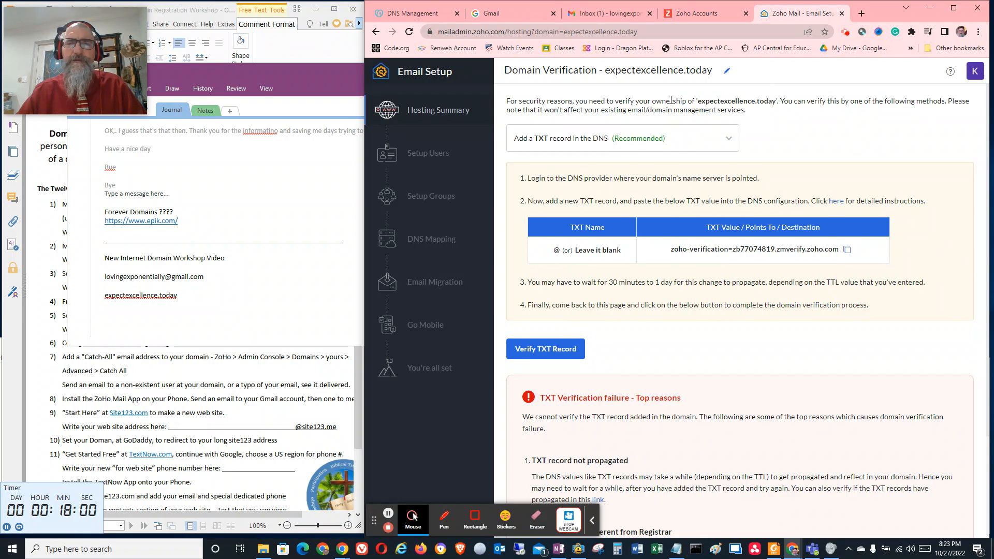
Change the domain verification method to adding a CNAME record in the DNS and copy the CNAME name
left_click(724, 142)
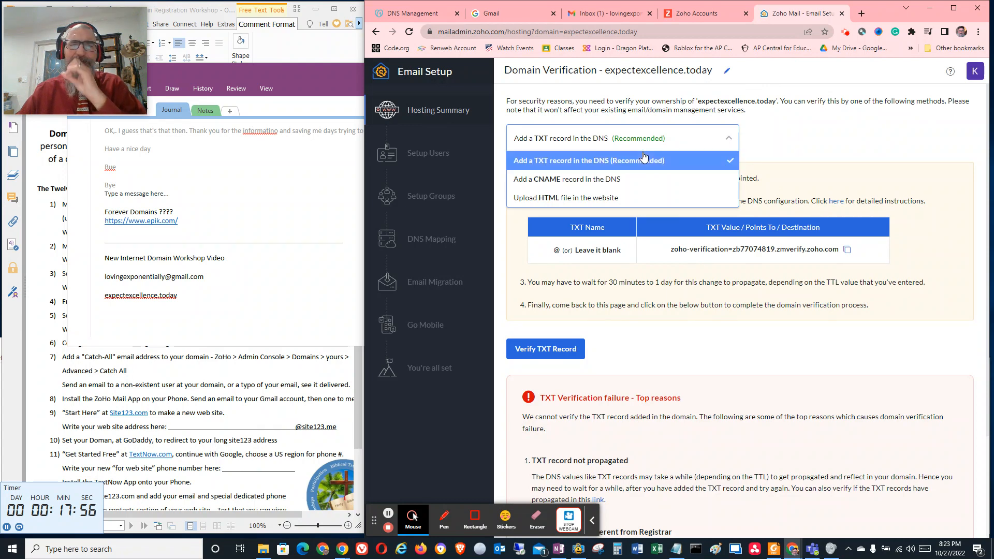
left_click(599, 181)
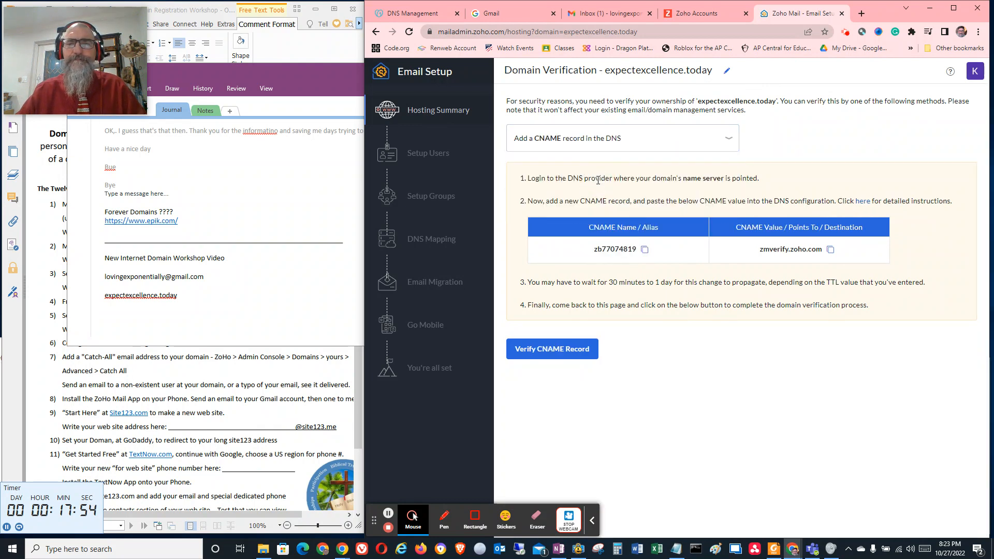
left_click(644, 250)
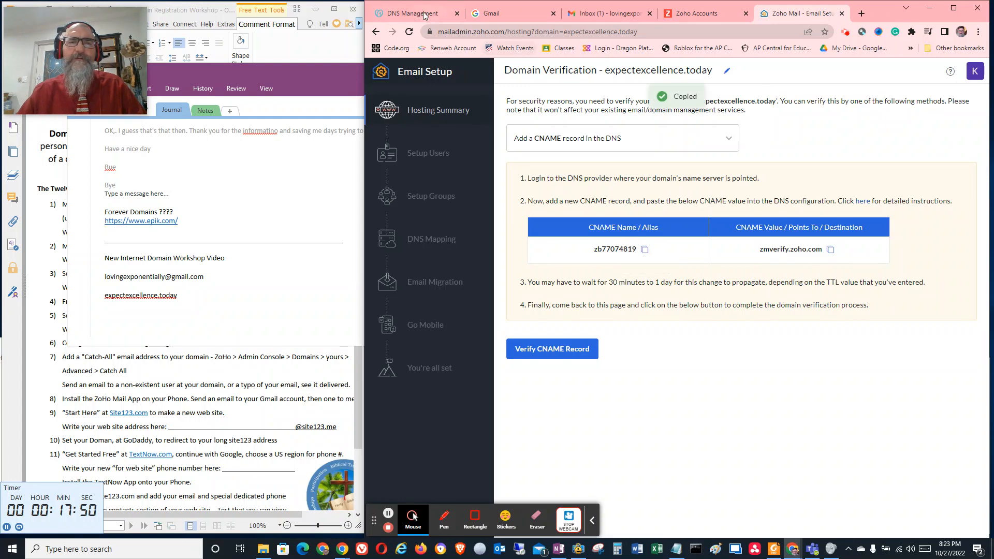
Switch to GoDaddy's DNS management and start a new CNAME record, pasting the Zoho verification code as its name
left_click(424, 16)
scroll(542, 243, "down", 6)
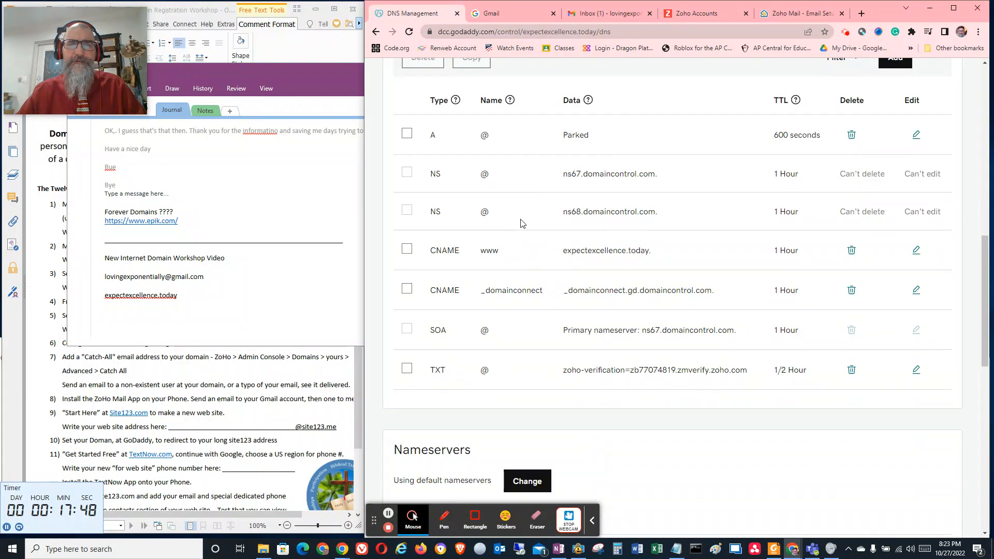
scroll(522, 224, "up", 3)
left_click(895, 212)
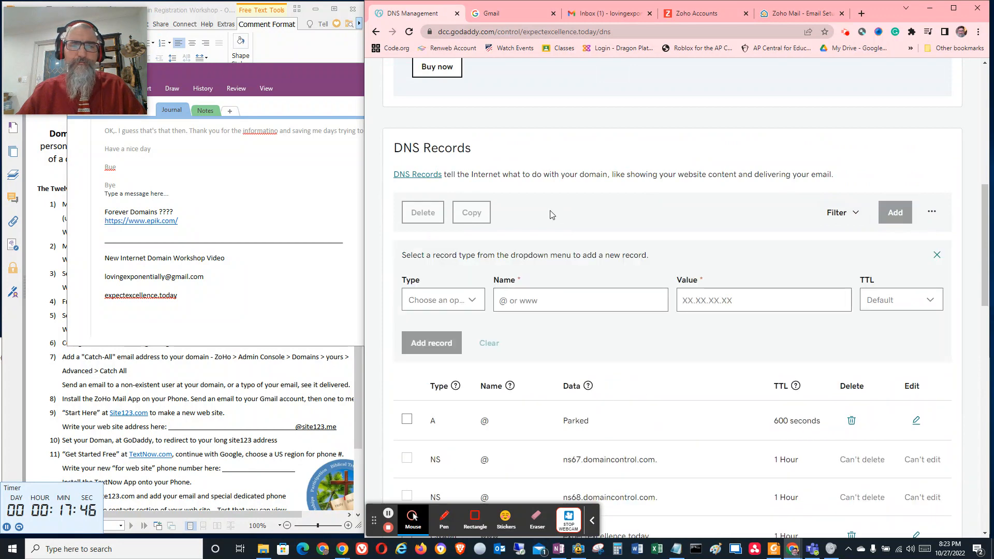
left_click(468, 300)
left_click(421, 368)
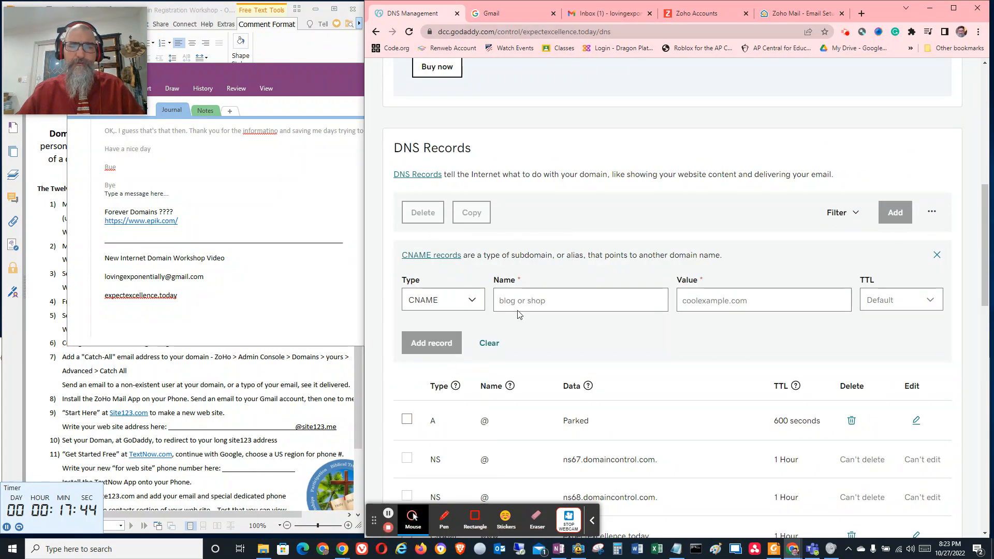
left_click(527, 295)
key("ctrl+v")
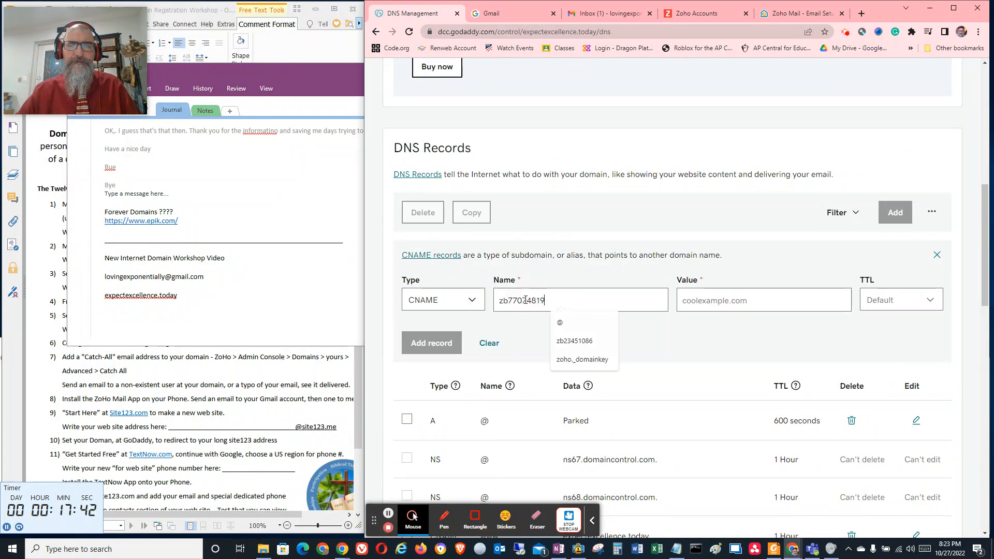
Copy zmverify.zoho.com from Zoho into the CNAME record's value, set the TTL to 1/2 Hour, and add the record
left_click(792, 14)
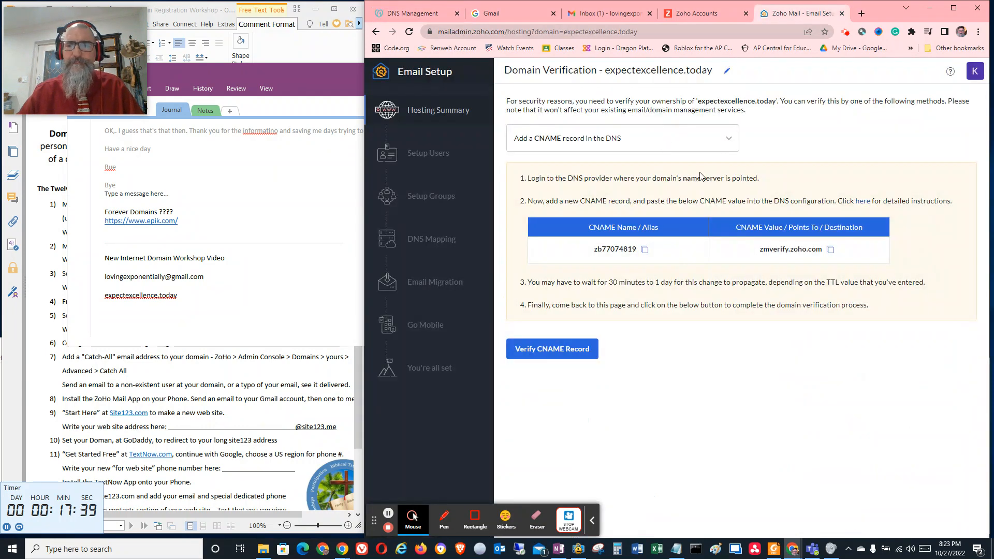
left_click(830, 251)
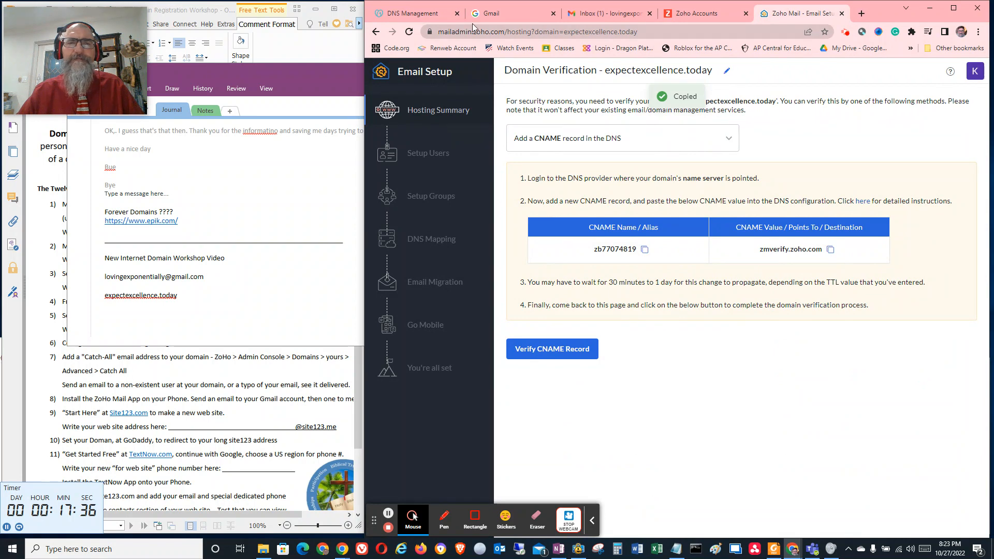
left_click(414, 14)
left_click(714, 298)
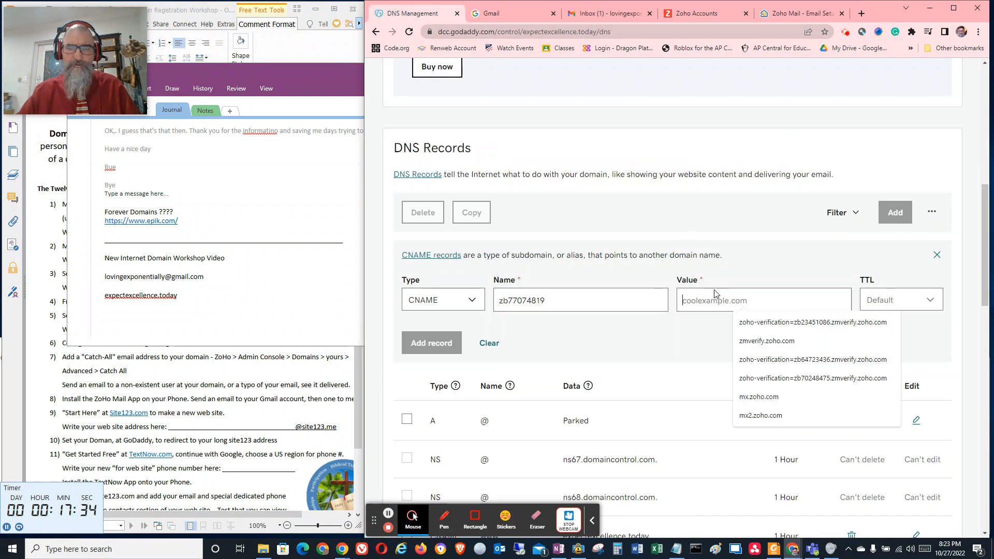
key("ctrl+v")
left_click(890, 308)
left_click(885, 322)
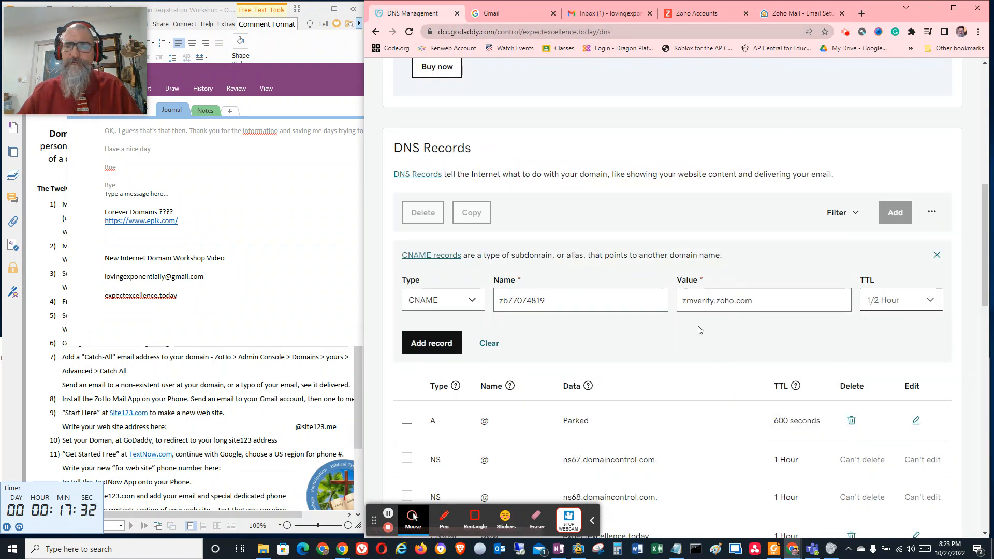
left_click(455, 332)
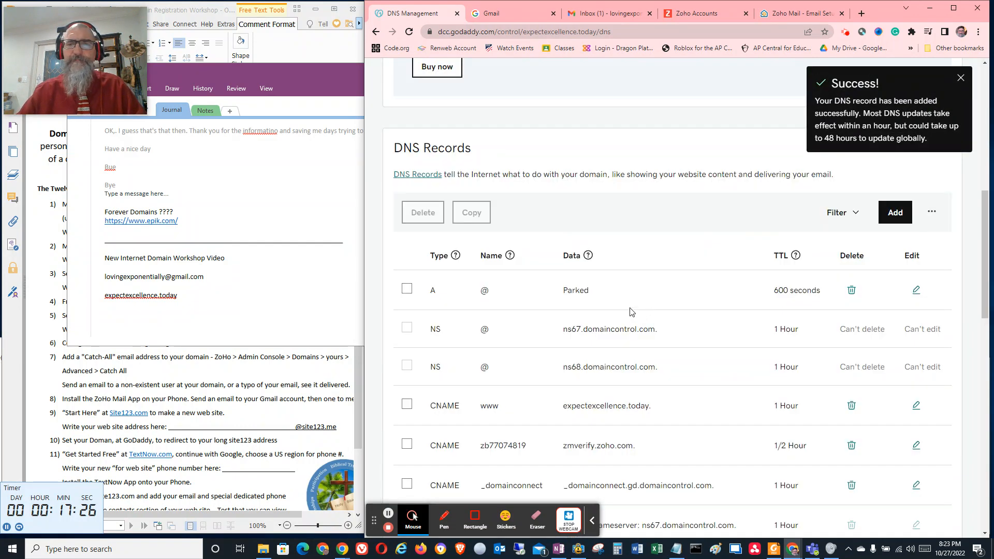
Return to Zoho Mail's domain verification page and try to verify the CNAME record
left_click(694, 14)
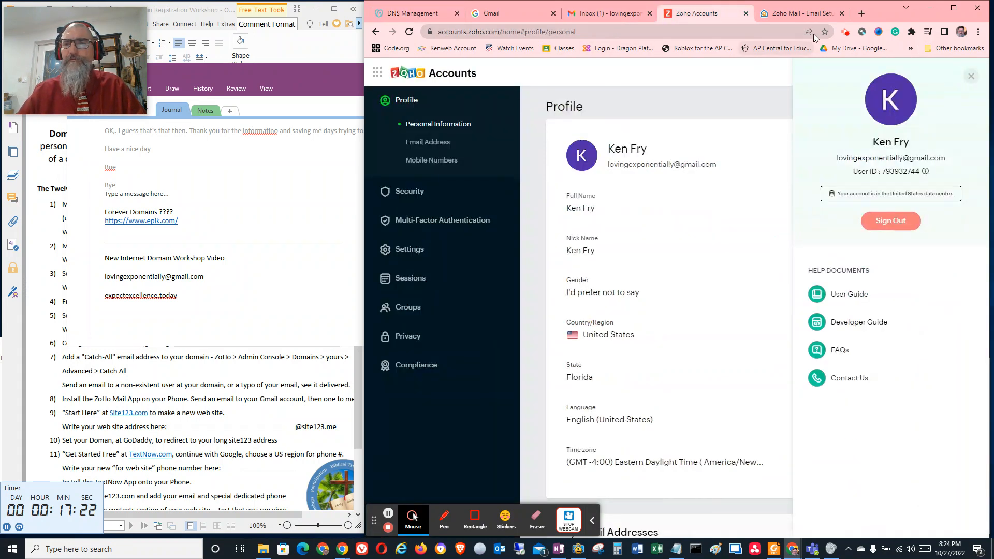
left_click(797, 13)
left_click(569, 350)
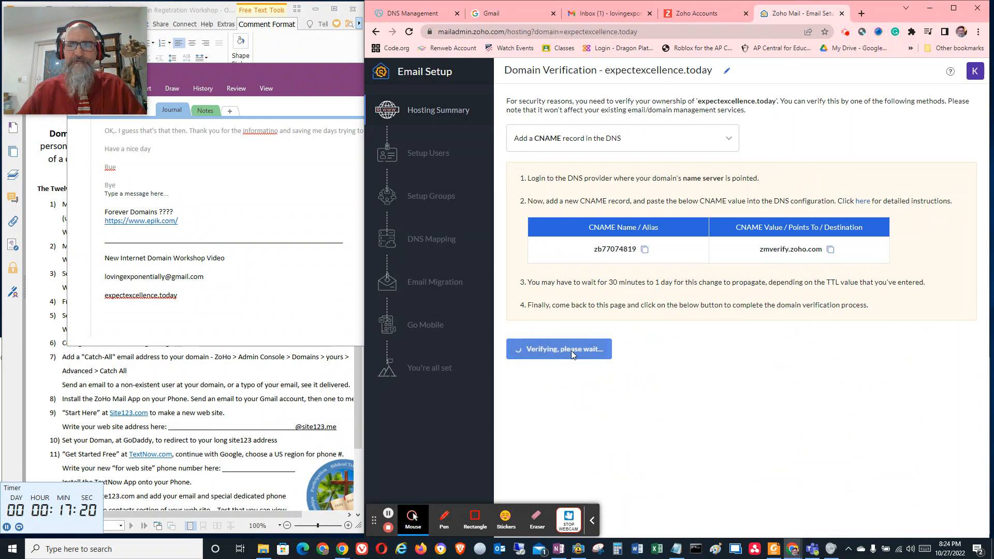
scroll(564, 245, "up", 4)
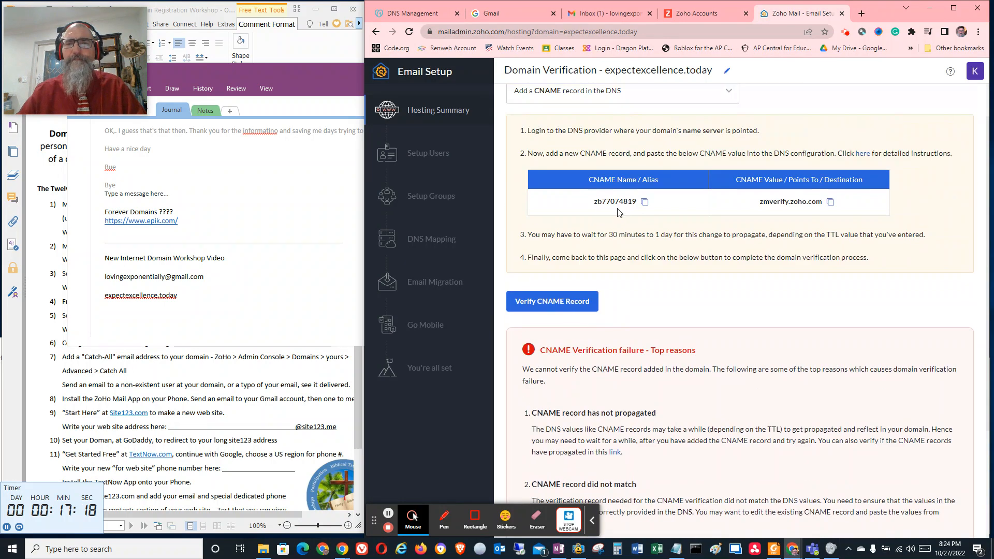
Change the verification method back to adding a TXT record in the DNS and retry the TXT verification
left_click(674, 143)
left_click(641, 161)
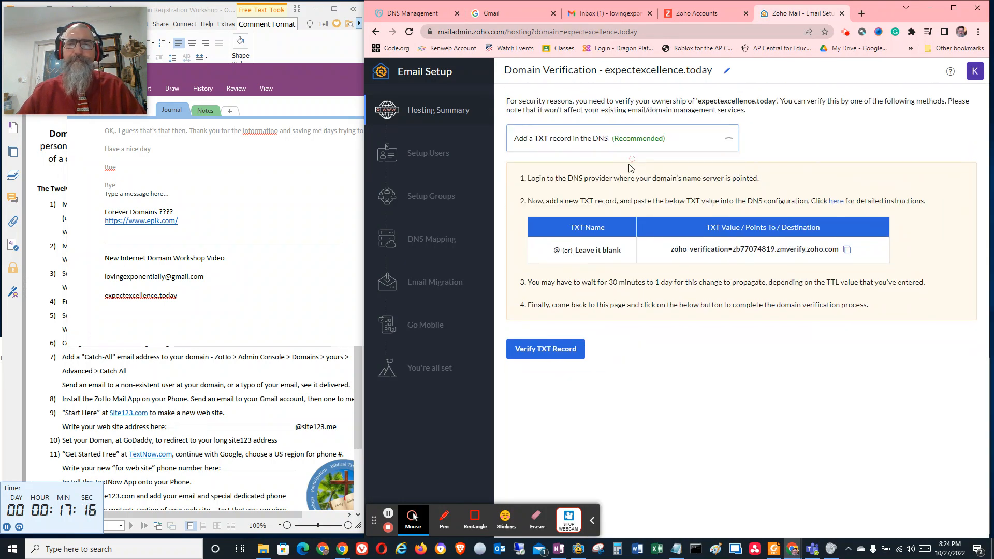
left_click(553, 349)
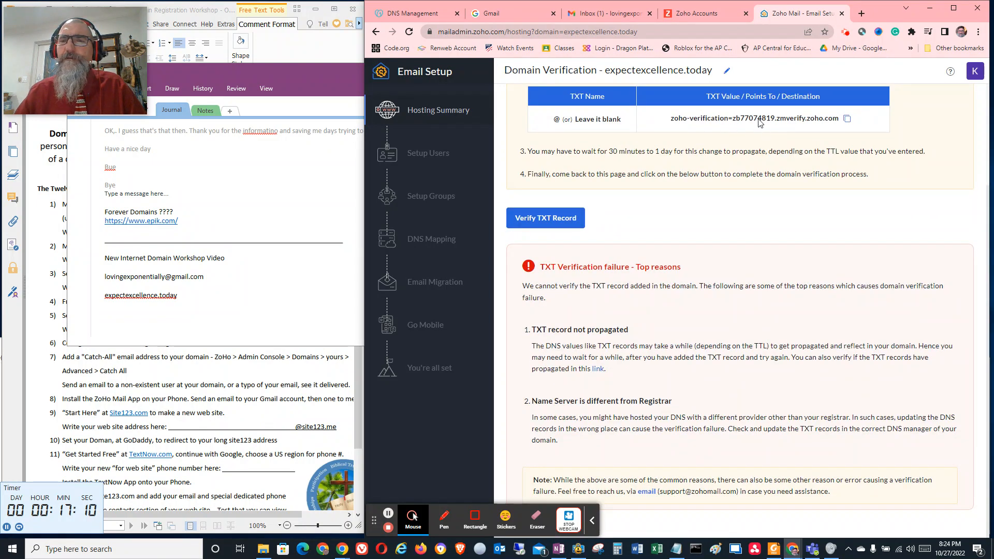
Compare the TXT record in GoDaddy's DNS records with the verification value shown in Zoho Mail
left_click(425, 15)
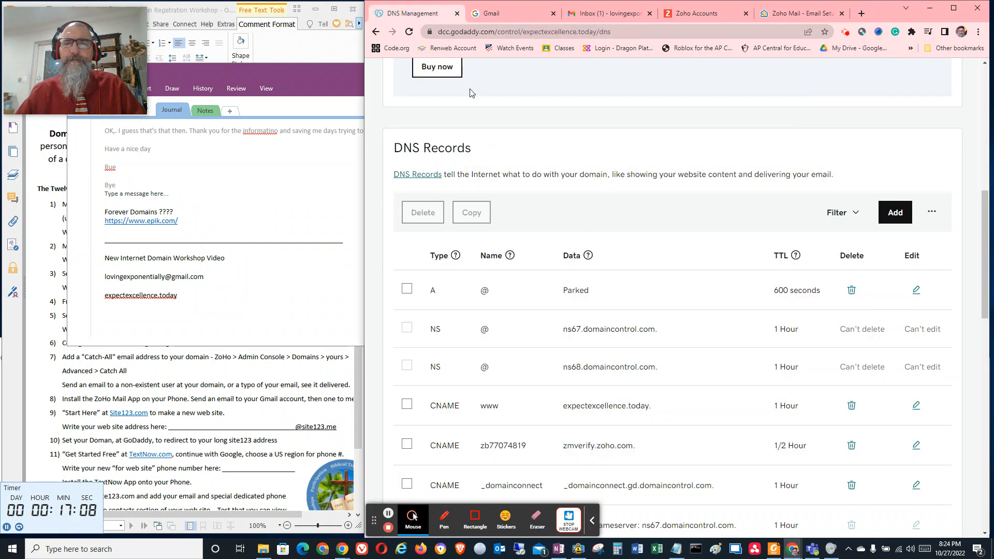
scroll(577, 290, "down", 4)
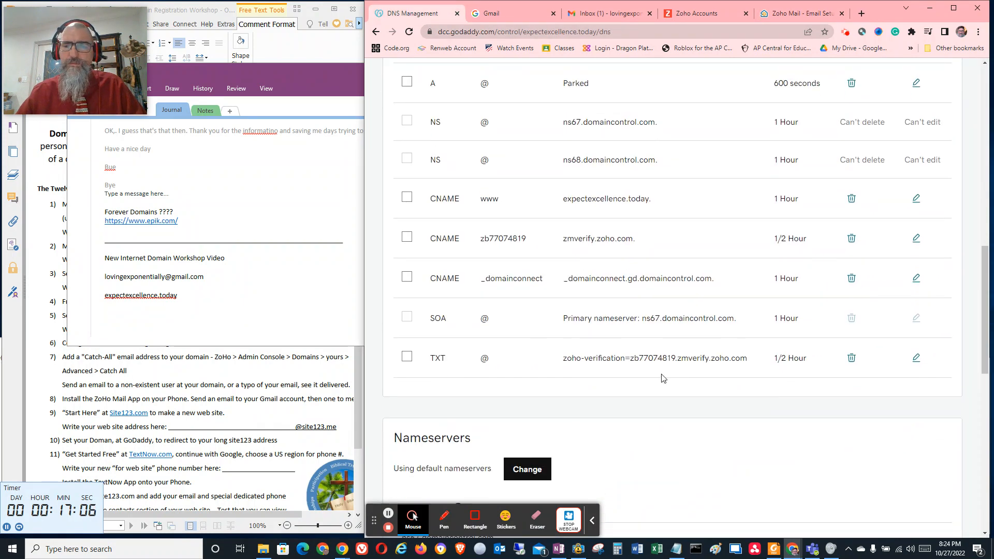
left_click(800, 15)
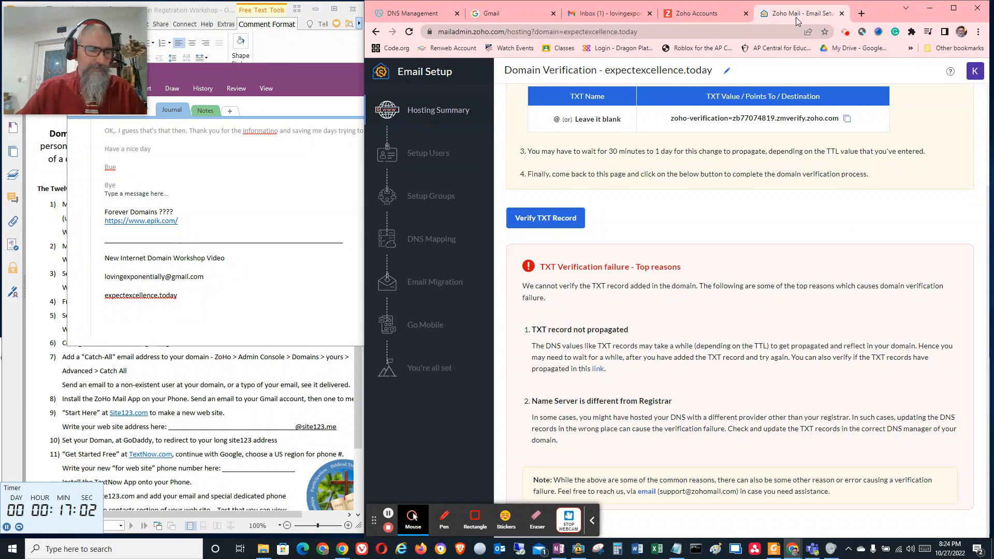
Open site123.com in a new browser tab
left_click(861, 13)
left_click(569, 32)
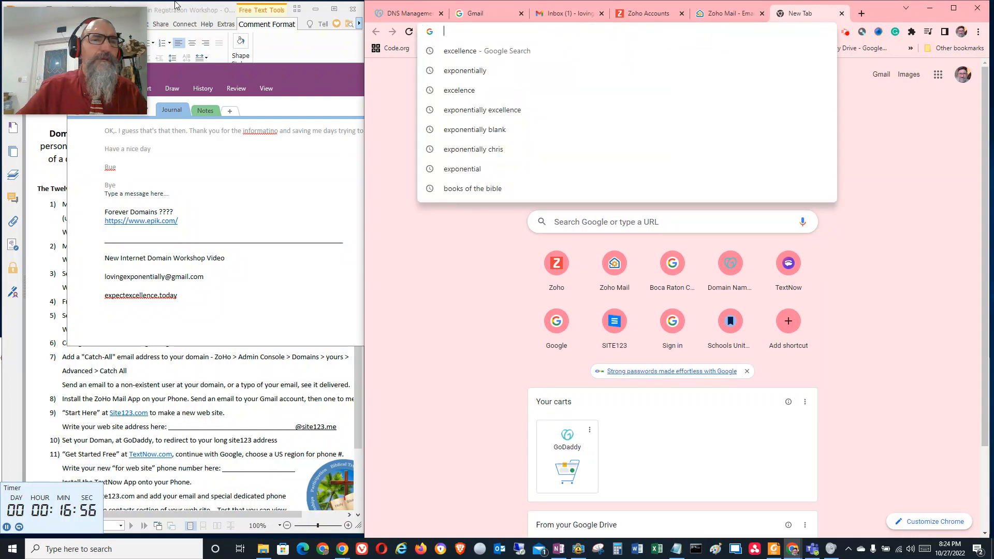
left_click(167, 44)
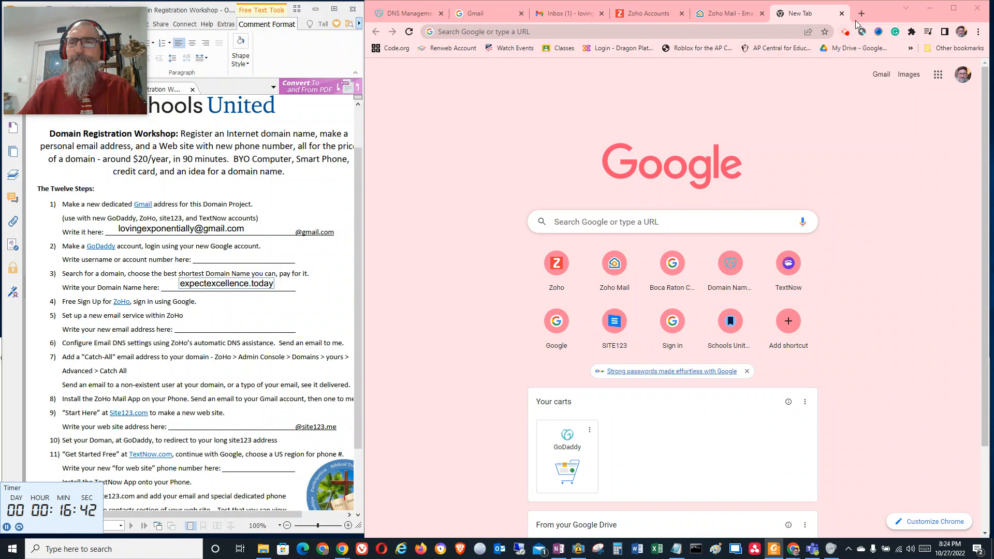
left_click(769, 32)
type("sit")
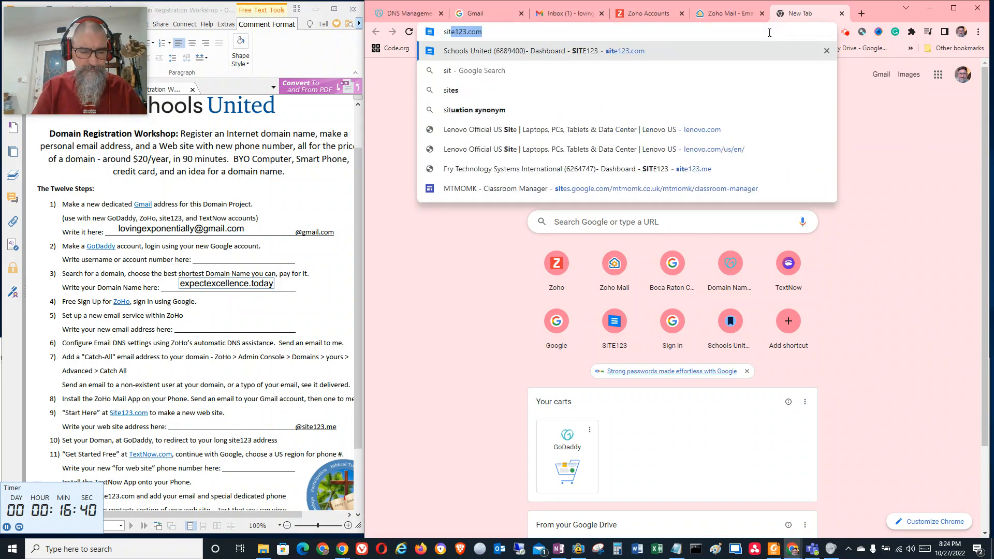
type("e123.com")
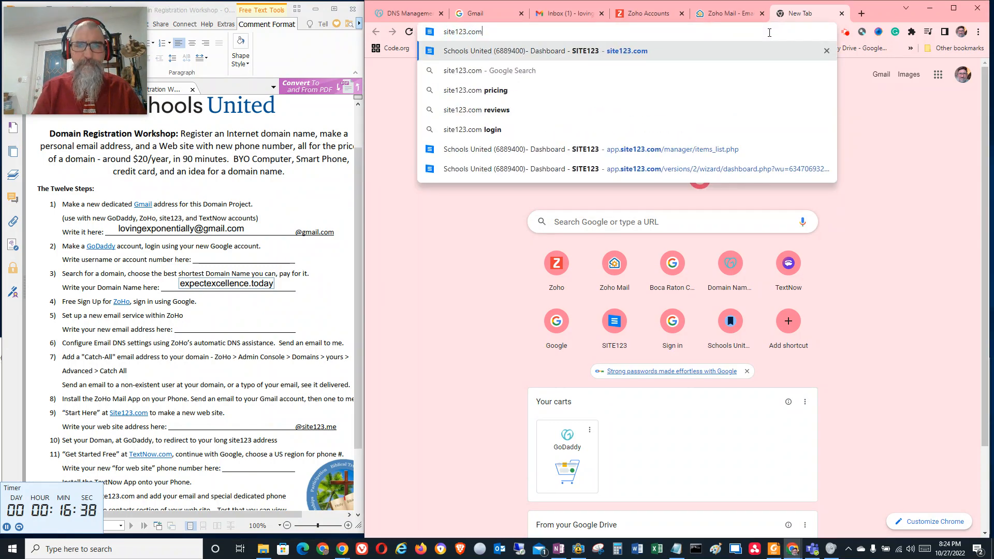
key("Return")
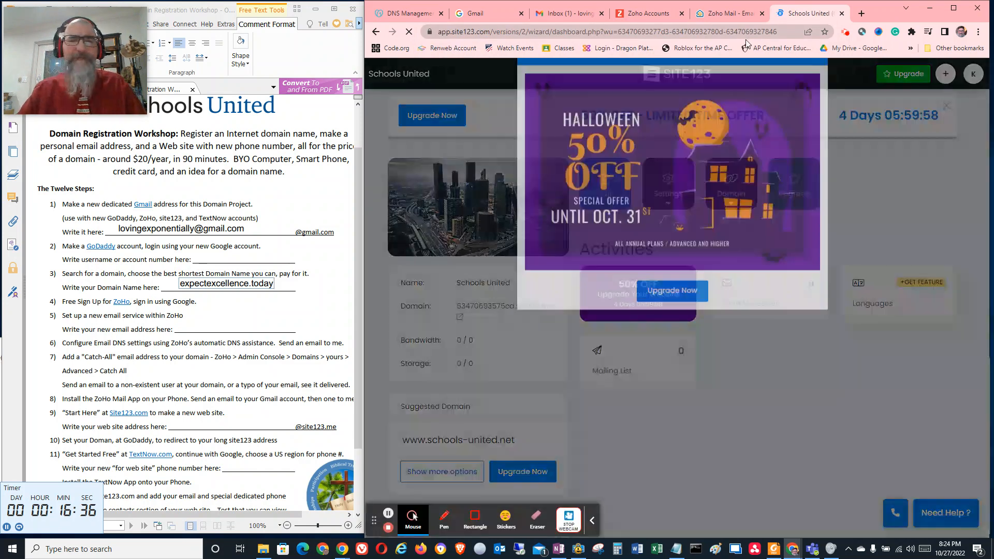
Dismiss the Halloween upgrade offer and log out of the existing SITE123 account
left_click(814, 89)
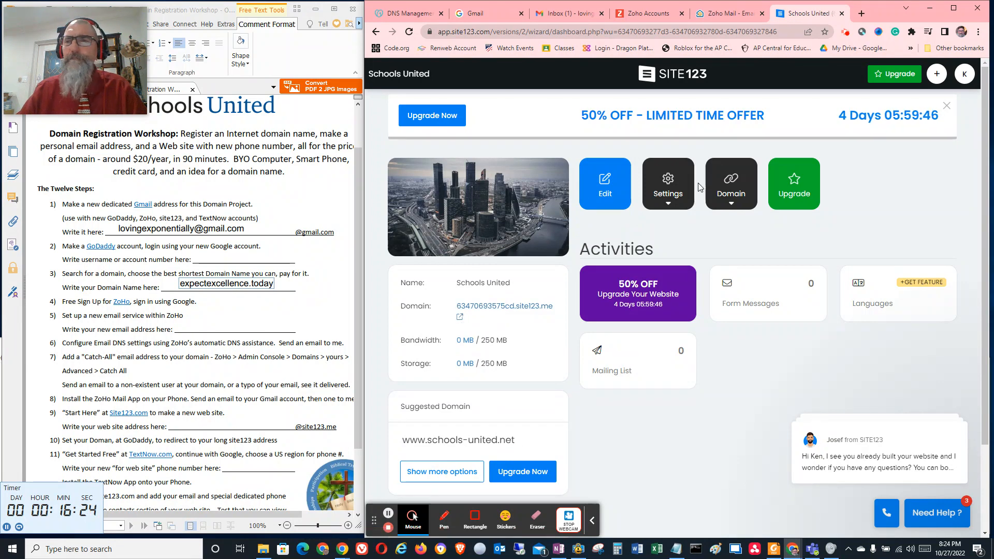
left_click(964, 73)
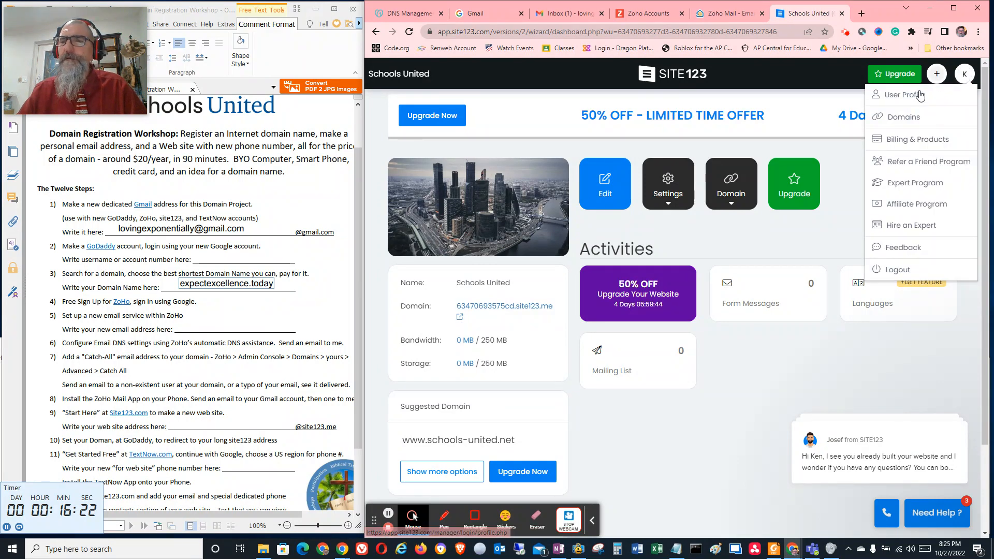
left_click(900, 271)
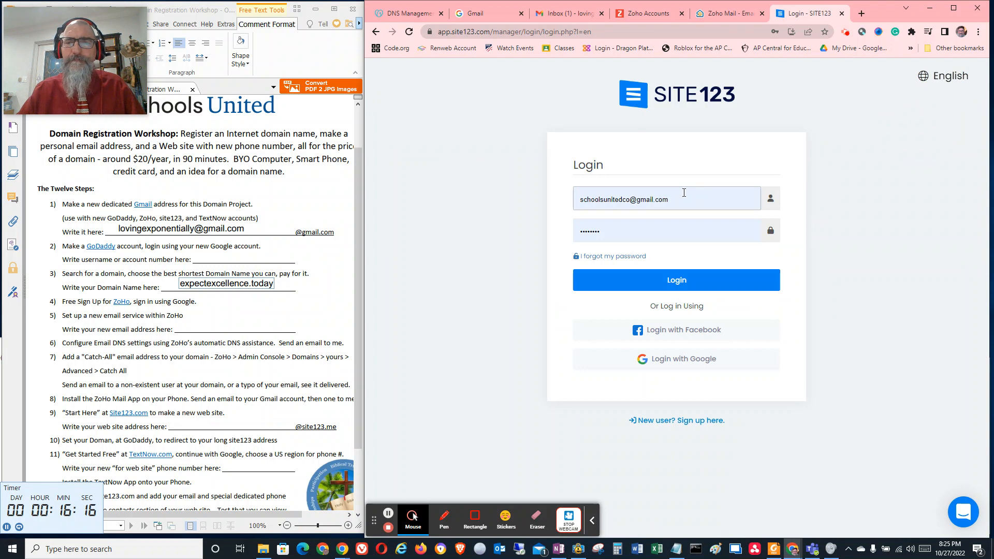
Log in to SITE123 through Google with the Gmail account dedicated to this domain project
left_click(673, 361)
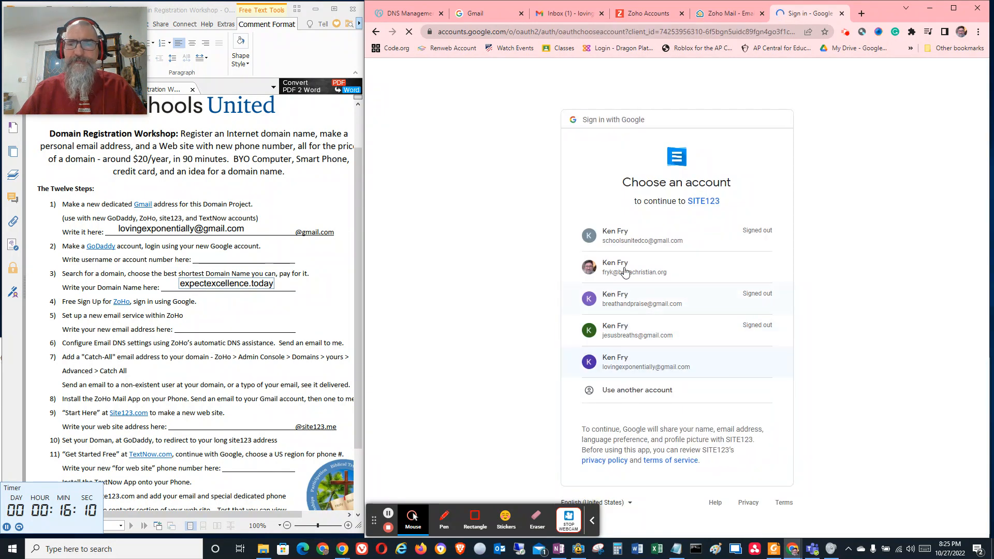
left_click(642, 372)
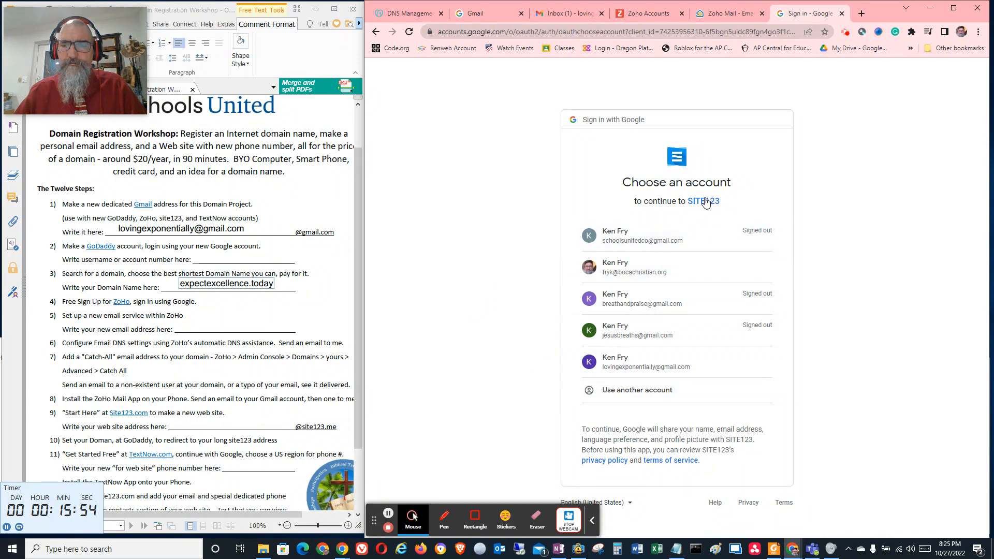
left_click(705, 202)
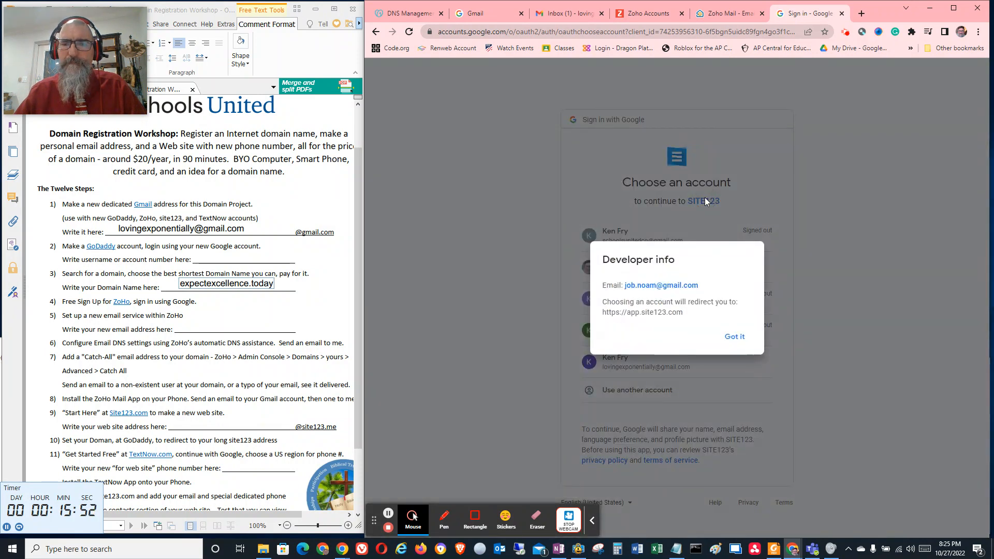
left_click(733, 337)
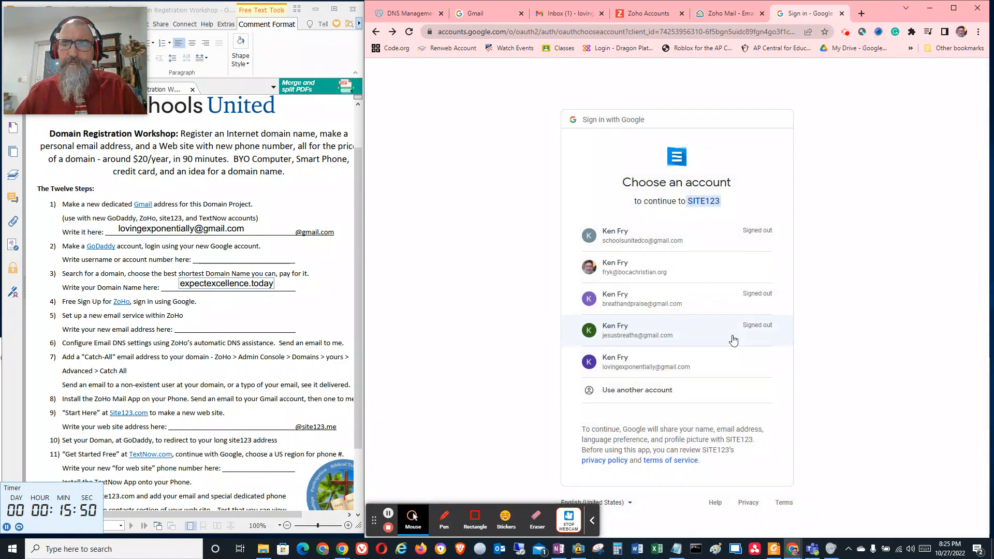
left_click(636, 369)
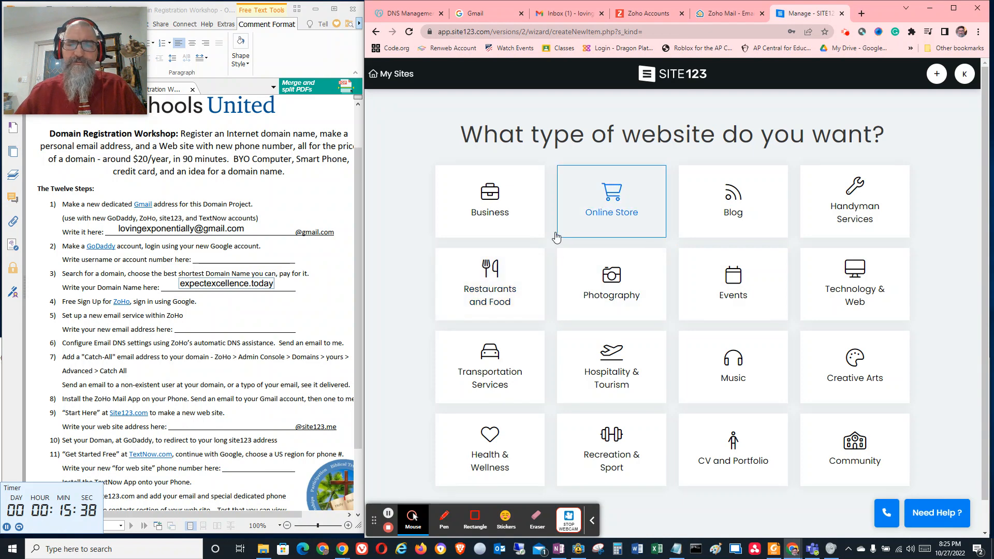
Create a Community website in SITE123, using the domain name expectexcellence.today from the OneNote notes as its name
scroll(640, 260, "down", 1)
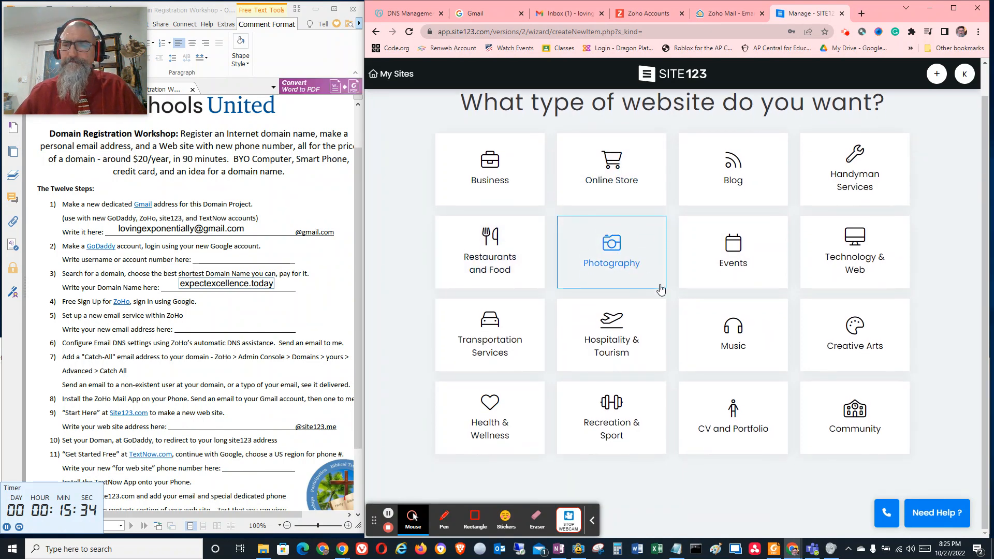
left_click(847, 402)
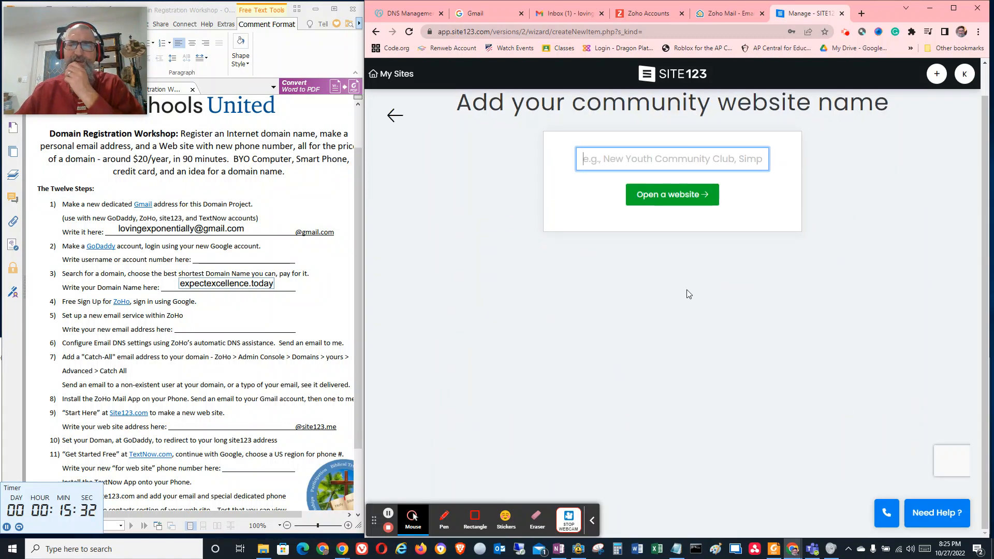
left_click(621, 157)
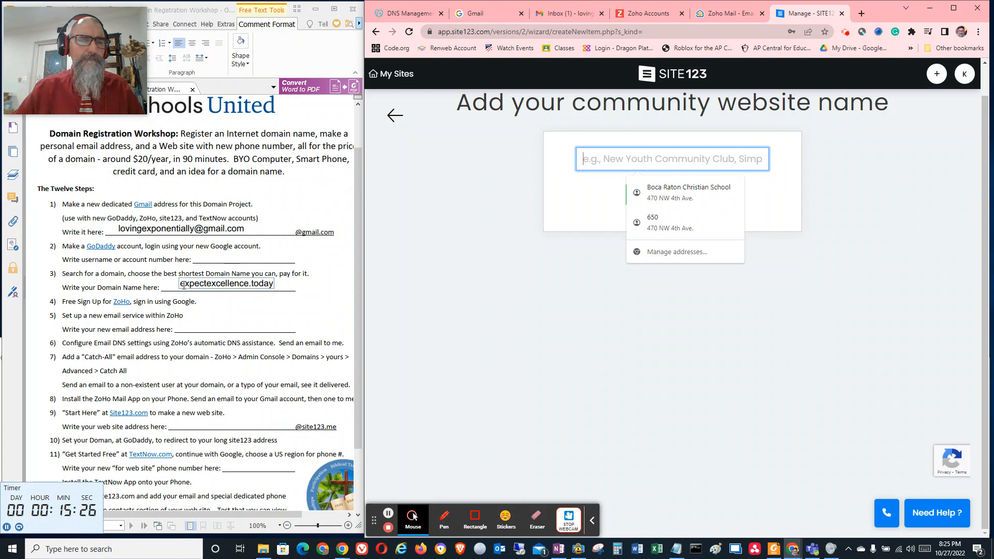
left_click(558, 548)
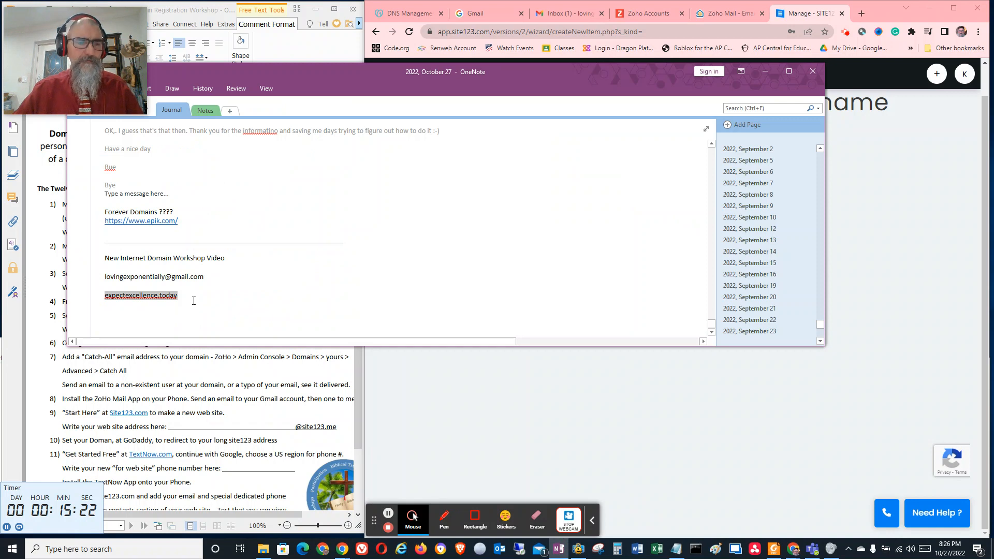
left_click(838, 258)
left_click(678, 155)
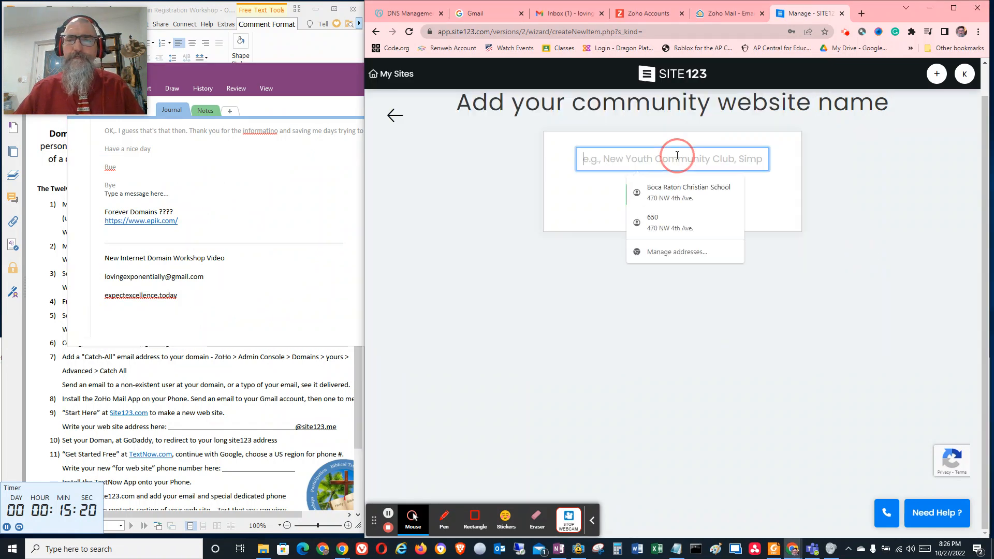
type("expectexcellence.today")
left_click(687, 195)
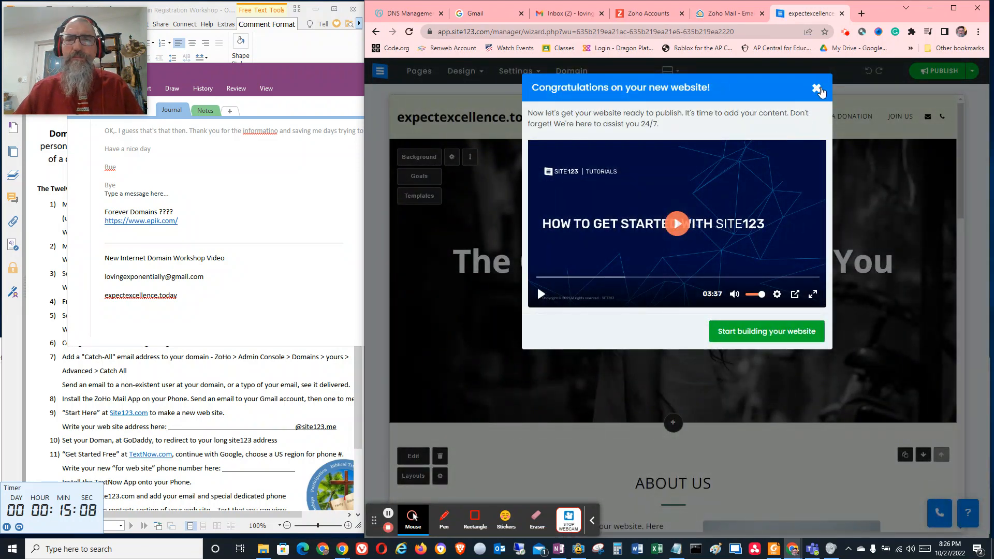
Dismiss the welcome video and publish the new expectexcellence.today website, confirming the publication
left_click(816, 88)
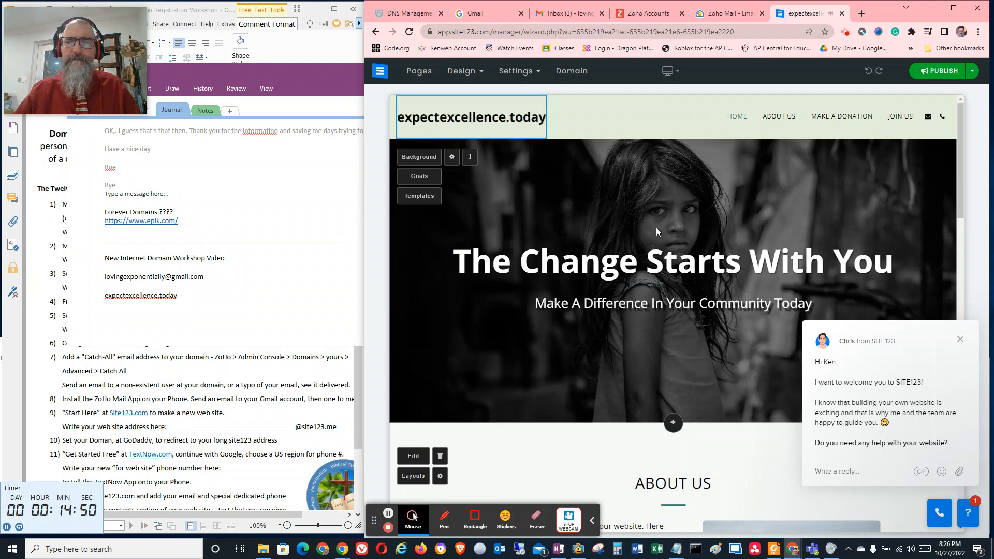
left_click(942, 71)
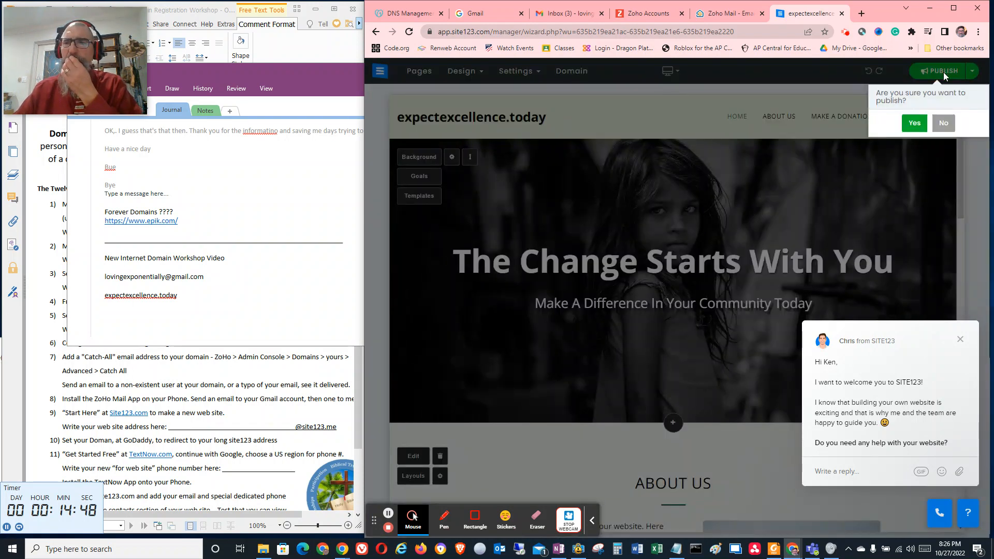
left_click(915, 123)
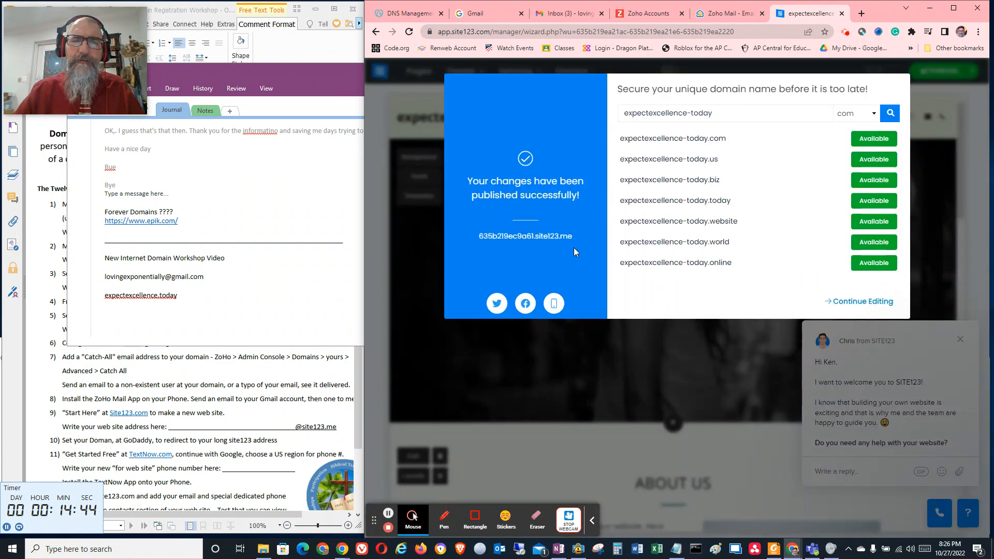
Copy the published address 635b219ec9a61.site123.me into the web site address line of step 9 in the workshop PDF
left_click_drag(577, 237, 476, 245)
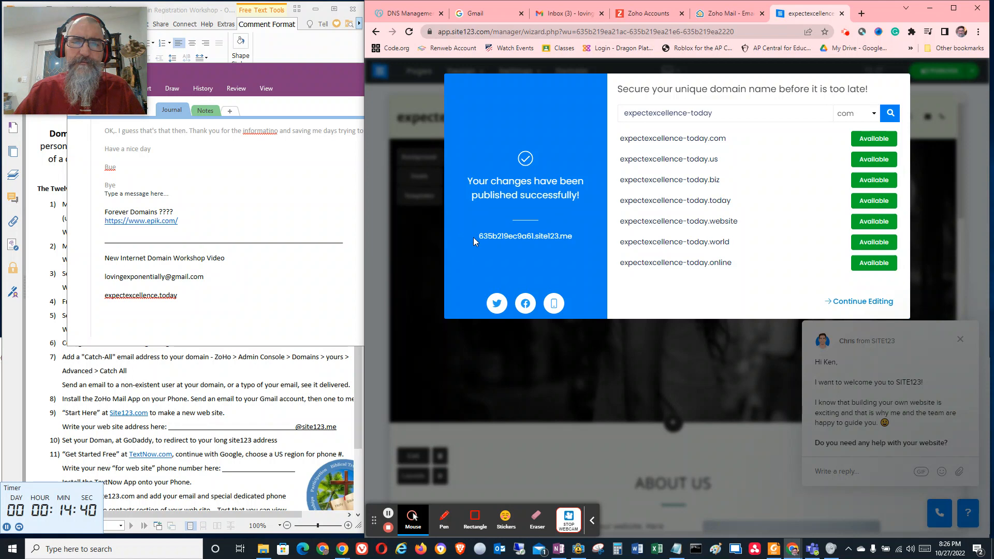
left_click(487, 236)
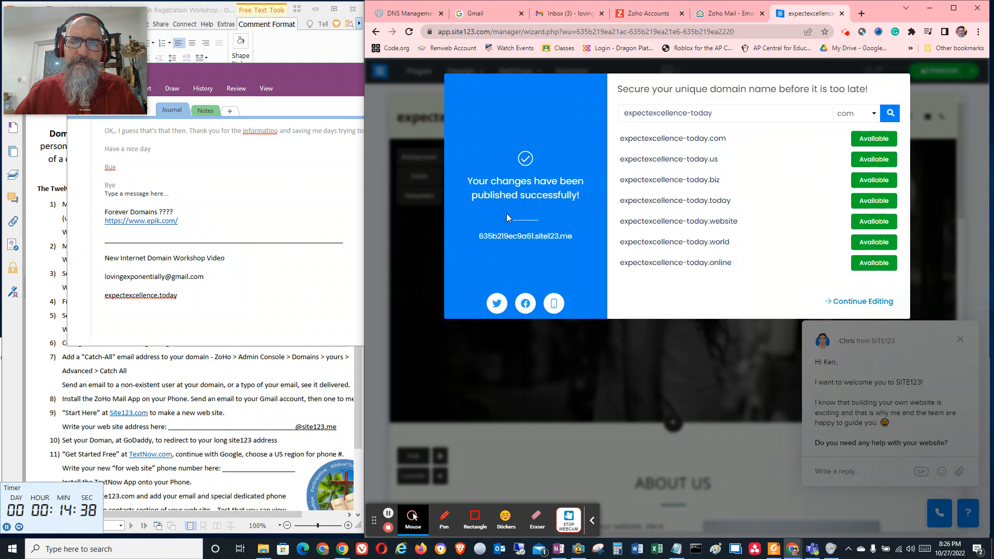
left_click_drag(577, 240, 477, 240)
left_click(478, 240)
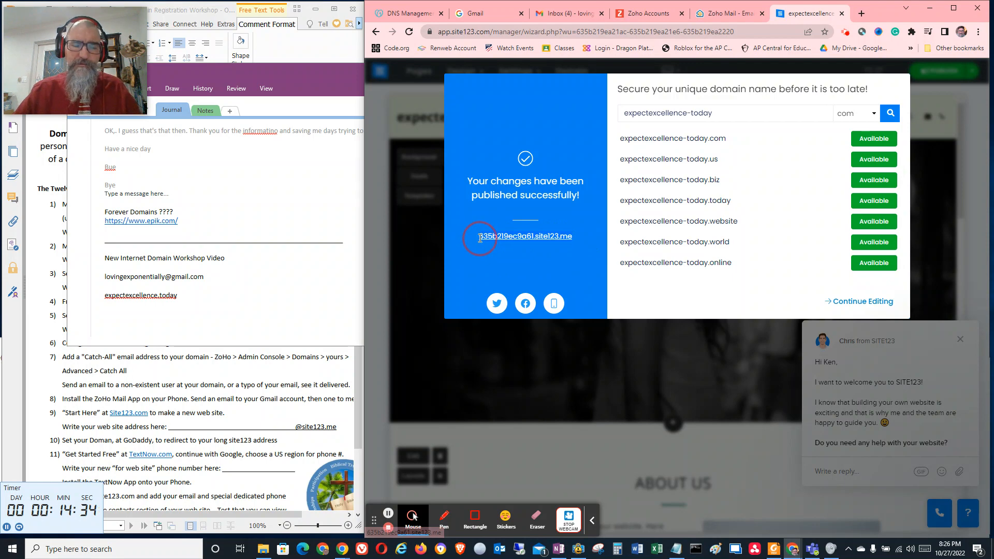
triple_click(480, 241)
key("ctrl+c")
left_click(154, 353)
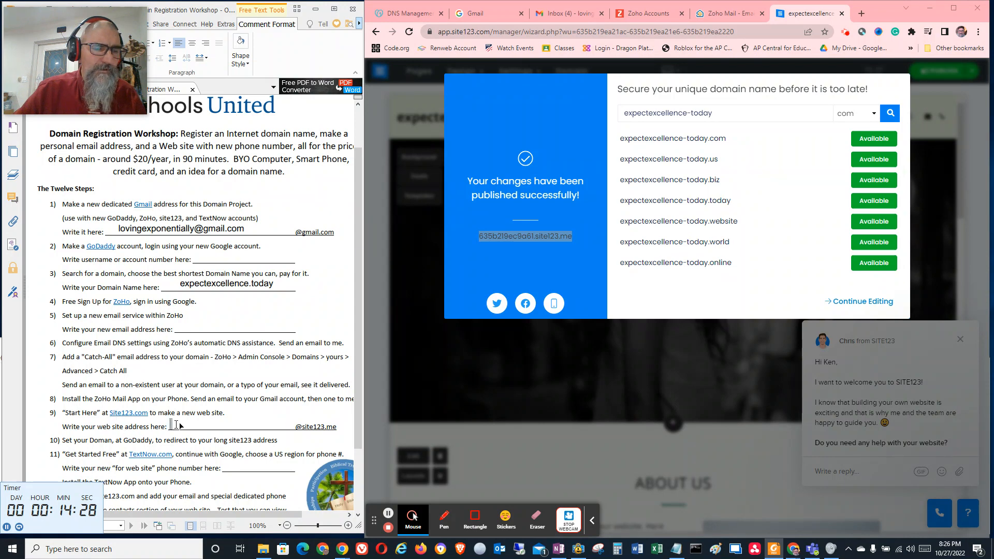
key("ctrl+v")
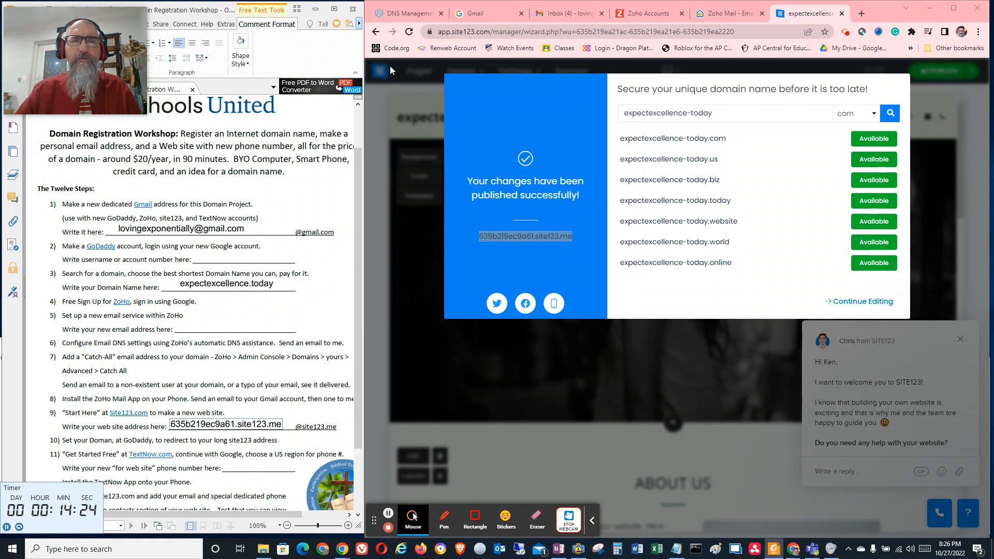
Switch to GoDaddy's DNS management and start adding forwarding for the expectexcellence.today domain
left_click(404, 13)
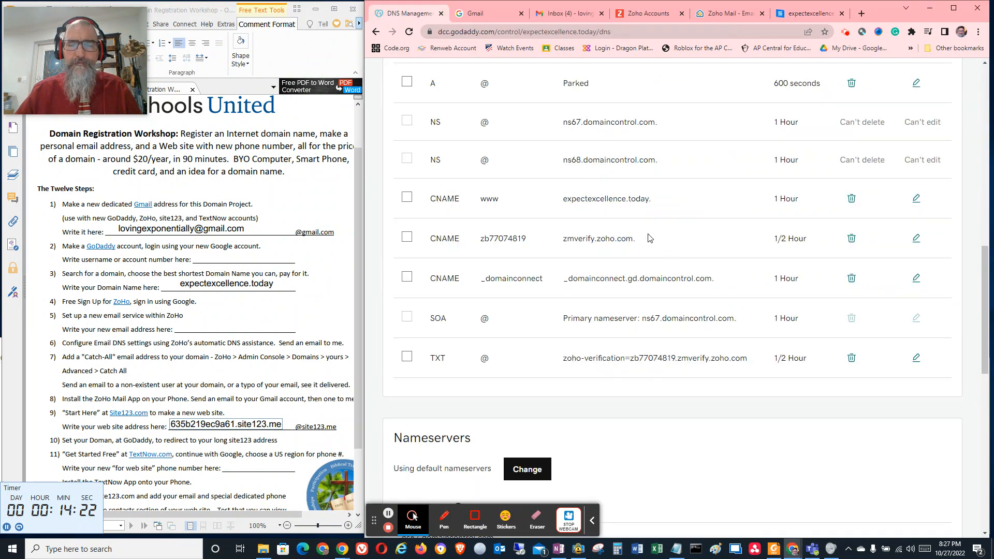
scroll(649, 238, "up", 10)
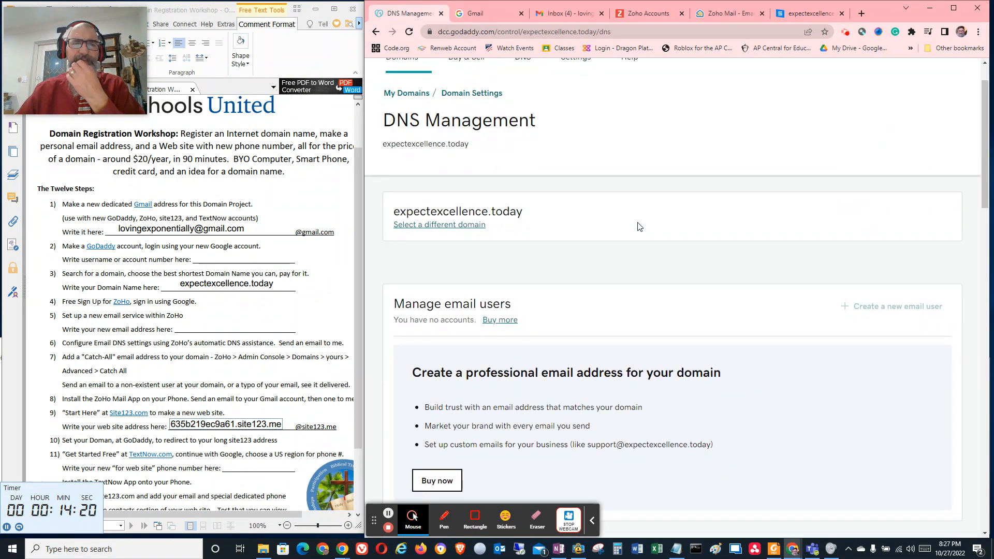
scroll(653, 174, "up", 1)
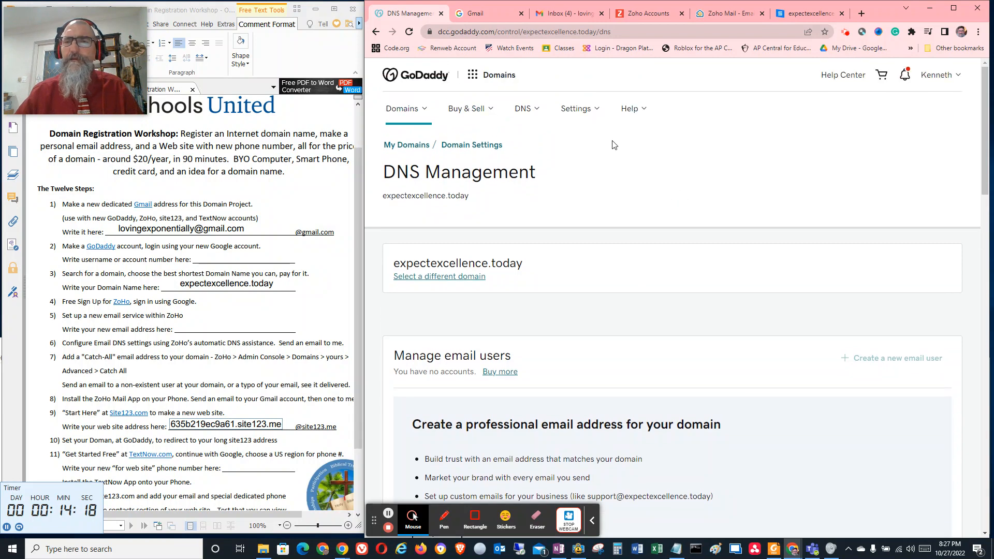
scroll(584, 217, "down", 5)
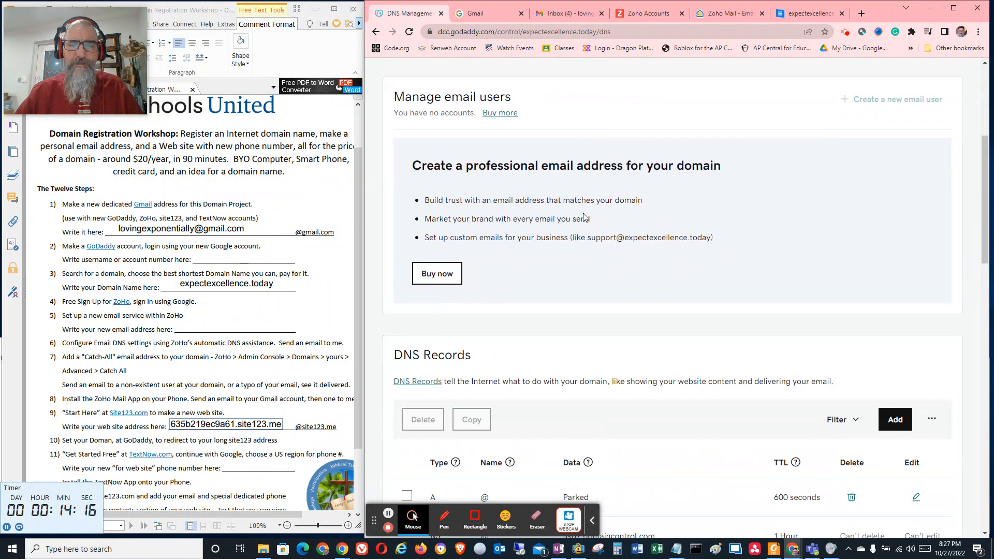
scroll(584, 213, "up", 5)
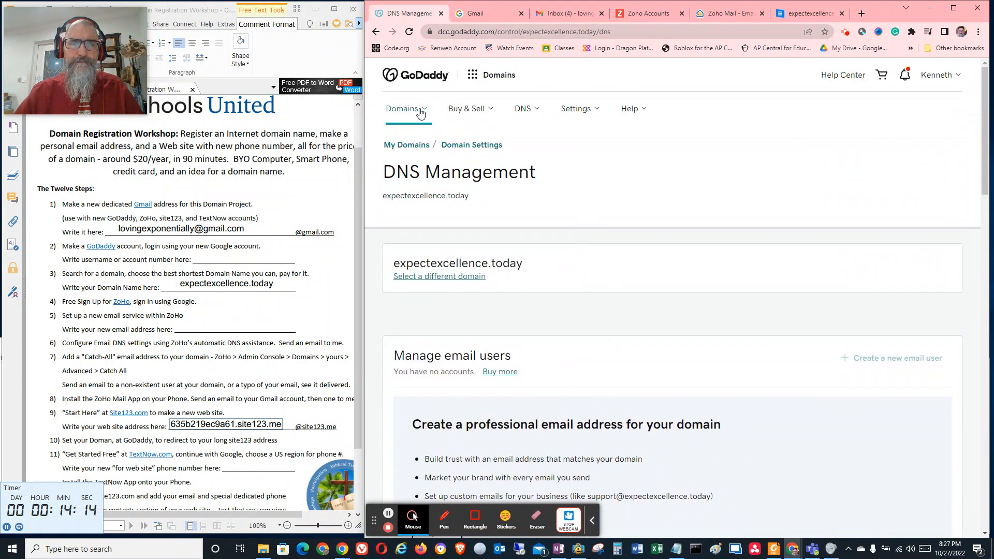
scroll(533, 202, "down", 15)
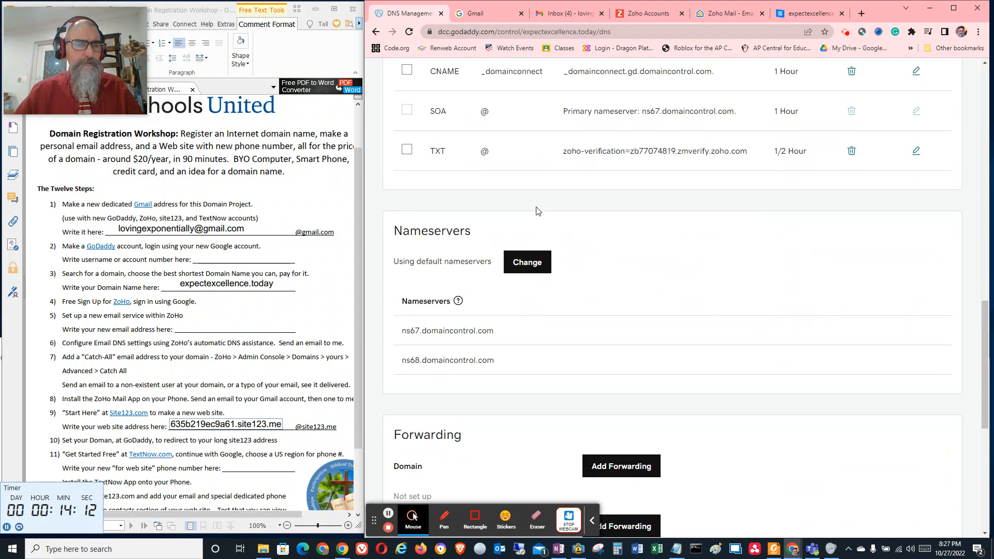
scroll(564, 243, "down", 4)
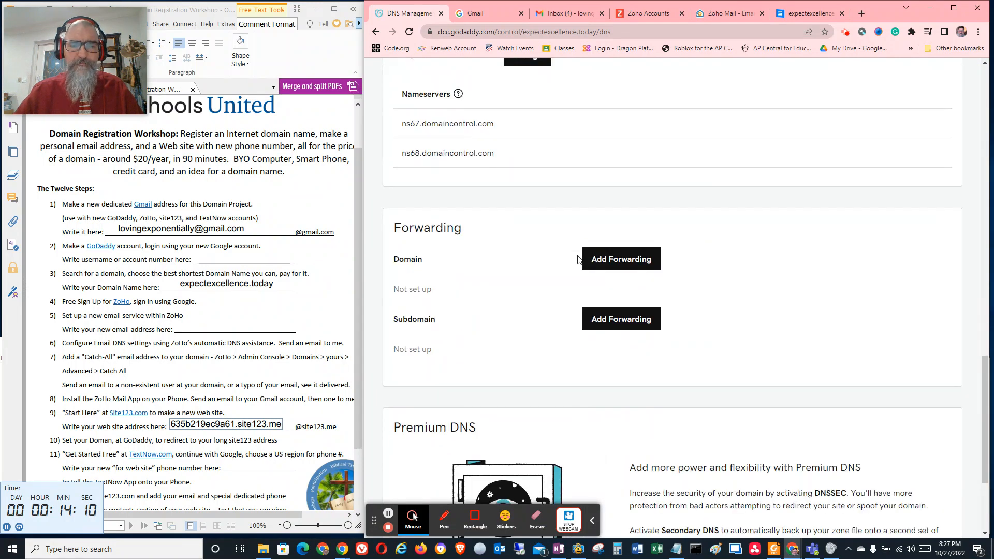
scroll(579, 259, "down", 3)
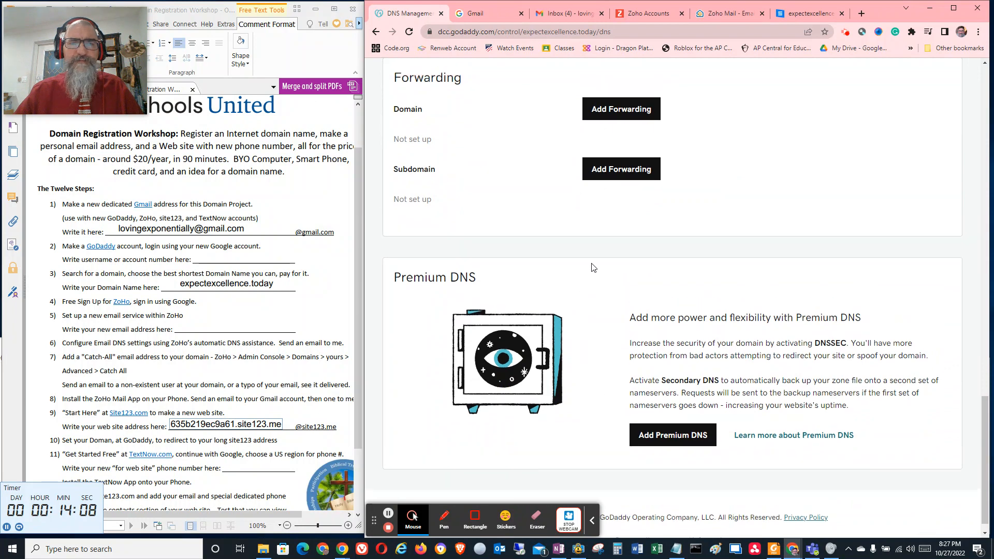
scroll(593, 267, "up", 5)
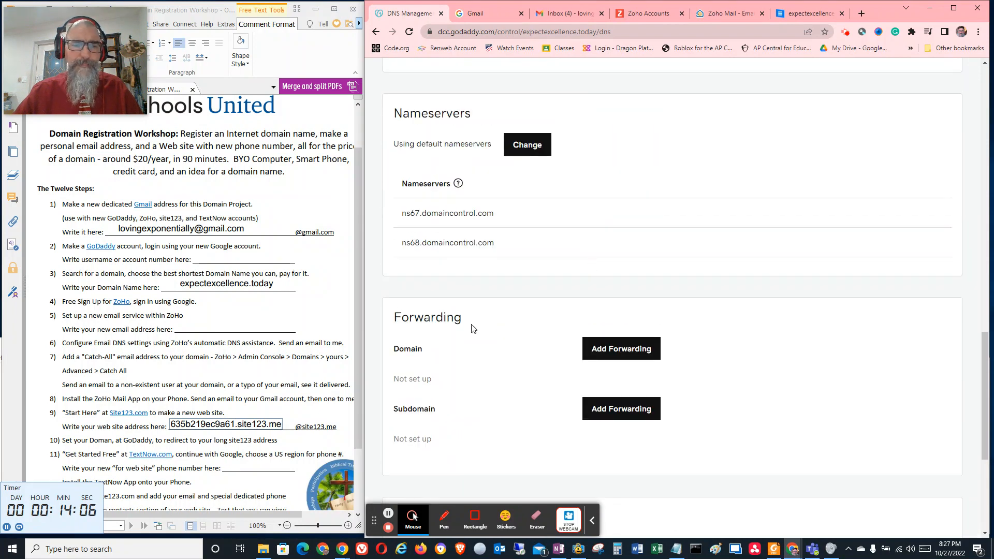
left_click(620, 354)
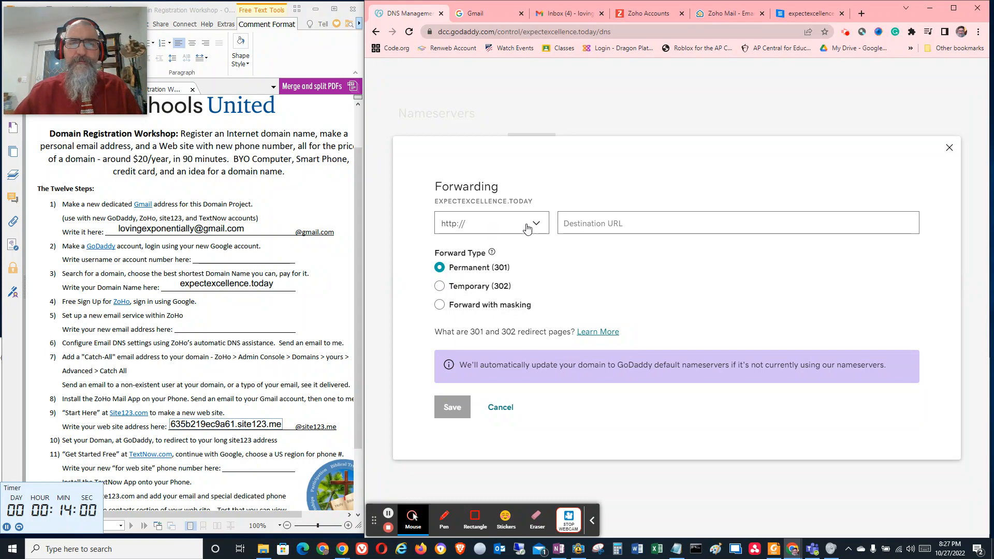
left_click(589, 223)
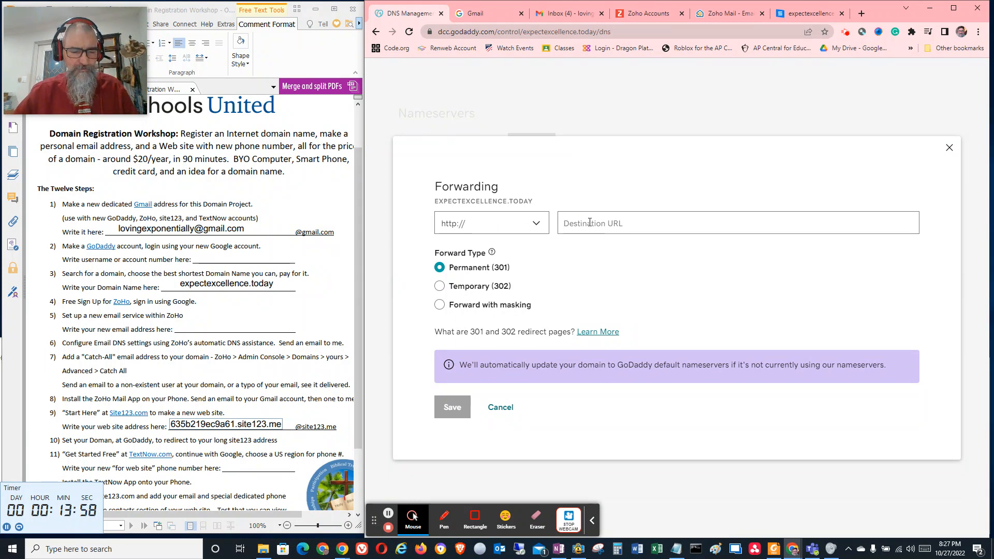
key("ctrl+v")
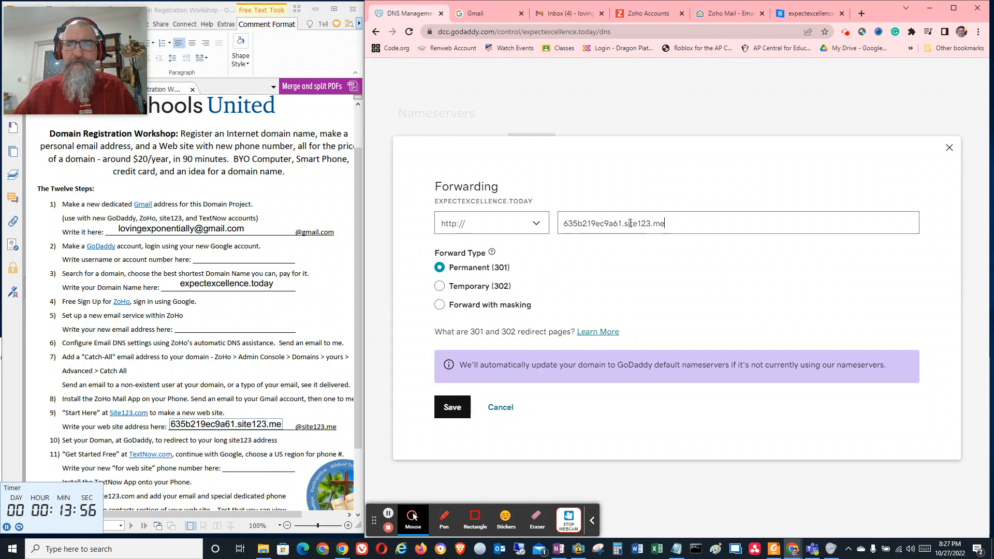
left_click(439, 304)
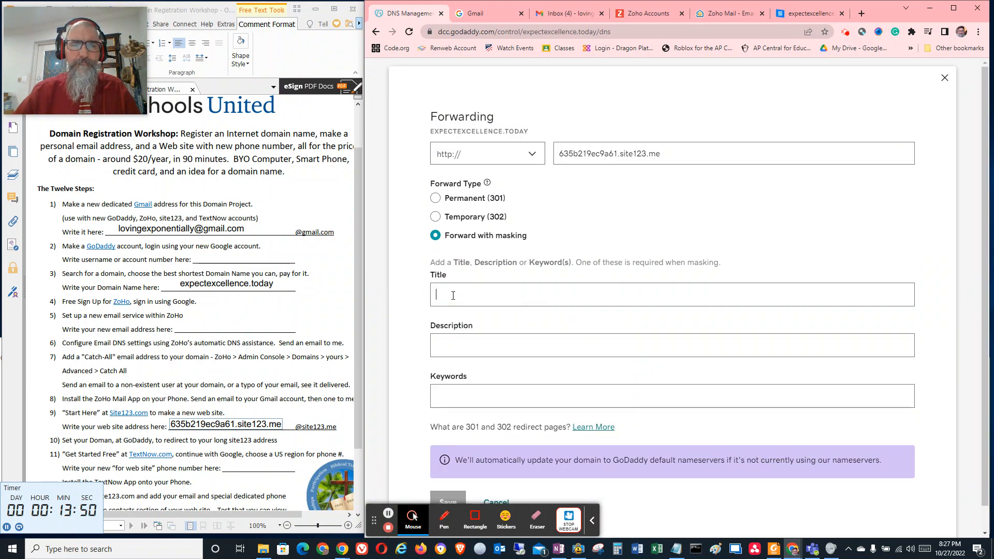
type("Ex")
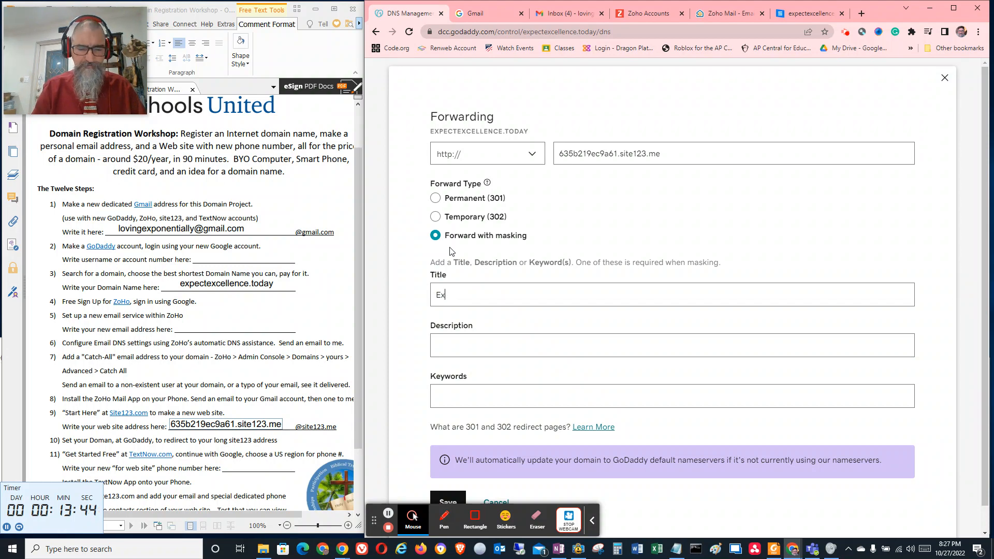
type("epwx")
key("BackSpace")
key("BackSpace")
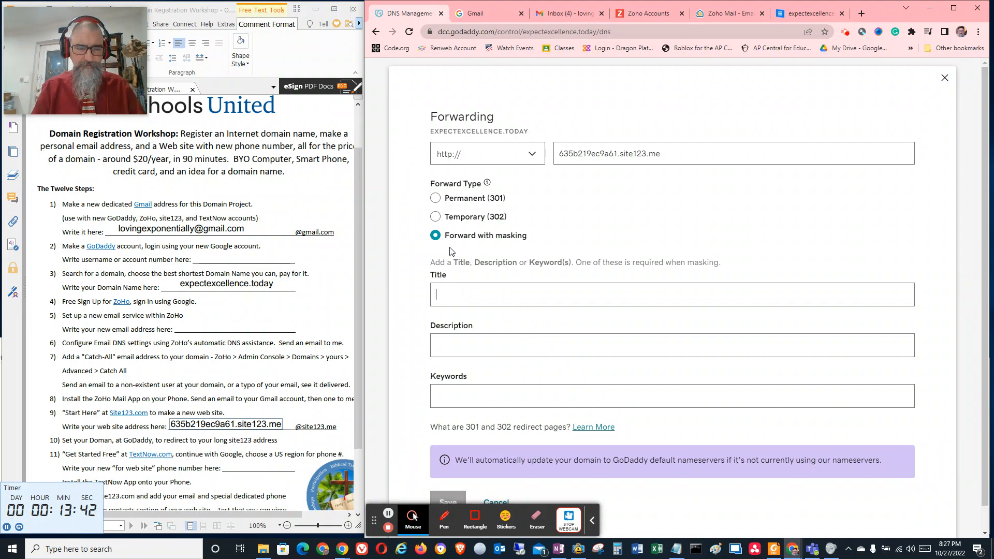
key("ctrl+v")
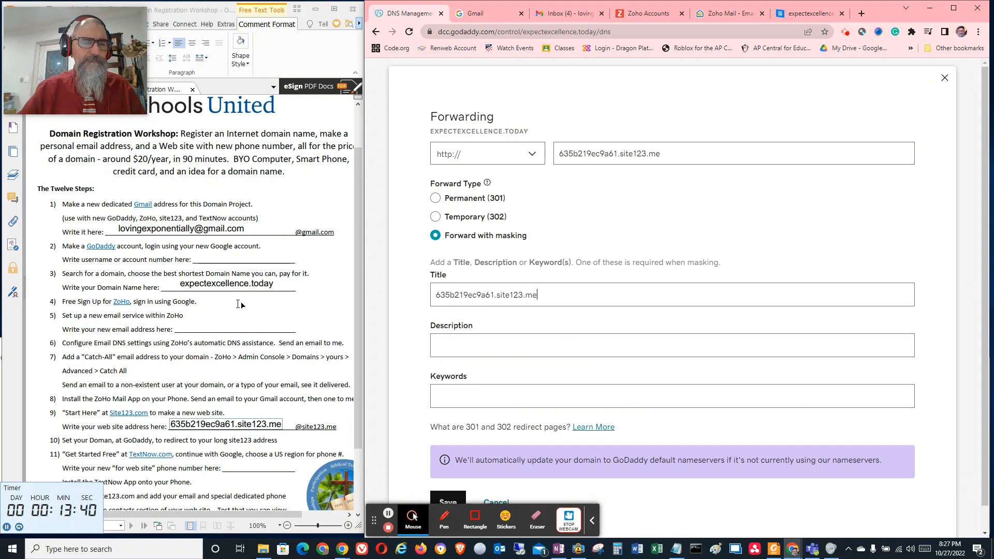
Replace the masking title with the domain name from the OneNote notes, spaced out as "expect excellence today"
left_click(558, 549)
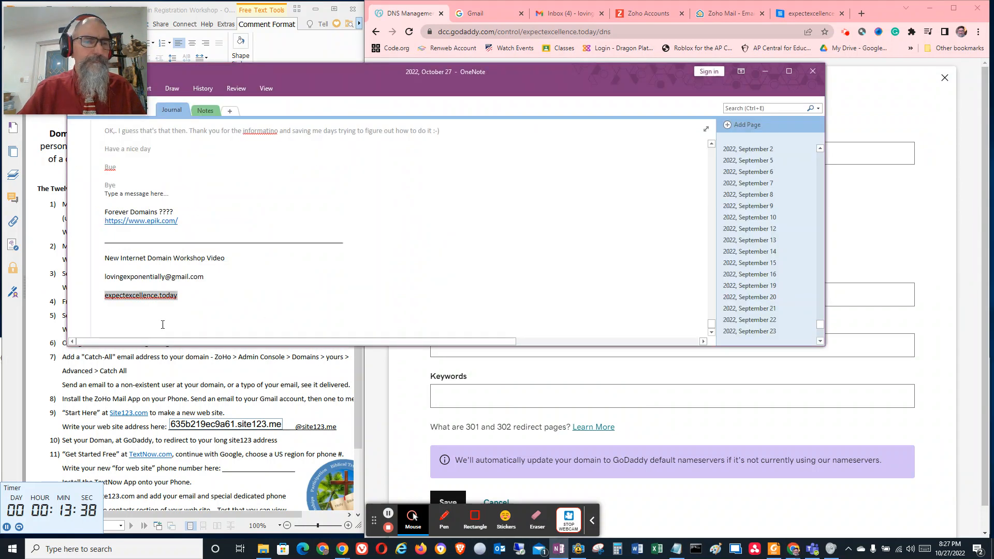
left_click_drag(190, 296, 104, 298)
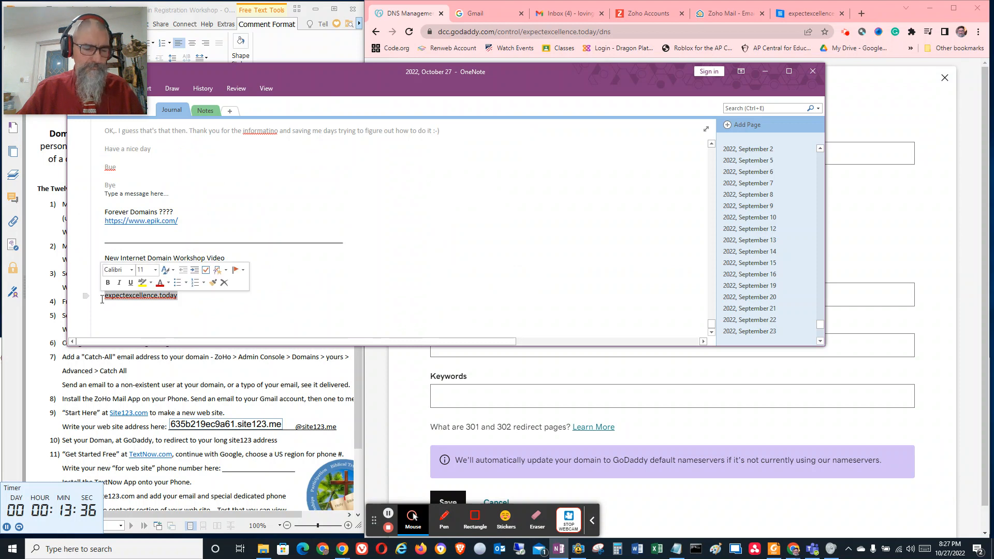
key("ctrl+c")
left_click(869, 246)
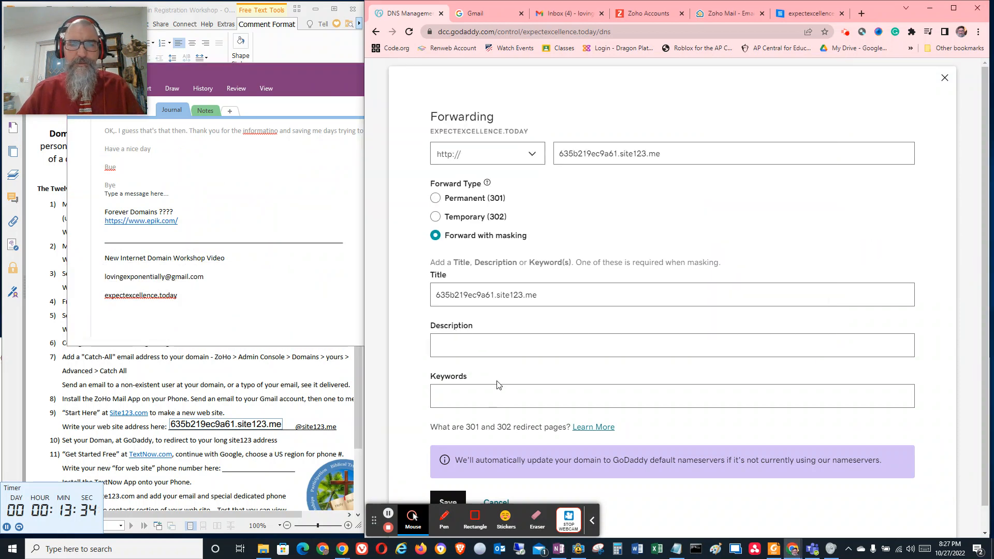
left_click_drag(543, 296, 371, 288)
key("ctrl+v")
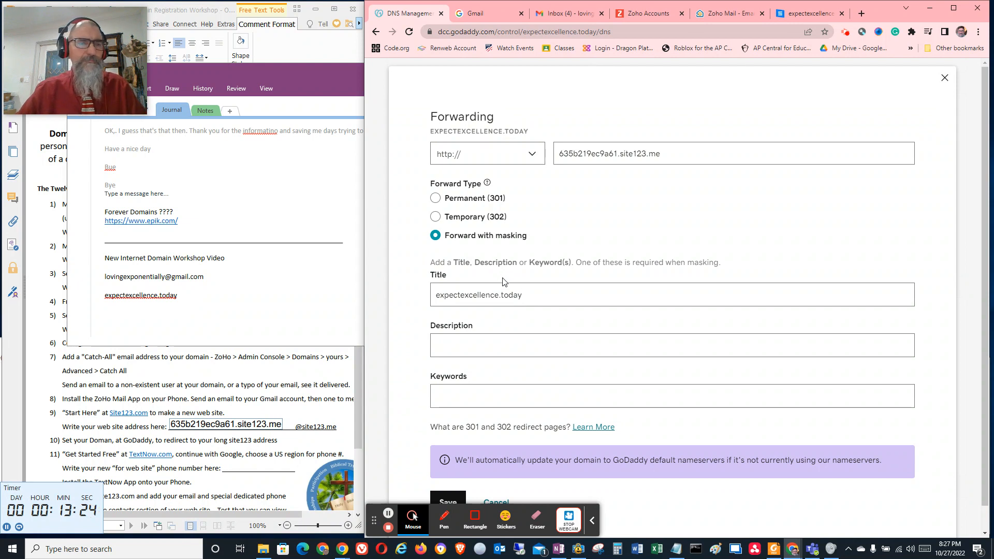
left_click(461, 295)
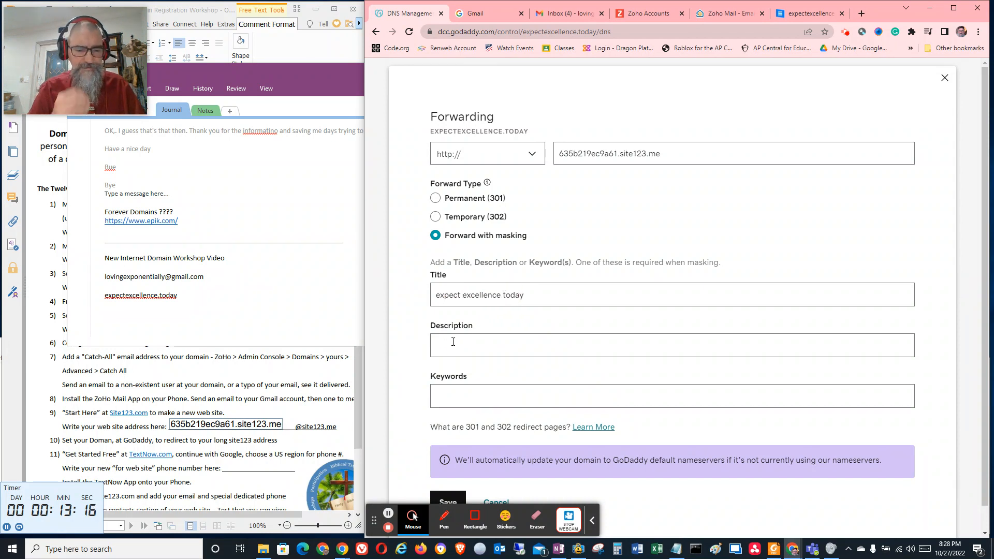
Enter "Web site for Schools United Internet Domain Workshop" as the masking description
left_click(453, 341)
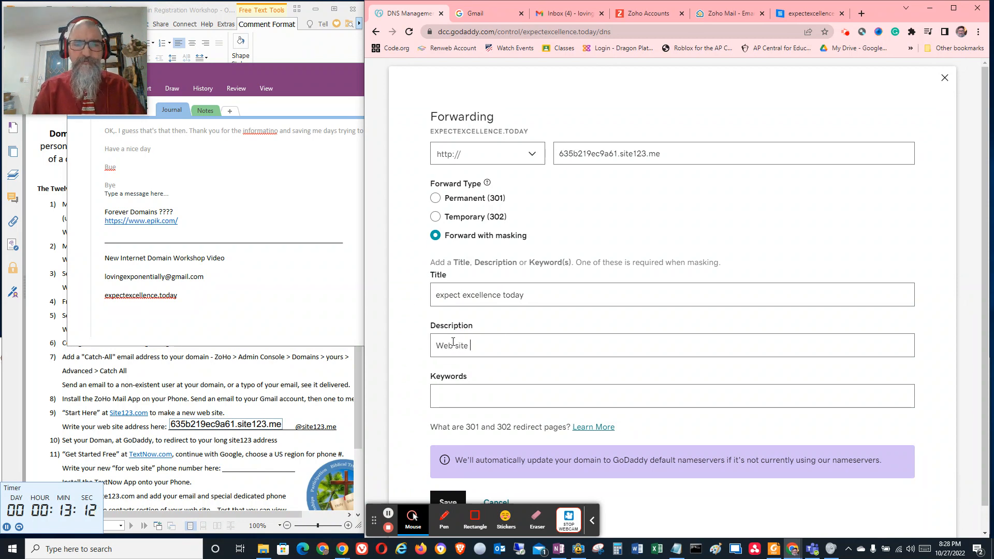
type("for Schoo")
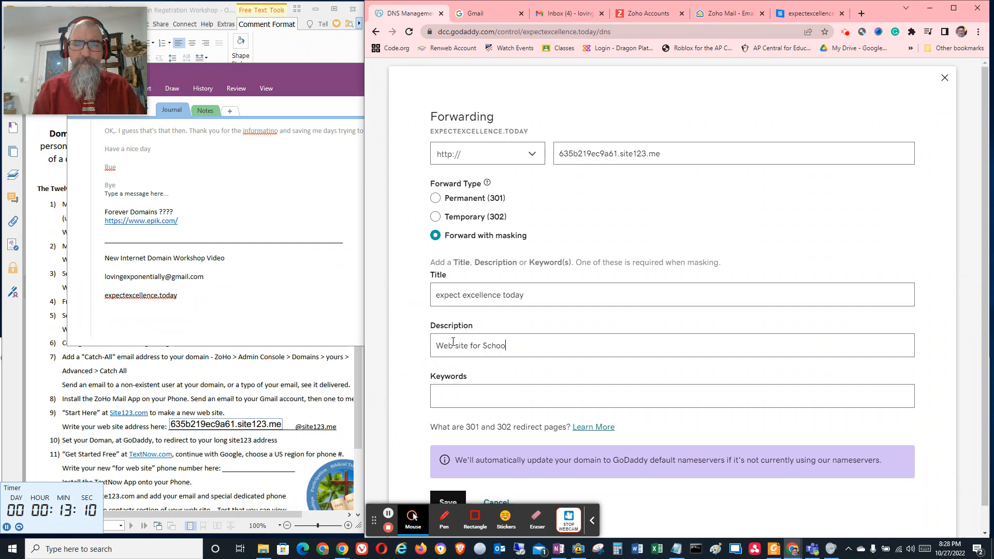
type("ls UNited")
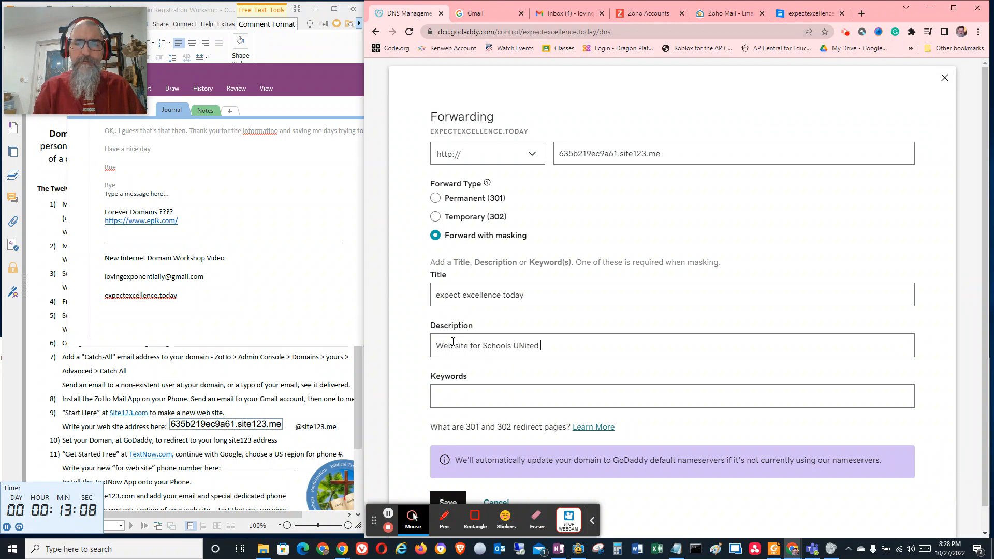
key("BackSpace")
key("BackSpace")
key("BackSpace")
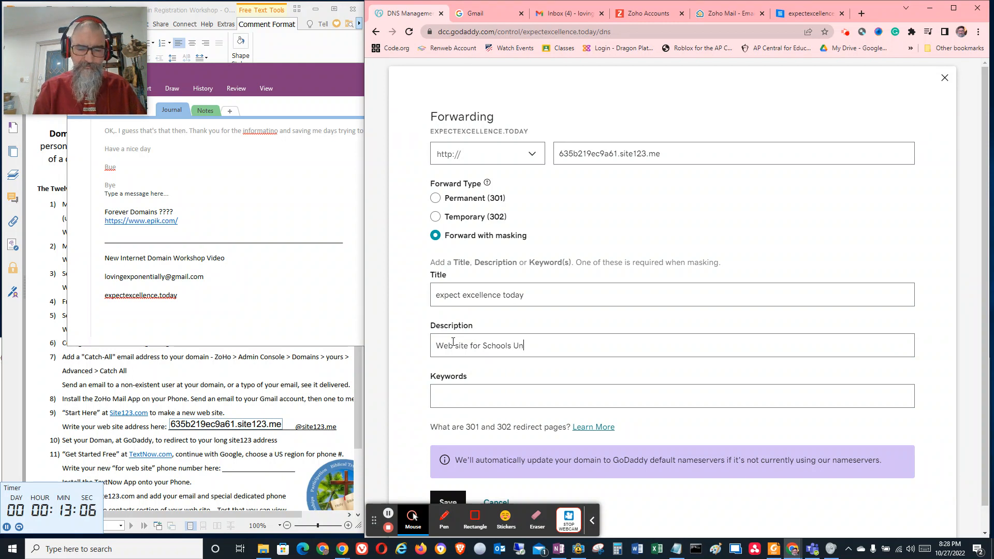
type("nited Work")
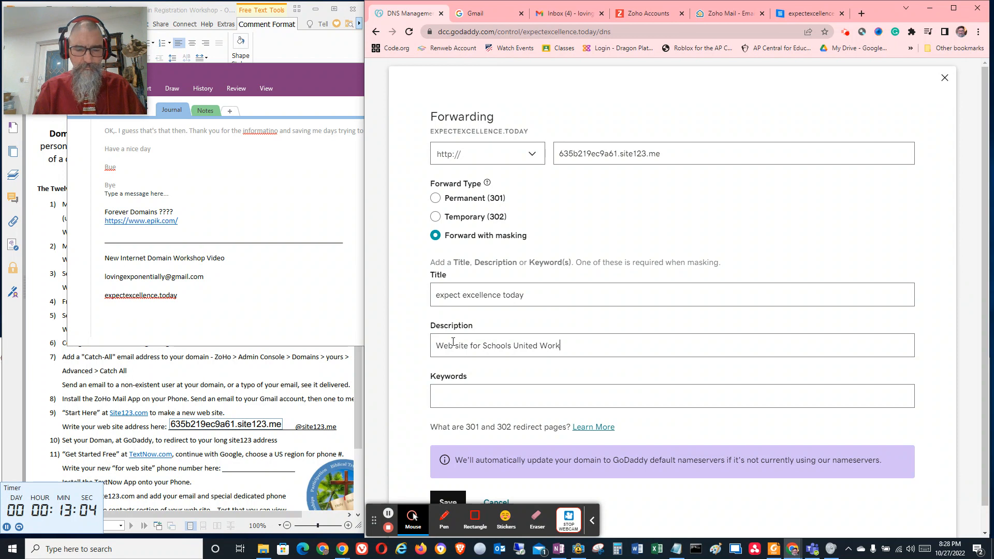
type("shop")
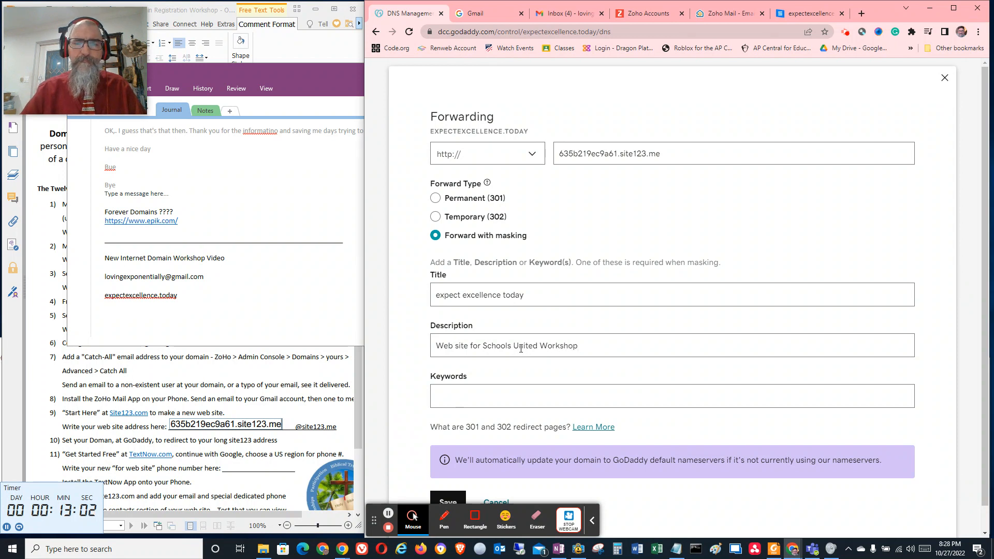
left_click(538, 345)
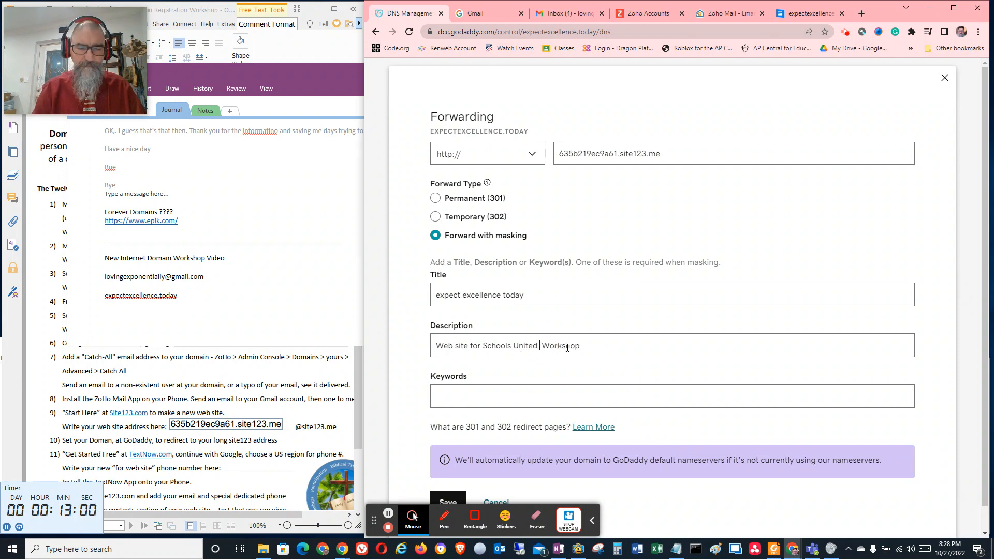
type("Internet Domain")
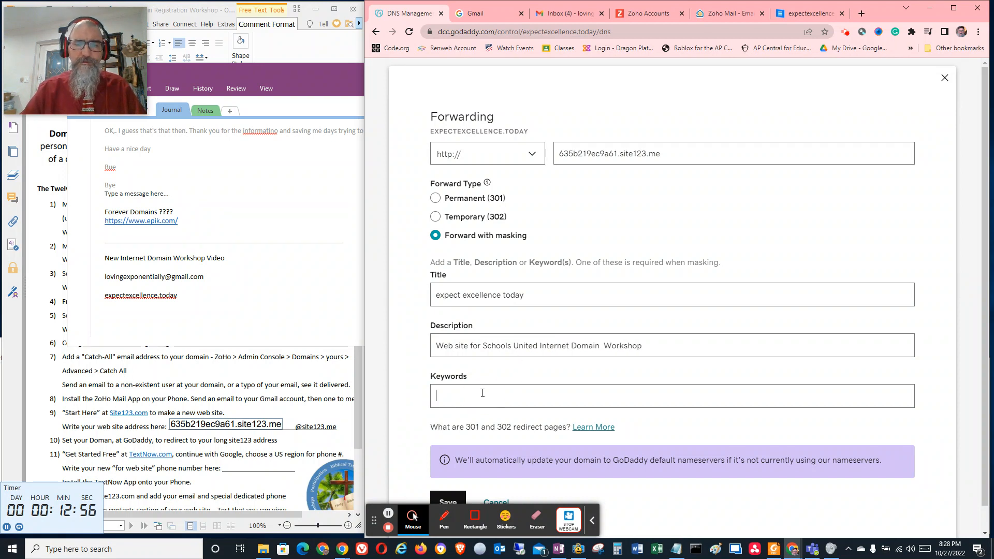
Copy the description text into the masking keywords and save the domain forwarding
left_click_drag(643, 345, 422, 345)
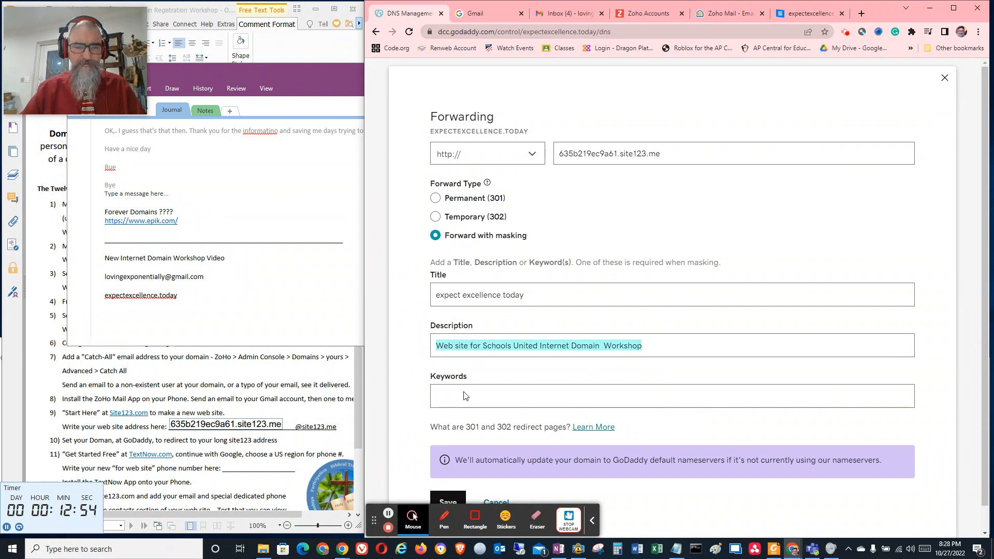
left_click(481, 398)
key("ctrl+v")
scroll(504, 375, "down", 1)
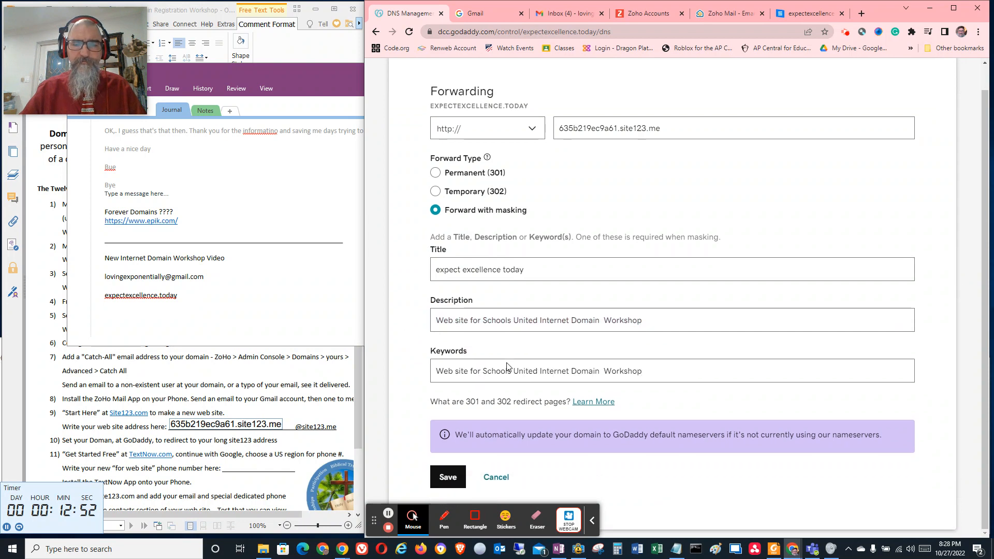
left_click(451, 469)
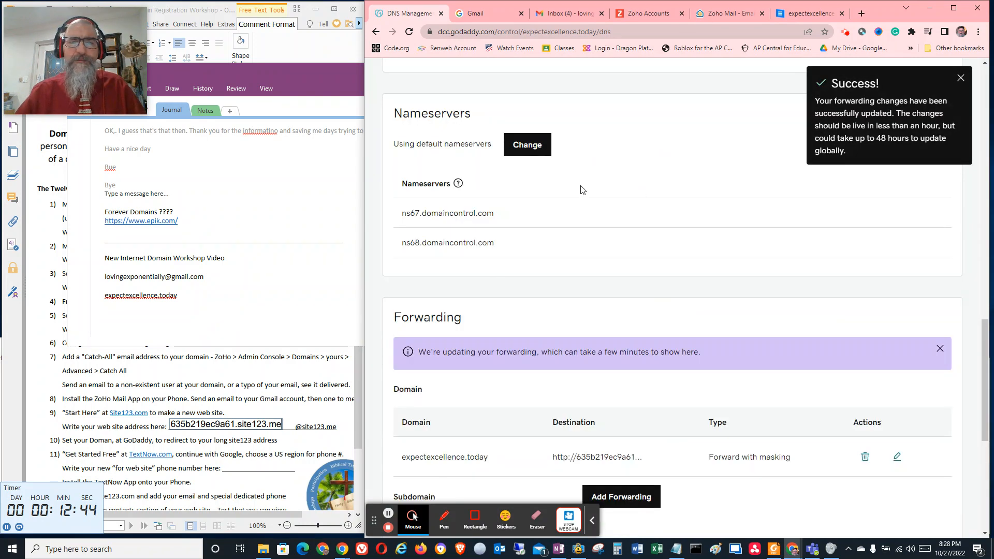
Test the redirect by loading expectexcellence.today in a new browser tab, and check its forwarding entry on the GoDaddy DNS page
left_click(861, 13)
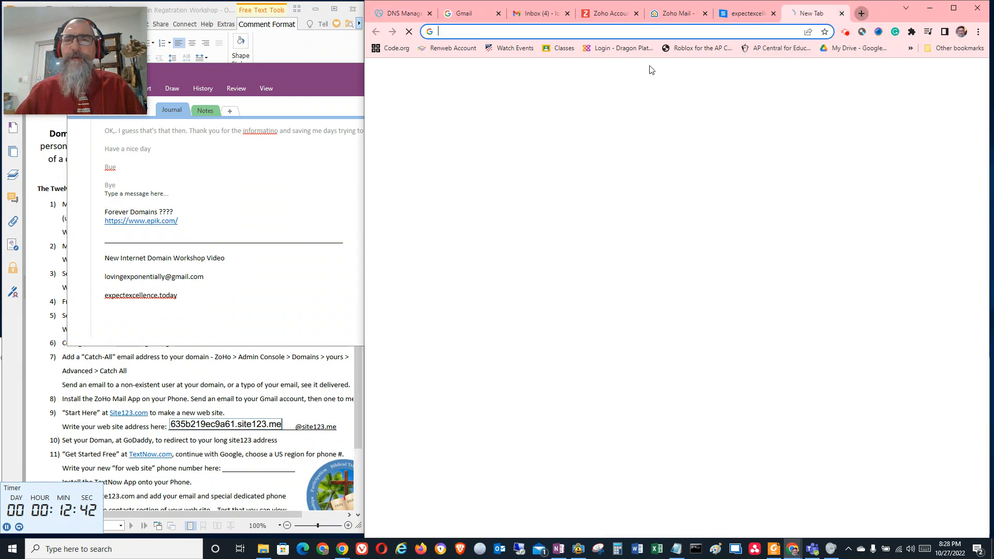
left_click(577, 30)
key("ctrl+v")
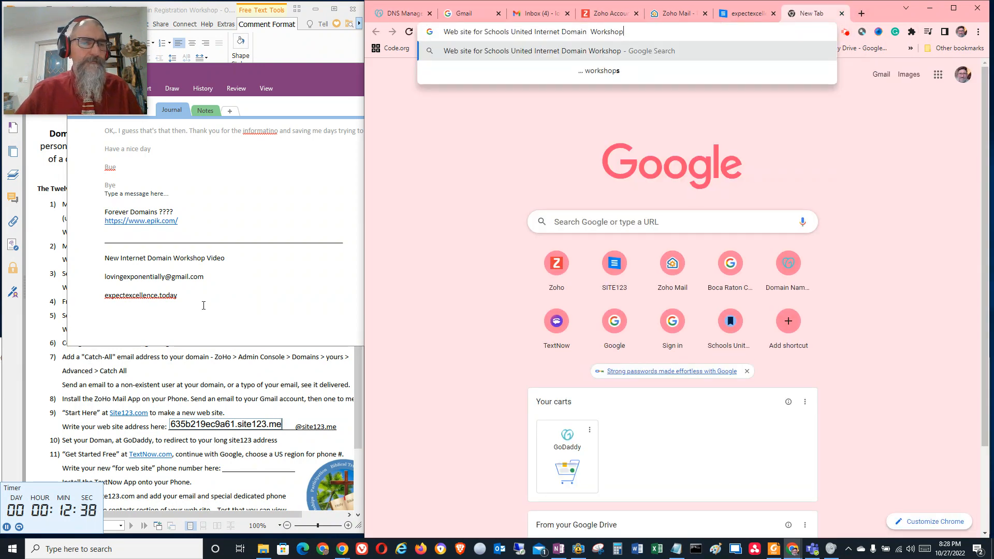
left_click(184, 301)
left_click_drag(184, 300, 103, 299)
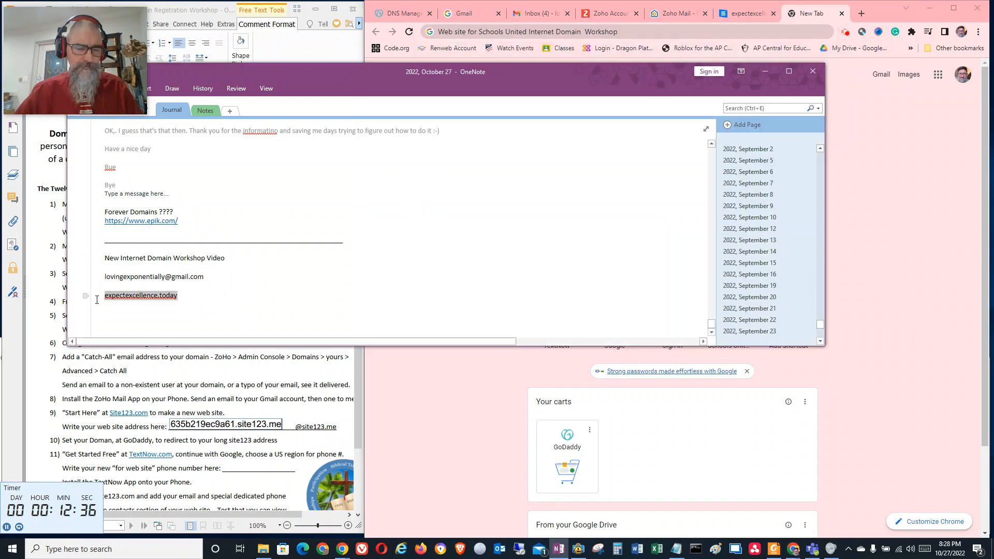
left_click(679, 23)
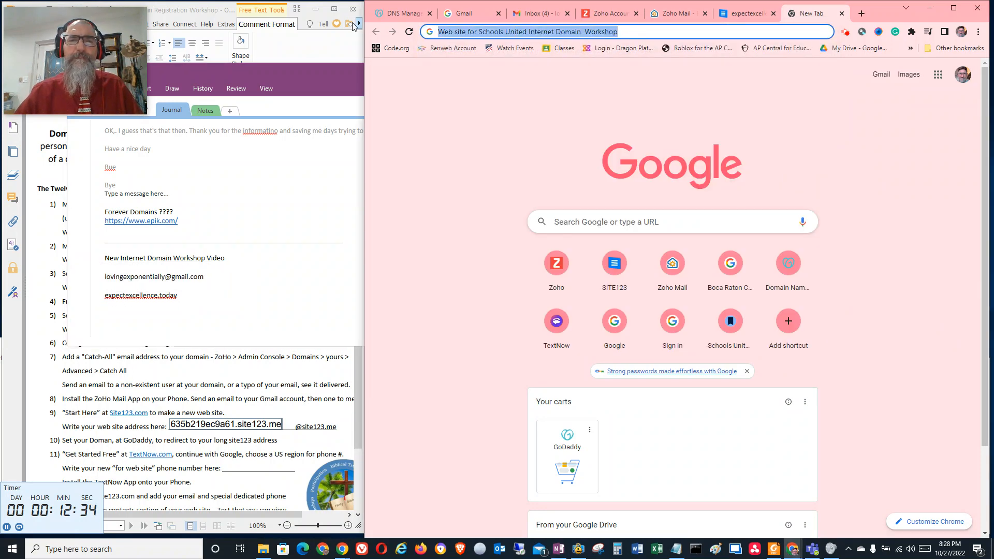
key("ctrl+v")
key("Return")
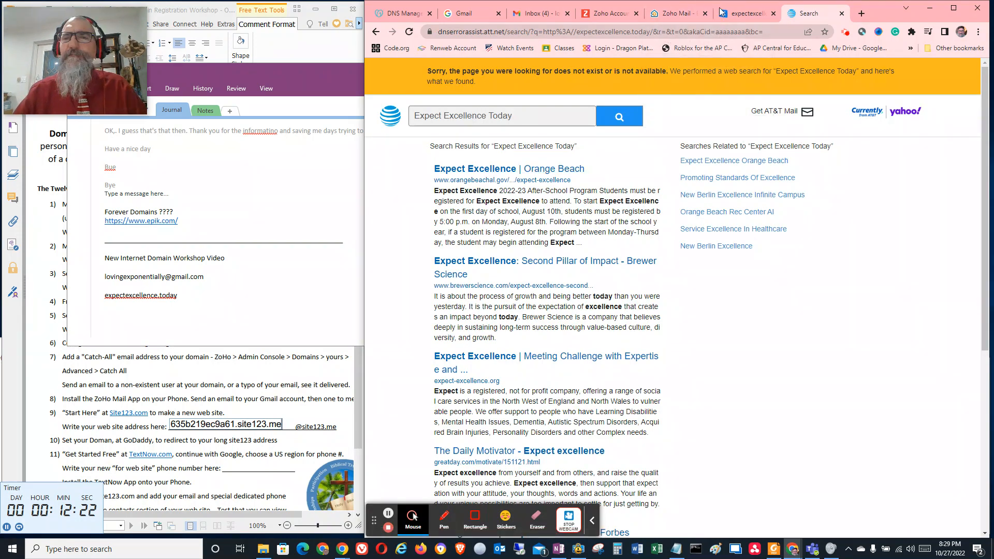
left_click(403, 13)
scroll(678, 187, "down", 6)
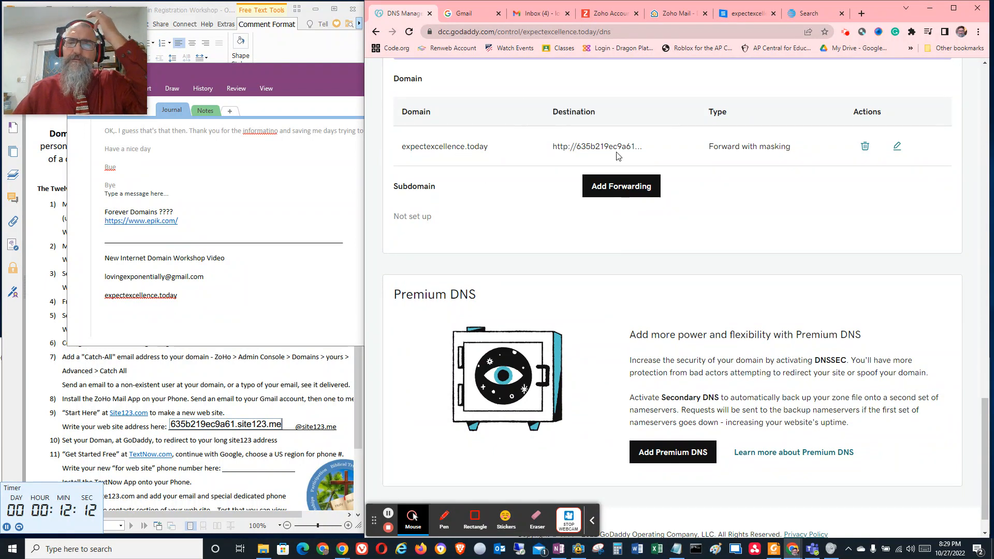
Verify the domain's TXT record in the Zoho Mail setup and create the super administrator's login email address on expectexcellence.today
left_click(603, 13)
left_click(692, 16)
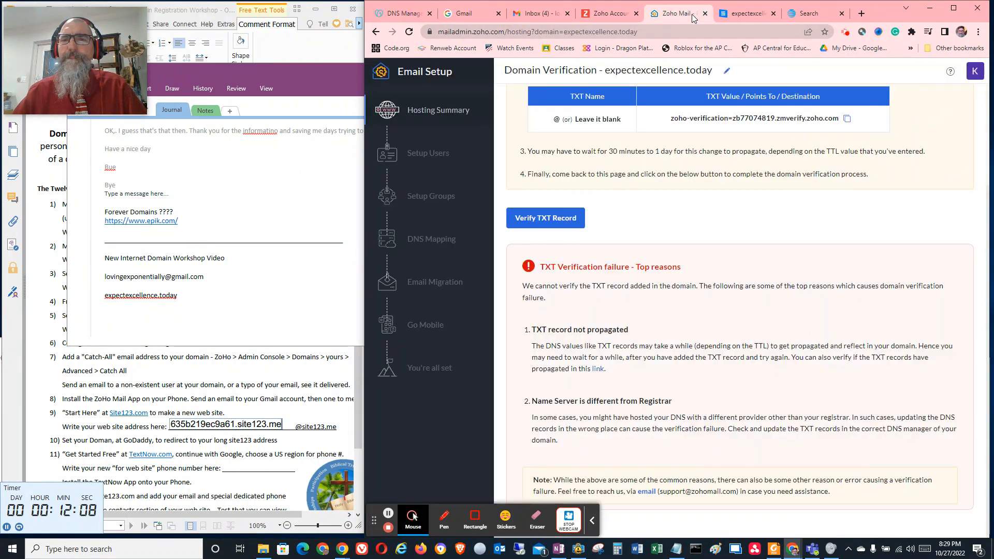
left_click(548, 219)
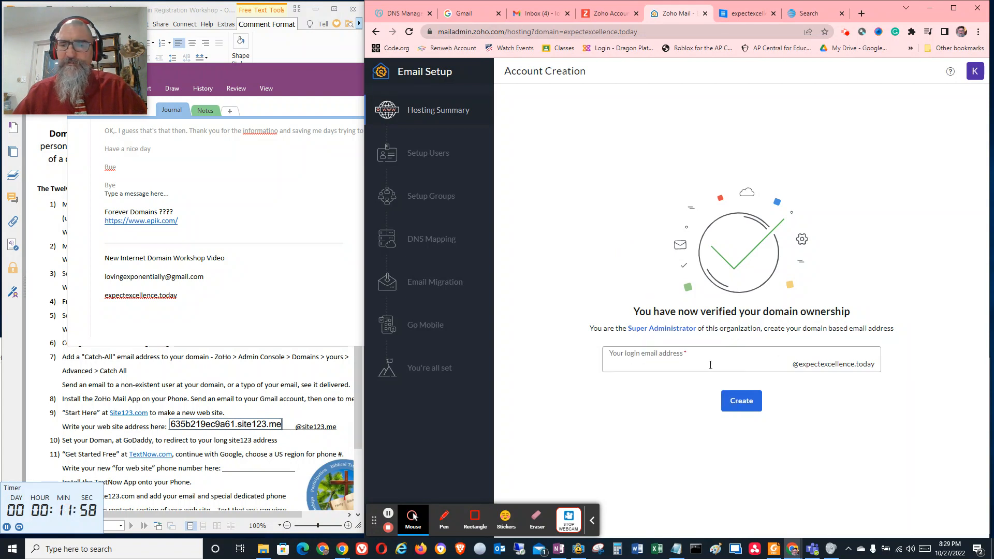
left_click(684, 360)
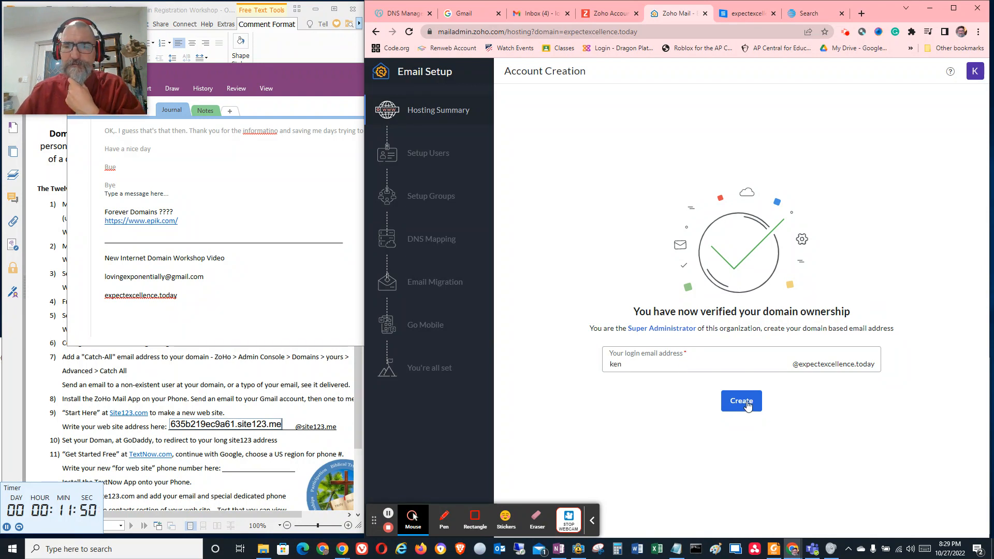
left_click(747, 405)
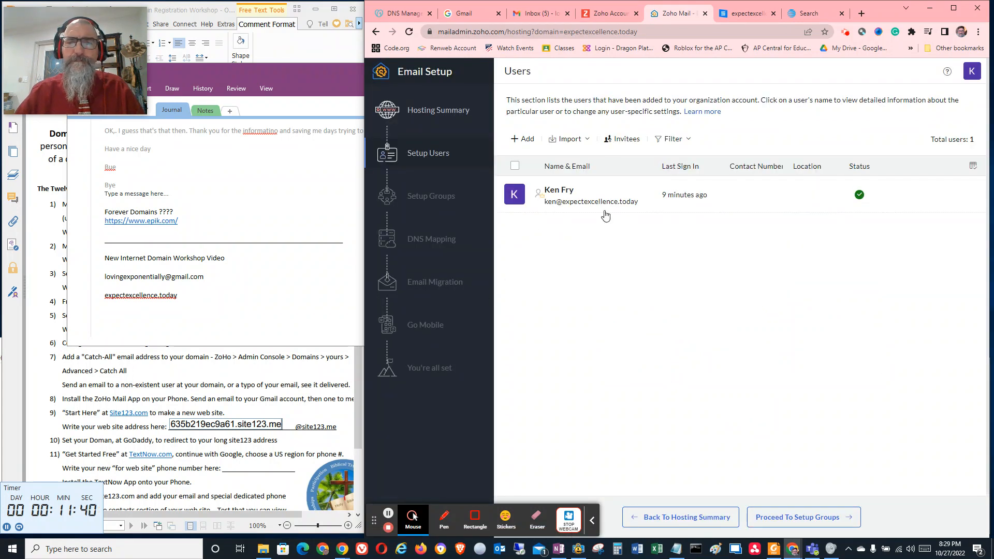
Copy the new domain email address from the Zoho user's details into the step 5 email blank of the workshop PDF
left_click_drag(641, 203, 542, 209)
key("ctrl+c")
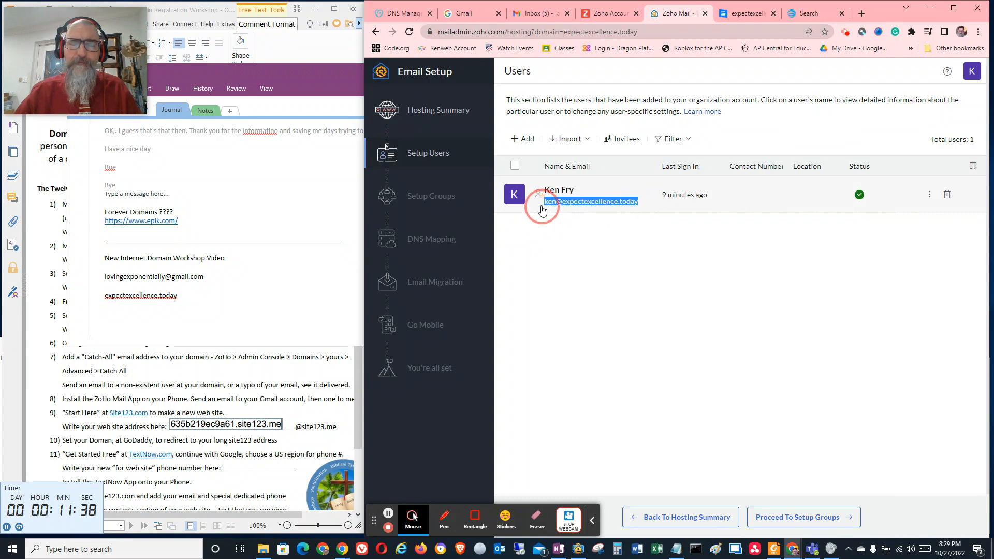
left_click(542, 209)
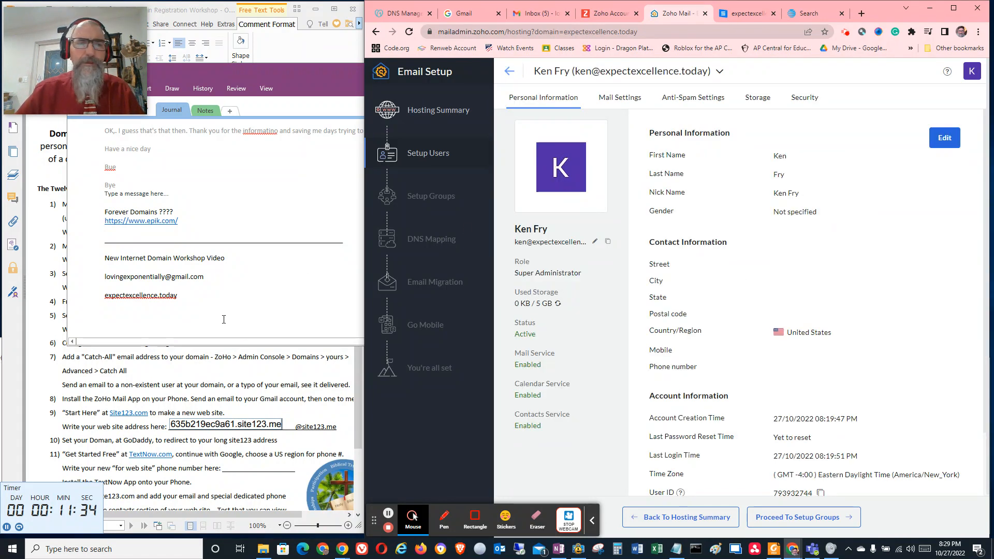
left_click(225, 465)
scroll(222, 456, "down", 2)
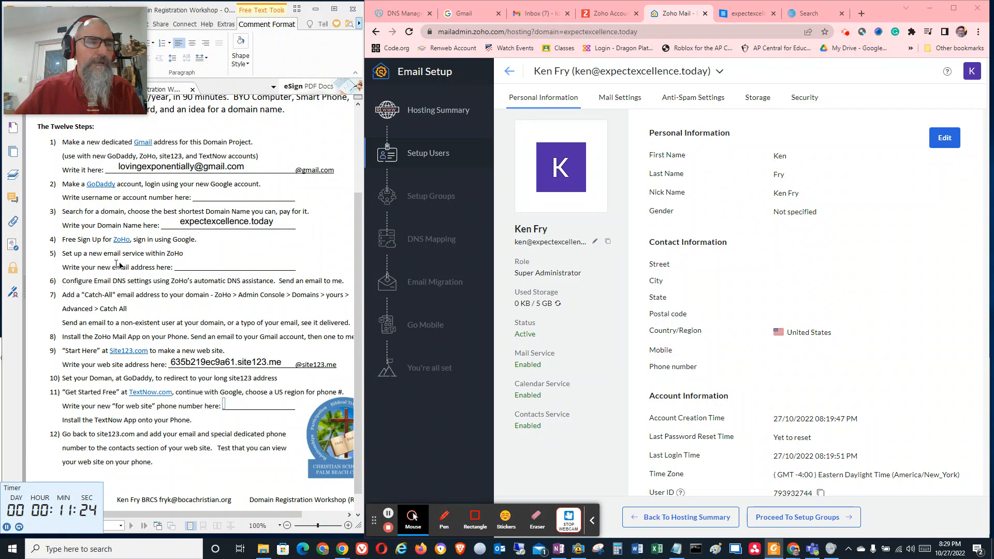
left_click(184, 263)
key("ctrl+v")
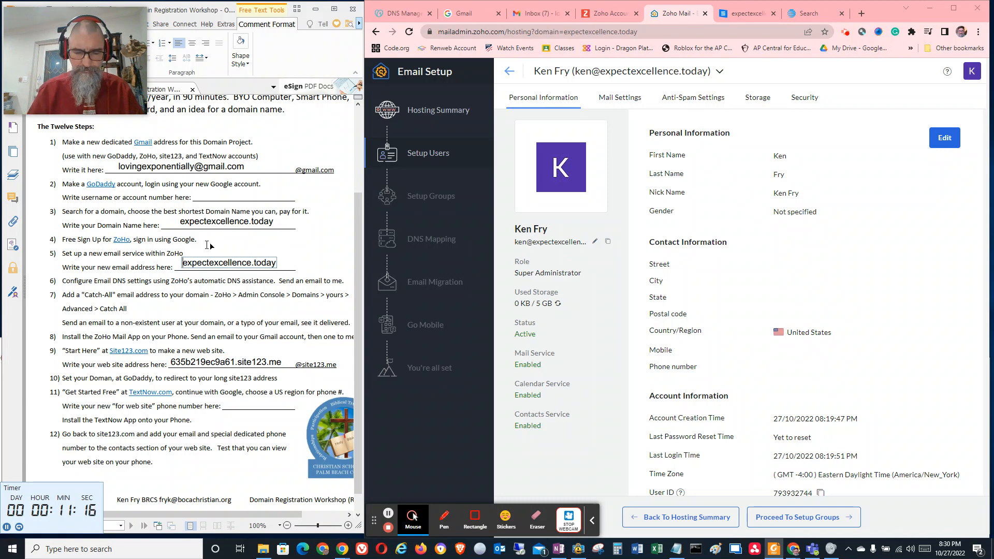
type("en")
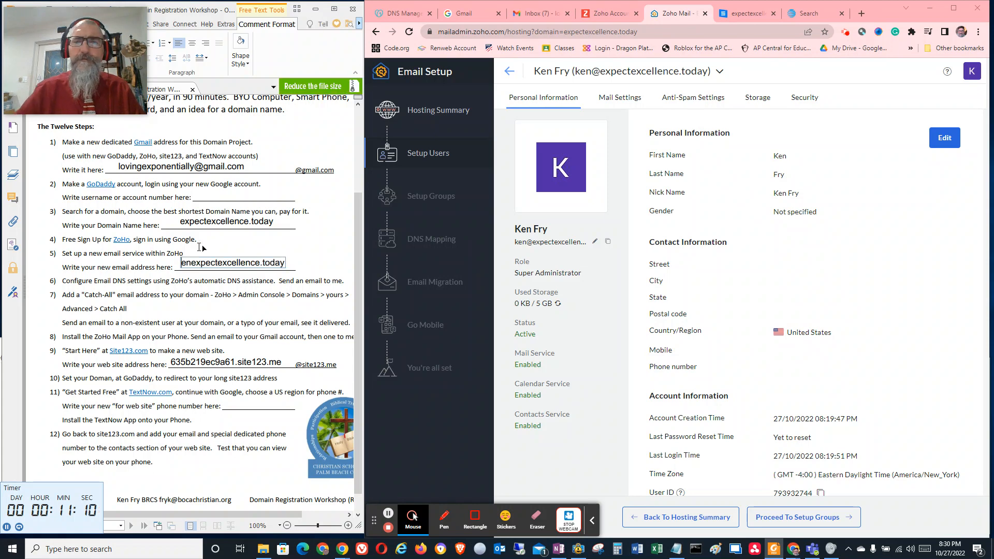
left_click(607, 241)
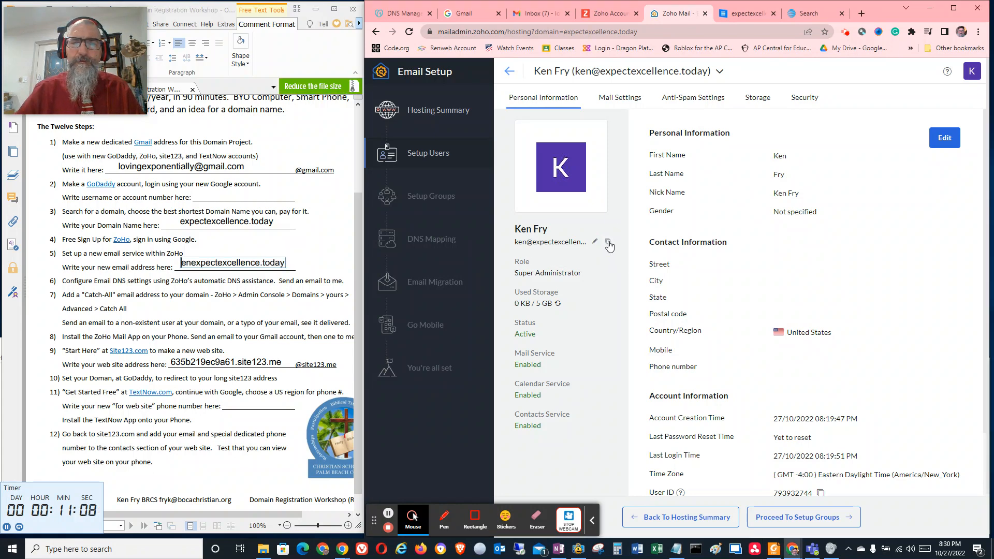
left_click(255, 265)
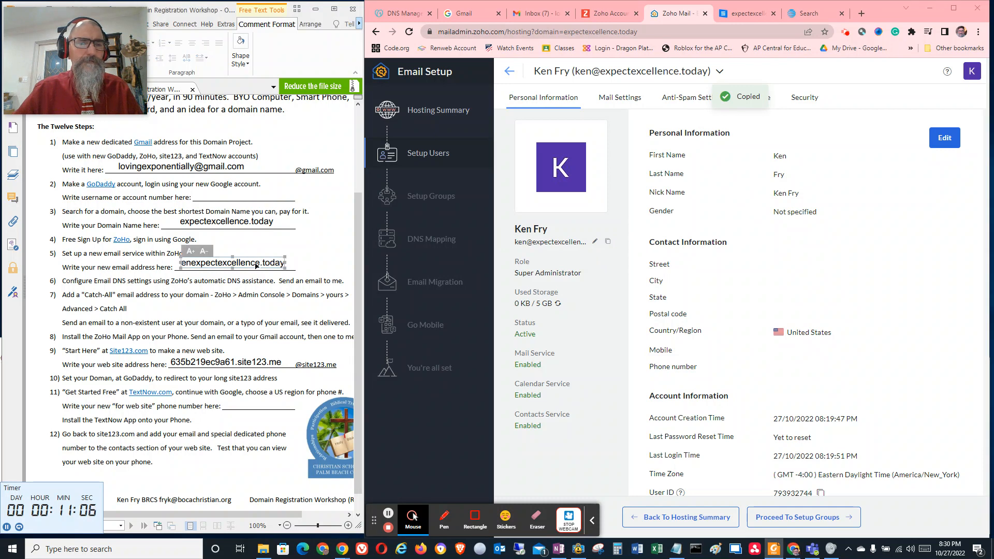
key("ctrl+a")
key("ctrl+v")
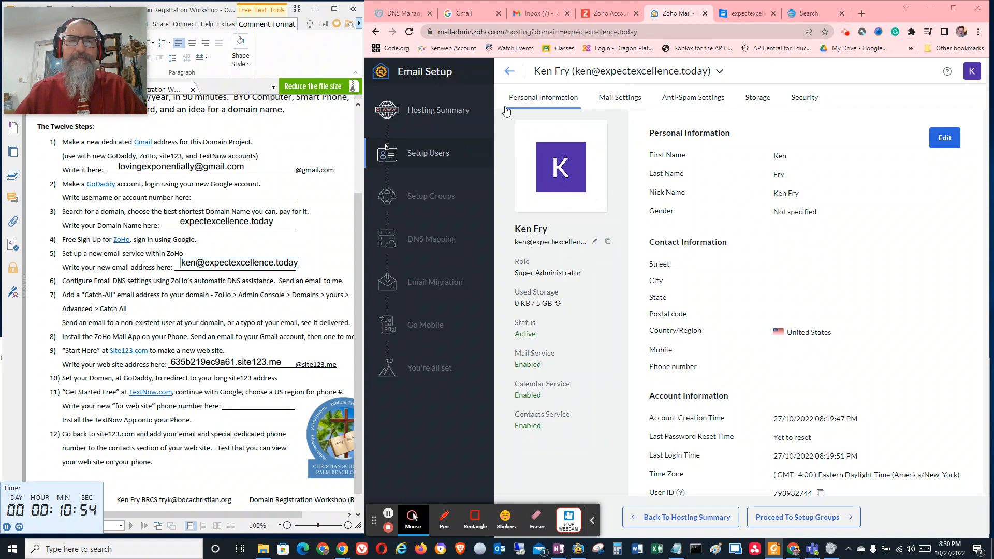
Open the email address section of the Zoho Accounts profile
left_click(613, 14)
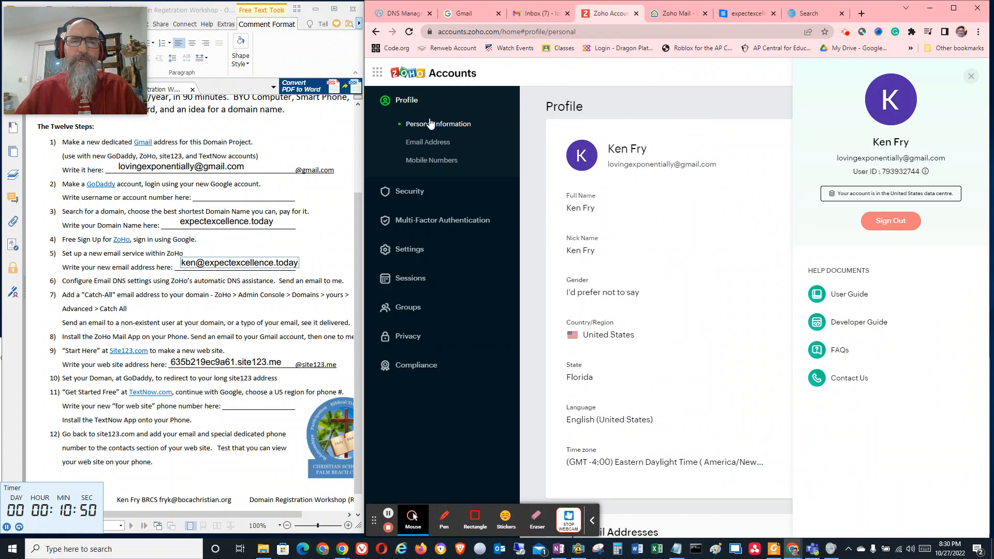
left_click(438, 145)
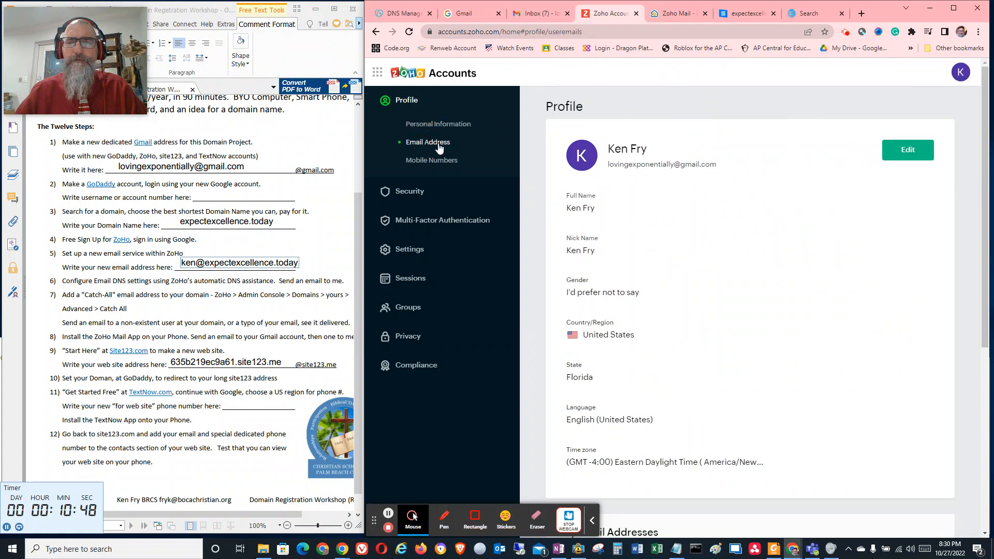
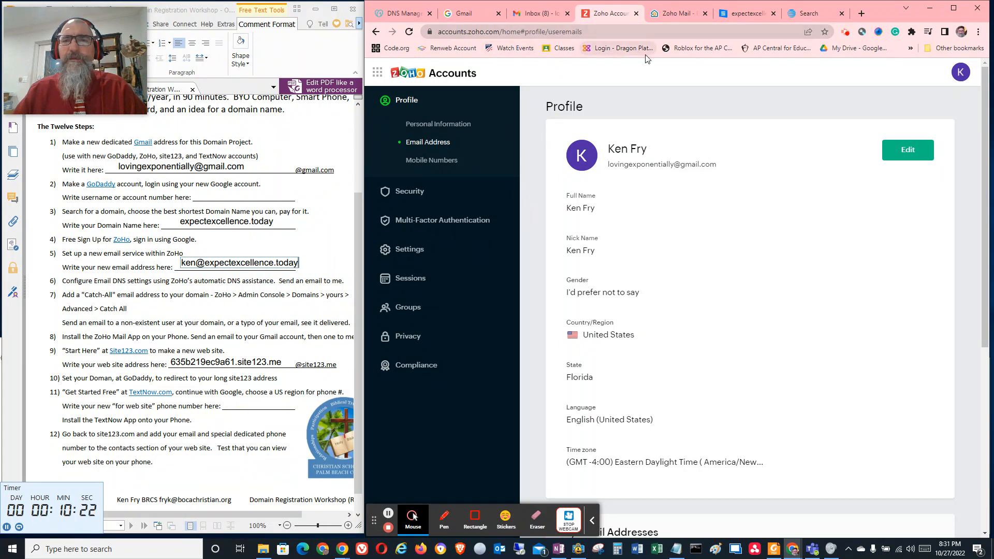
Review the super administrator's mail settings in the Zoho email setup and the profile, preferences and account details in Zoho Accounts
left_click(668, 16)
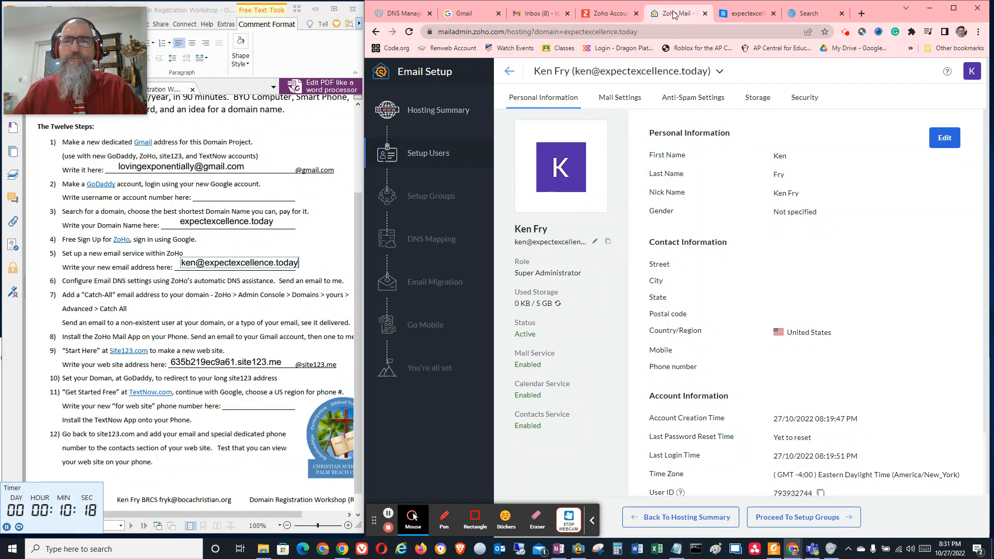
left_click(621, 98)
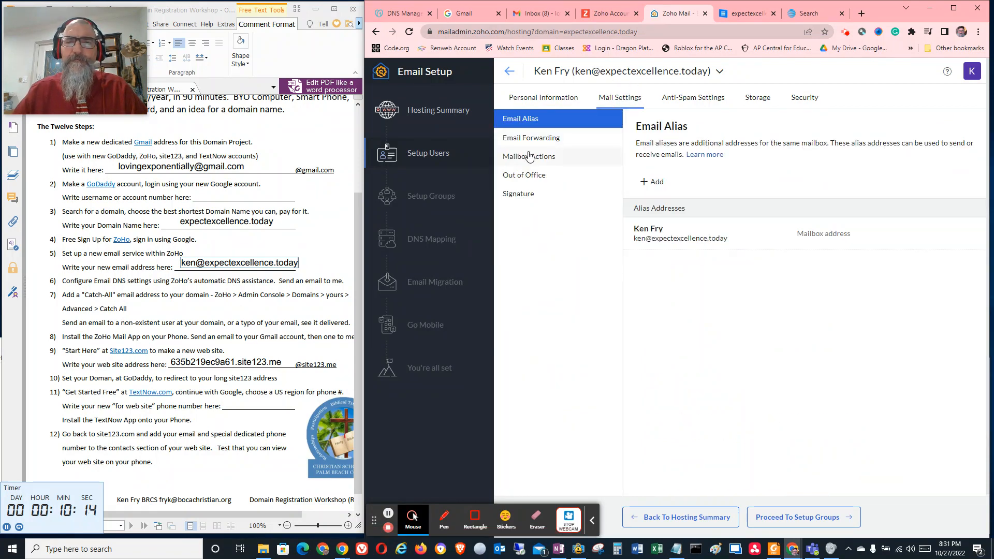
left_click(627, 102)
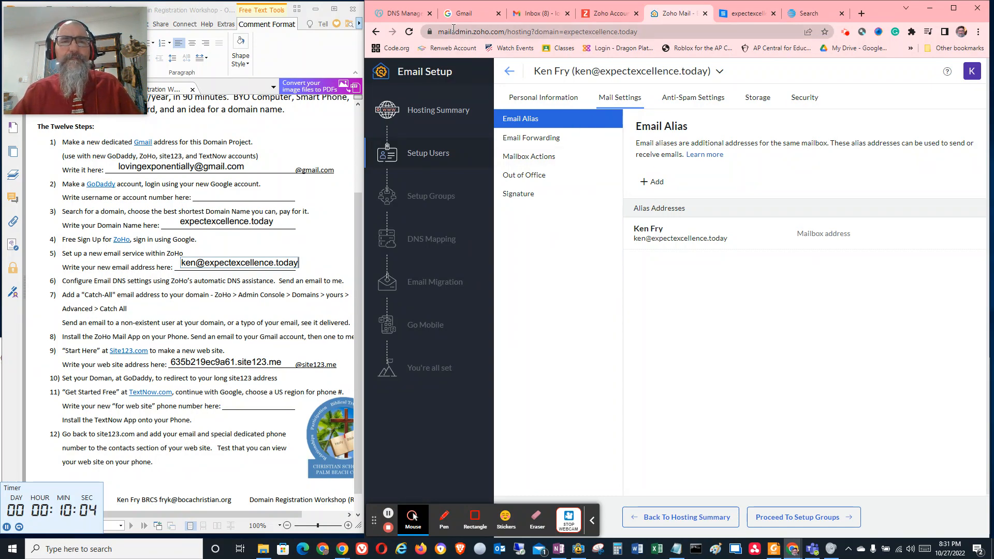
left_click(971, 71)
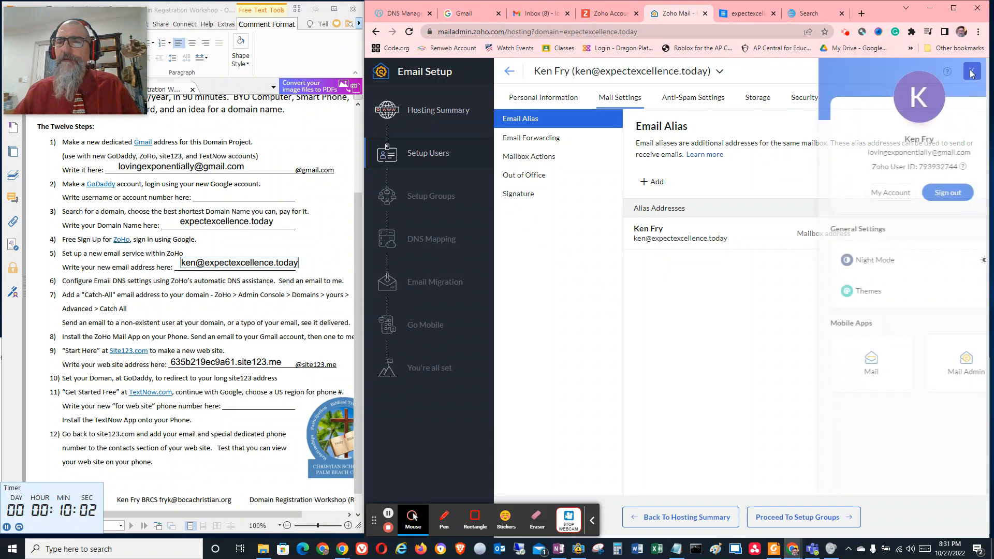
left_click(870, 198)
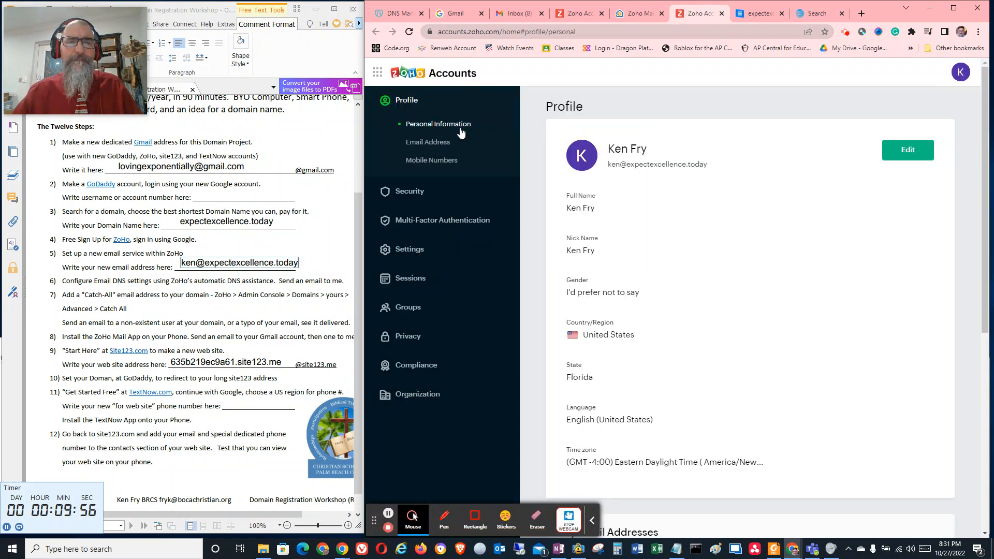
left_click(410, 249)
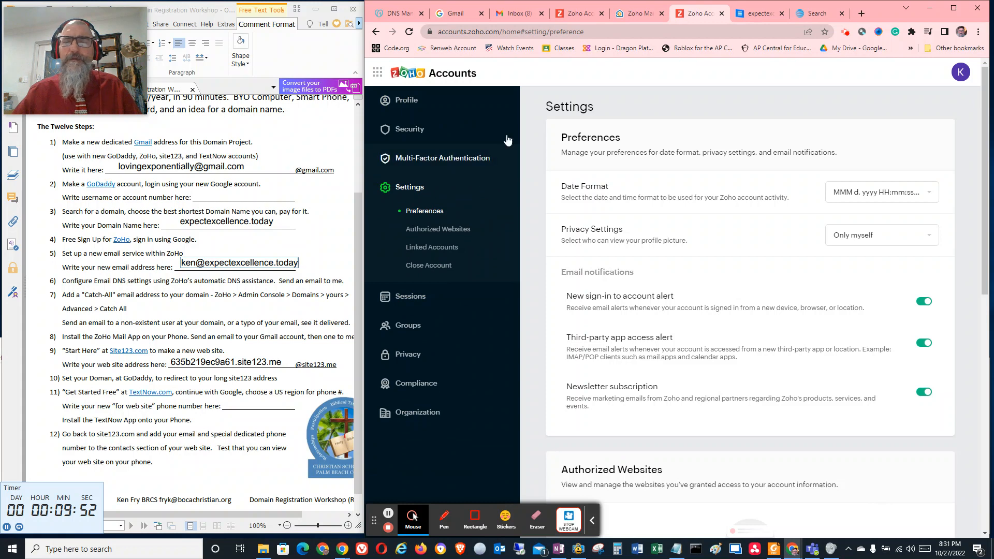
left_click(960, 72)
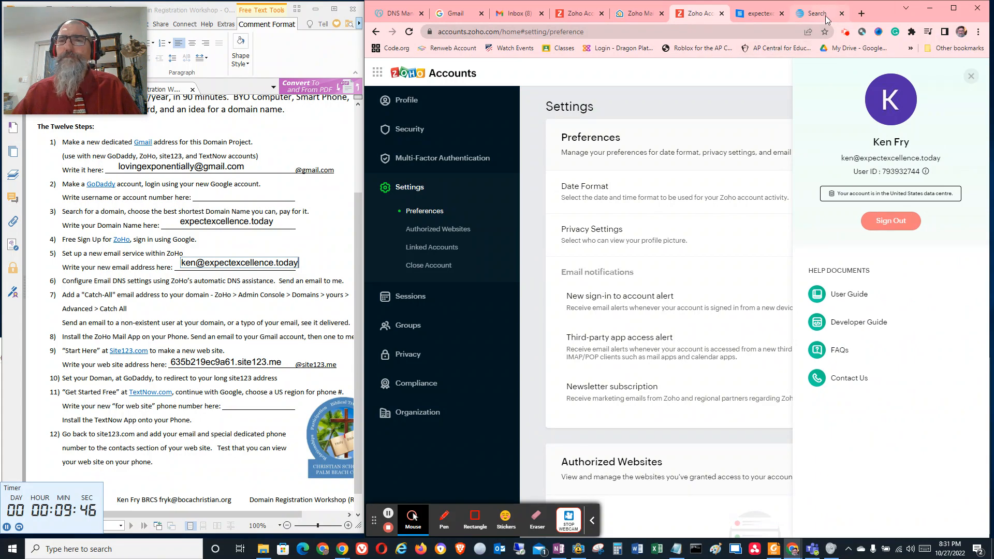
Test the domain redirect again by loading expectexcellence.today in the browser tab showing the failed search page
left_click(754, 14)
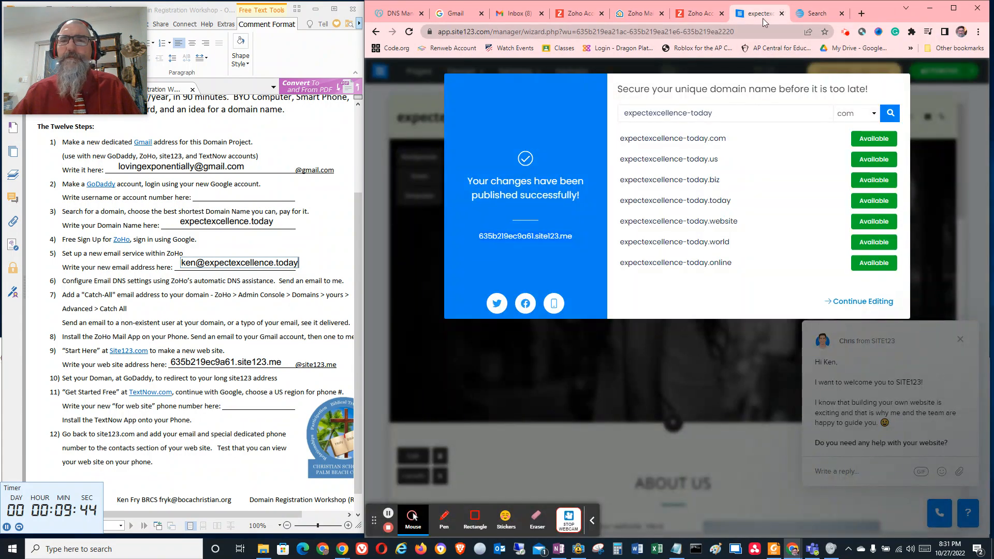
left_click(811, 12)
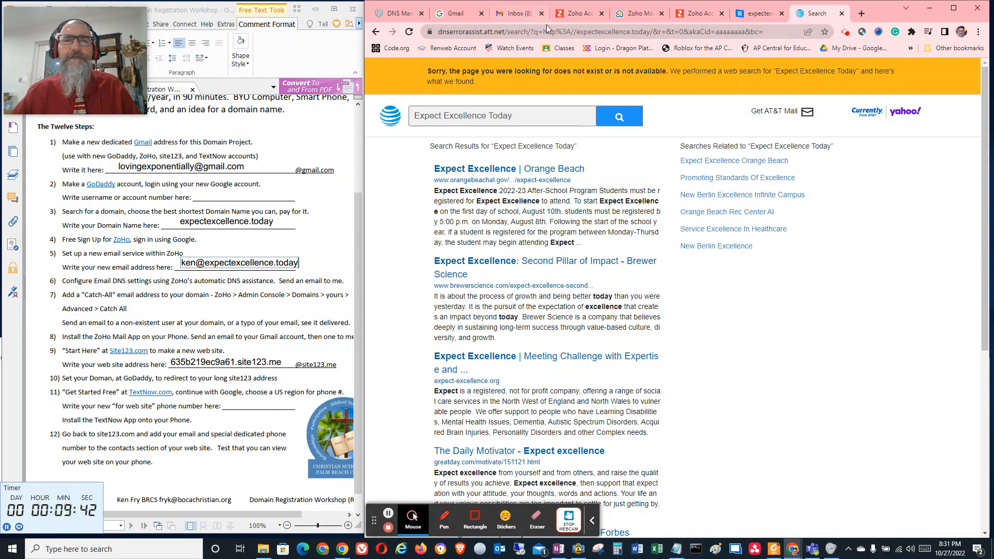
left_click(516, 32)
key("ctrl+v")
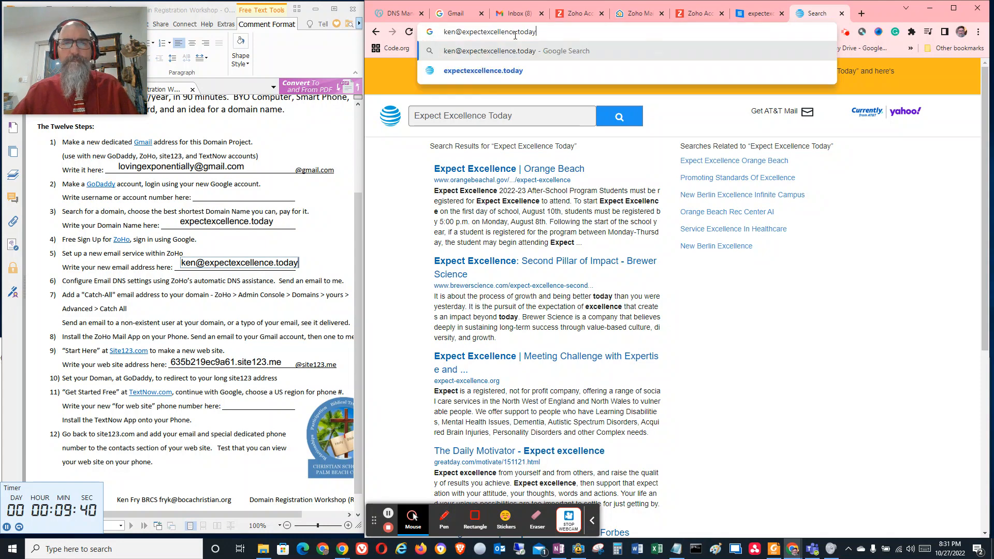
left_click_drag(464, 33, 354, 31)
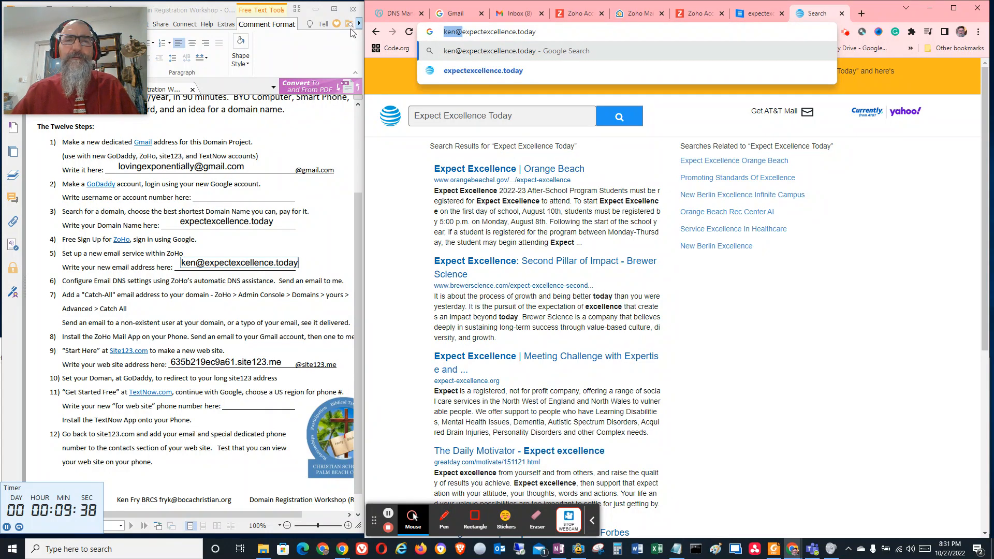
key("BackSpace")
key("Return")
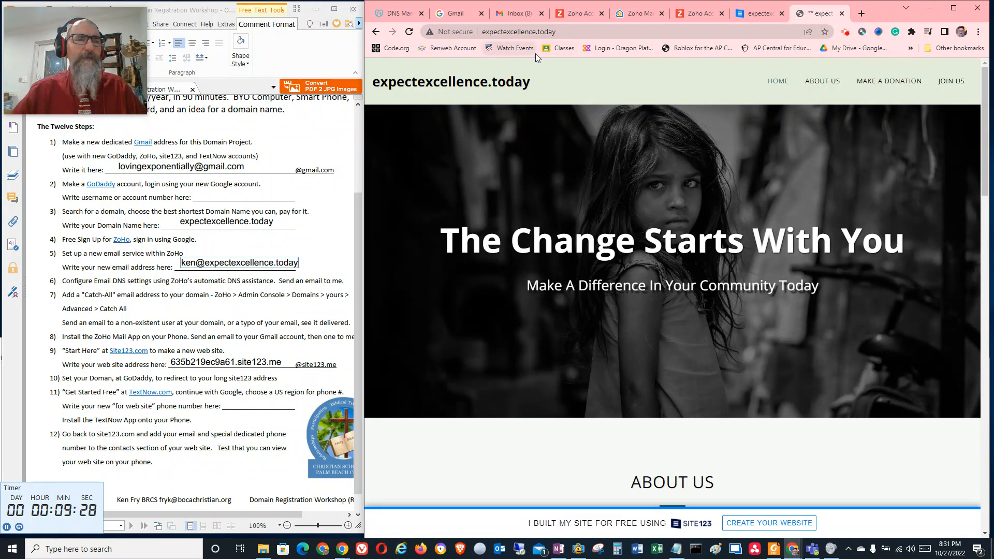
left_click(568, 33)
left_click(573, 33)
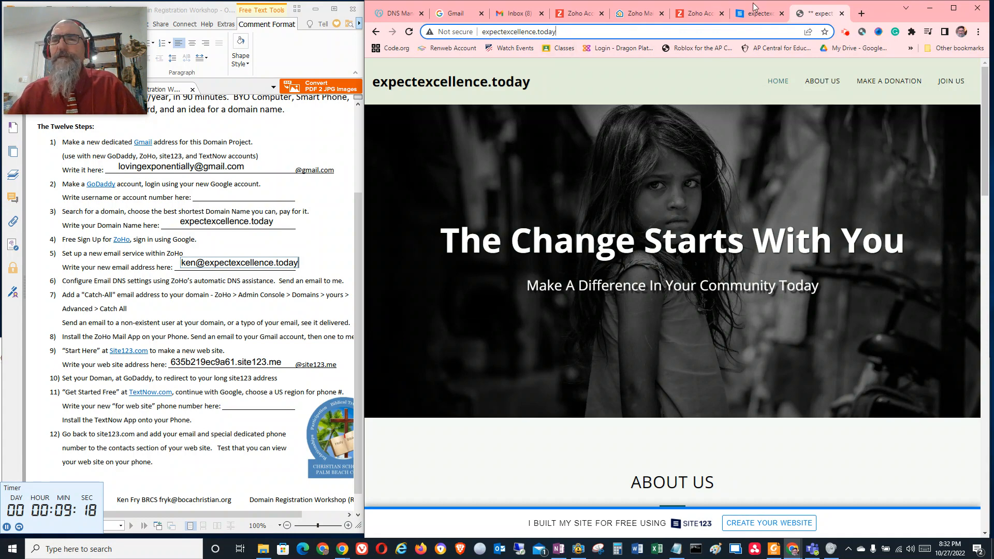
Check the user's personal information and the Users list in the Zoho email setup, and revisit the Zoho Accounts settings
left_click(640, 15)
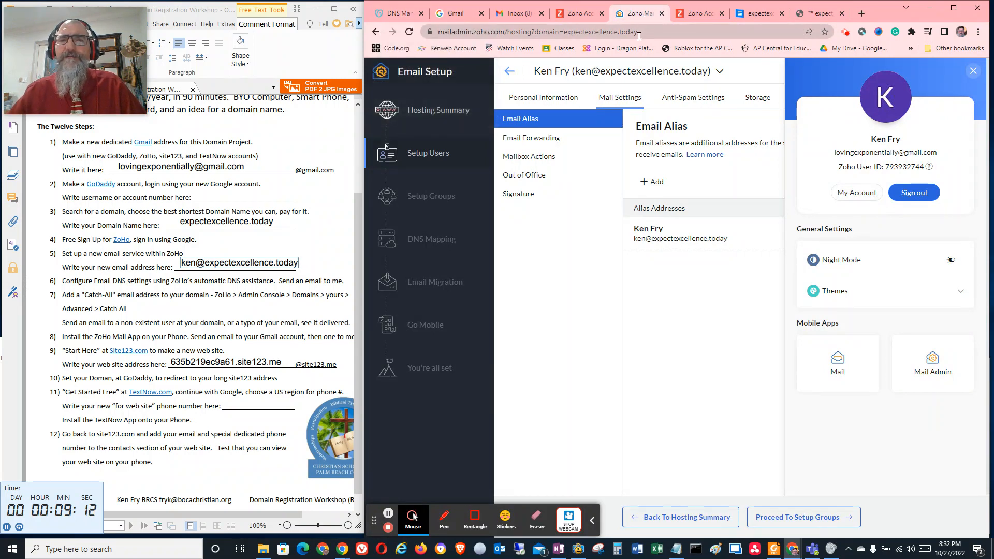
left_click(548, 105)
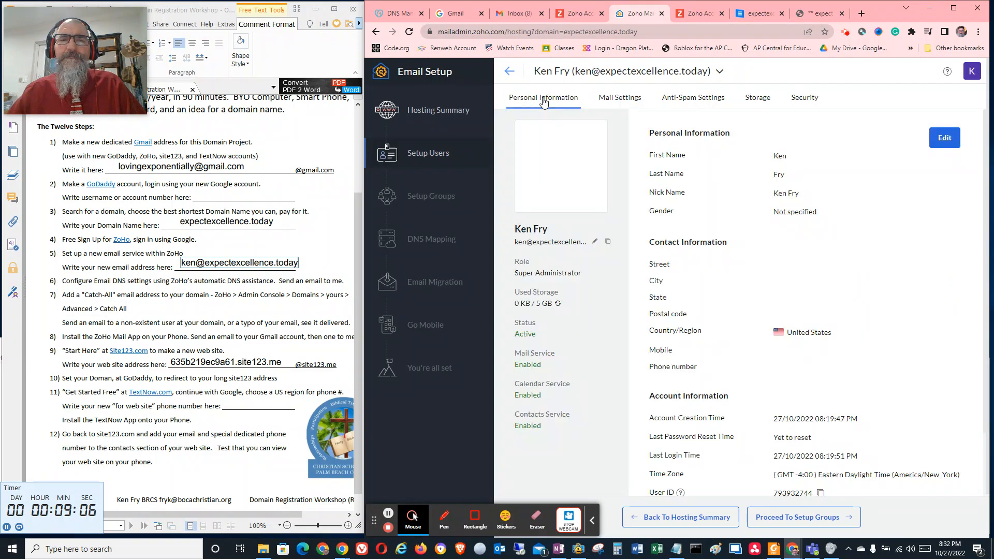
left_click(510, 71)
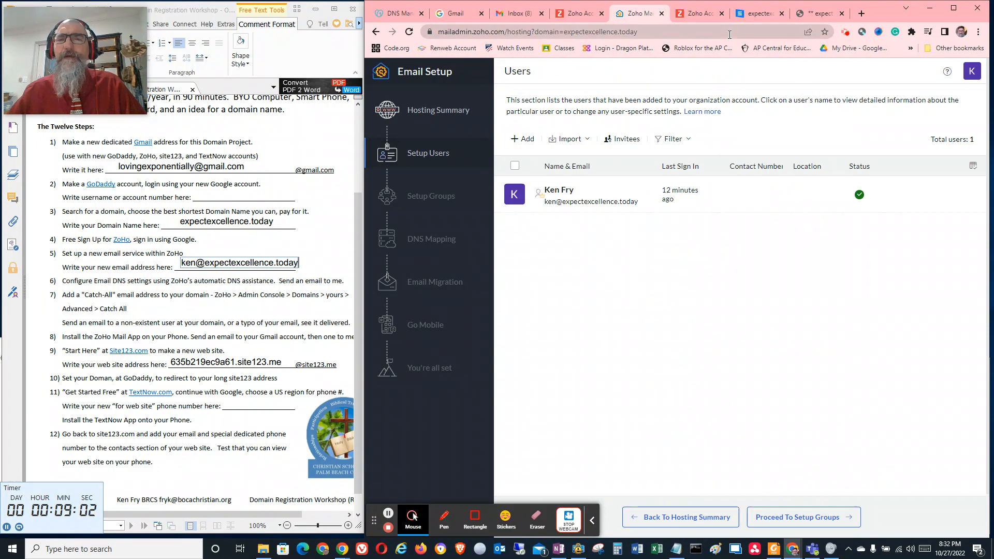
left_click(694, 16)
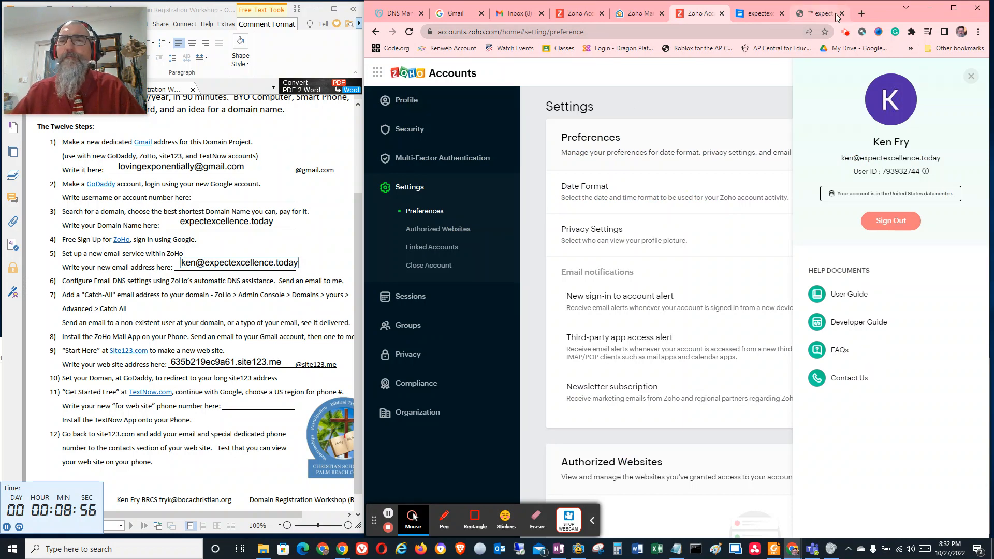
Open zoho.com in a new browser tab, go to its Mail product page and access the Zoho Mail inbox
left_click(861, 13)
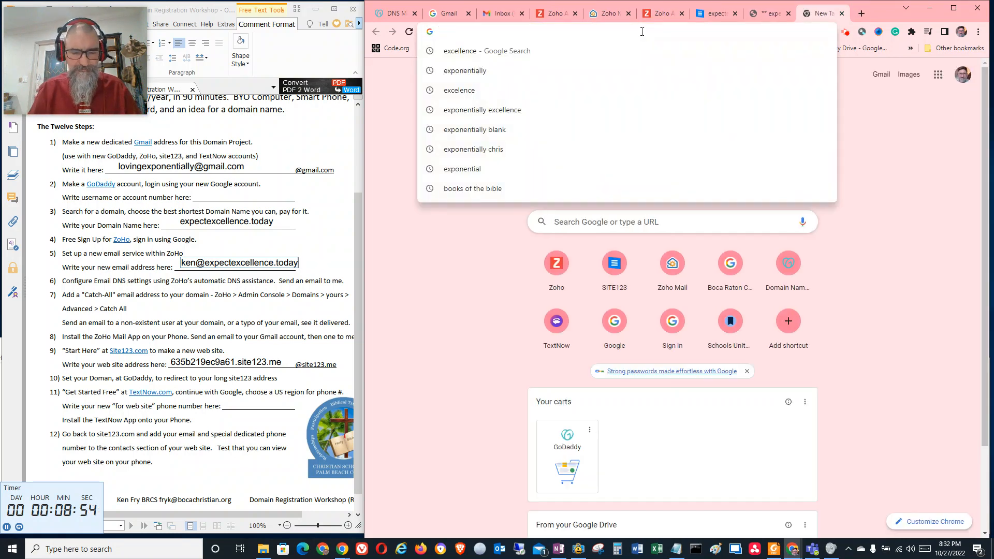
type("zoho.com")
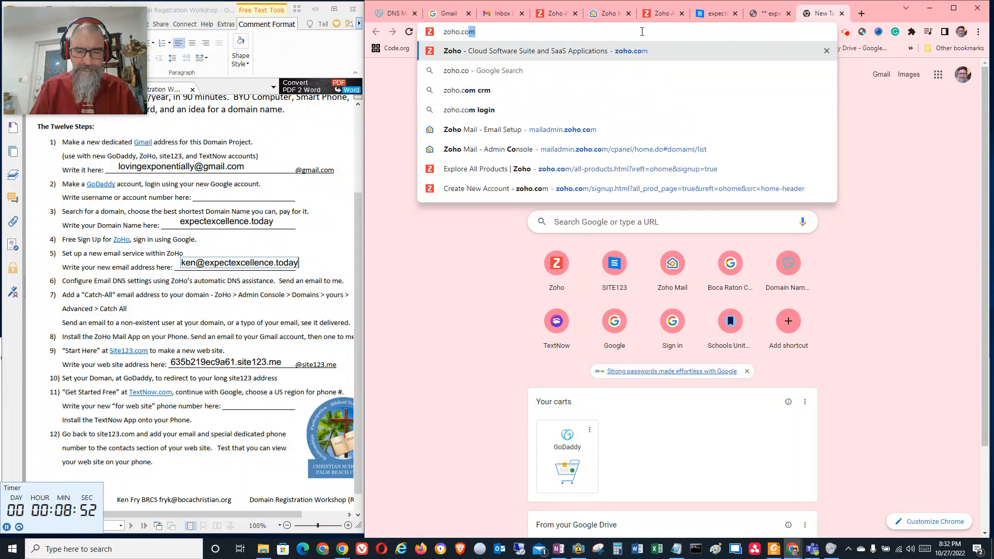
key("Return")
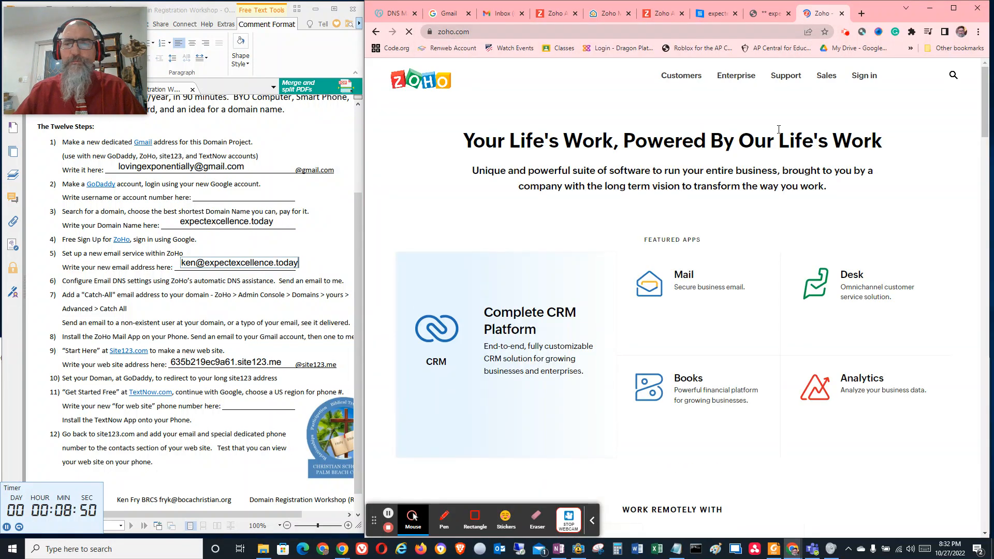
left_click(695, 280)
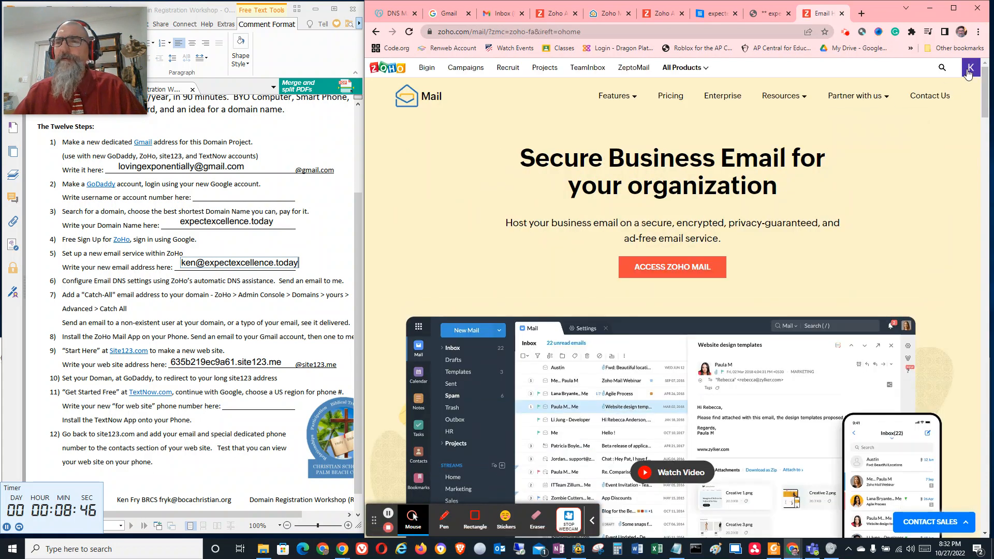
left_click(967, 72)
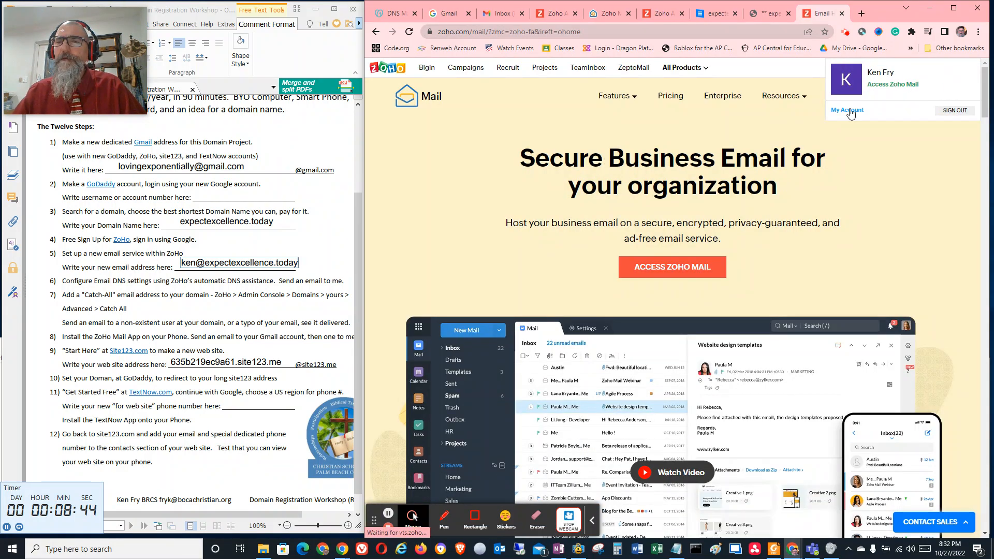
left_click(898, 86)
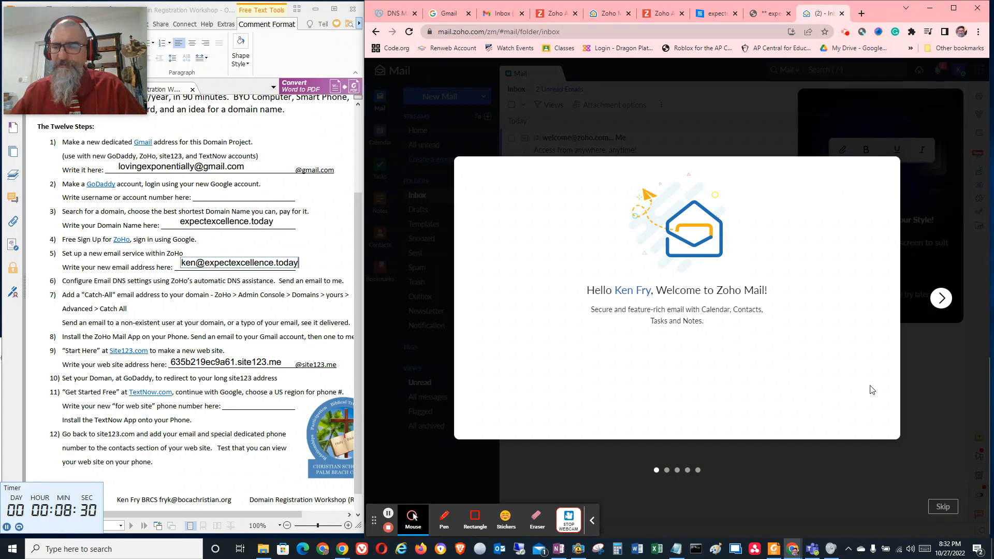
Skip the Zoho Mail welcome tour and dismiss the compose screen and calendar promotions
left_click(944, 507)
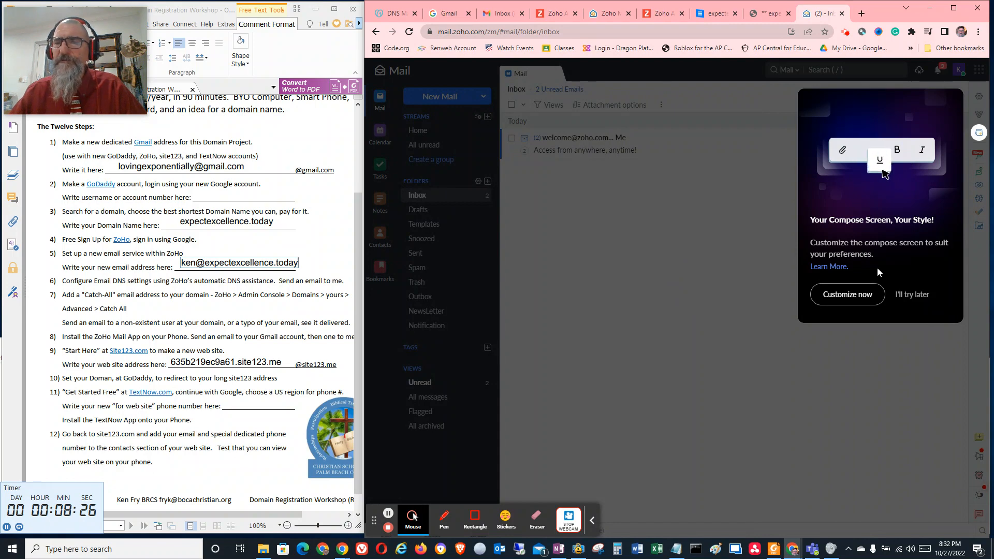
left_click(912, 294)
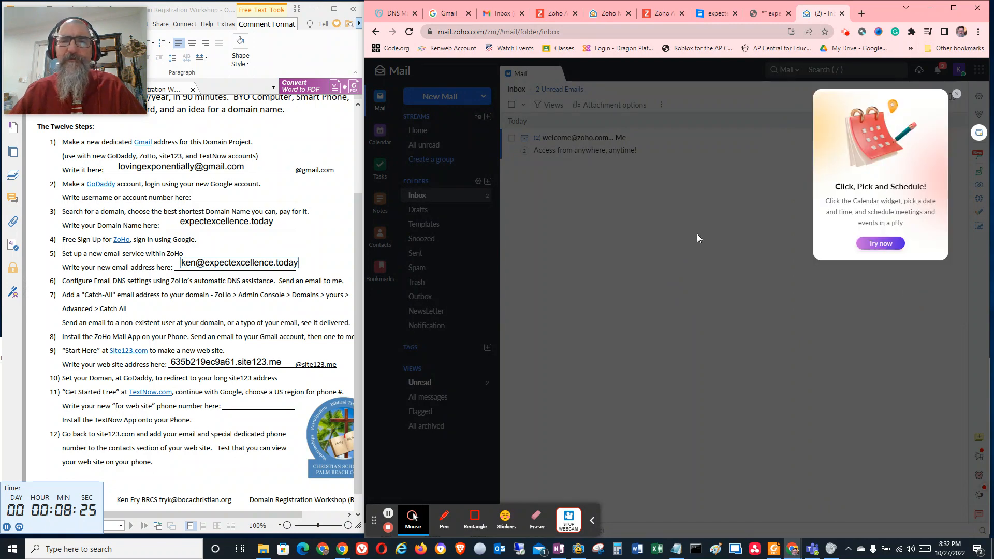
left_click(956, 95)
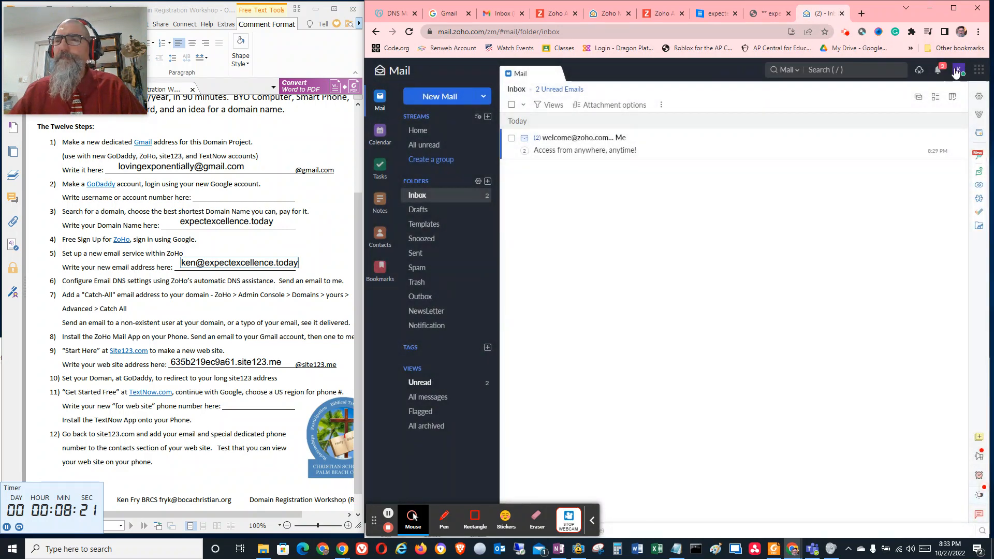
Open the Zoho Mail Admin Console and bring up the MX record configuration for the domain expectexcellence.today
left_click(956, 71)
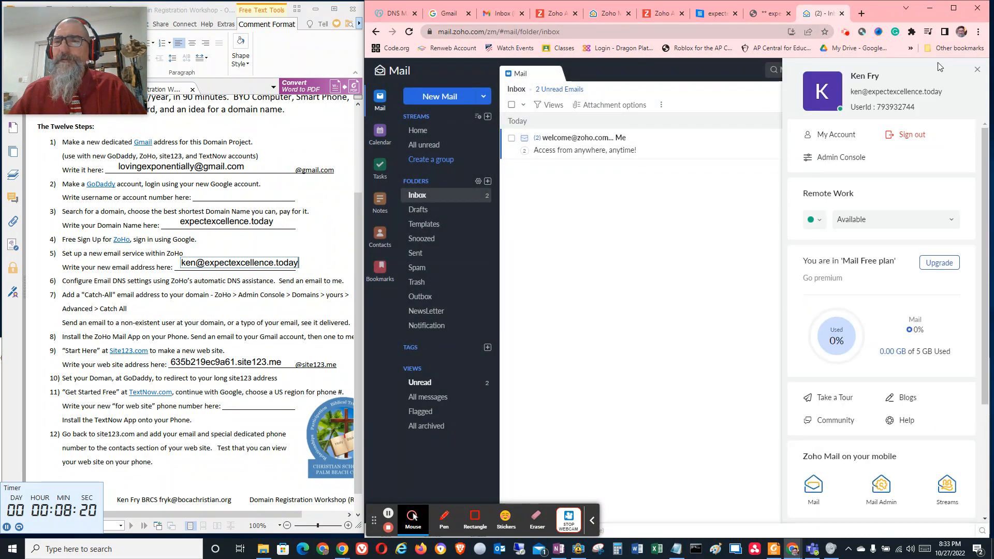
left_click(840, 157)
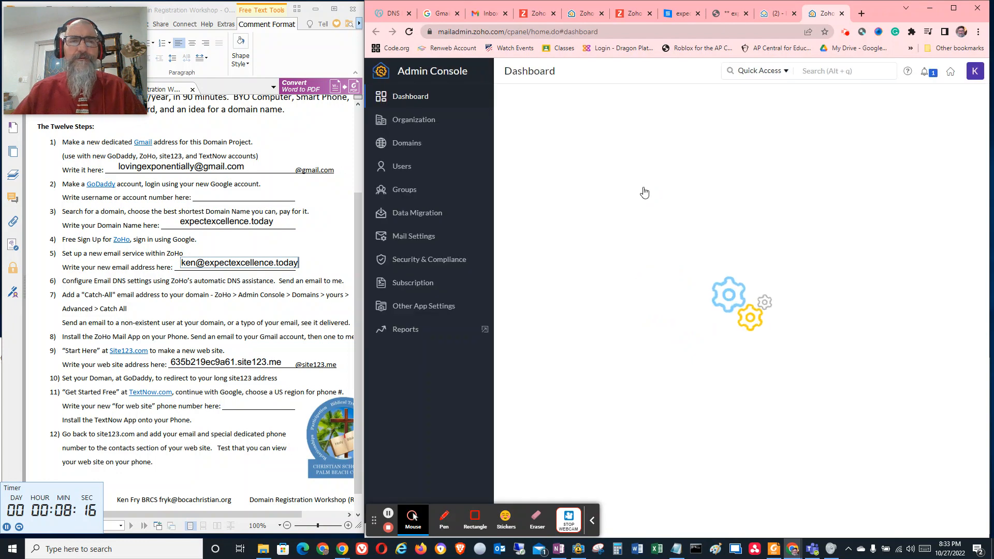
left_click(396, 144)
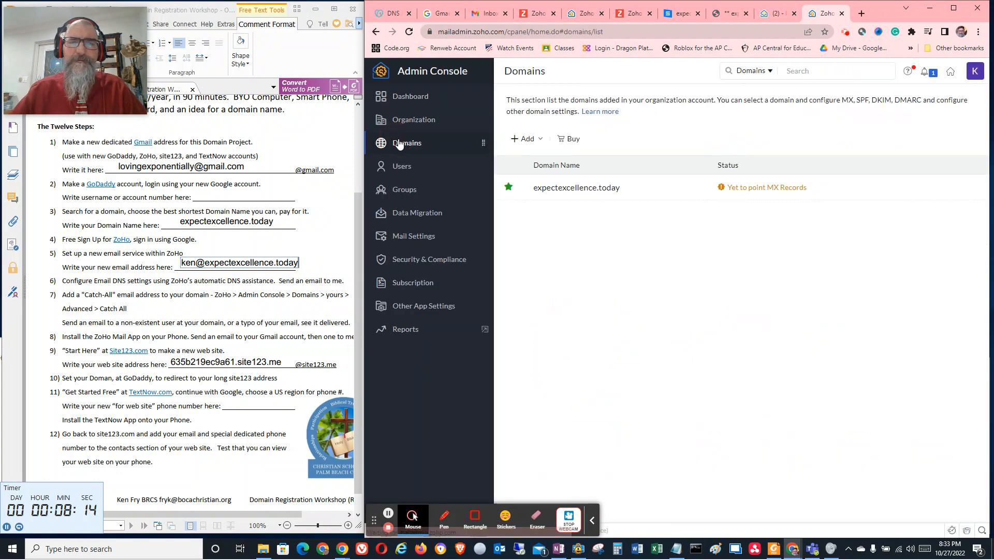
mouse_move(409, 120)
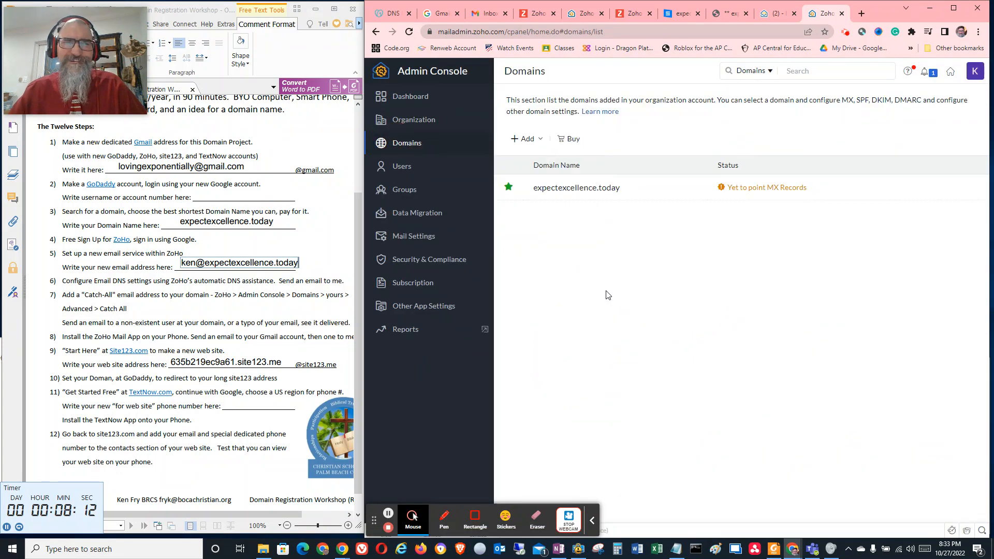
left_click(771, 190)
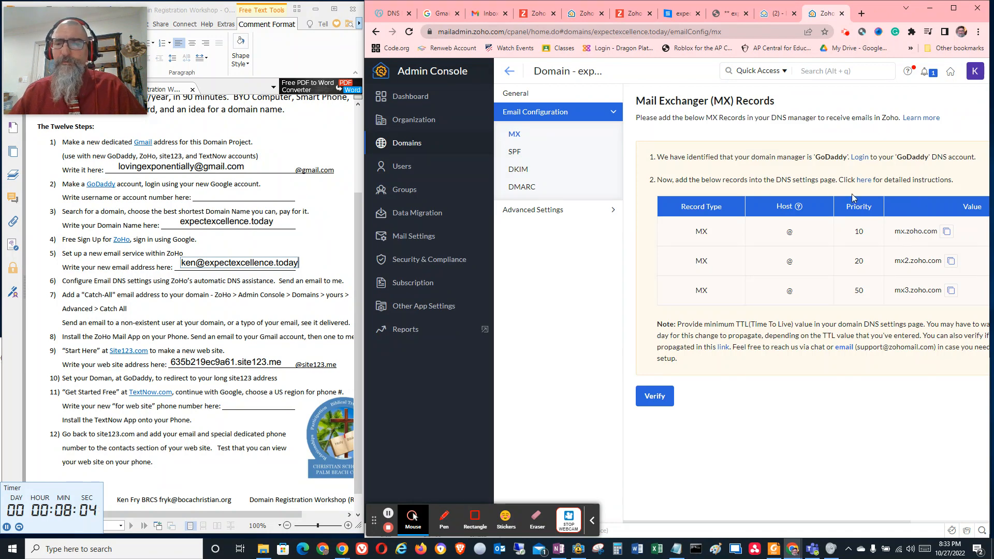
Copy Zoho's priority 10 mail server address mx.zoho.com and start a new MX record in GoDaddy's DNS records for expectexcellence.today
left_click(947, 232)
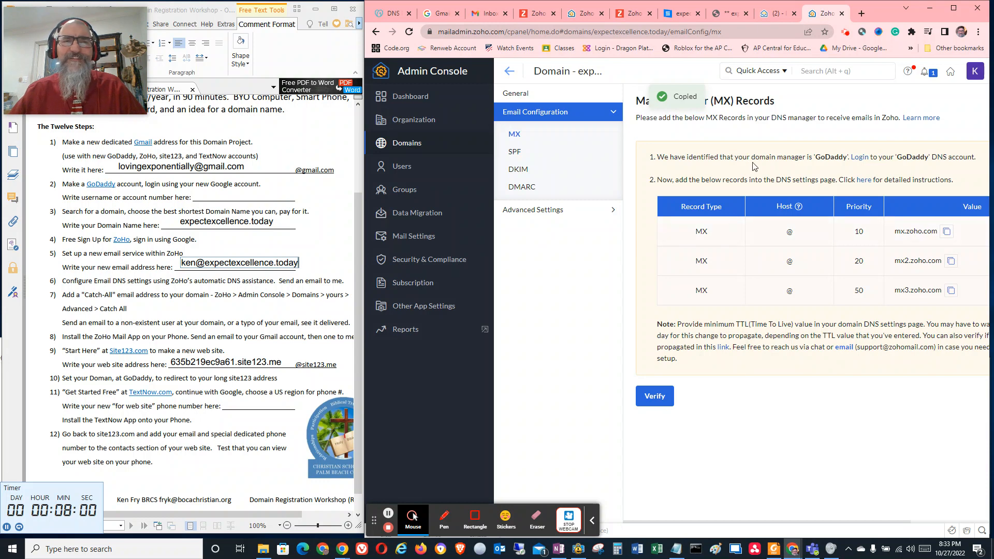
left_click(383, 13)
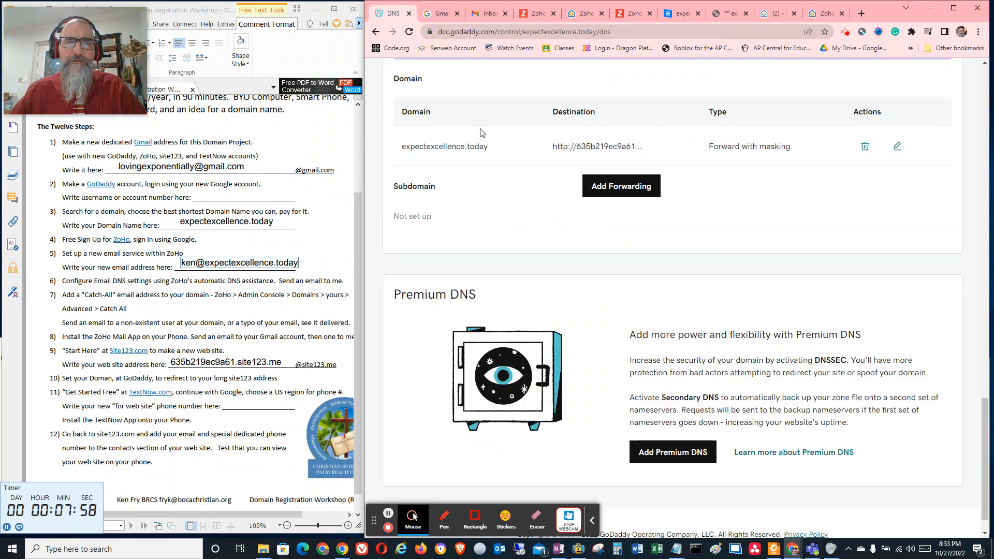
scroll(557, 195, "down", 1)
scroll(558, 189, "up", 10)
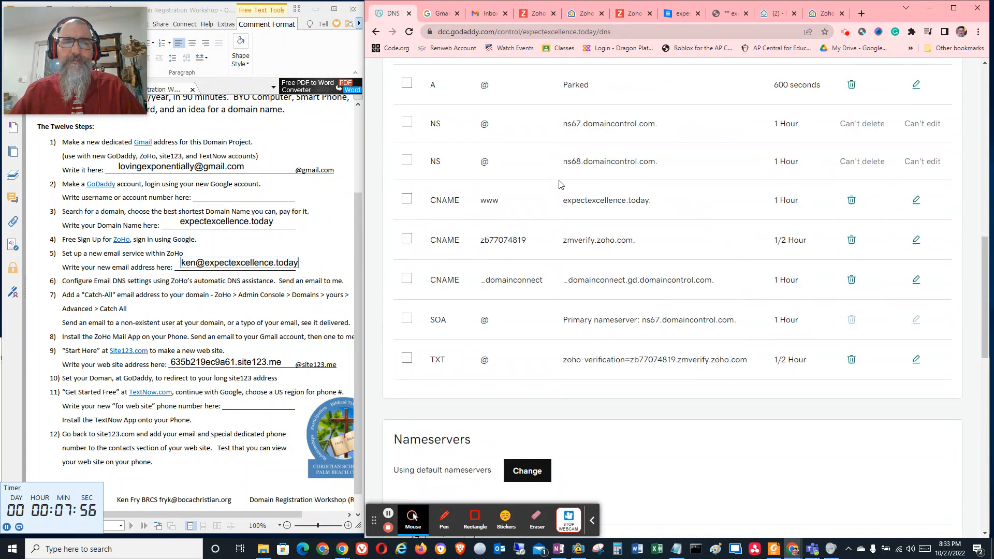
scroll(558, 185, "up", 4)
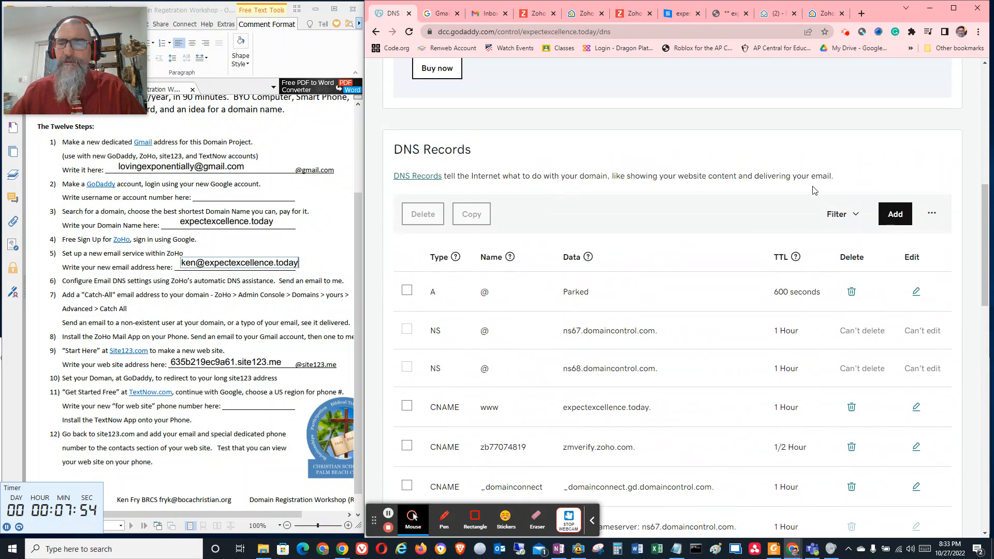
left_click(895, 214)
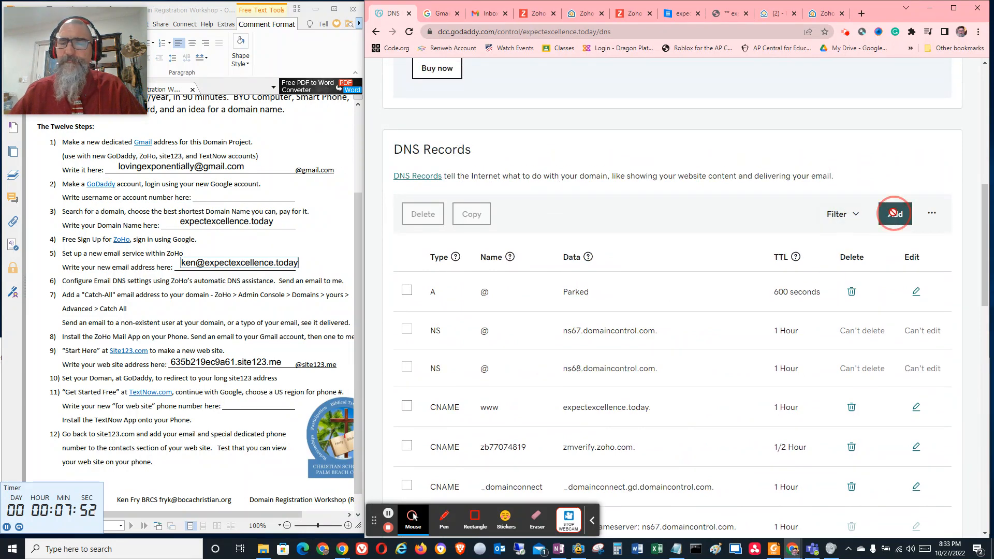
left_click(474, 306)
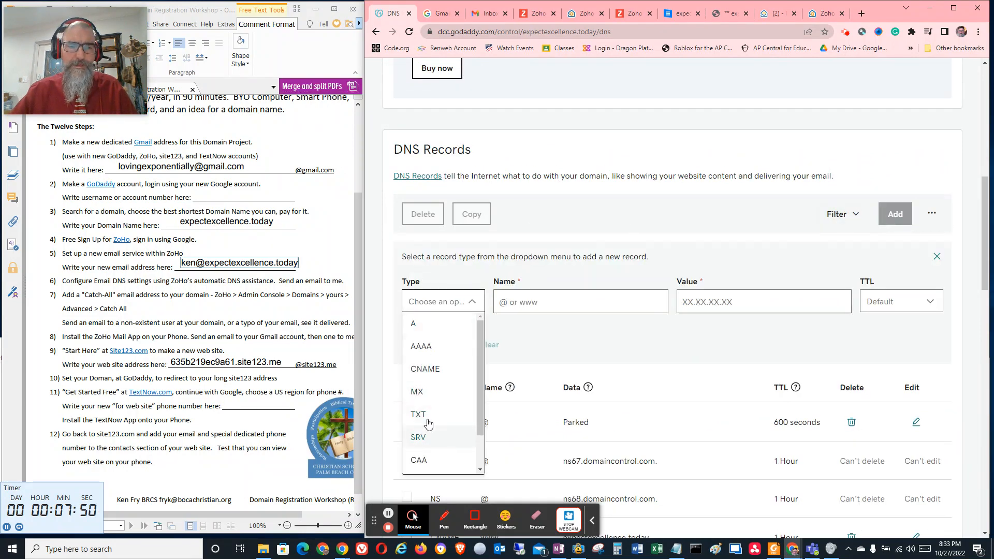
left_click(450, 390)
Add the MX record with name @, priority 10, value mx.zoho.com and a TTL of 1/2 Hour
left_click(534, 311)
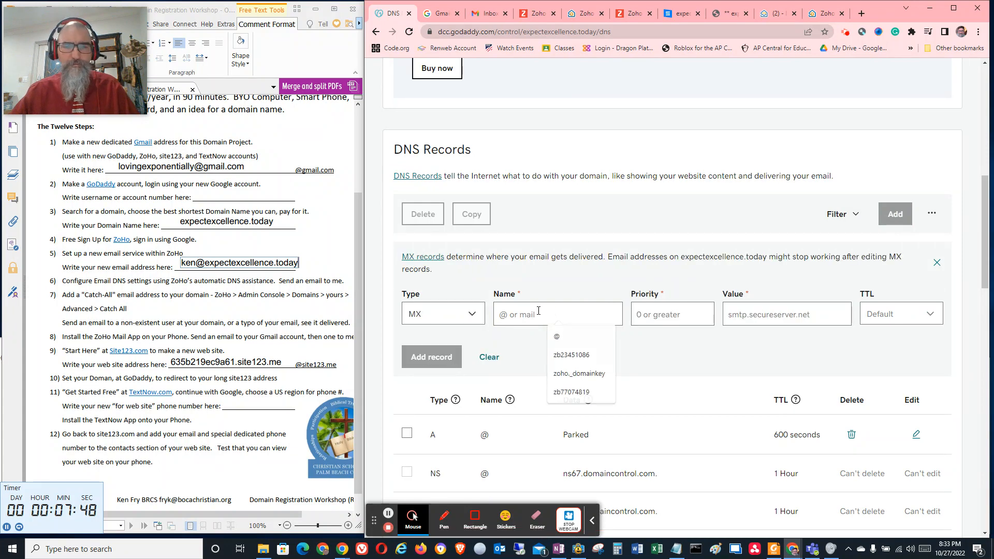
type("@")
left_click(672, 309)
type("10")
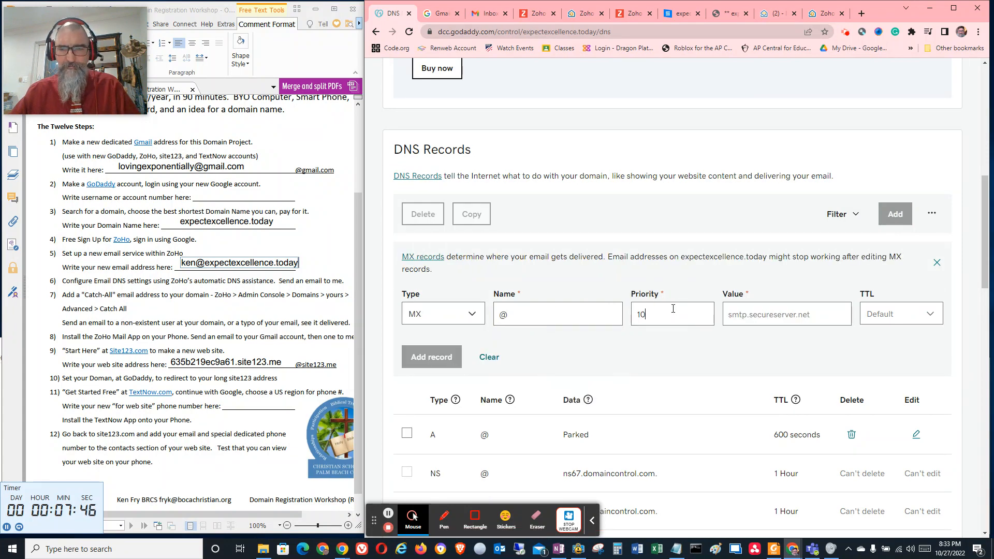
left_click(744, 315)
type("mx.zoho.com")
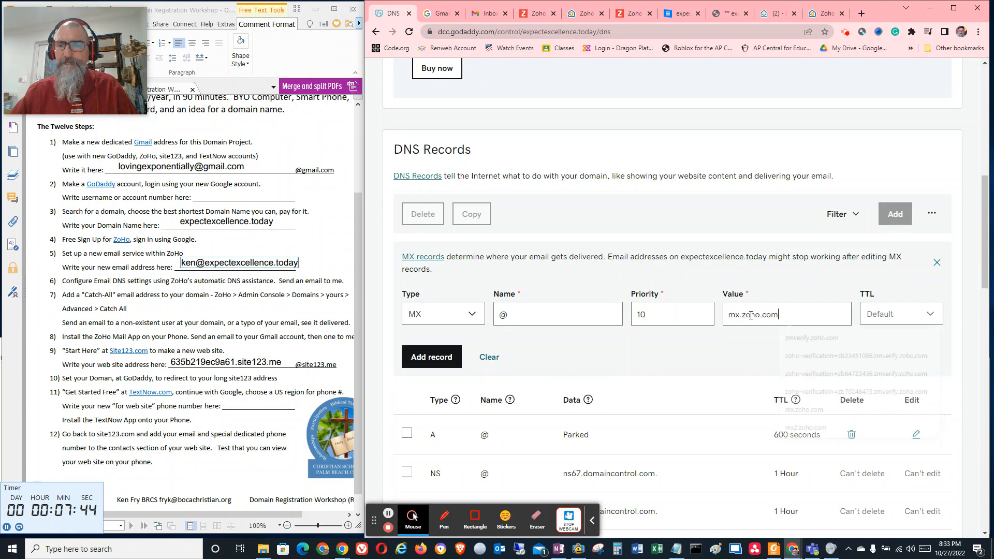
left_click(886, 317)
left_click(882, 334)
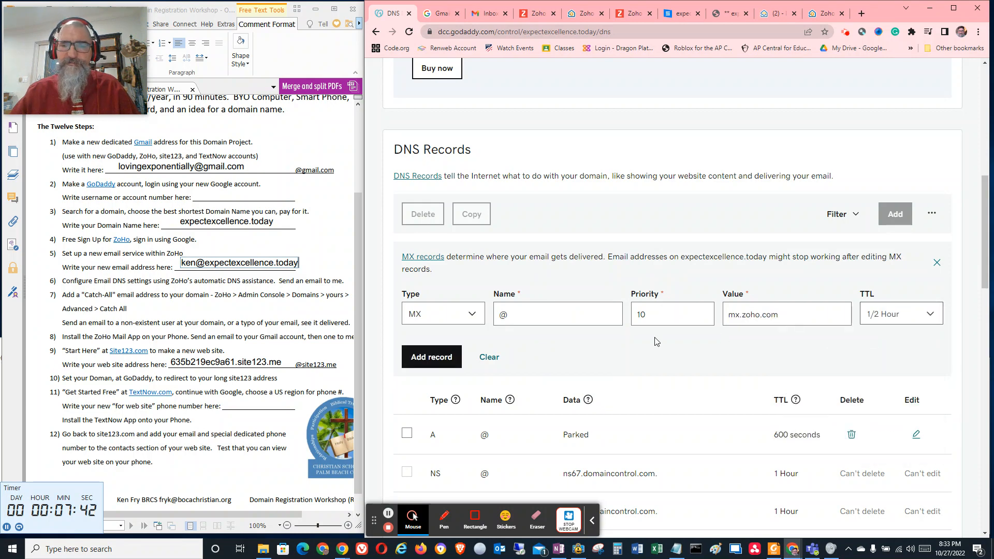
left_click(456, 358)
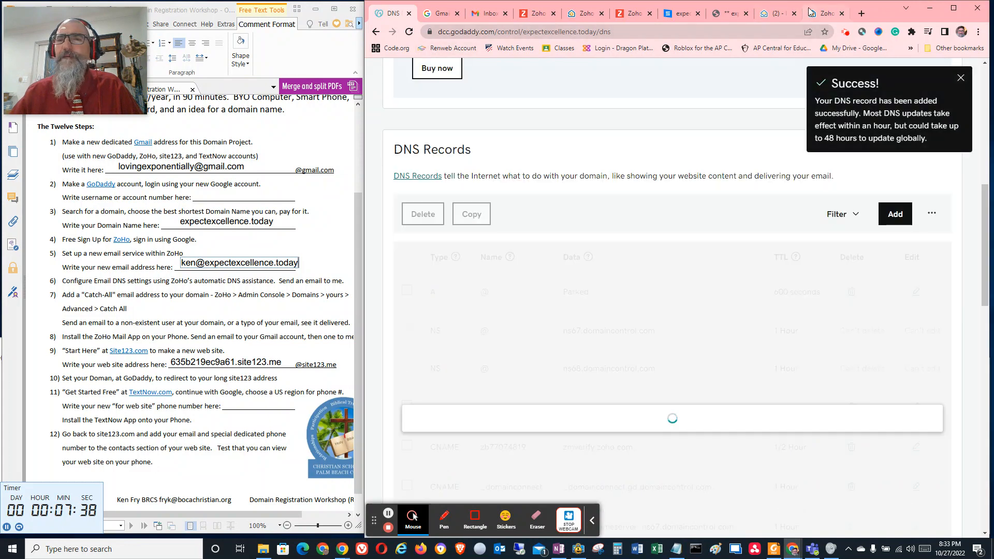
Copy the mx2.zoho.com address from Zoho's MX records page and start another MX record at GoDaddy
left_click(823, 13)
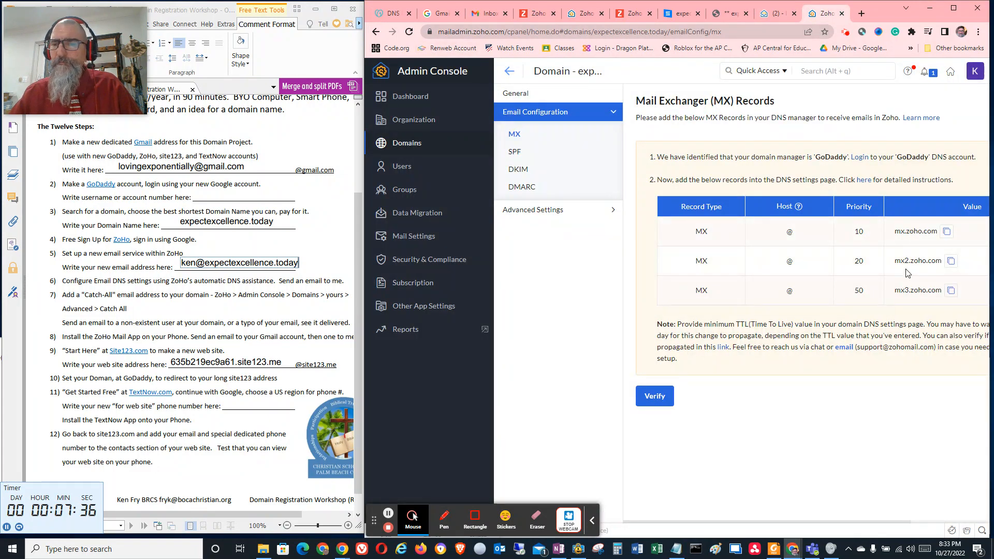
left_click(951, 262)
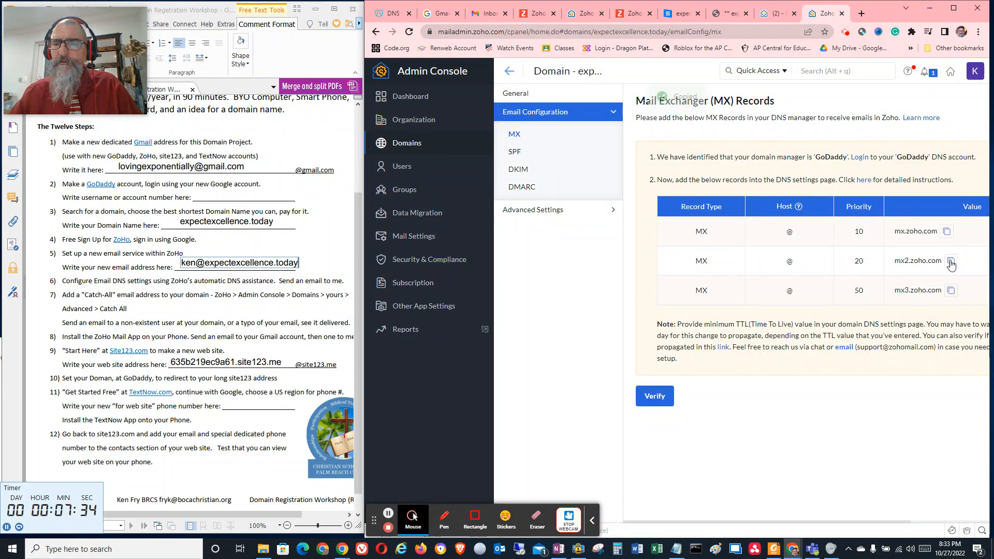
left_click(392, 15)
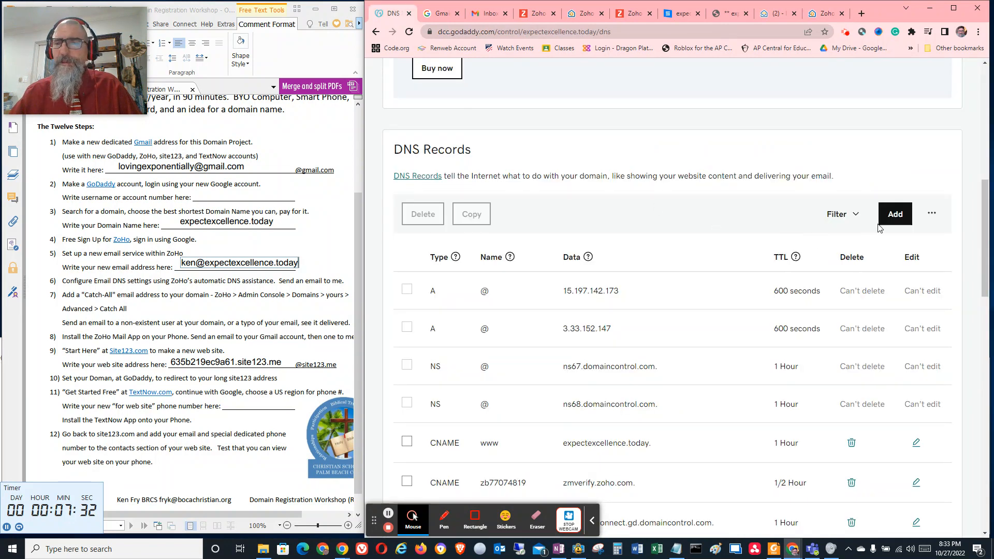
left_click(895, 214)
left_click(469, 303)
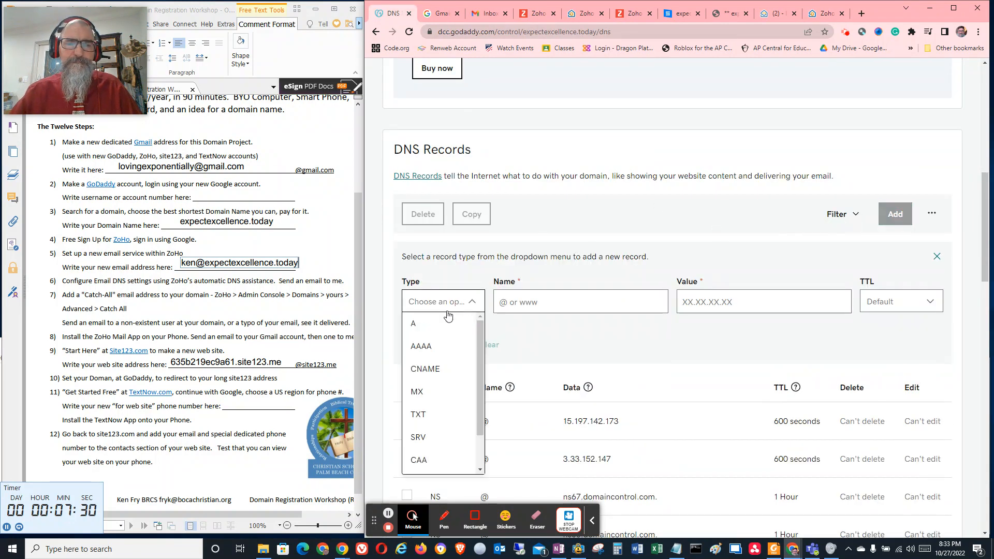
left_click(420, 391)
Add the MX record with name @, priority 20 and value mx2.zoho.com, keeping the default TTL
left_click(527, 326)
type("@")
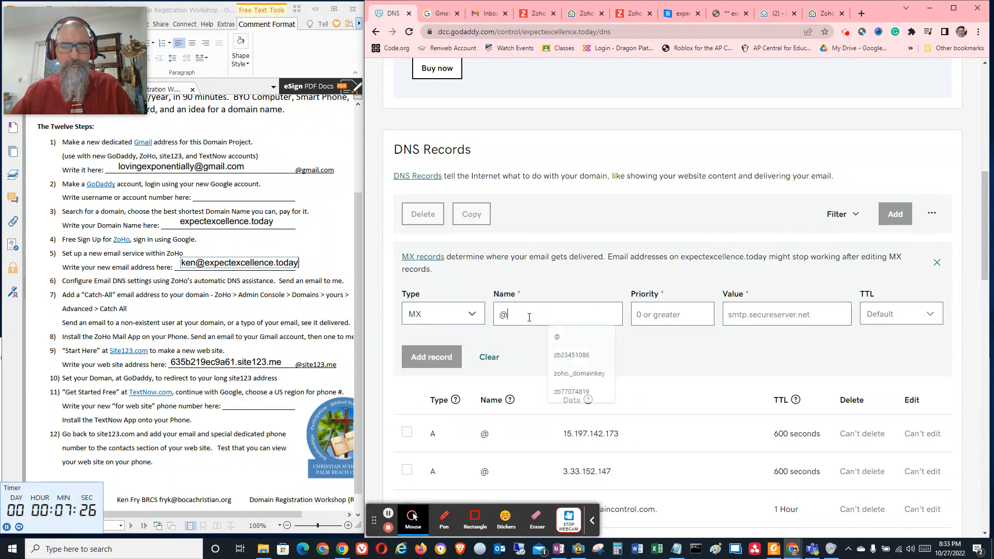
left_click(663, 314)
type("20")
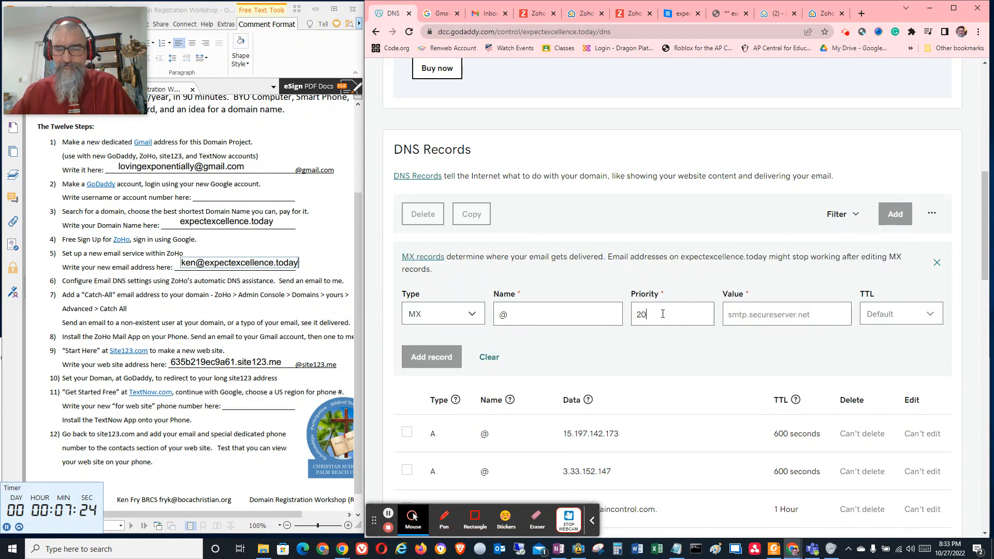
left_click(756, 316)
key("ctrl+v")
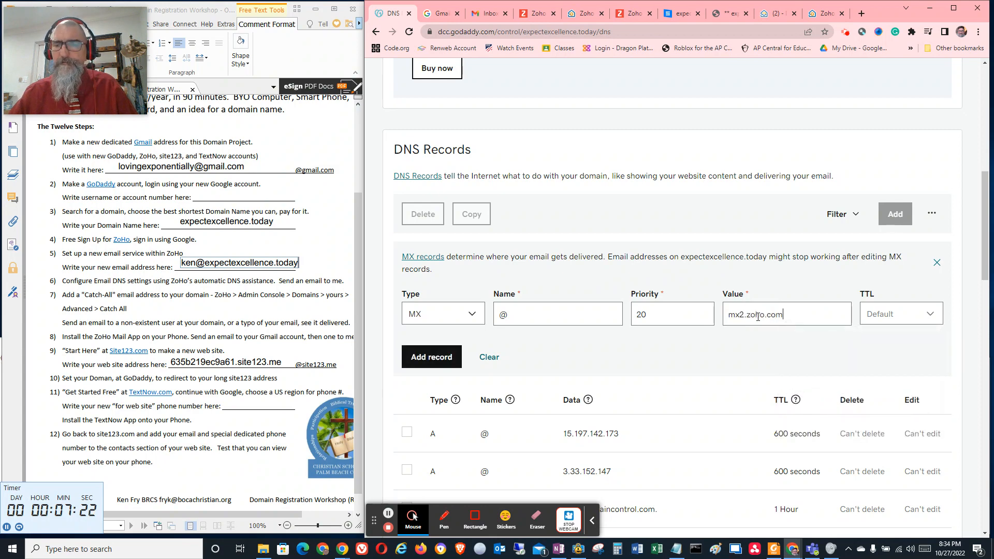
left_click(445, 357)
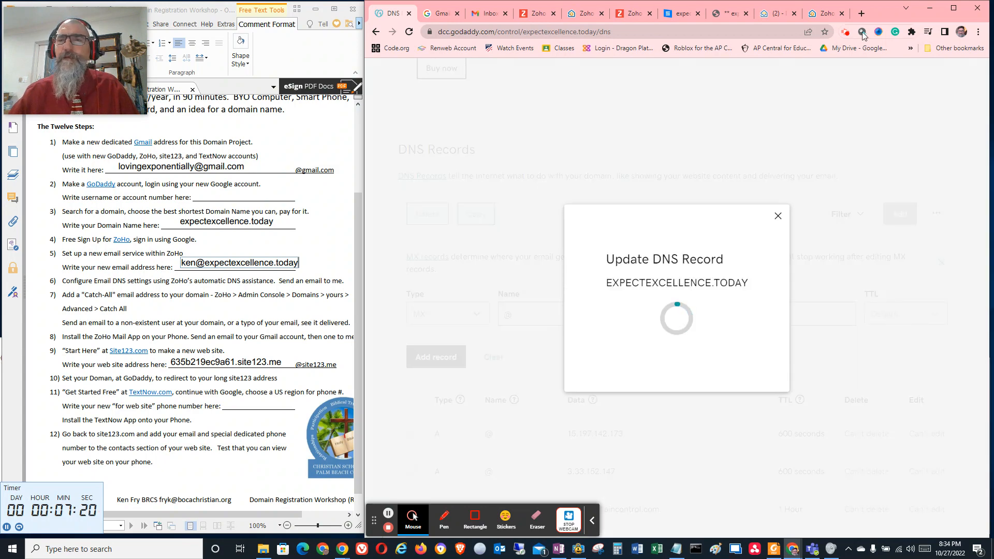
Copy the mx3.zoho.com address from Zoho's MX records page and start a third MX record at GoDaddy
left_click(824, 13)
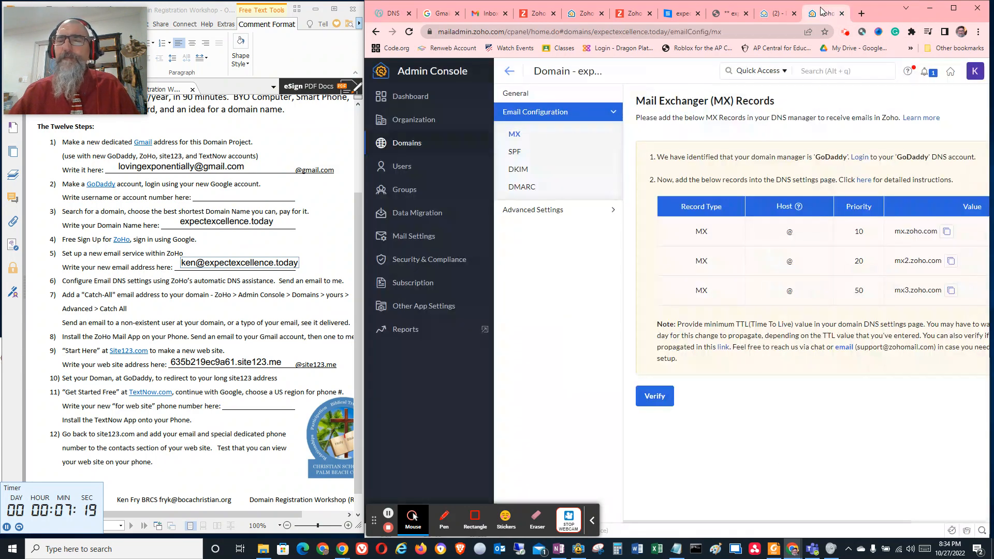
left_click(950, 290)
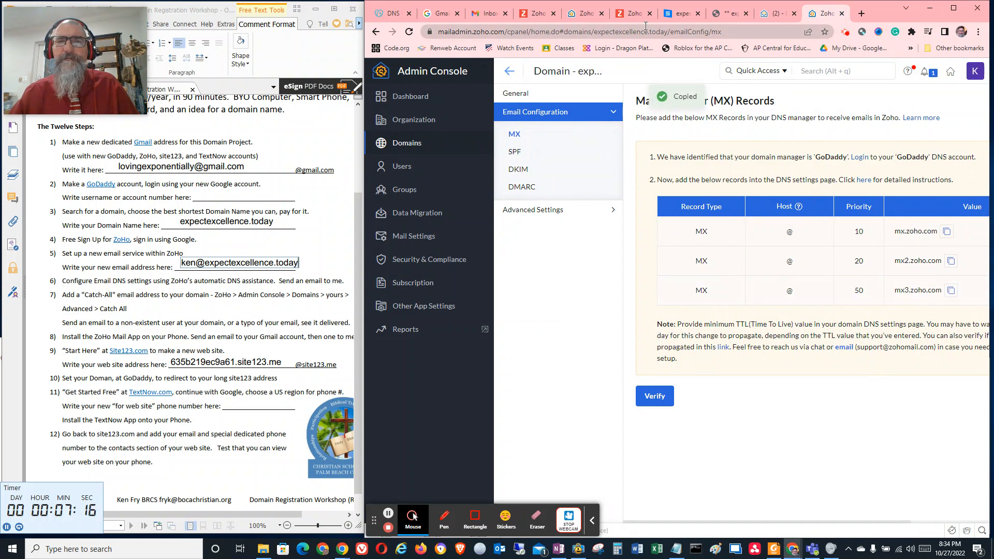
left_click(391, 12)
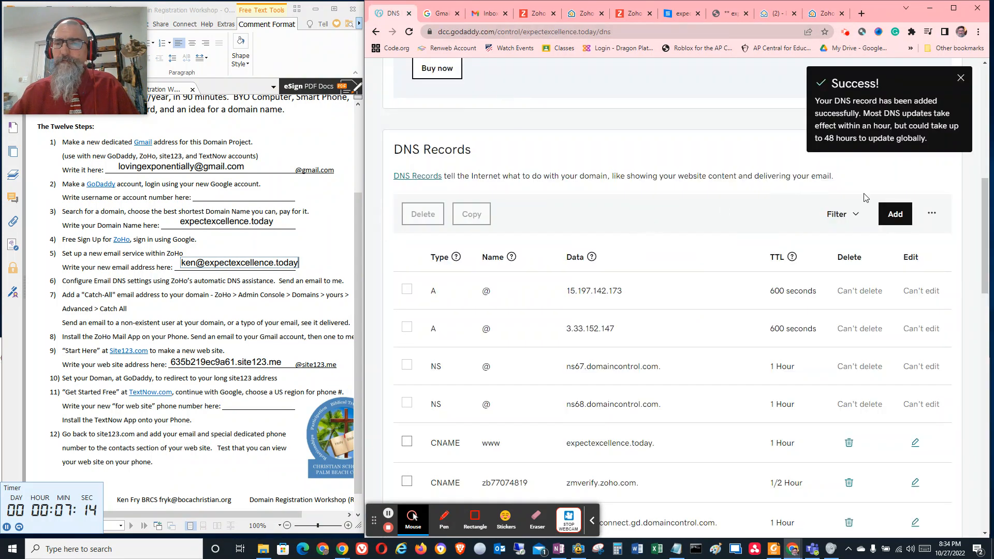
left_click(895, 214)
left_click(458, 306)
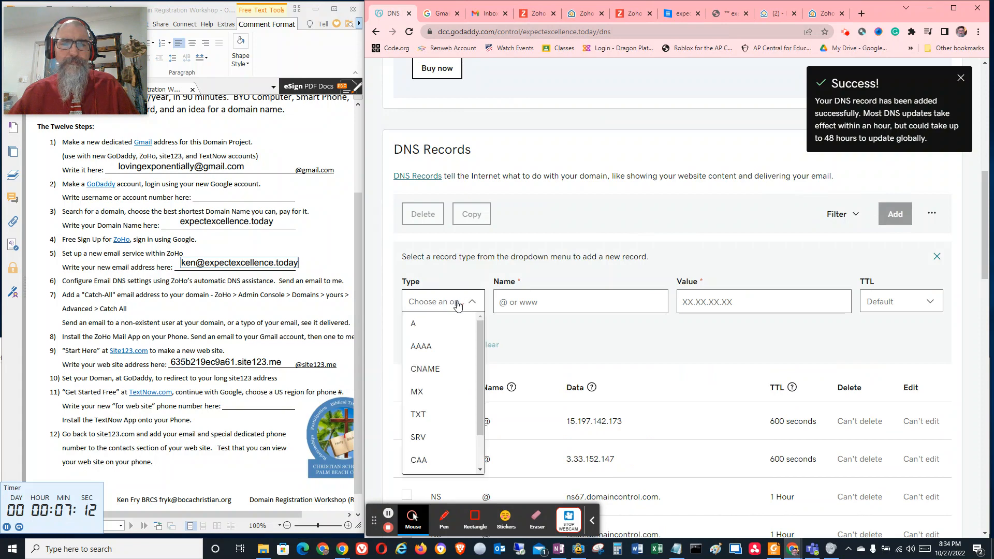
left_click(424, 391)
Add the MX record with name @, priority 50, value mx3.zoho.com and a TTL of 1/2 Hour
left_click(522, 311)
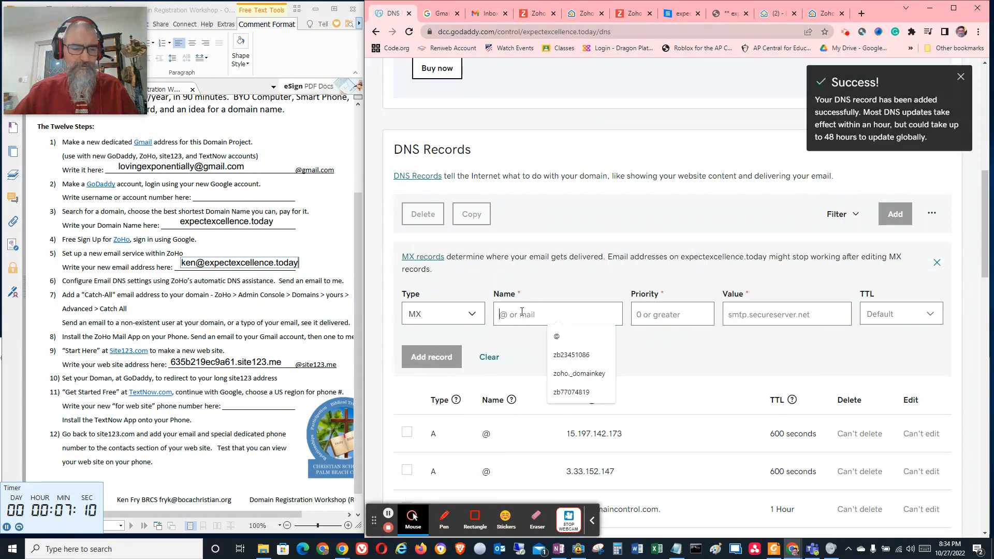
type("@")
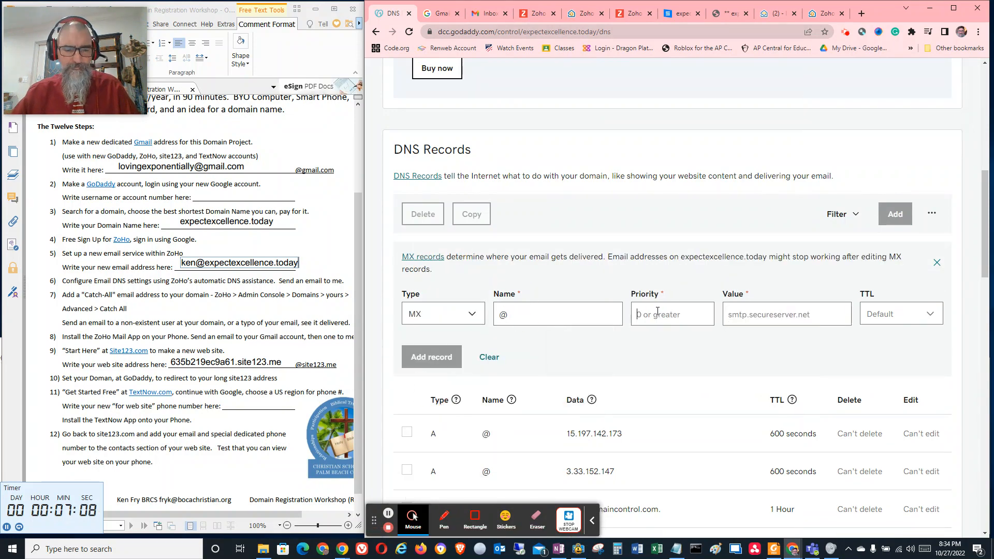
type("50")
left_click(775, 316)
left_click(779, 334)
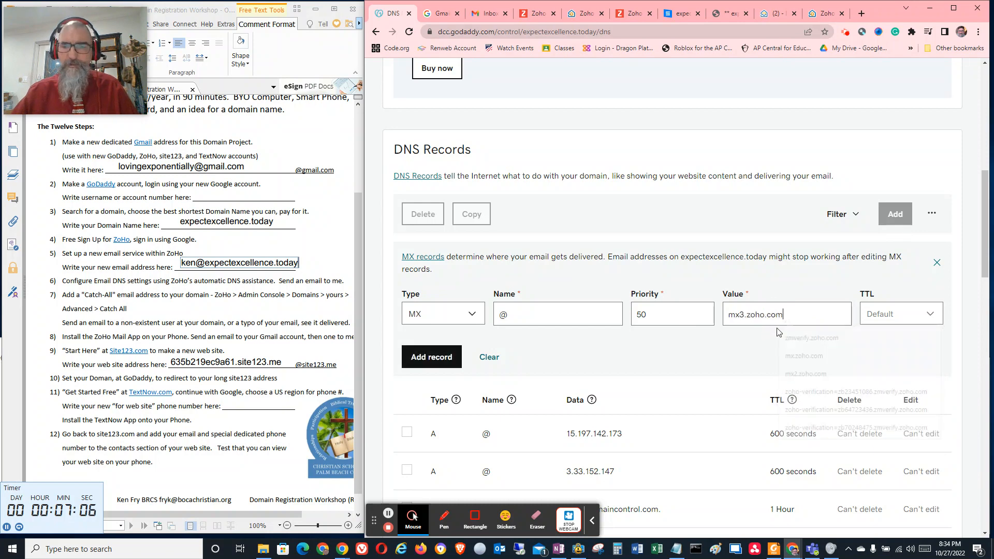
left_click(889, 316)
left_click(879, 335)
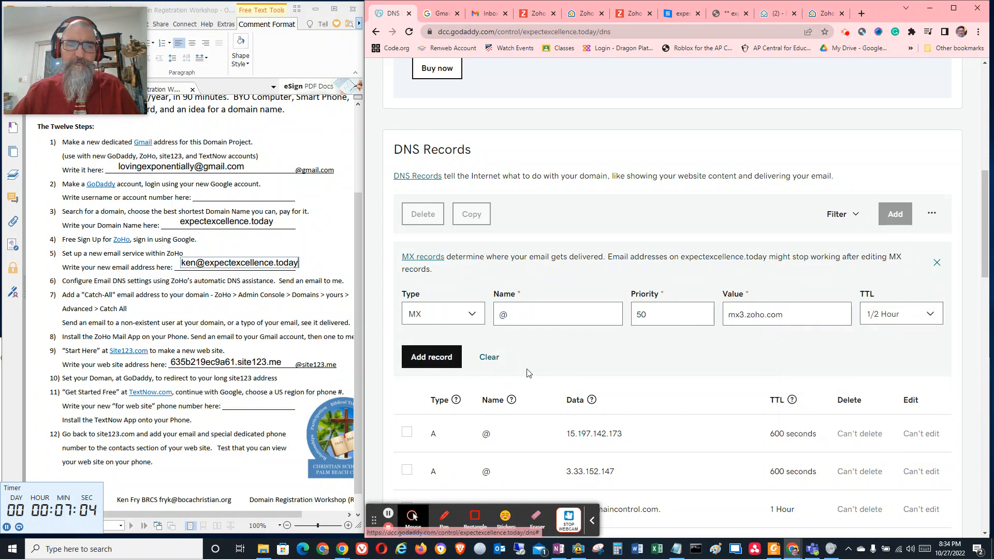
left_click(435, 357)
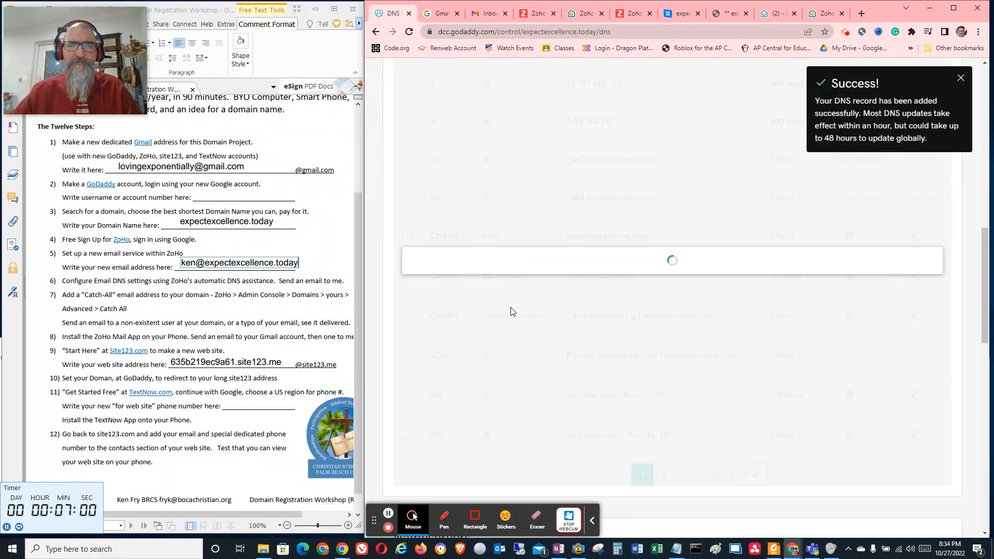
Show 50 DNS records per page and check the three Zoho MX entries in the list
scroll(516, 304, "down", 4)
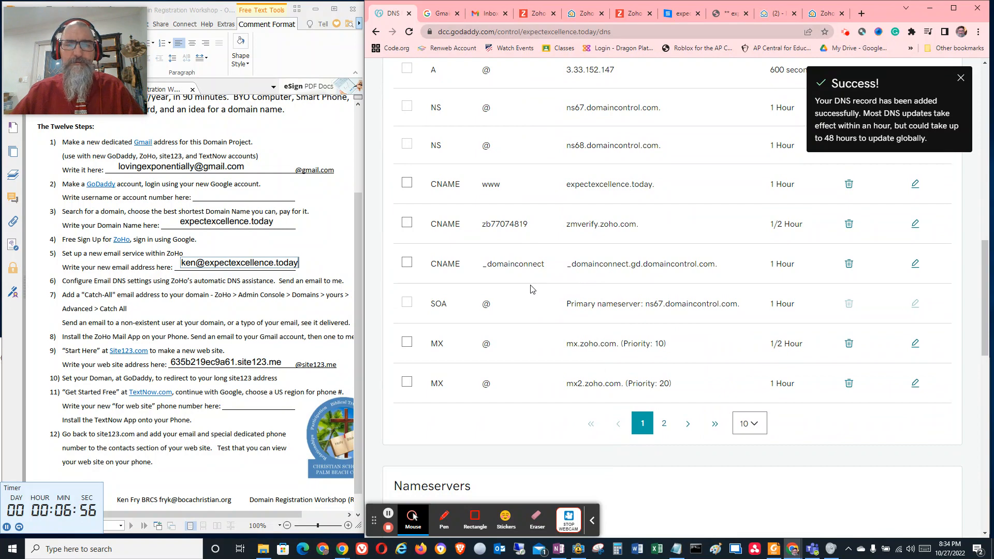
scroll(621, 342, "down", 1)
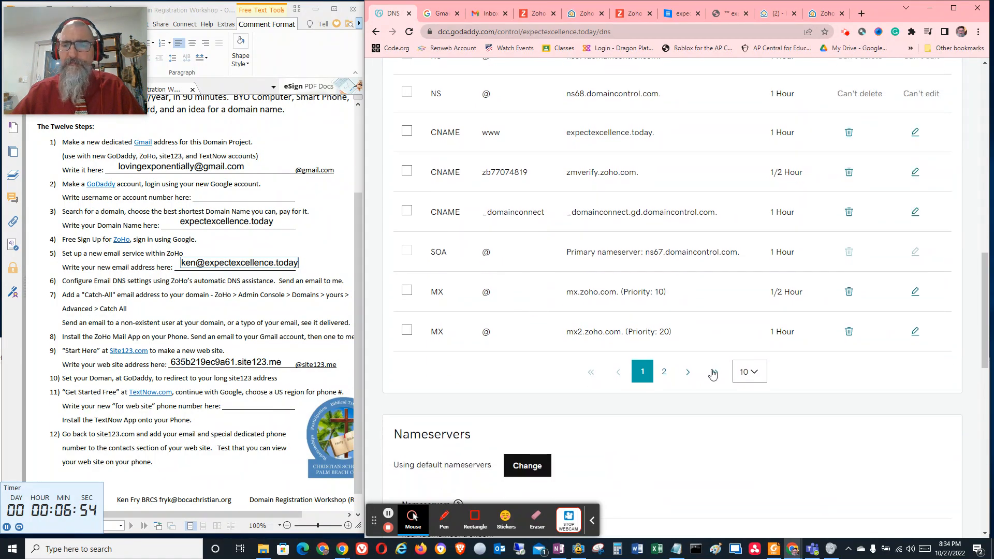
left_click(749, 372)
left_click(745, 441)
scroll(571, 301, "down", 5)
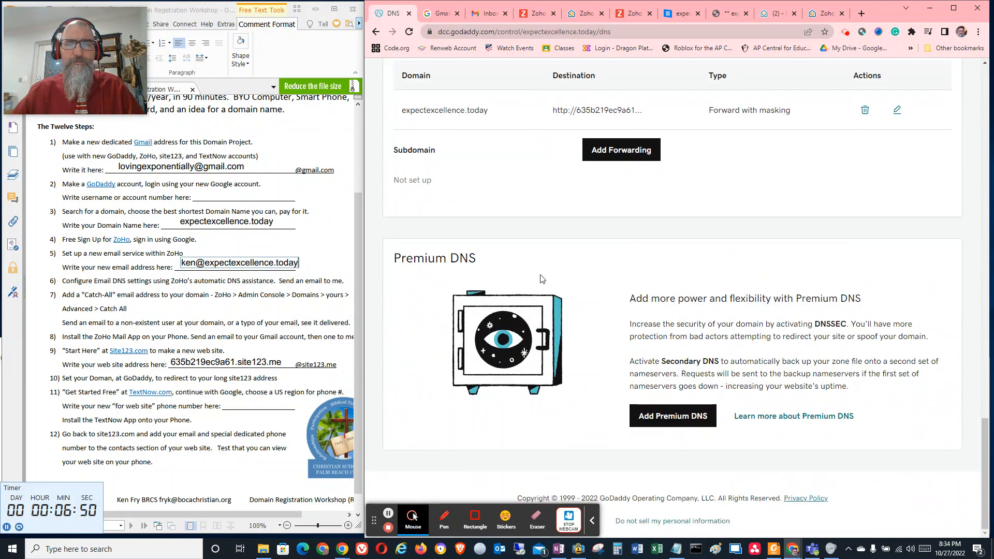
scroll(541, 279, "up", 10)
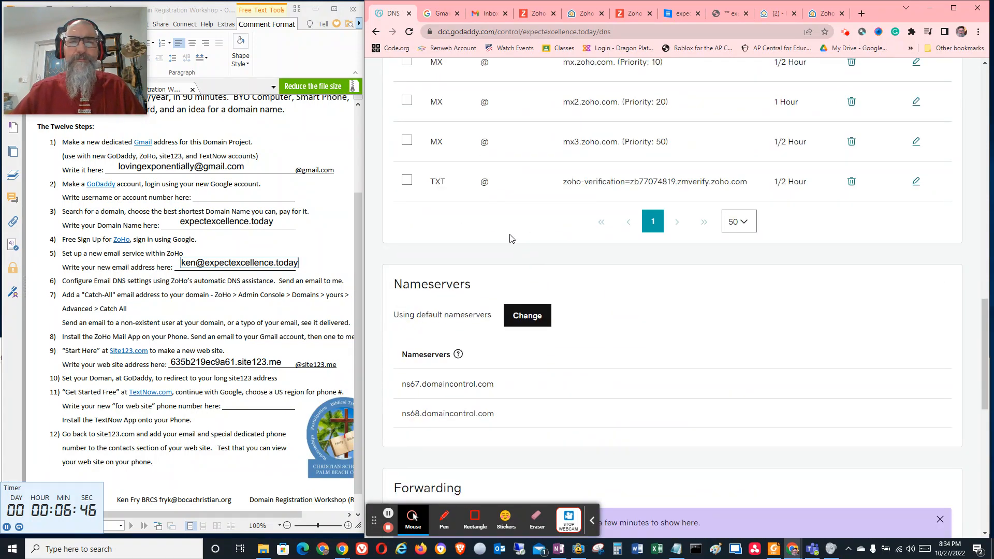
scroll(519, 226, "up", 2)
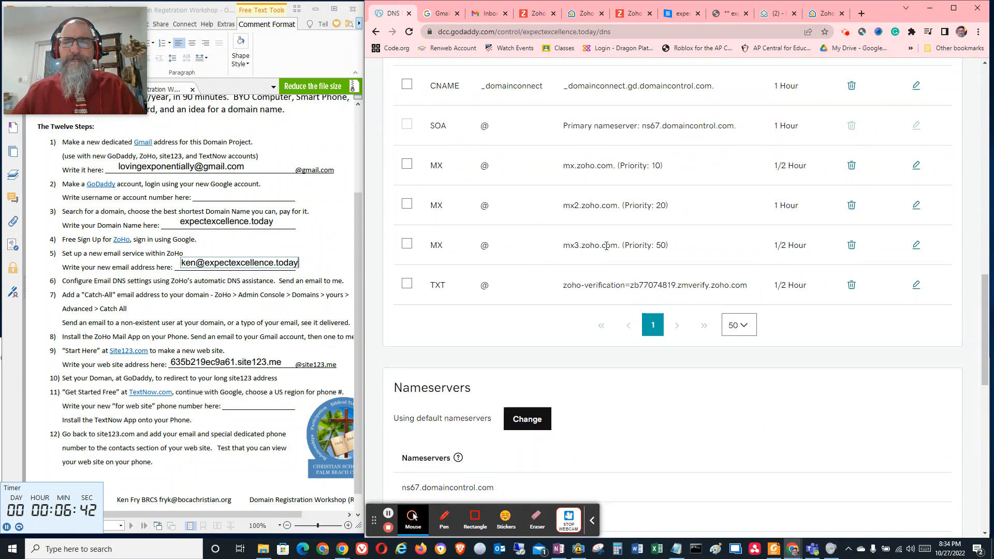
Verify the MX records of expectexcellence.today in the Zoho Admin Console
left_click(827, 16)
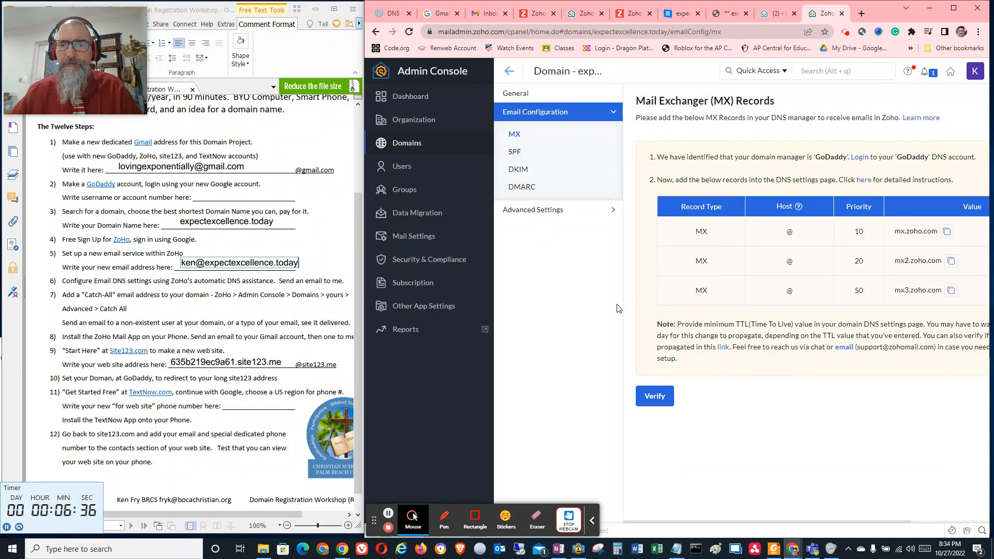
left_click(655, 396)
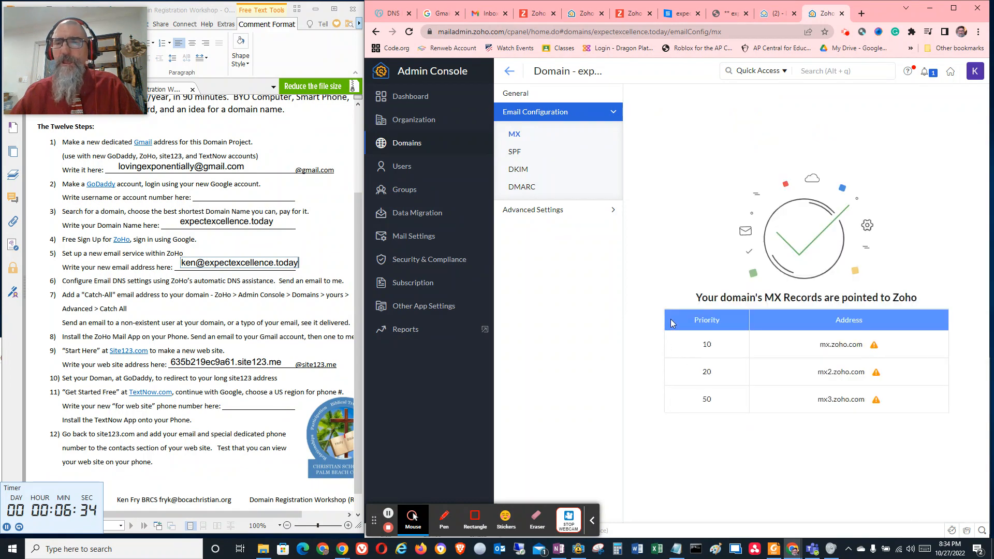
Reload the MX status of expectexcellence.today, open the domain's pending SPF configuration and copy its TXT record value
left_click(410, 35)
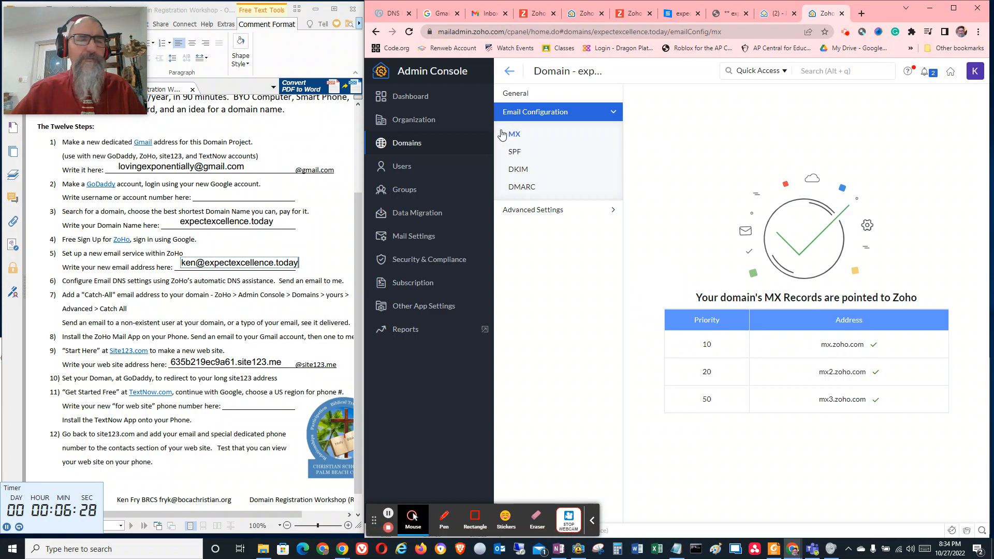
left_click(521, 105)
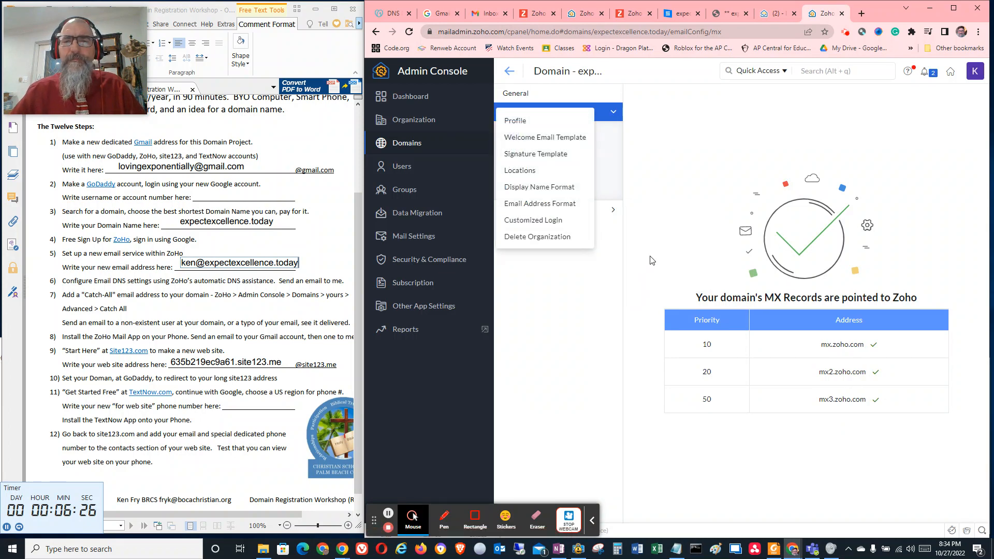
left_click(686, 160)
left_click(509, 71)
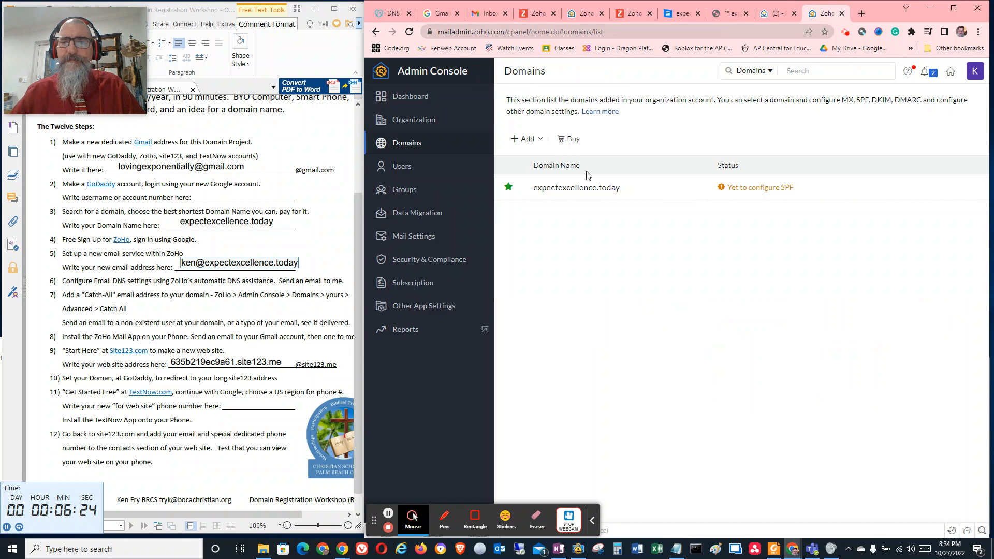
left_click(752, 188)
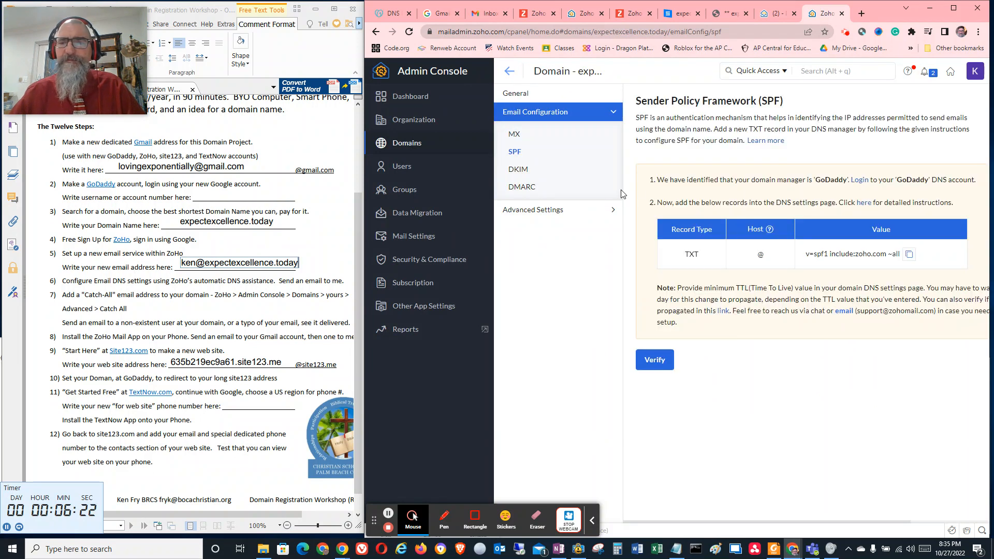
left_click(910, 255)
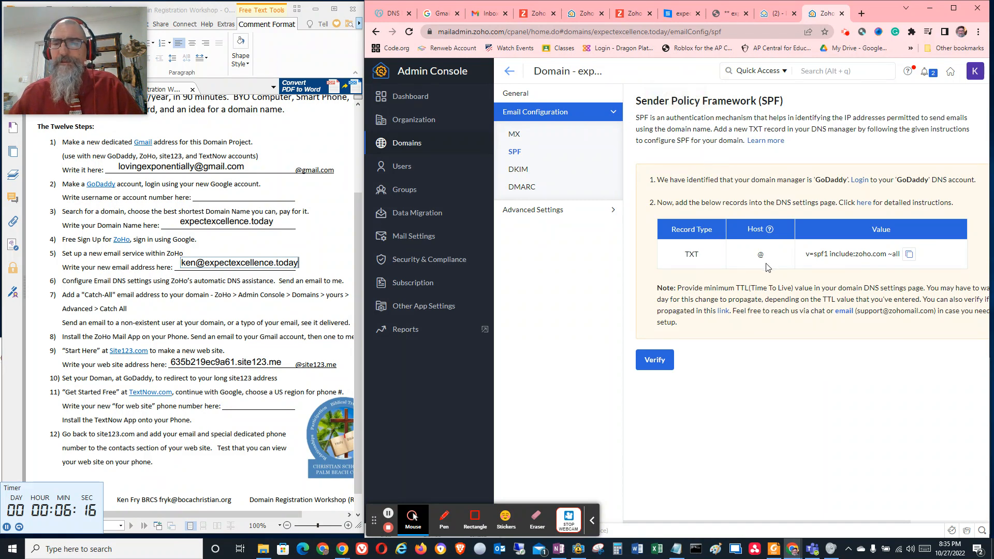
Add a TXT record in the GoDaddy DNS records with name @ and the value v=spf1 include:zoho.com ~all
left_click(389, 14)
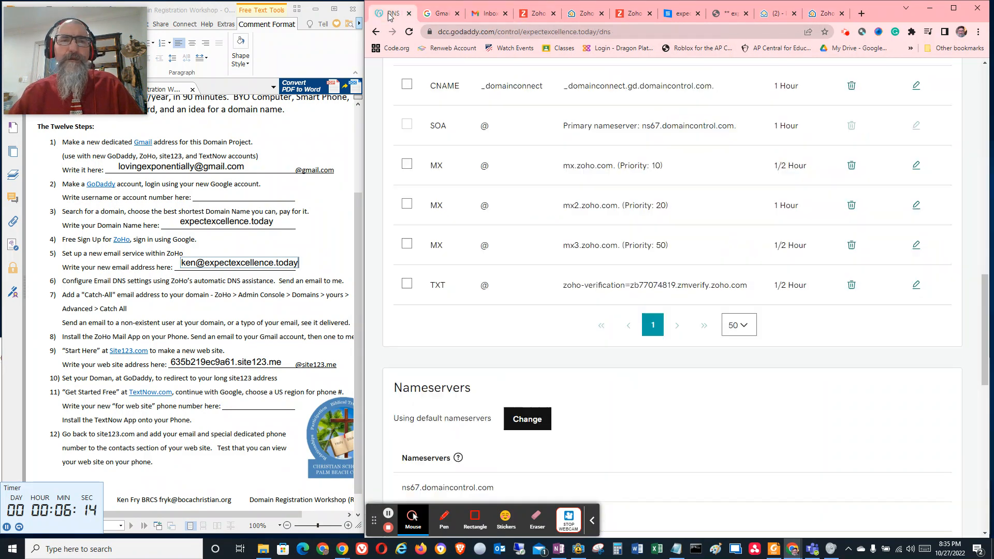
scroll(667, 184, "up", 7)
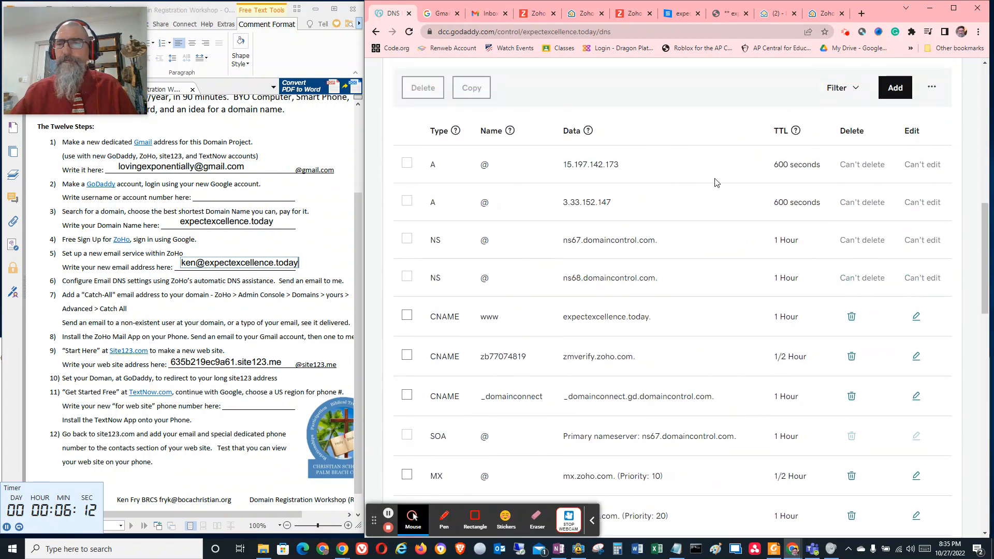
left_click(895, 88)
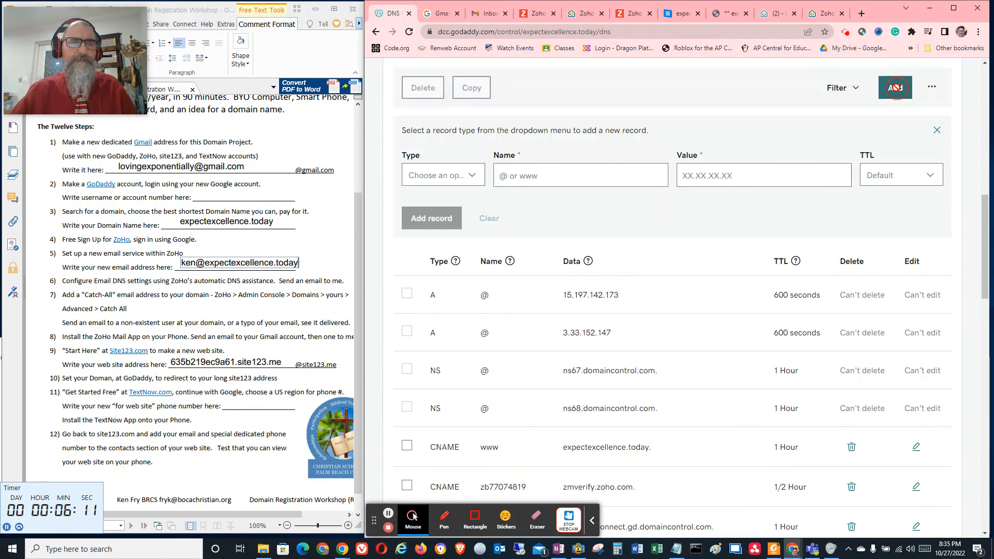
left_click(471, 179)
left_click(419, 288)
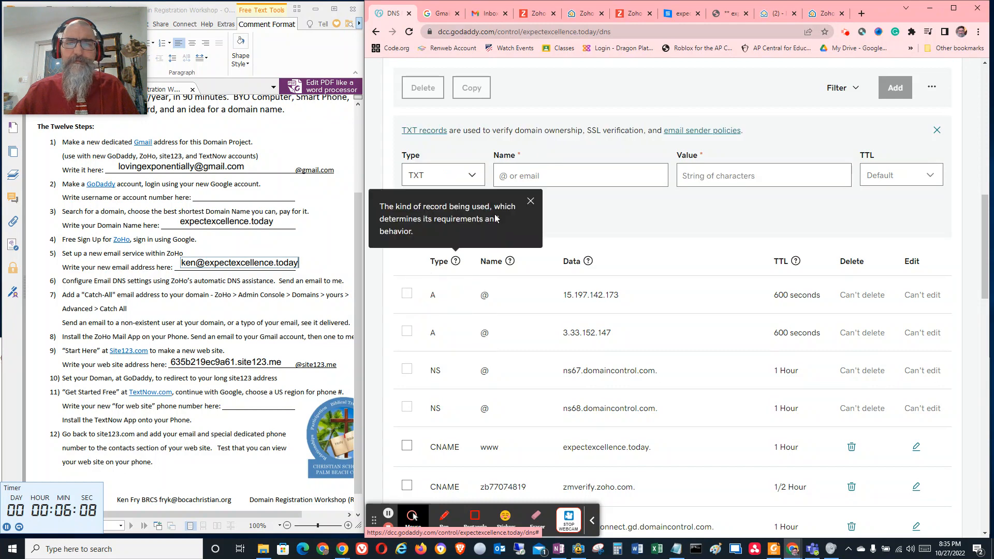
left_click(517, 175)
type("@")
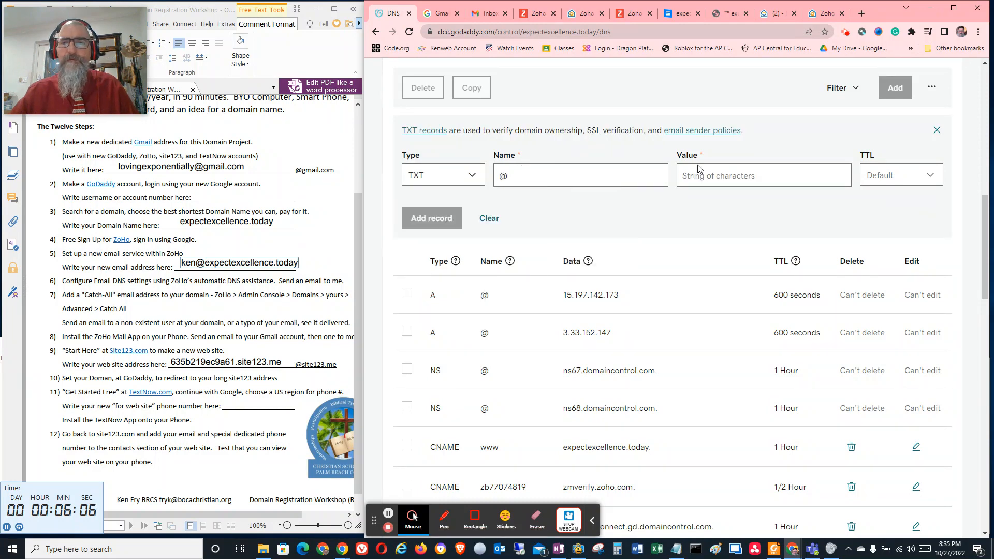
left_click(710, 176)
key("ctrl+v")
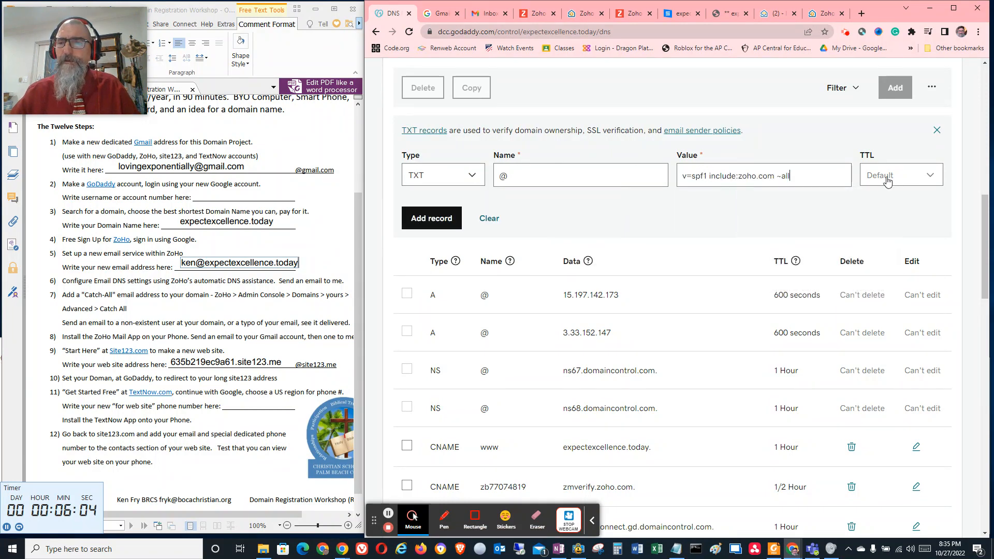
left_click(886, 180)
left_click(879, 210)
left_click(414, 217)
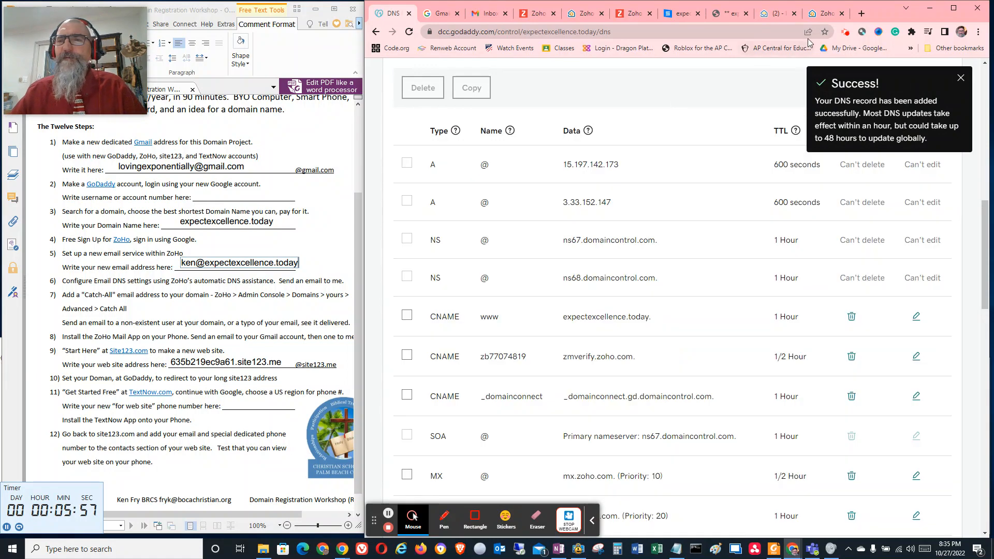
Try to verify the SPF record of expectexcellence.today in the Zoho Admin Console
left_click(824, 13)
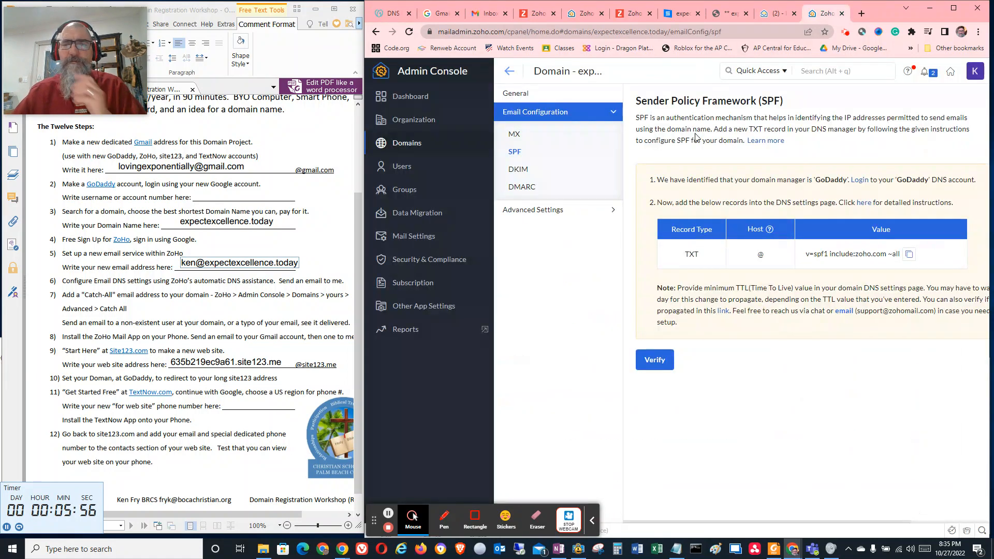
left_click(655, 357)
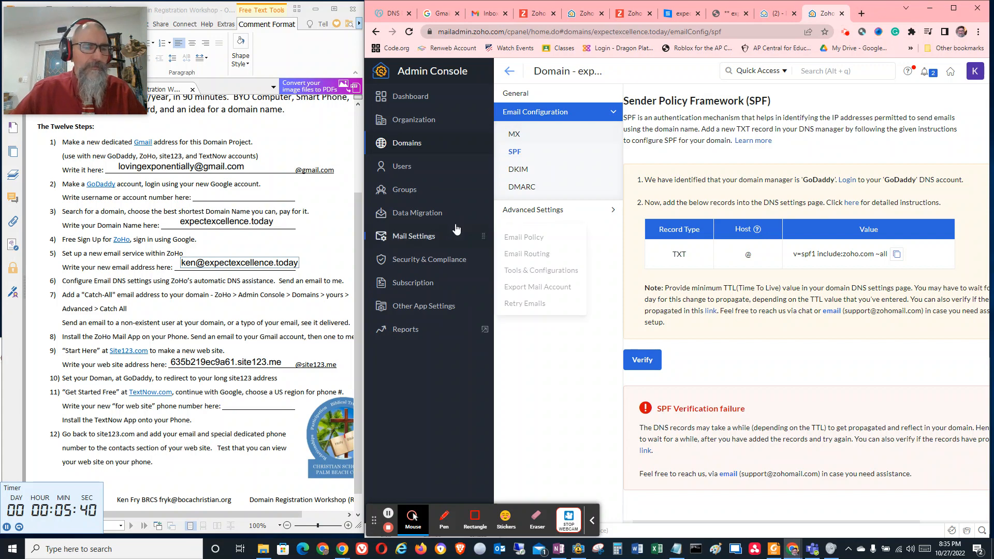
Switch to Zoho Mail and start a new message addressed to the workshop leader's school e-mail address
left_click(856, 17)
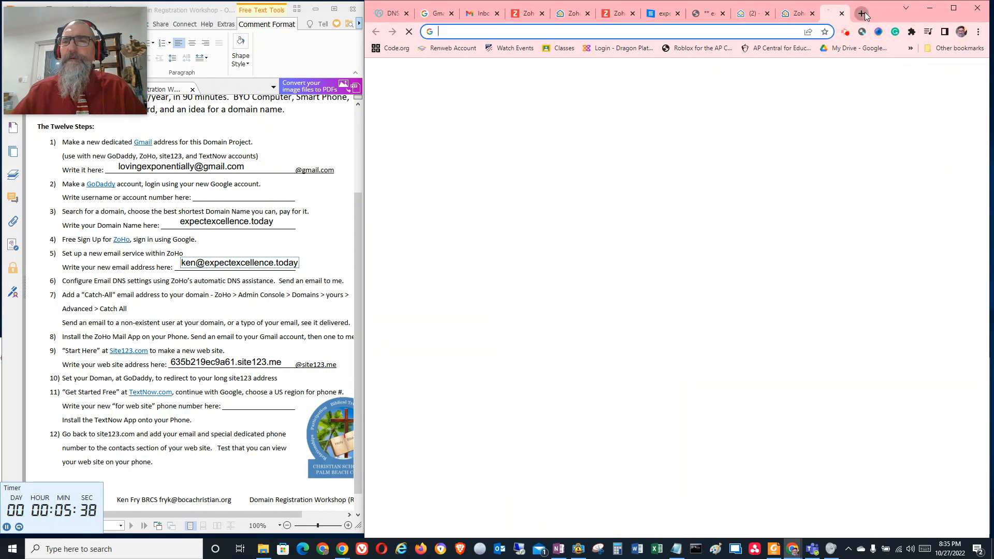
left_click(738, 13)
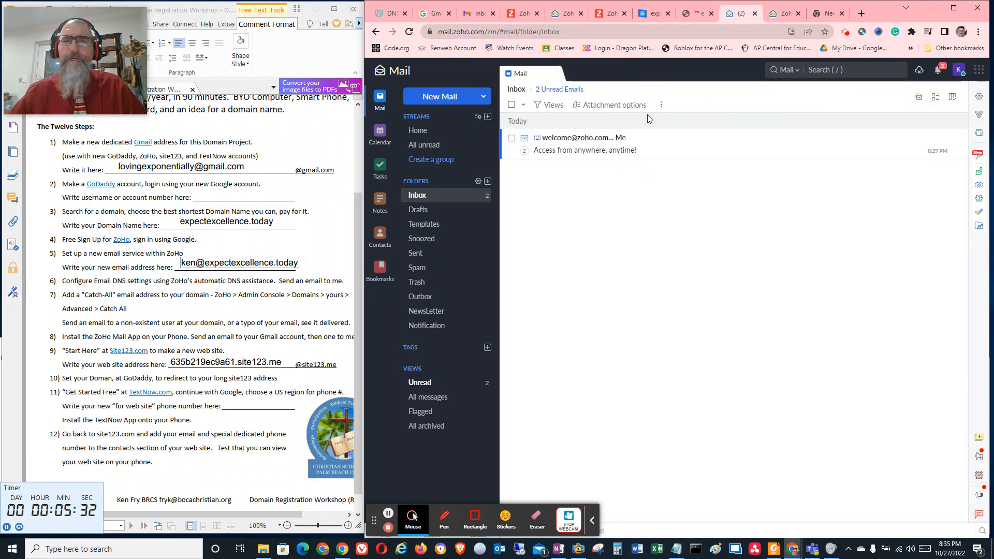
left_click(436, 99)
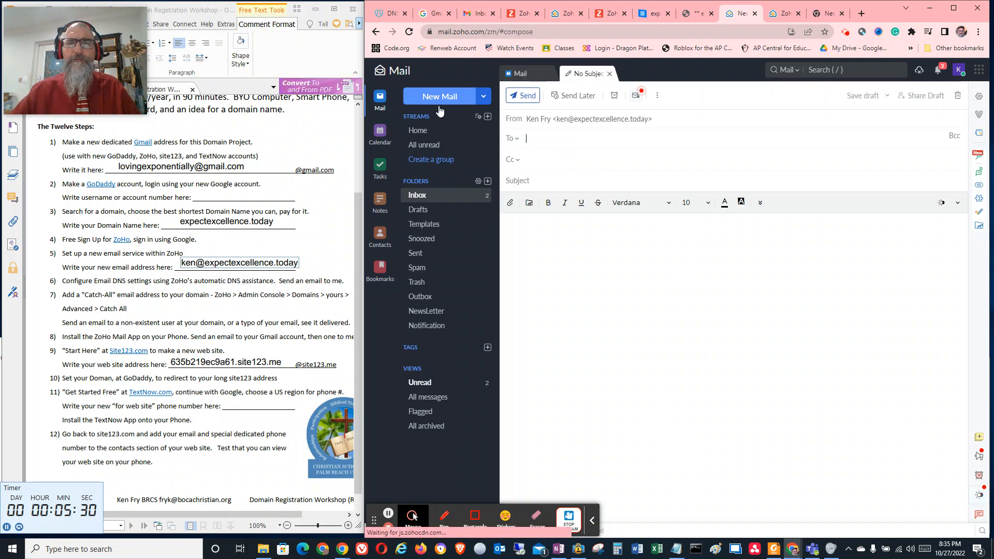
left_click(541, 137)
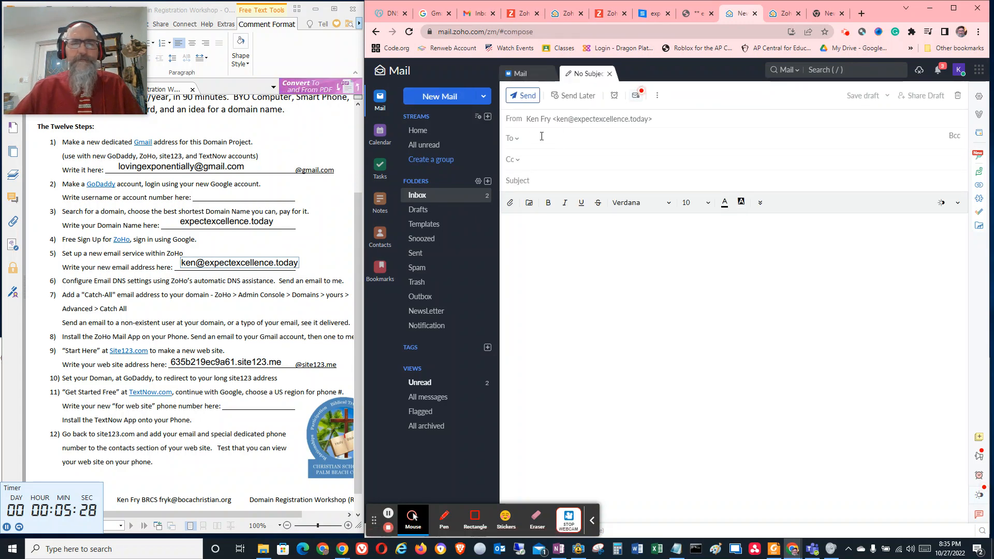
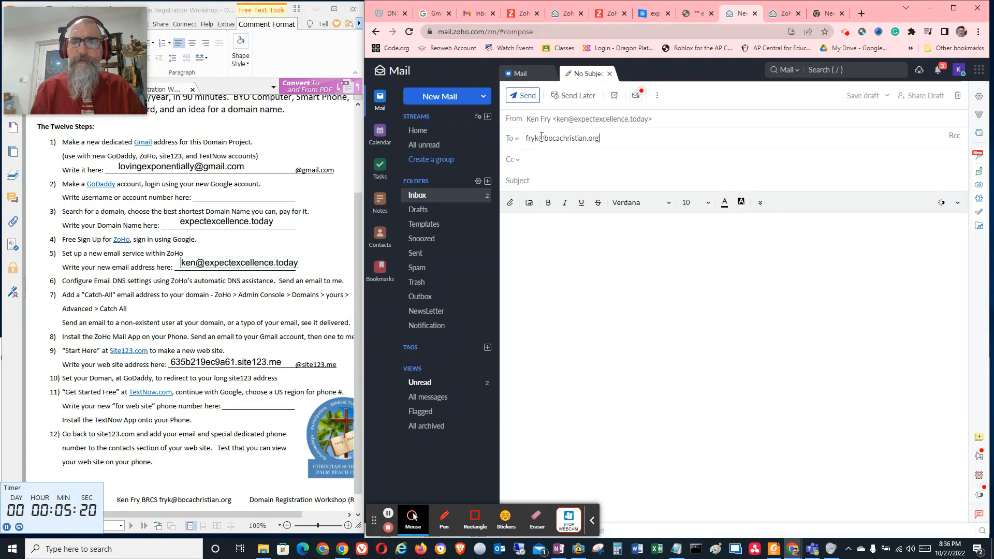
Give the message the subject Test and the body "Hi from new domain", and send it
key("Tab")
type("Test ")
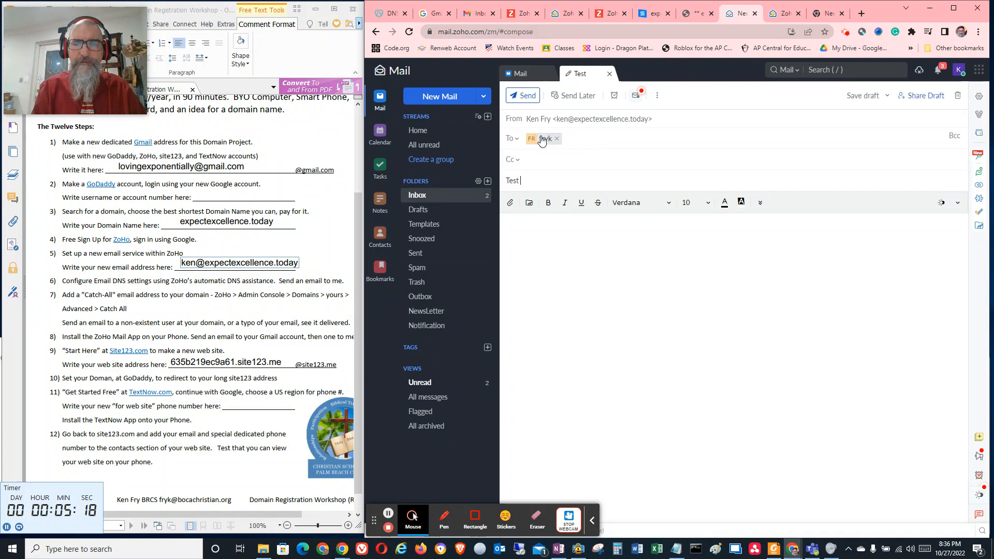
type("Hi from new domain")
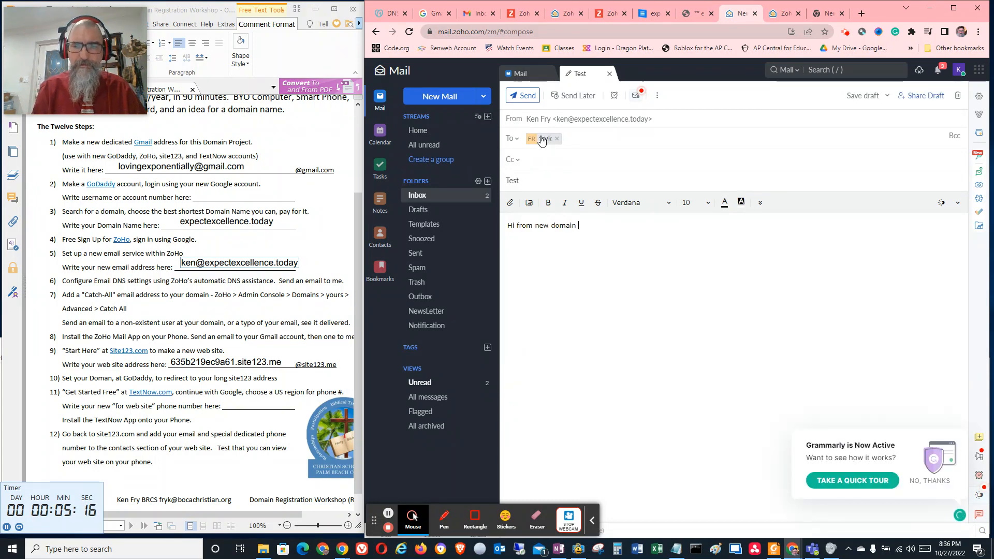
left_click(518, 95)
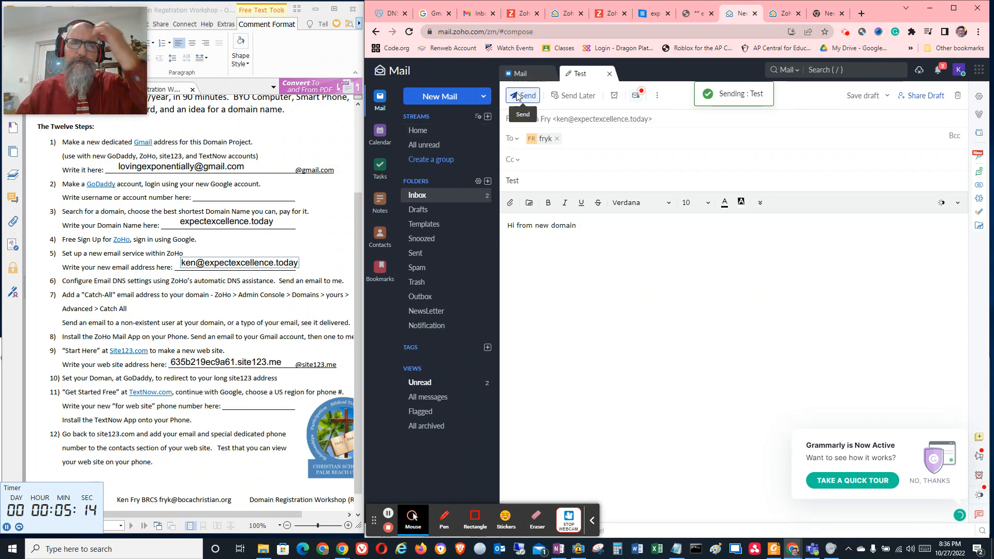
Switch to Outlook, restore its window below the browser content to view the inboxes, and return to the workshop checklist
left_click(500, 549)
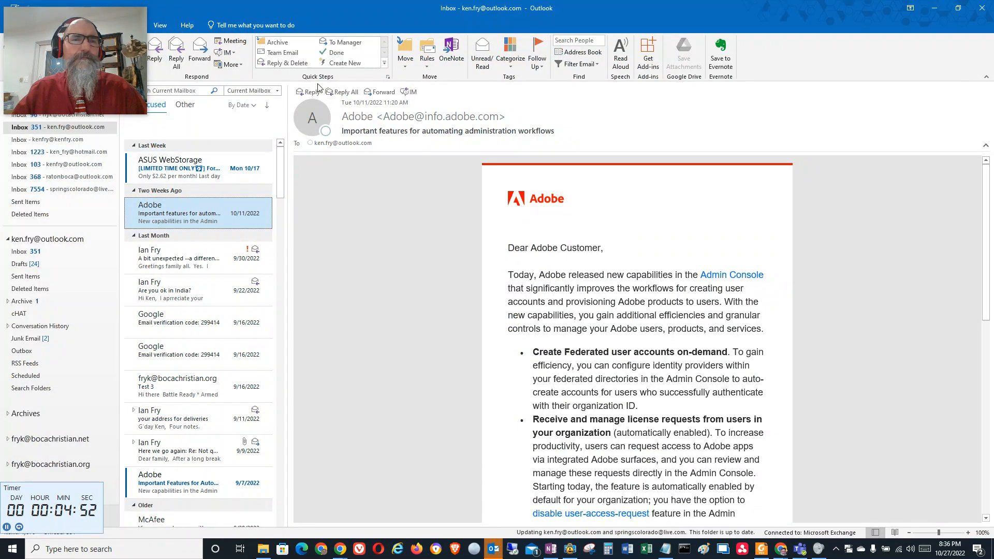
left_click_drag(381, 7, 533, 337)
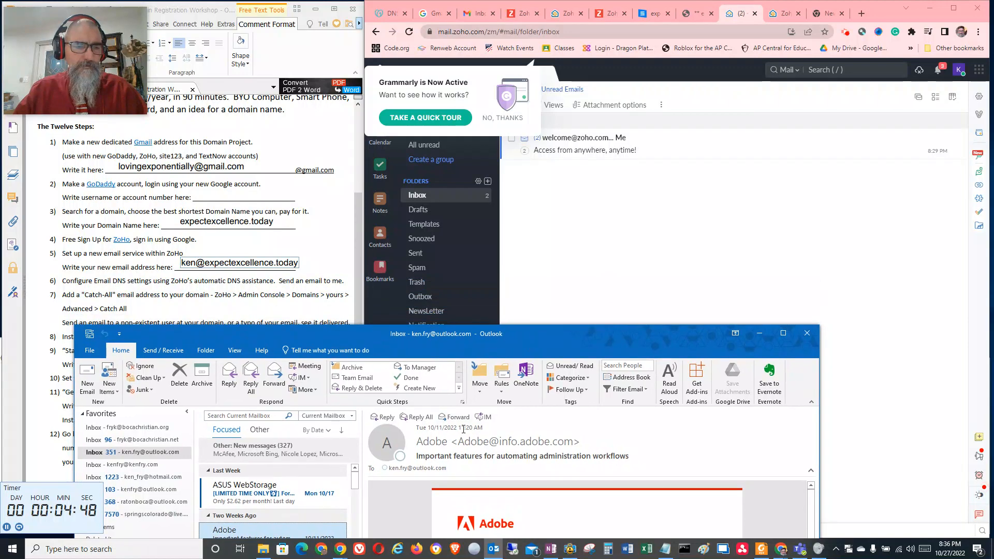
left_click_drag(368, 344, 366, 303)
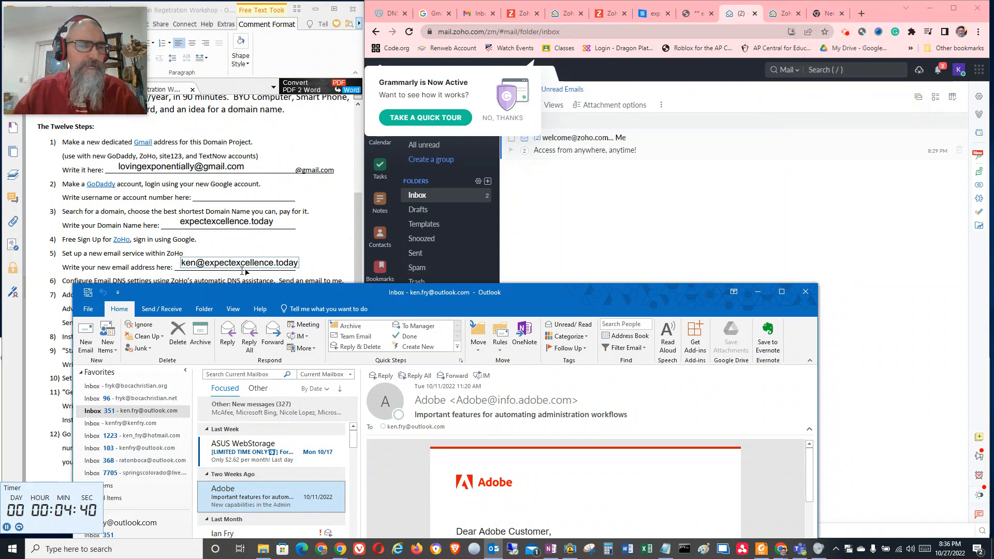
left_click(127, 253)
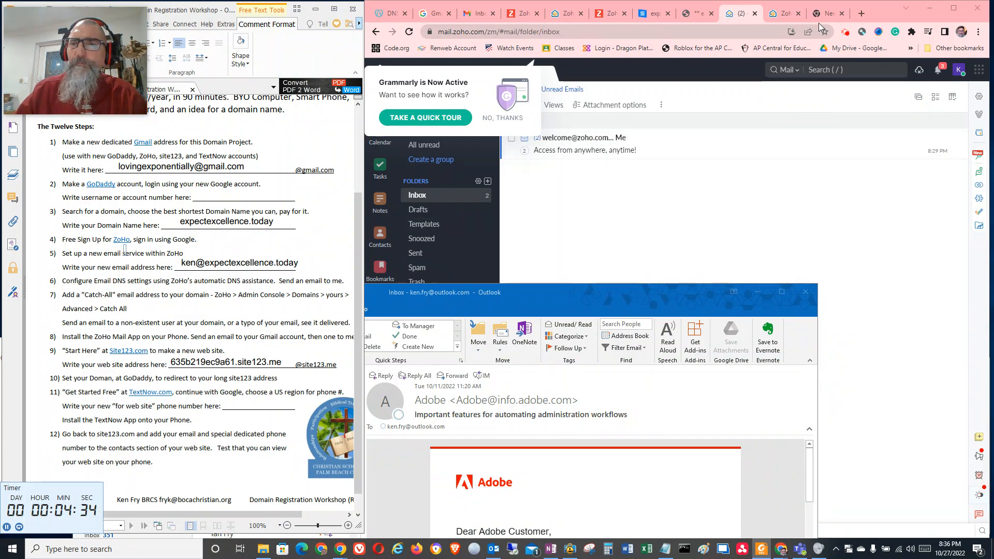
Open the textnow.com website in a new browser tab
left_click(861, 14)
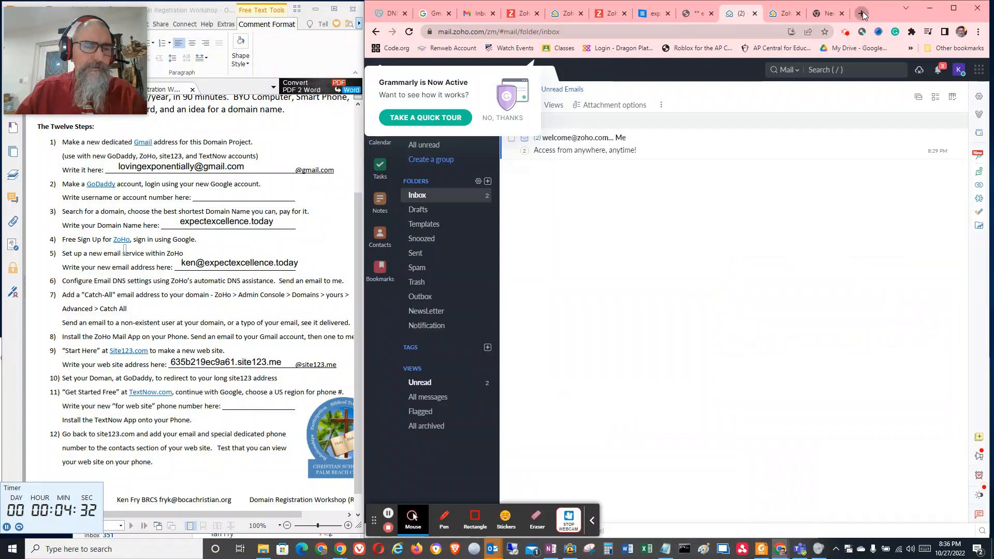
left_click(553, 32)
type("textnow")
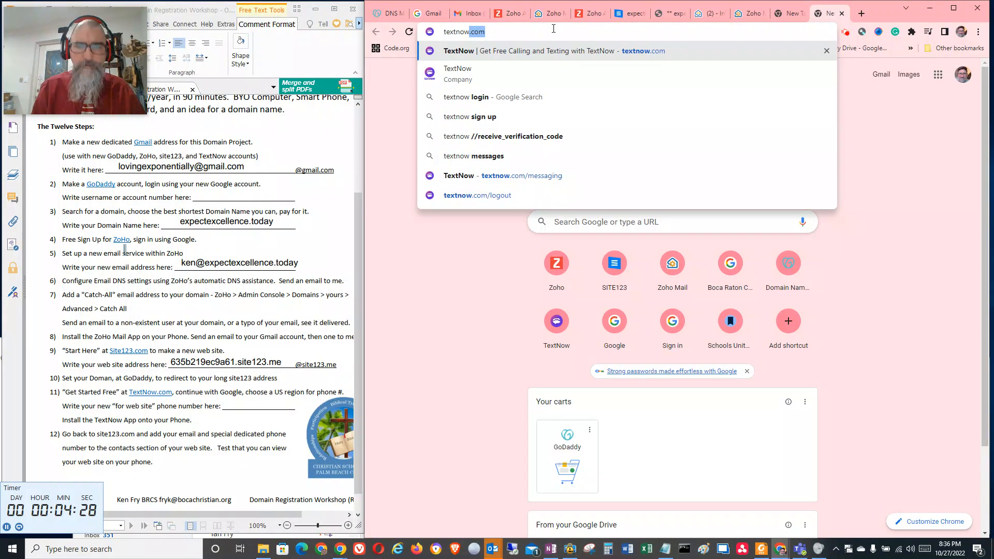
key("Return")
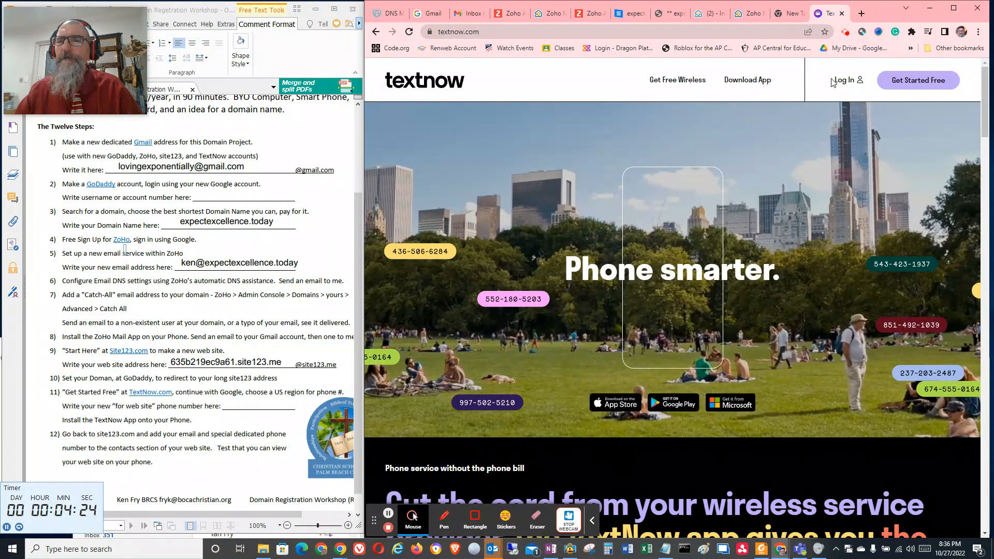
Log in to TextNow with Google, using the dedicated Gmail account made for the domain project, and dismiss the e-mail notification
left_click(834, 81)
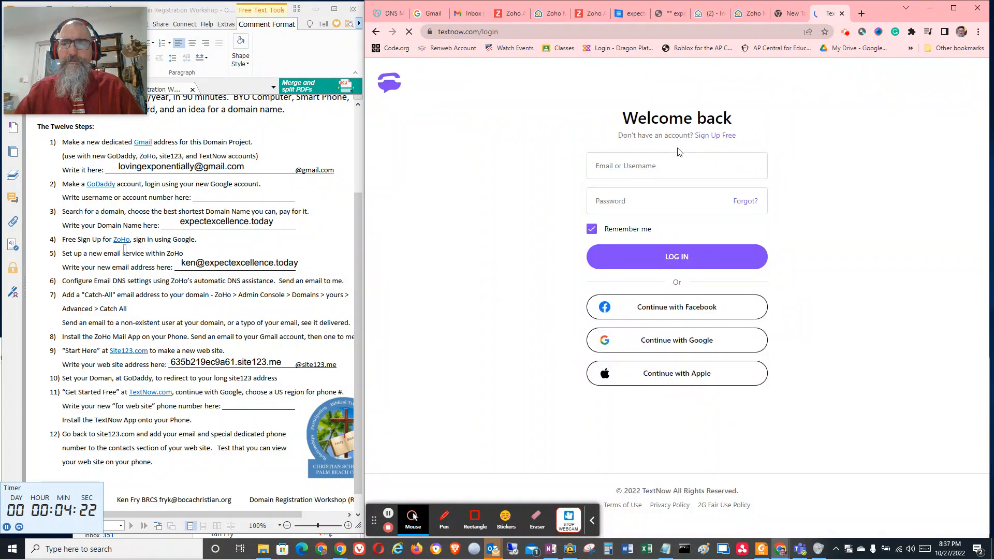
left_click(678, 338)
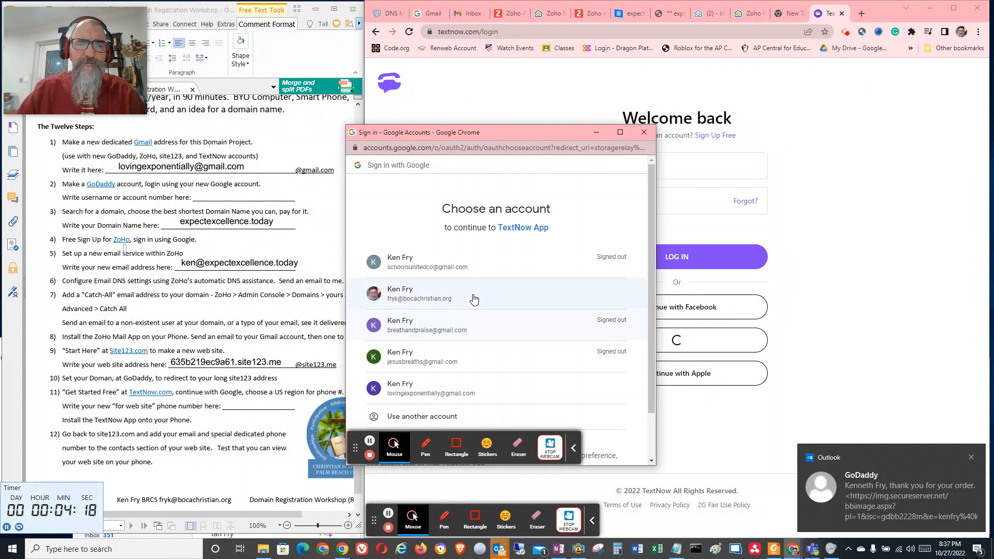
scroll(455, 357, "down", 2)
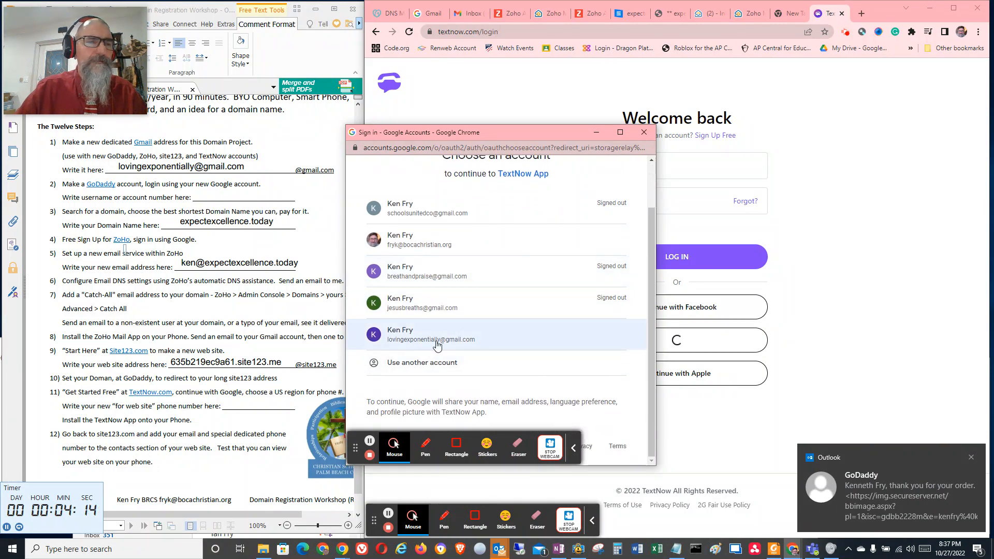
left_click(436, 342)
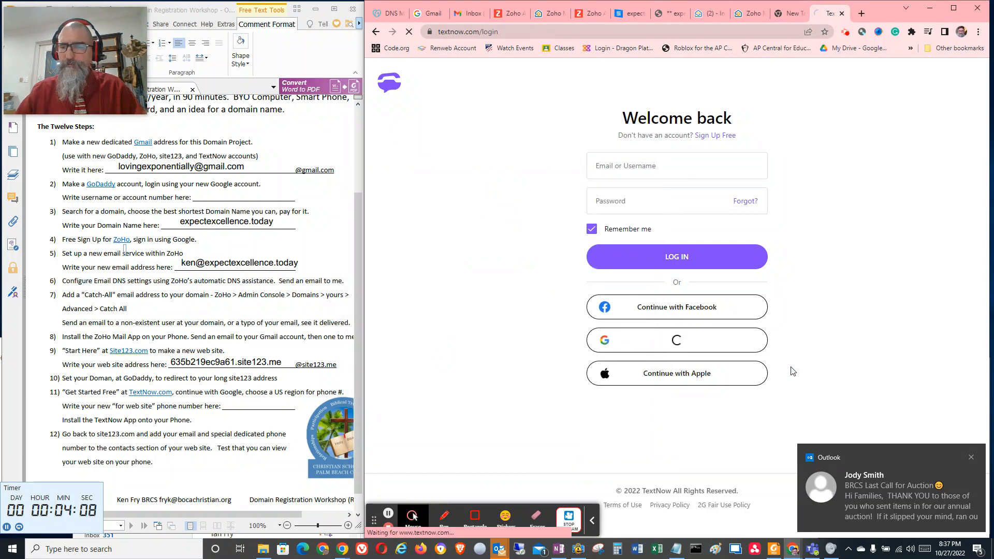
left_click(971, 457)
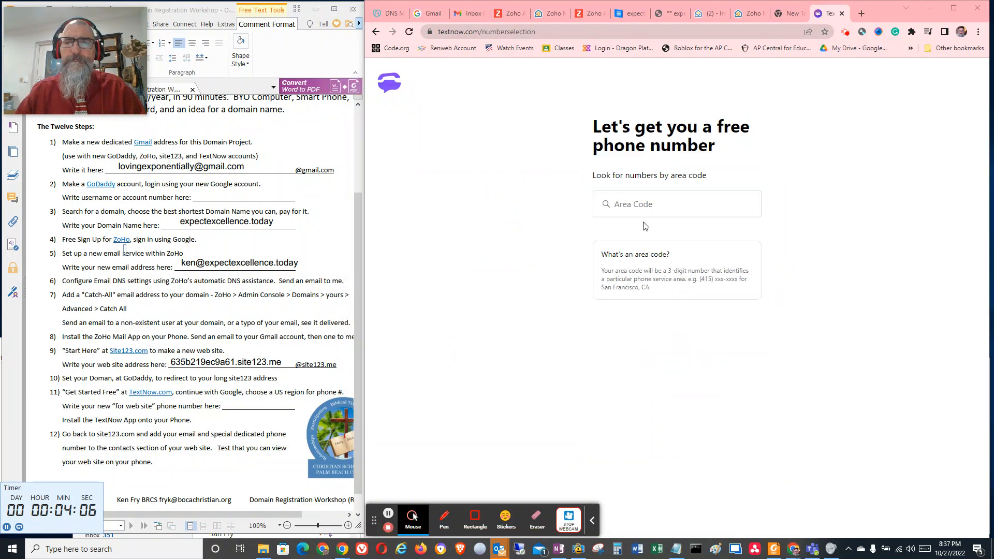
Look for free phone numbers in area code 561 and claim the second number offered
left_click(646, 203)
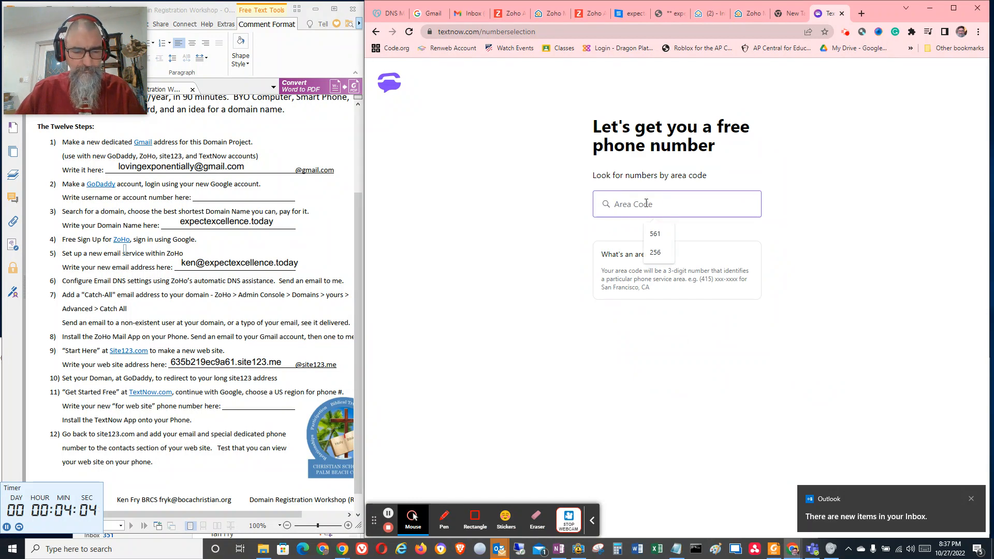
type("561")
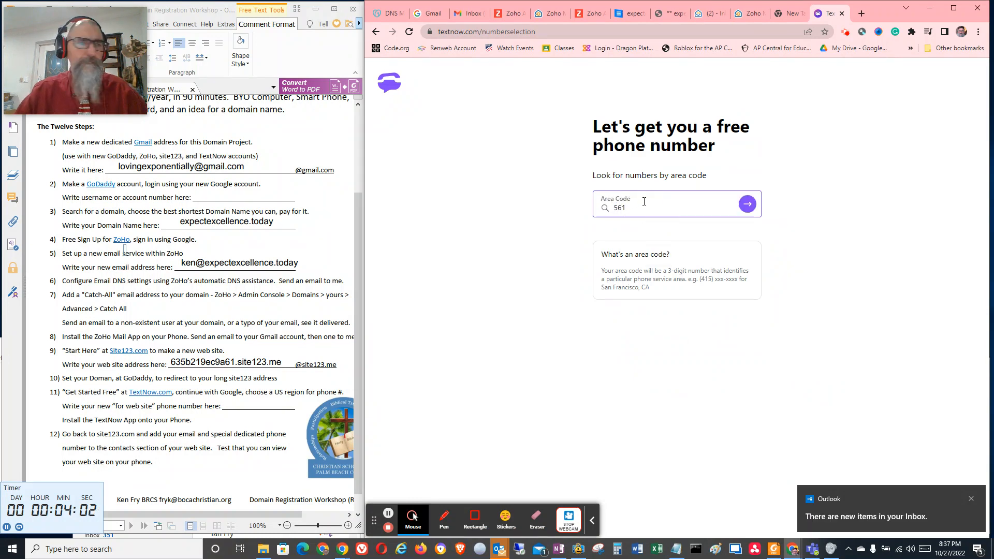
left_click(747, 204)
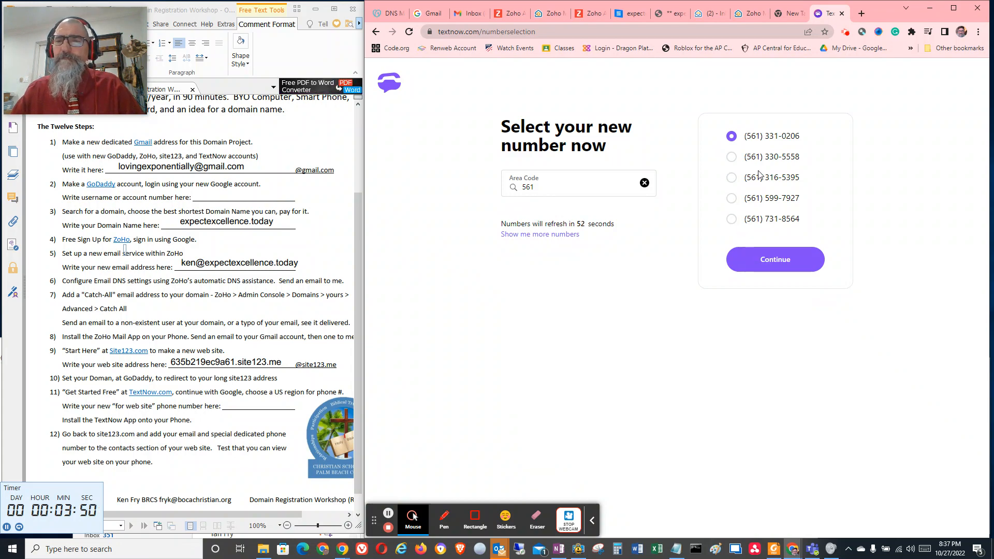
left_click(731, 157)
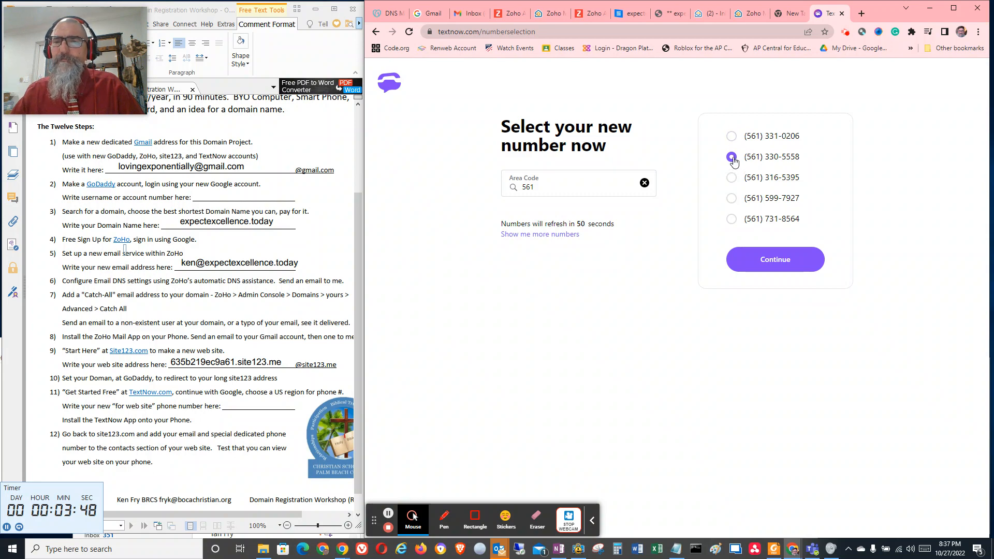
left_click(768, 259)
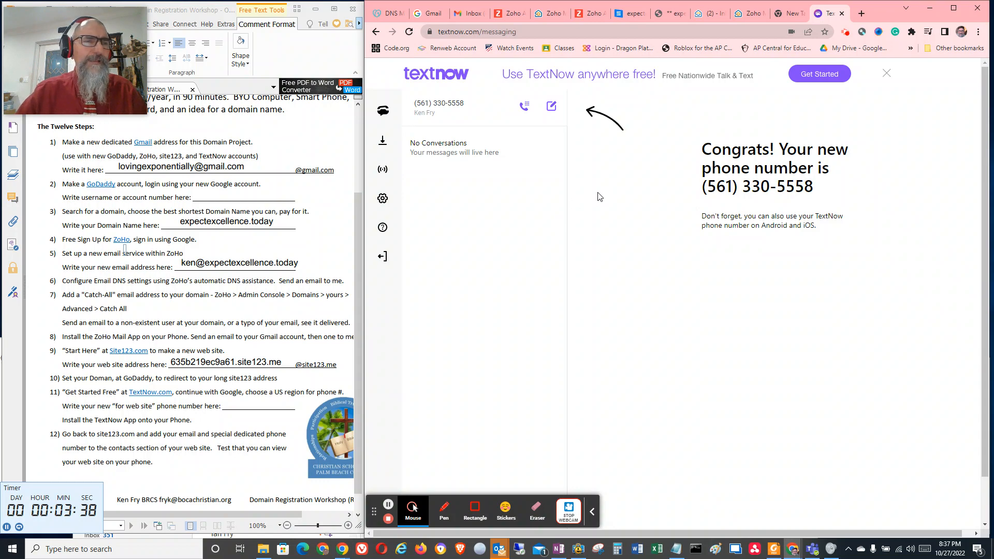
Copy the new TextNow phone number into the "for web site" phone number blank in step 11 of the workshop checklist
left_click_drag(703, 189, 820, 185)
key("ctrl+c")
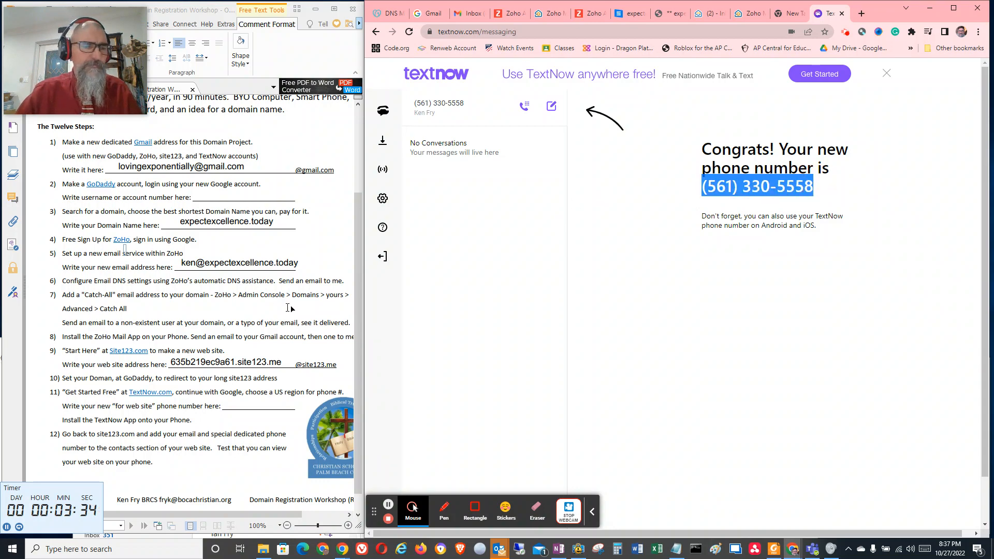
left_click(228, 409)
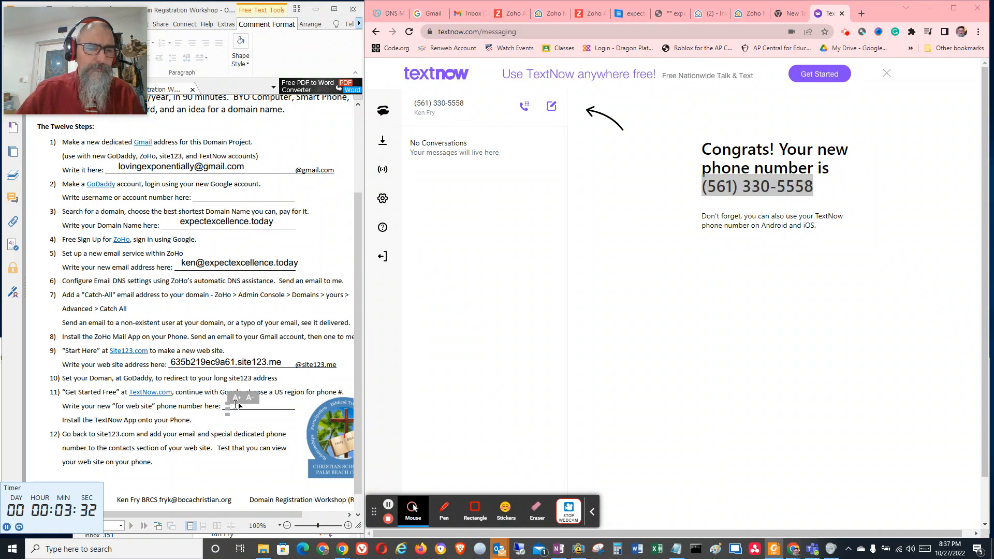
key("ctrl+v")
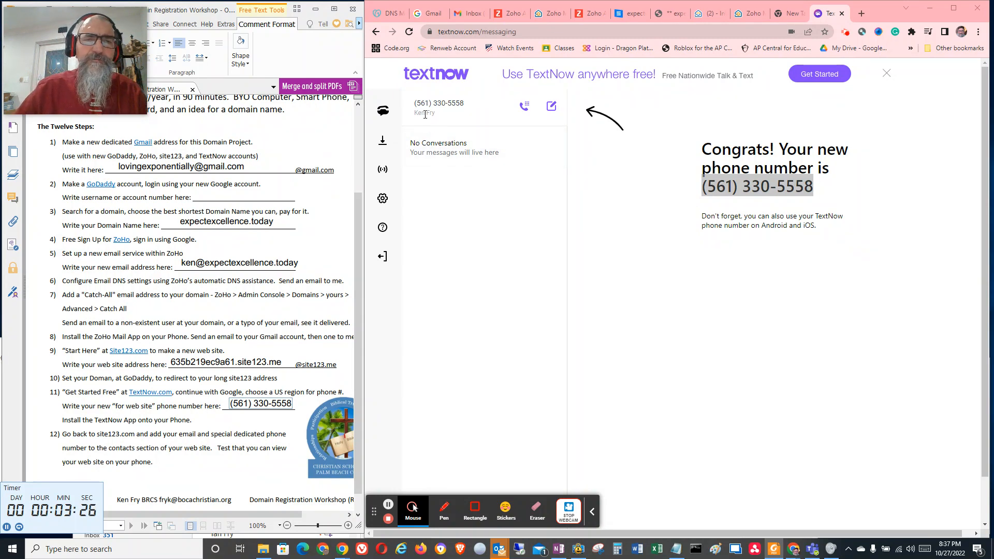
Open the TextNow dialer, enter the recipient's phone number and place a test call
left_click(524, 106)
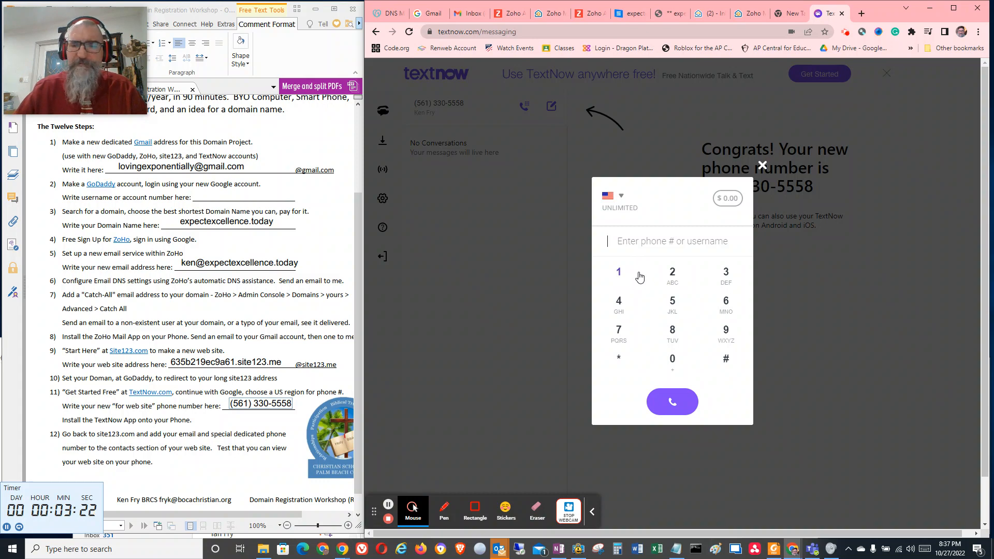
left_click(631, 332)
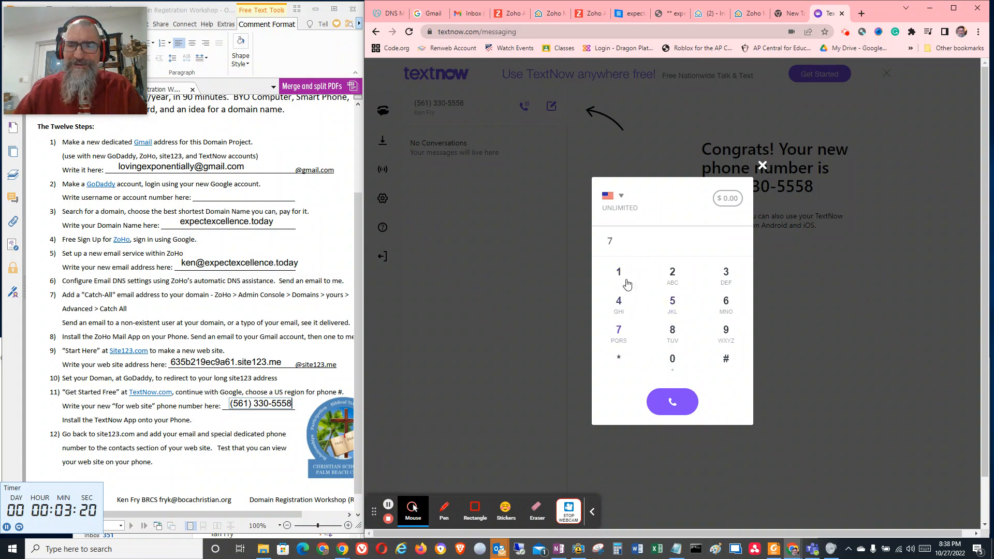
left_click(714, 330)
left_click(724, 274)
left_click(672, 303)
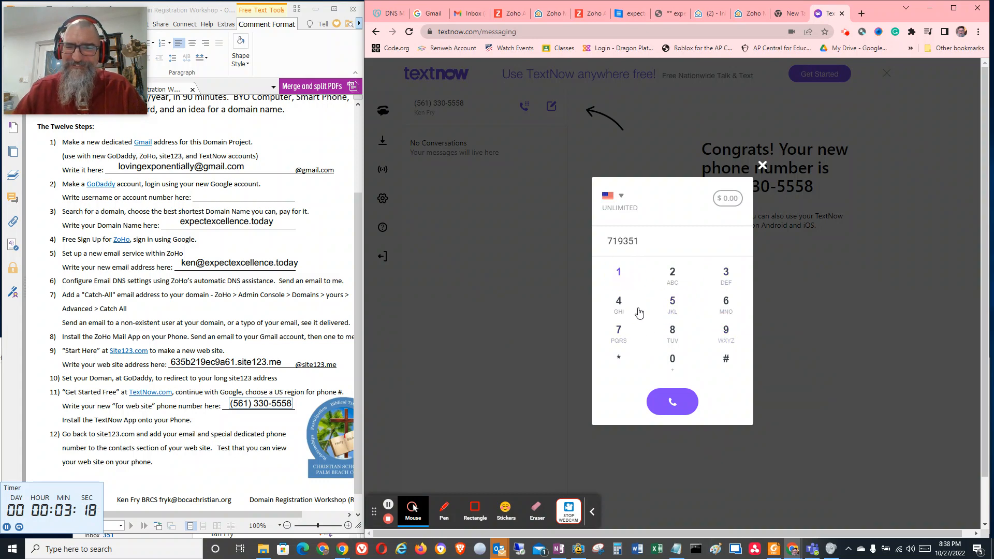
left_click(673, 358)
left_click(672, 301)
left_click(629, 332)
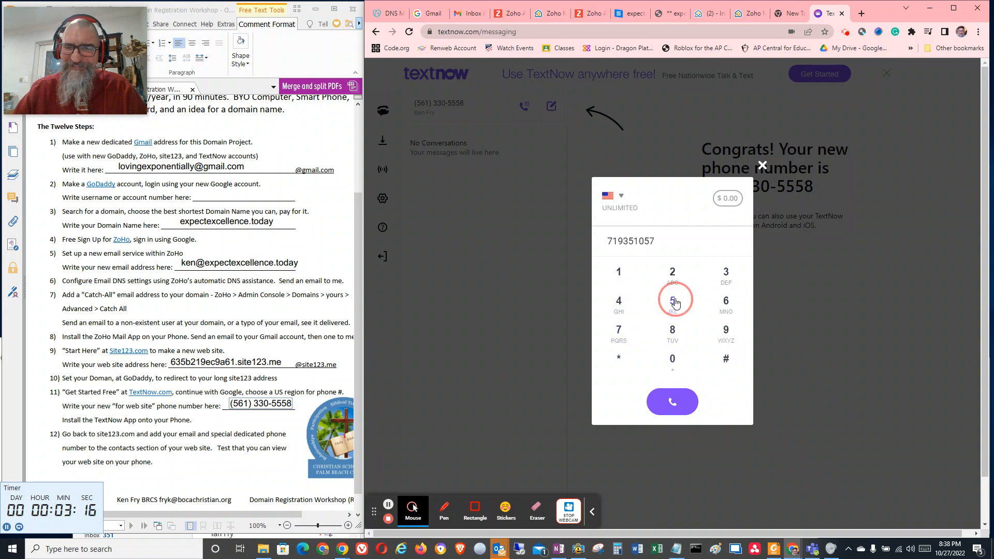
left_click(672, 301)
left_click(672, 401)
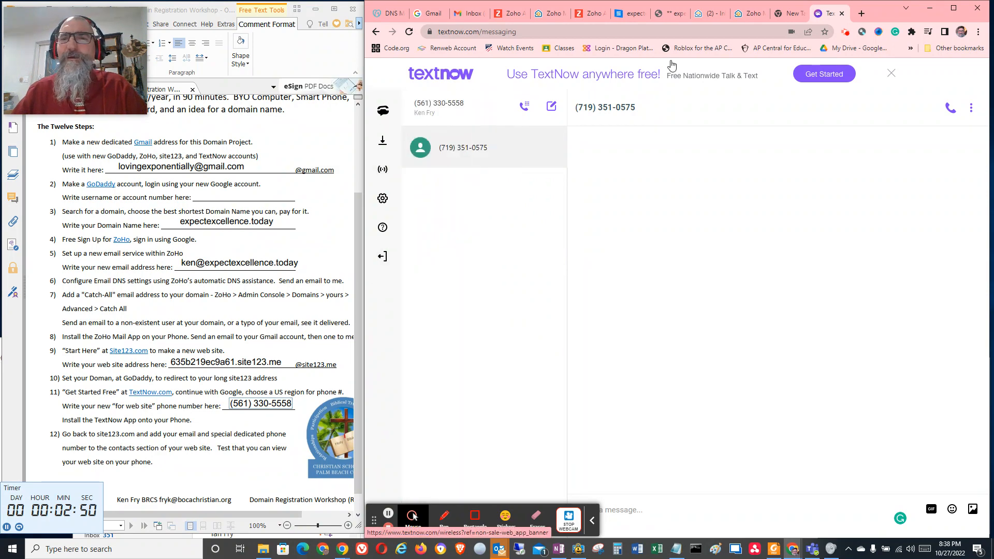
Switch to the published expectexcellence.today website and examine its sections, including the Join Us contact details and map
left_click(703, 14)
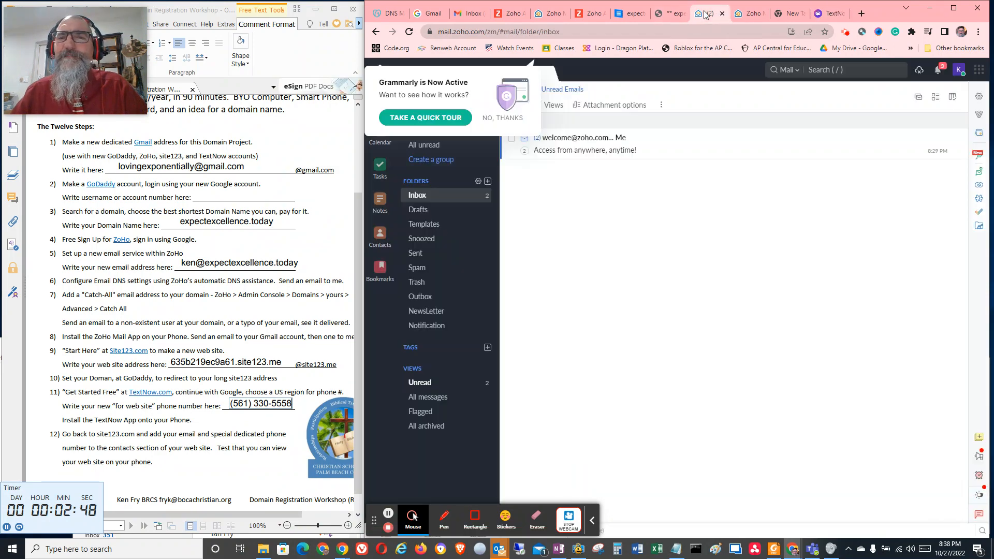
left_click(670, 13)
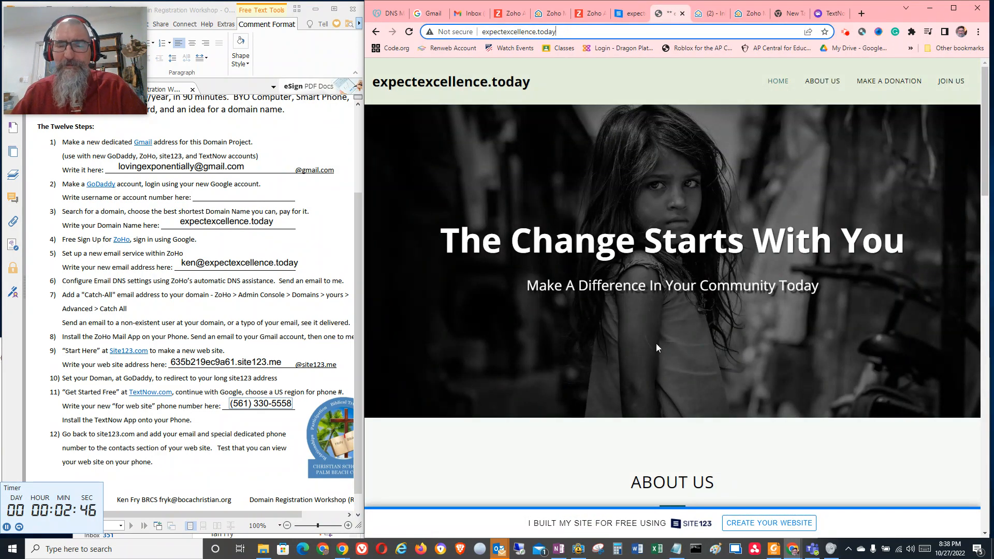
scroll(657, 346, "down", 20)
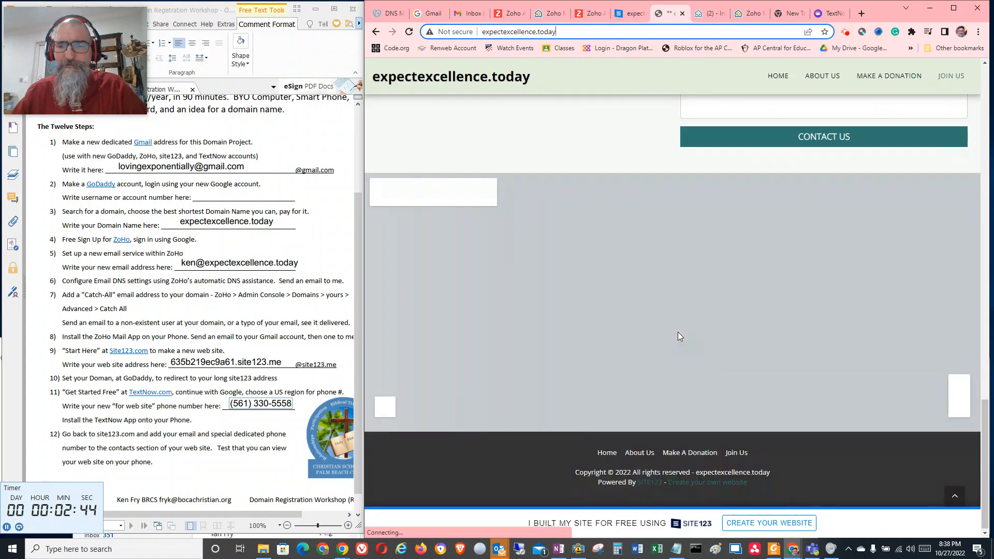
scroll(679, 336, "up", 4)
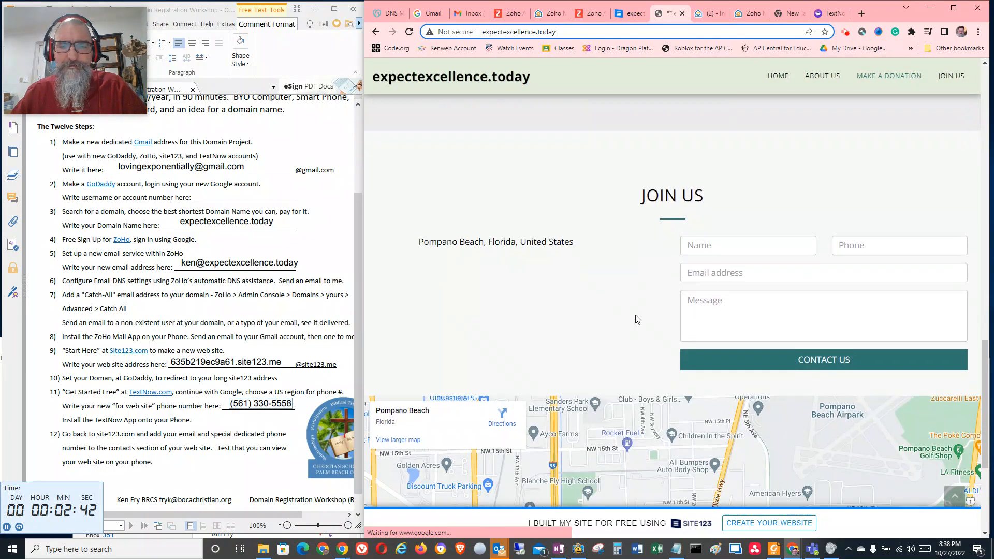
scroll(636, 314, "down", 4)
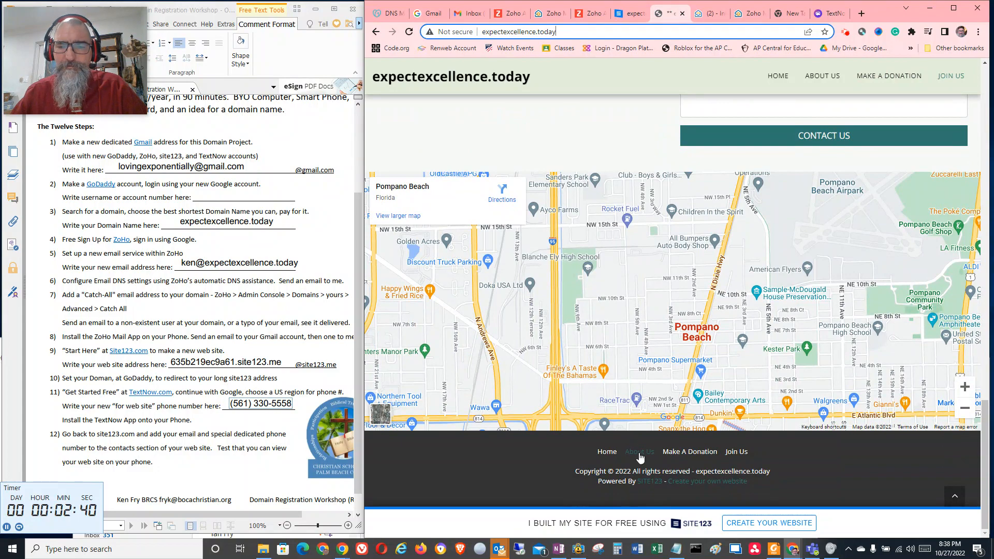
scroll(569, 321, "up", 4)
scroll(555, 302, "down", 4)
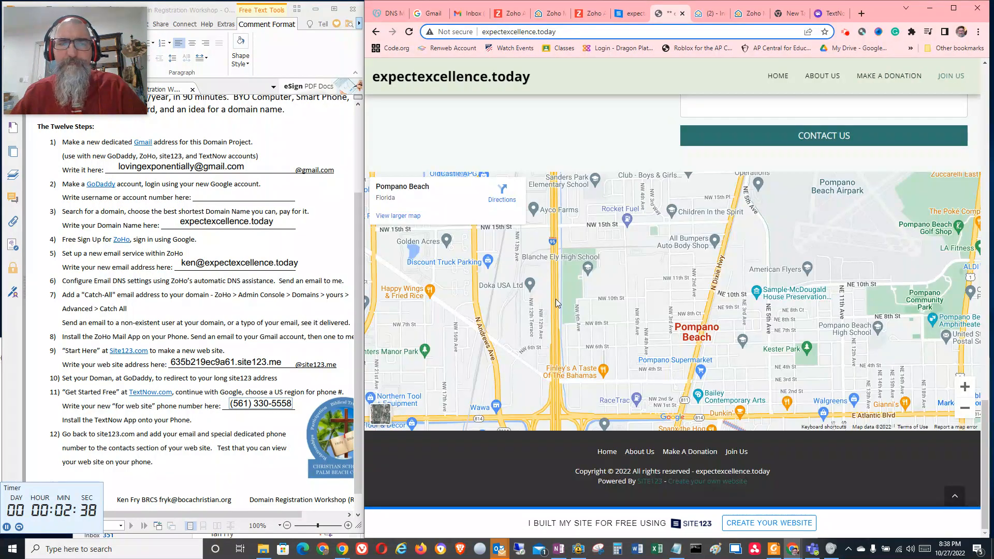
scroll(559, 303, "up", 15)
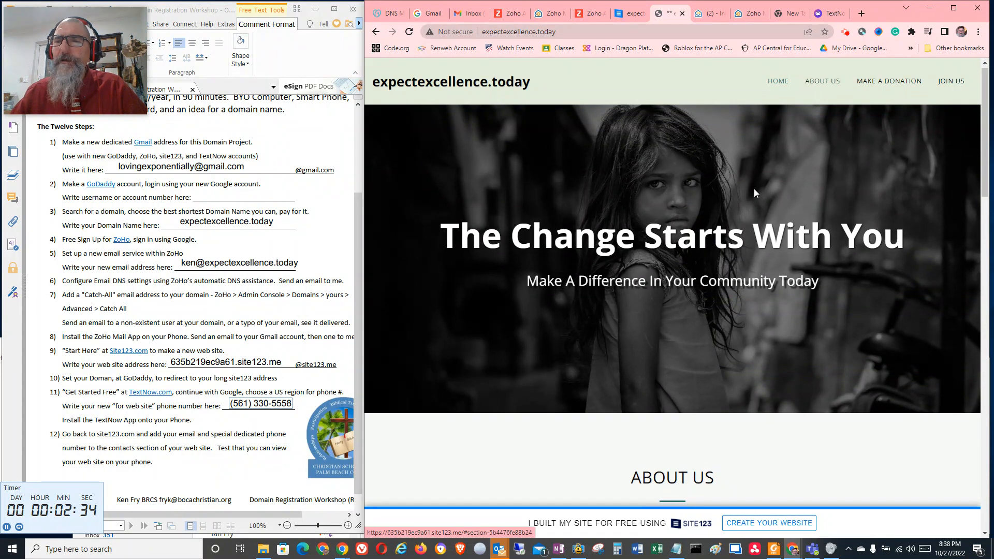
scroll(724, 217, "down", 12)
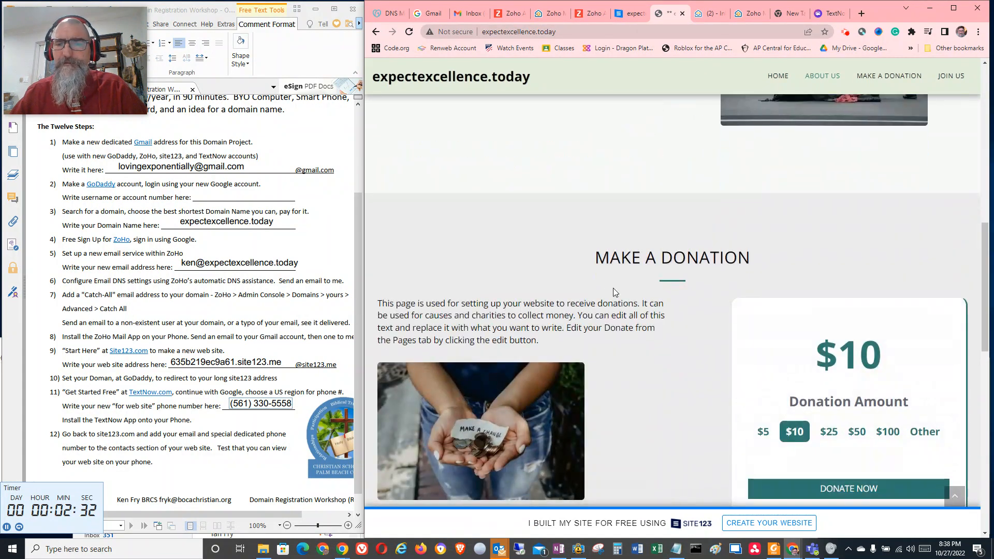
scroll(613, 292, "down", 7)
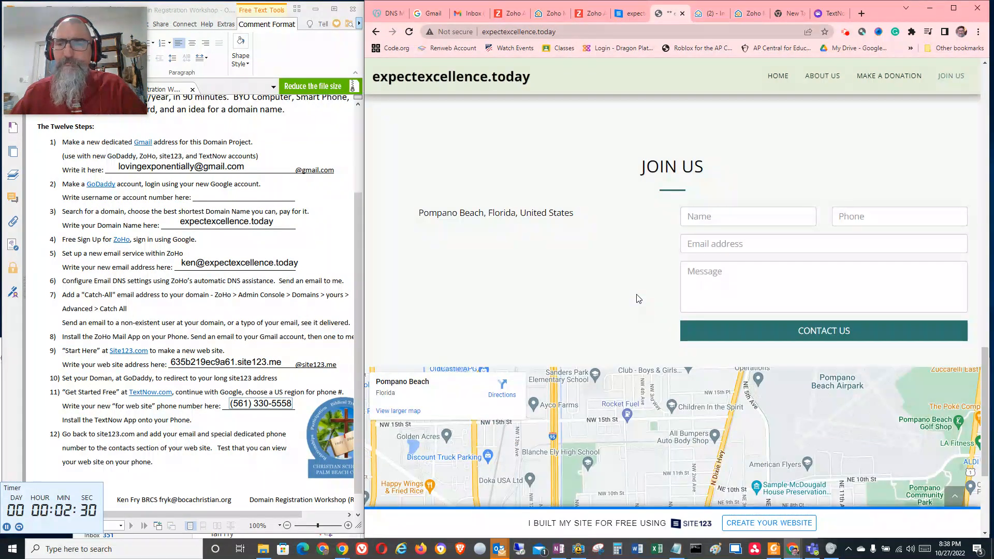
scroll(631, 292, "down", 3)
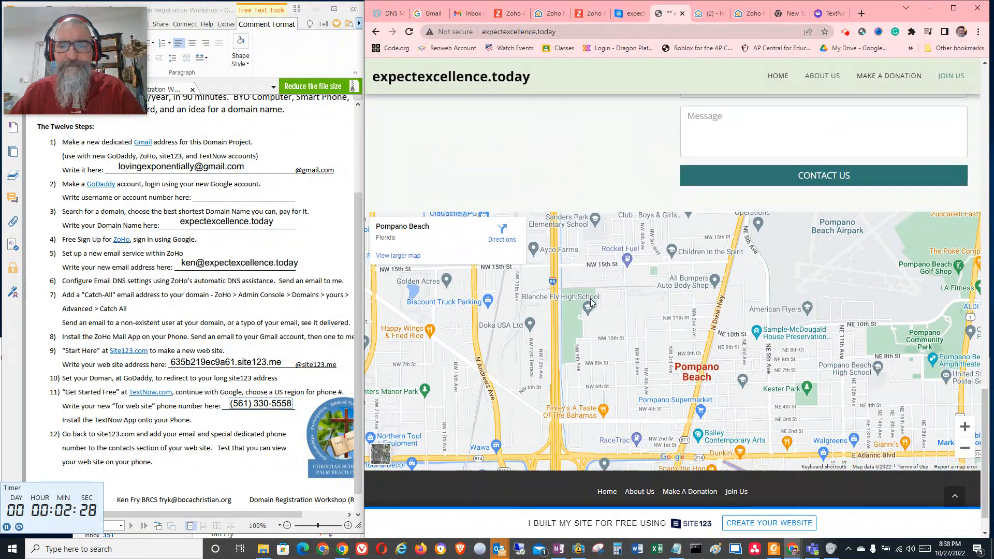
scroll(590, 303, "down", 2)
scroll(569, 293, "up", 12)
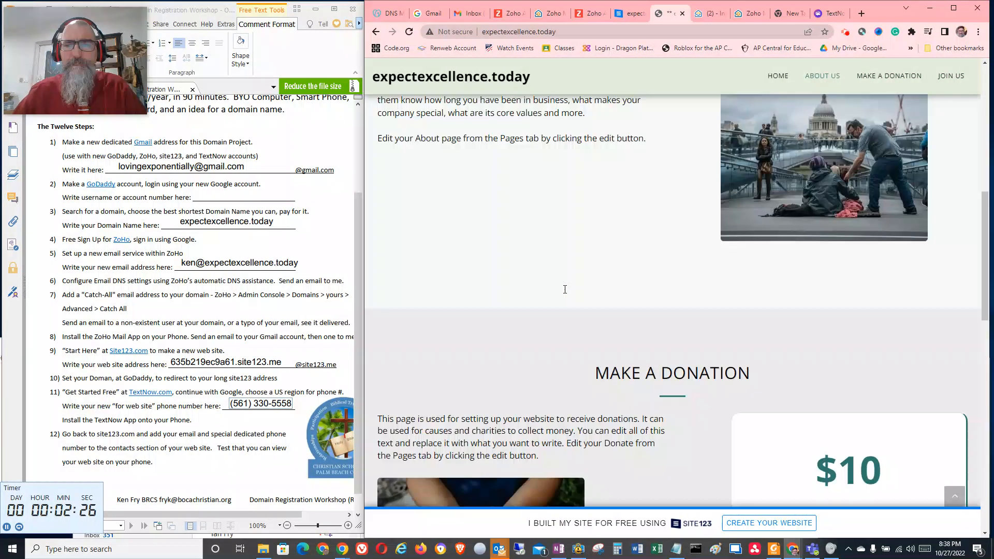
scroll(564, 288, "up", 4)
scroll(553, 300, "up", 5)
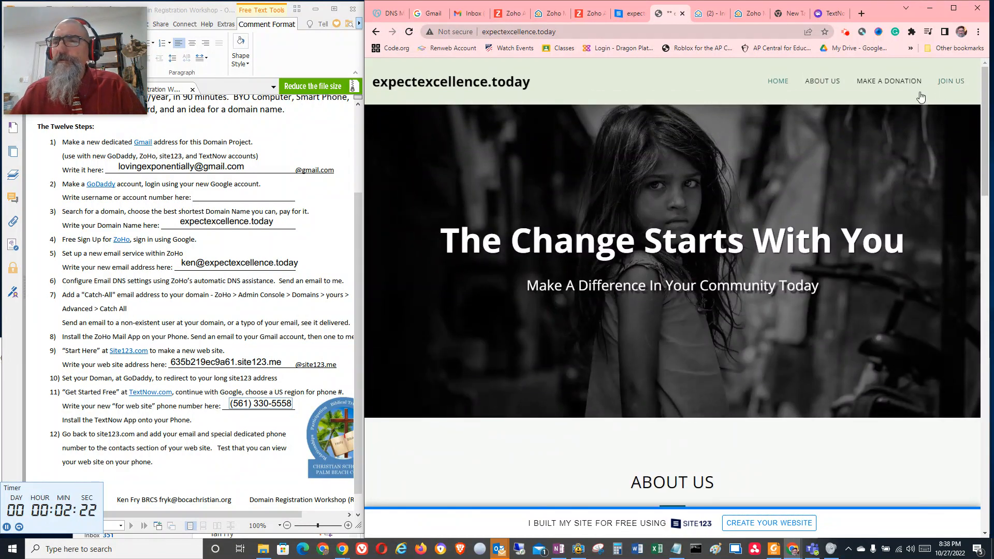
Review the website's About Us, Make a Donation and Join Us sections, and return to the home banner
left_click(888, 81)
scroll(662, 239, "up", 6)
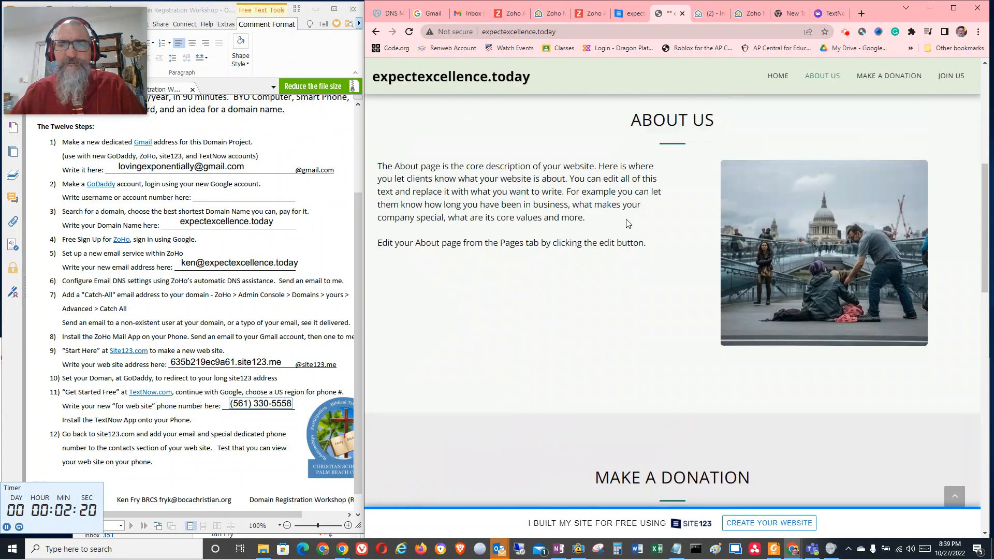
right_click(485, 252)
left_click(454, 267)
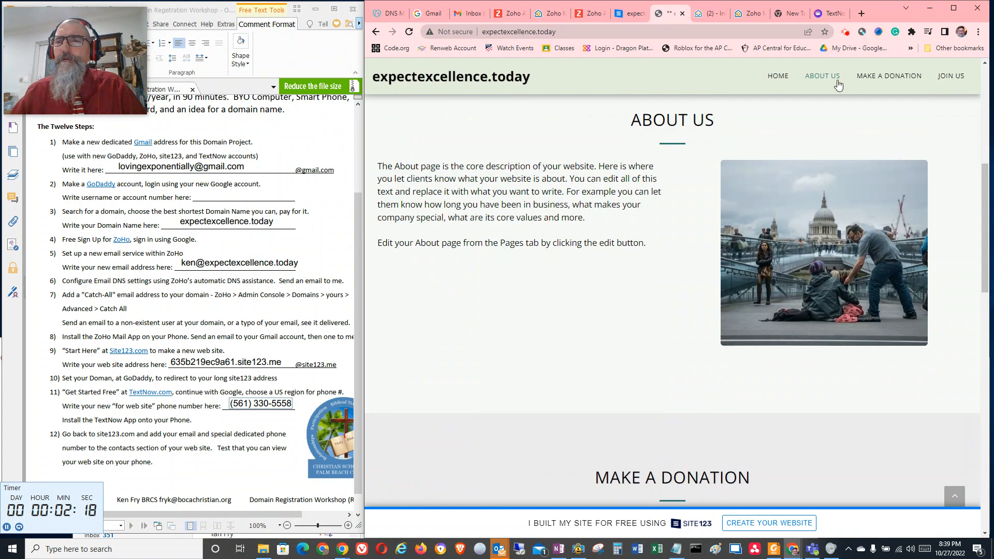
scroll(574, 308, "down", 7)
scroll(681, 369, "down", 5)
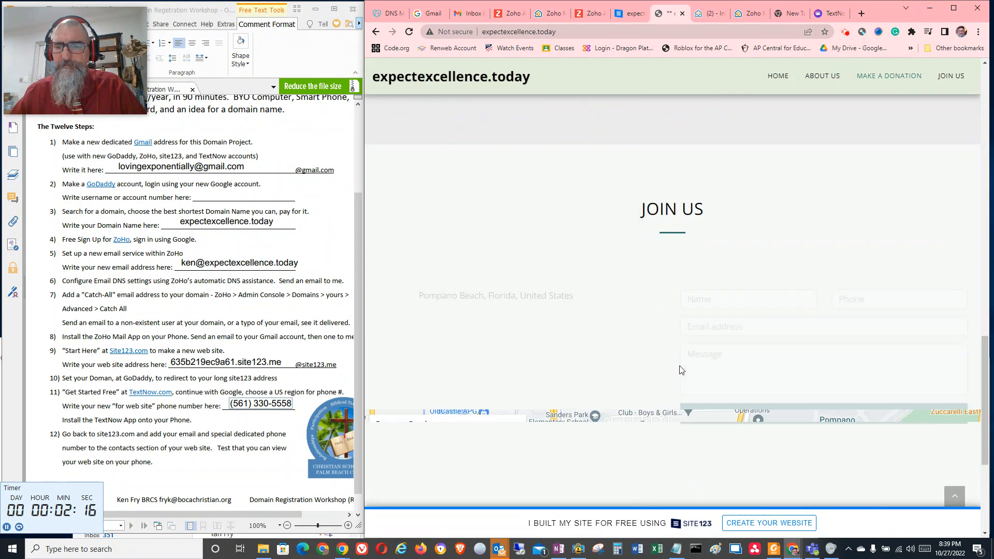
scroll(557, 270, "up", 5)
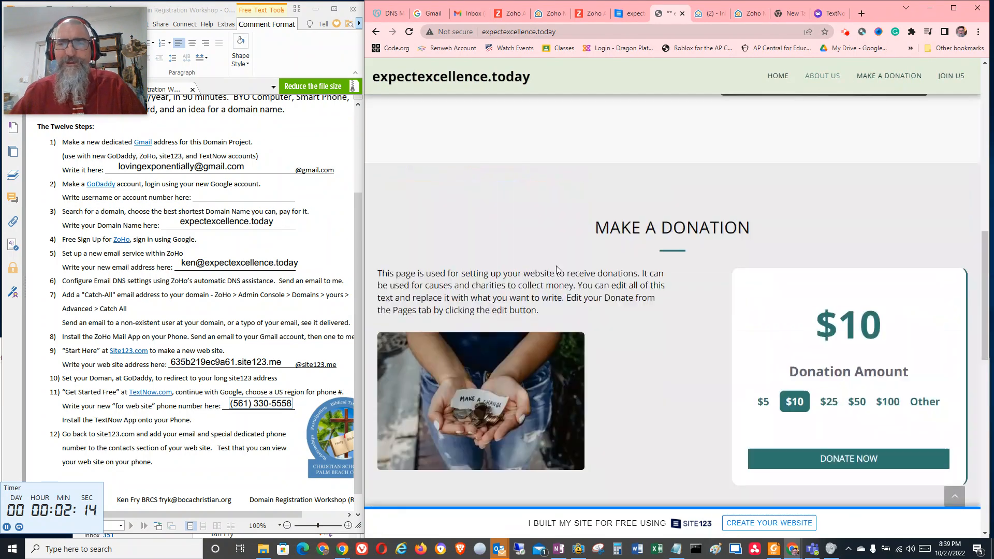
scroll(554, 255, "up", 8)
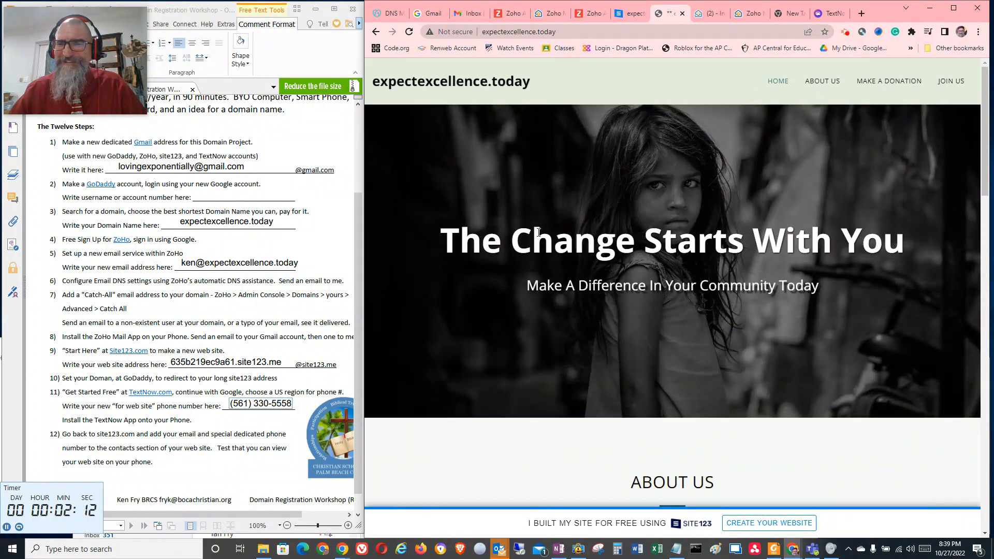
Examine the About Us section's text on the published website
left_click(822, 80)
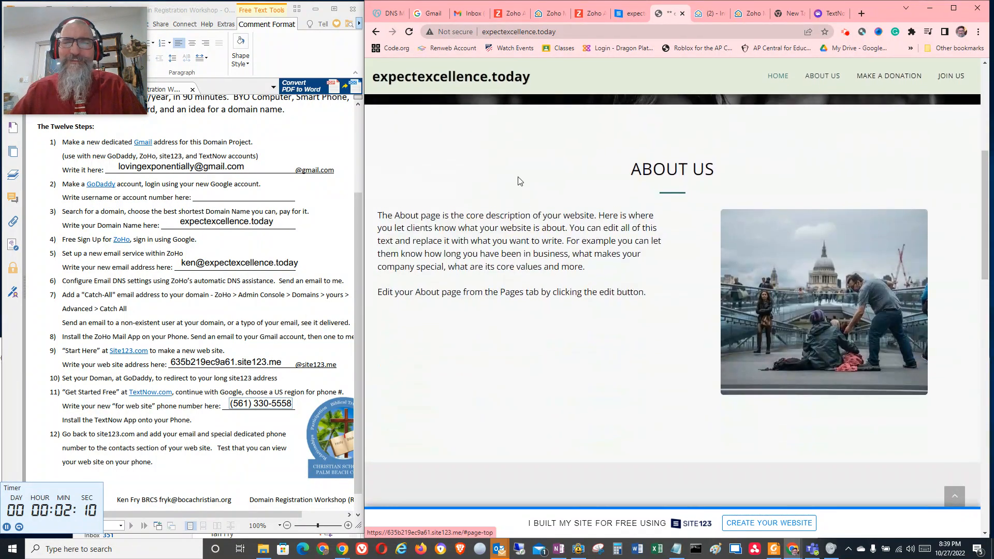
triple_click(540, 223)
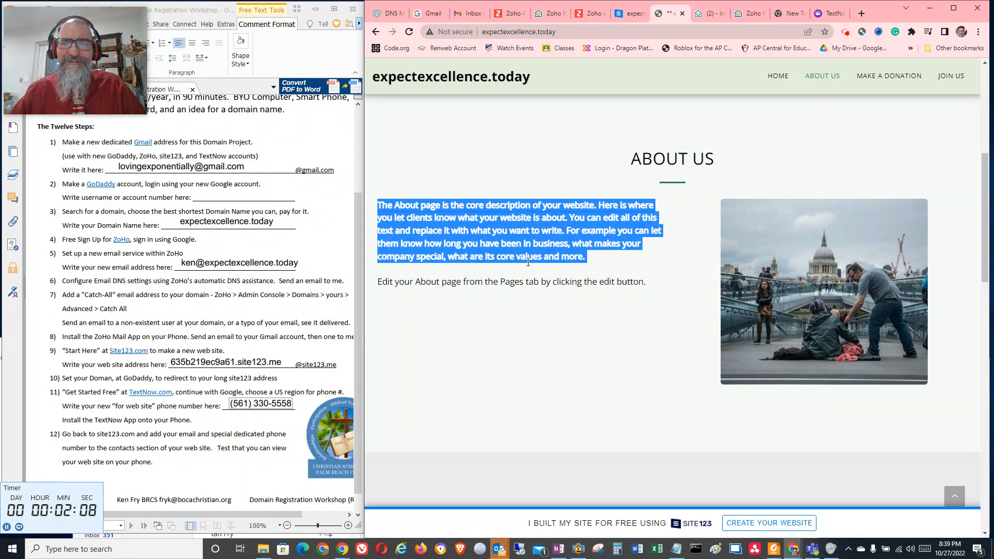
left_click(586, 257)
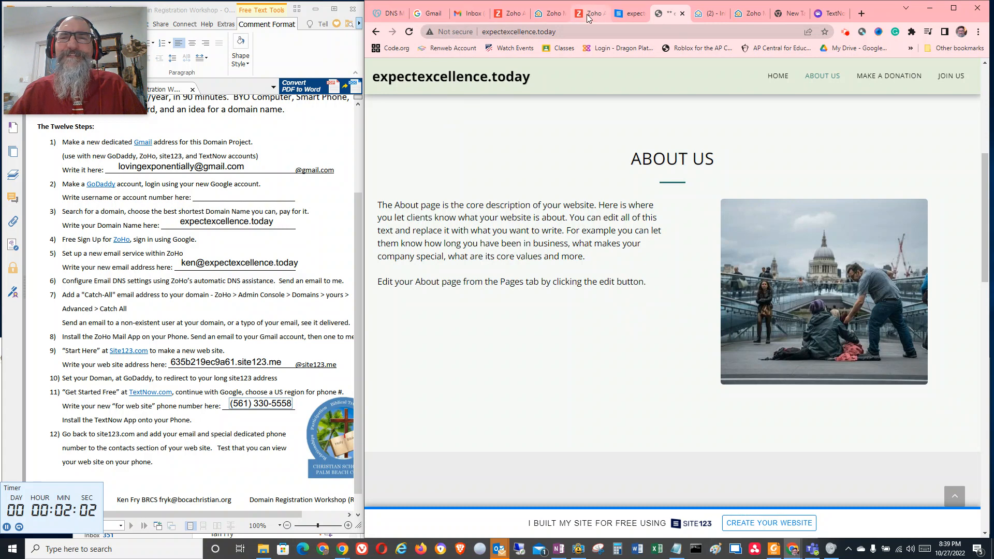
Return to the site123 editor, continue editing and open the About Us section's content for editing
left_click(628, 14)
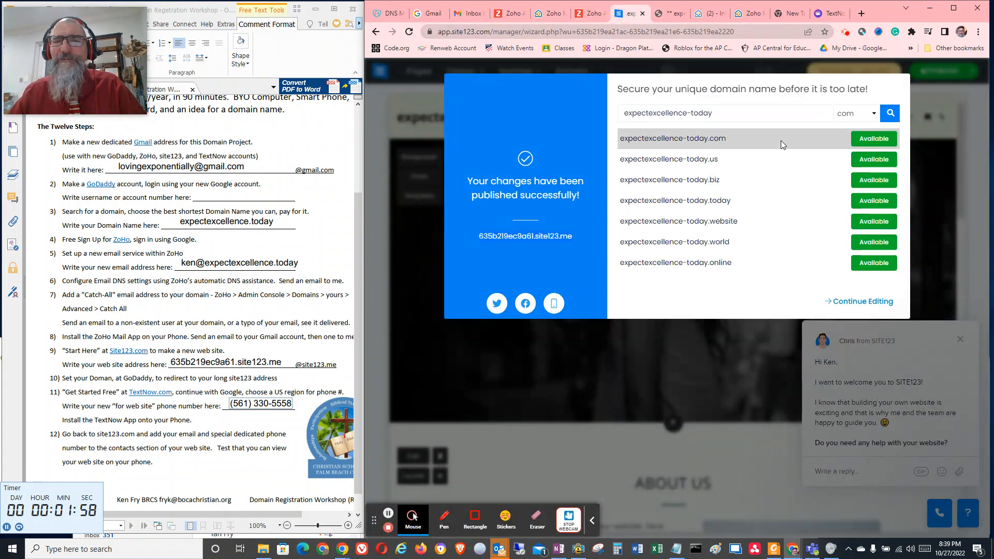
left_click(859, 301)
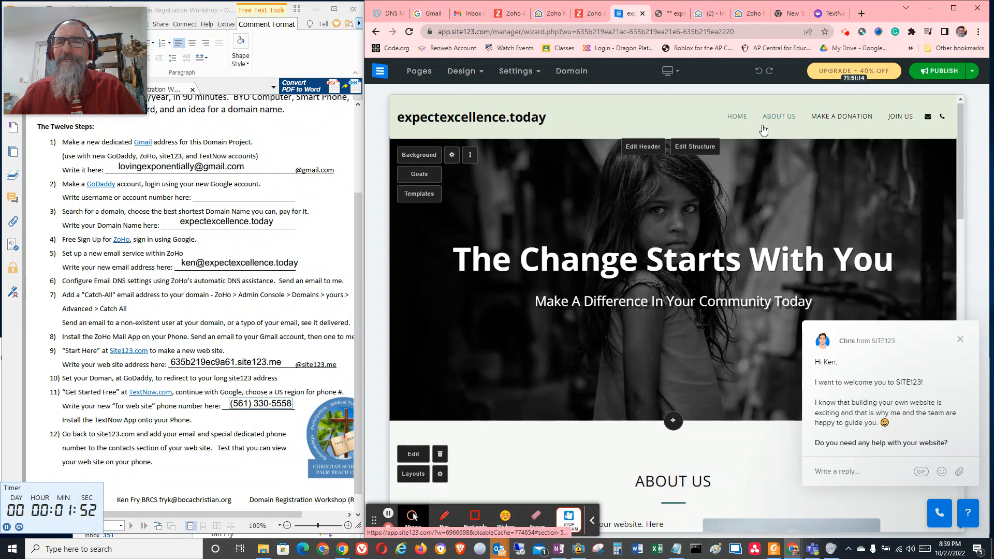
scroll(682, 202, "down", 5)
scroll(682, 202, "down", 1)
left_click(509, 345)
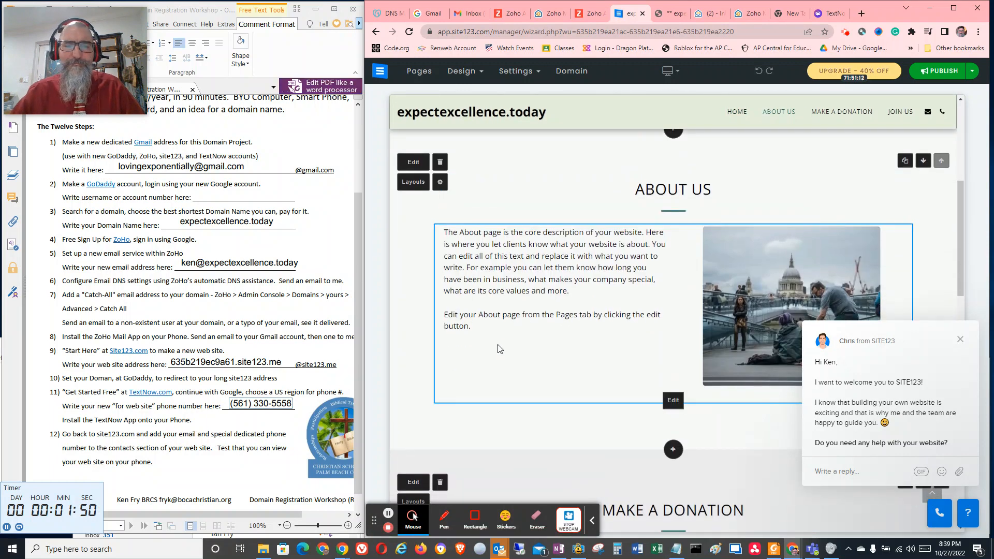
left_click(471, 336)
left_click(476, 332)
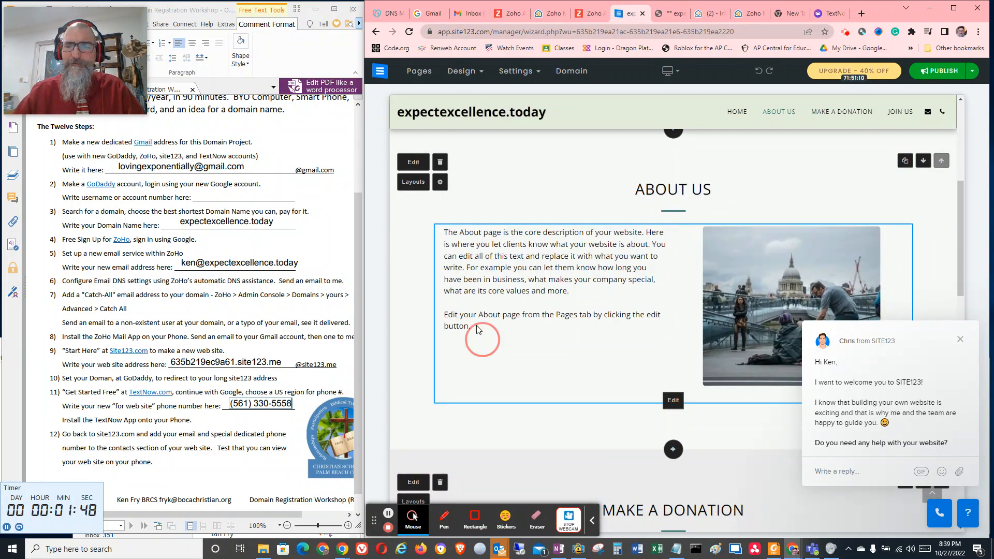
left_click(671, 397)
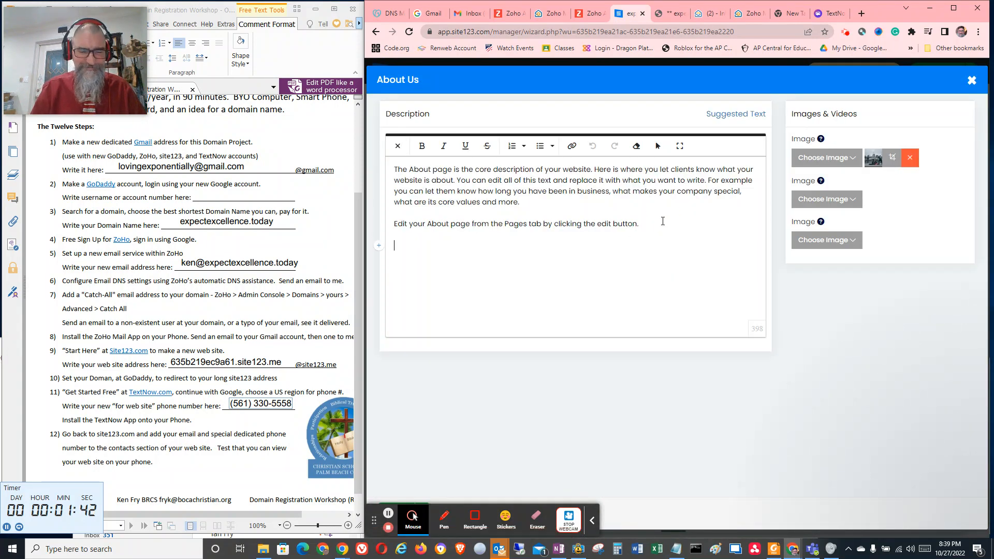
Add a line below the About Us description reading "CLL US ON" followed by the copied TextNow phone number
type("Co")
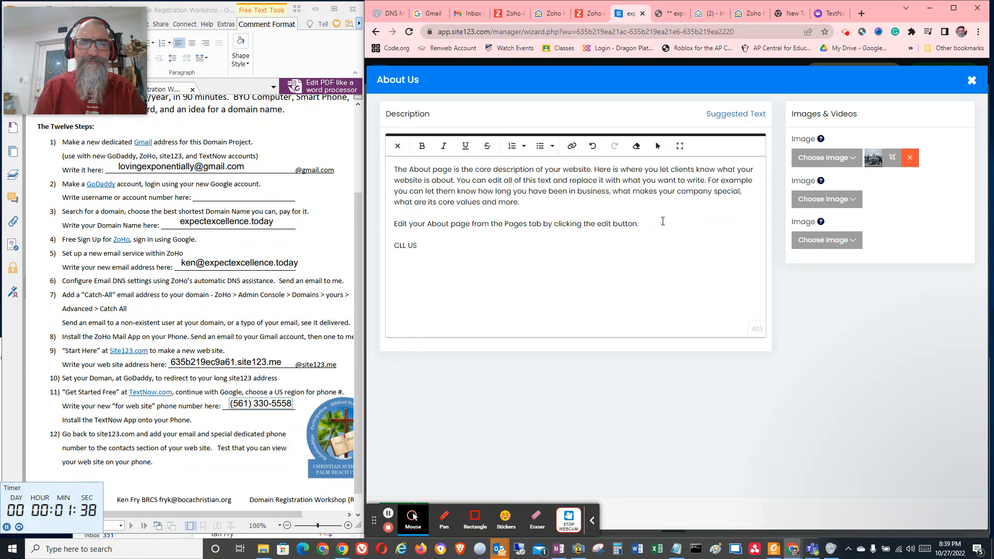
type("L US ON")
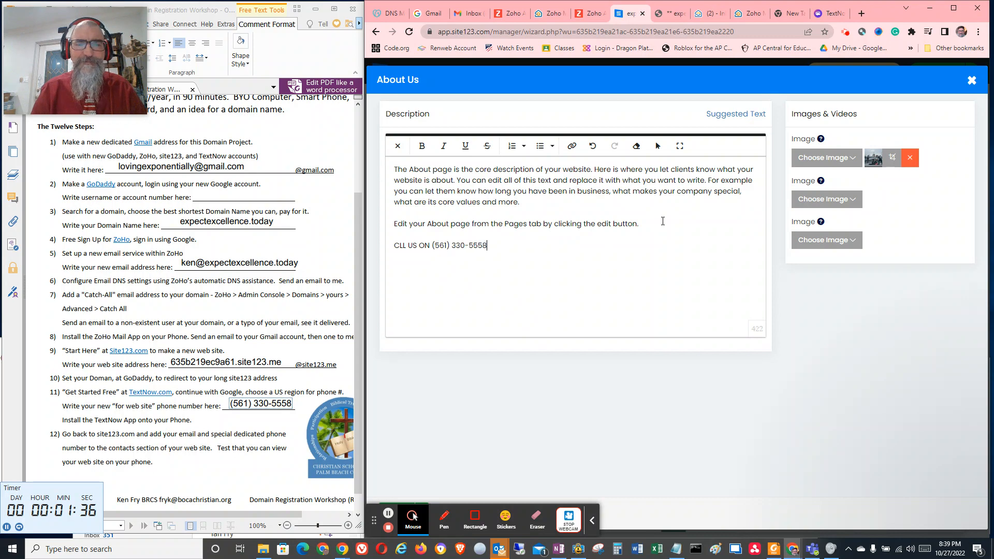
left_click(971, 83)
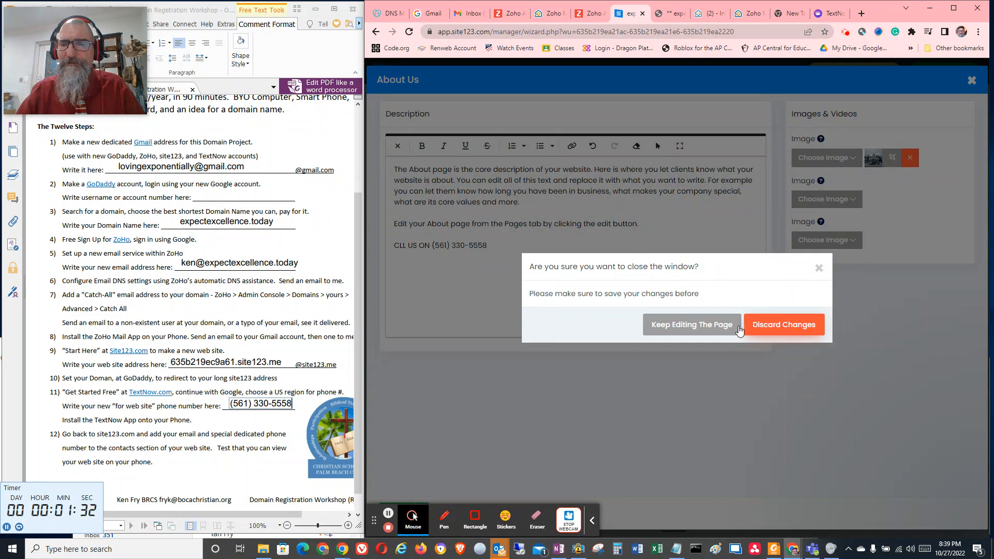
left_click(688, 325)
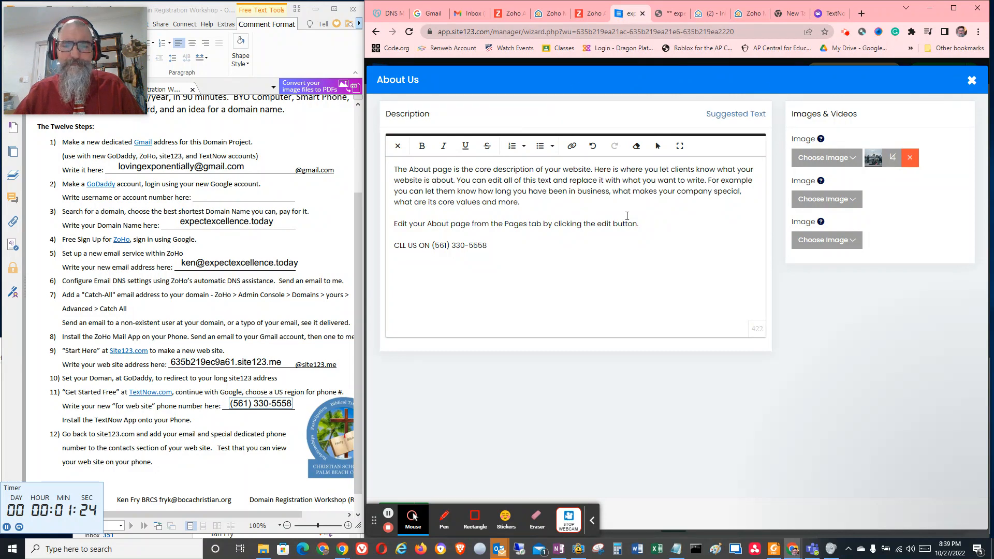
left_click(971, 80)
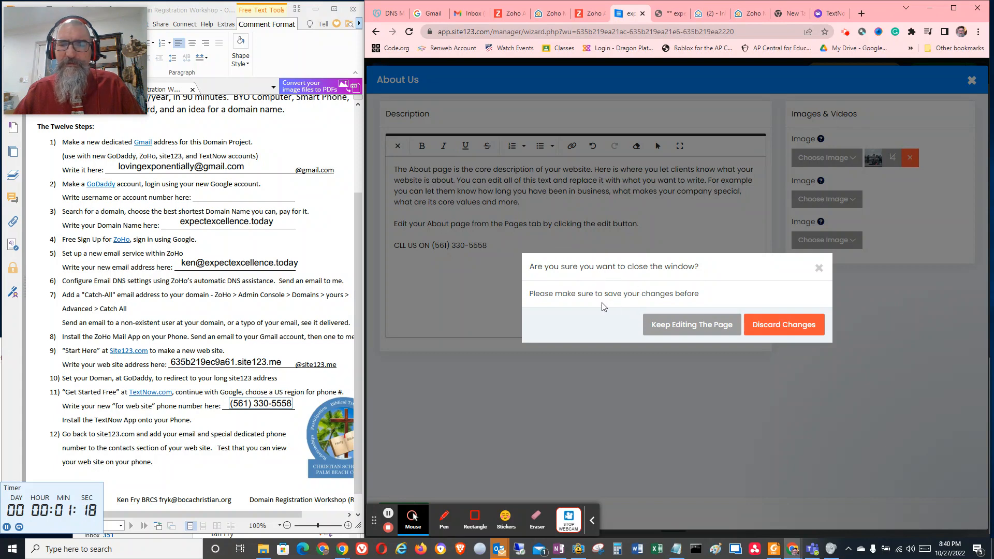
left_click(688, 324)
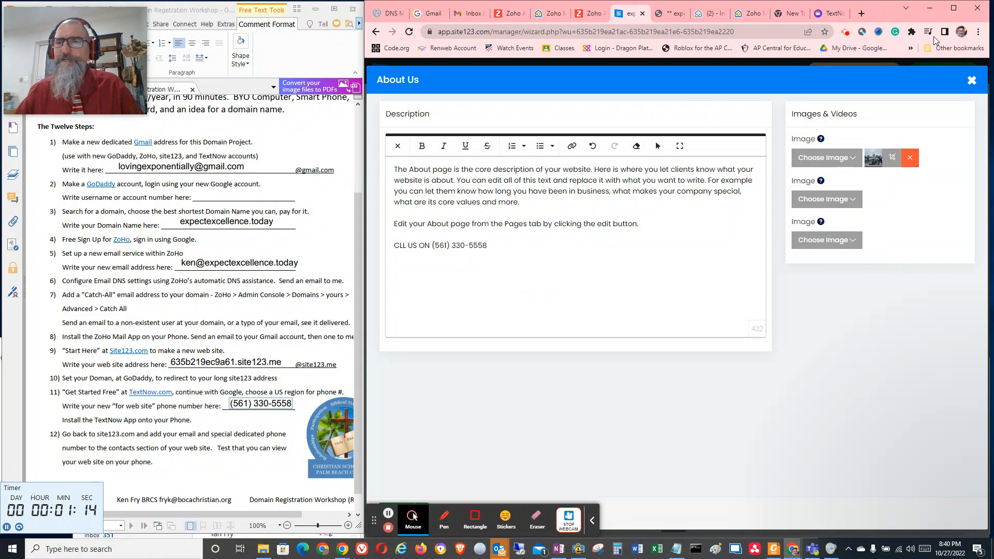
Maximize the browser window, collapse the recording toolbar covering the editor's controls and save the About Us changes
left_click(953, 8)
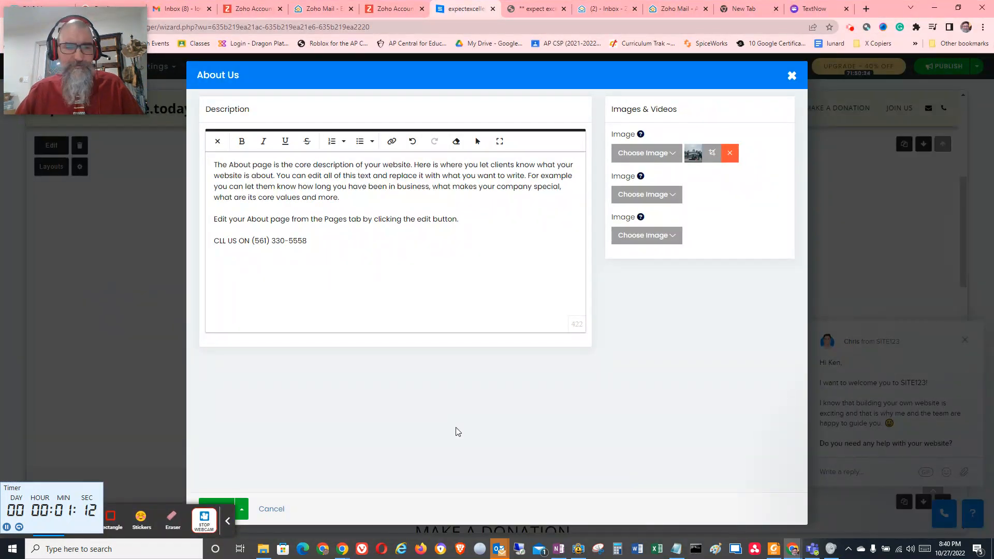
left_click(228, 520)
left_click(216, 508)
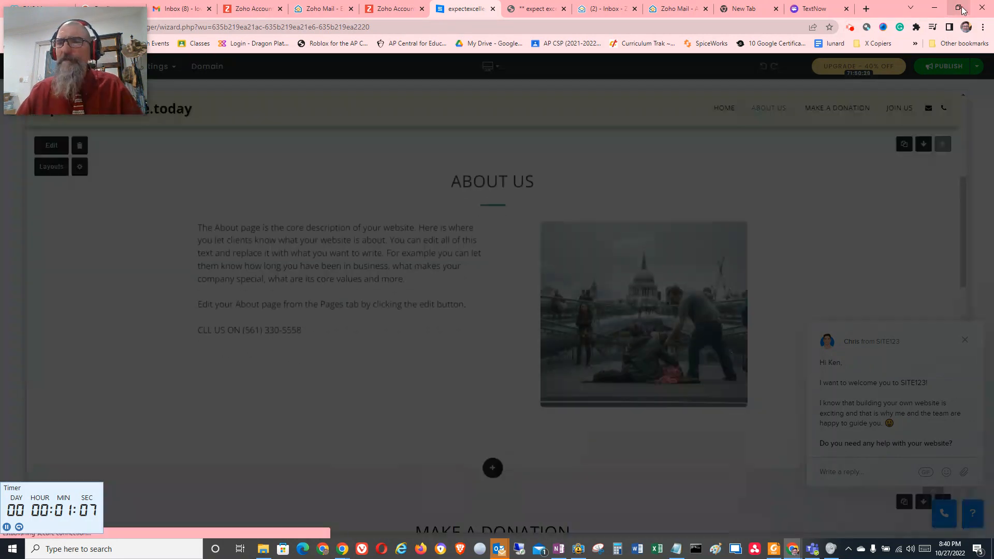
Restore the browser window to its smaller size and publish the updated website
left_click(958, 8)
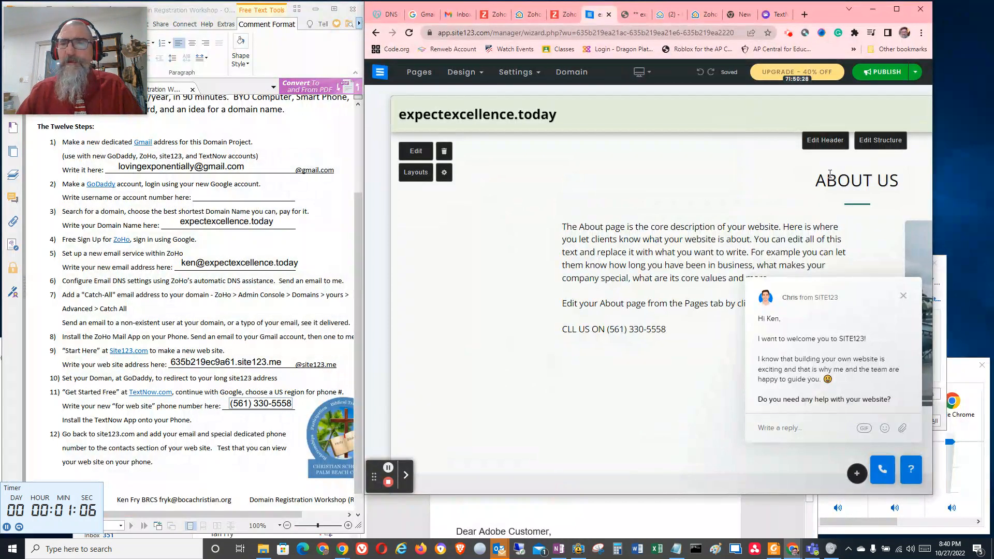
left_click(875, 71)
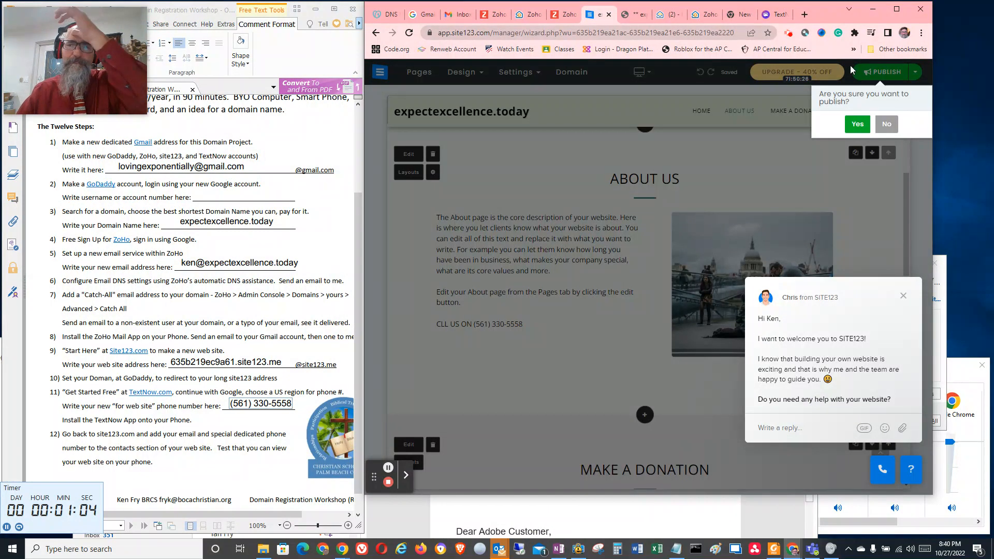
left_click(857, 124)
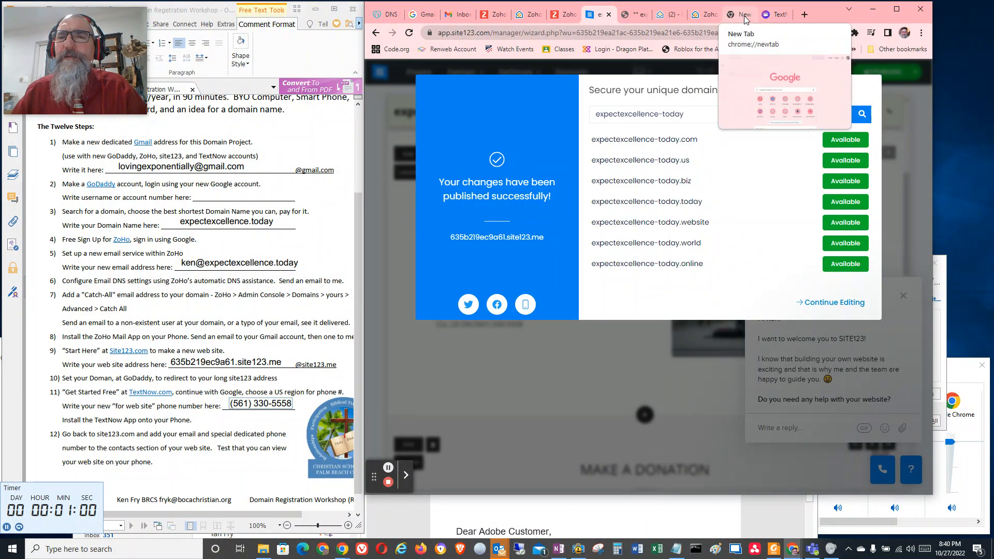
Switch to the published expectexcellence.today website, reload it and check the About Us section for the phone number line
left_click(744, 15)
left_click(705, 15)
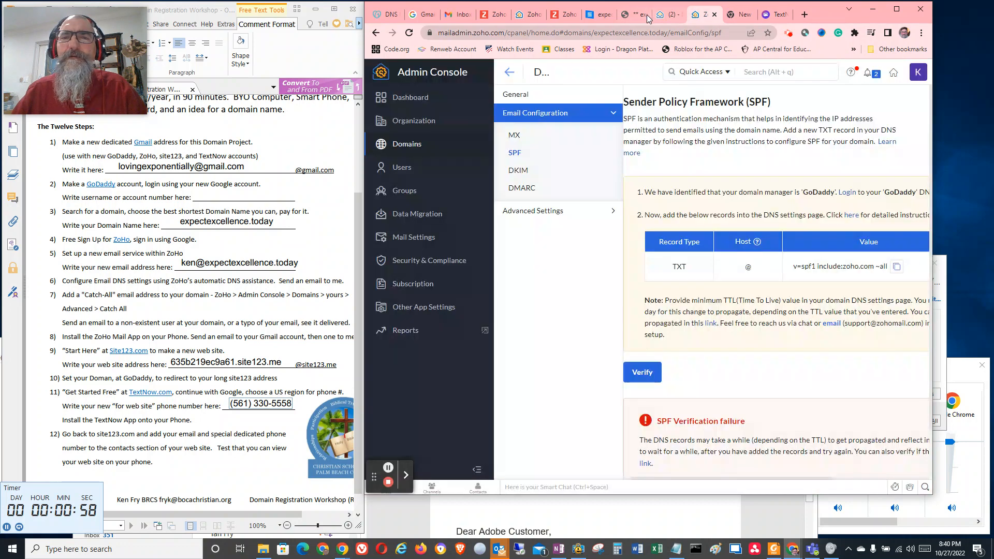
left_click(647, 15)
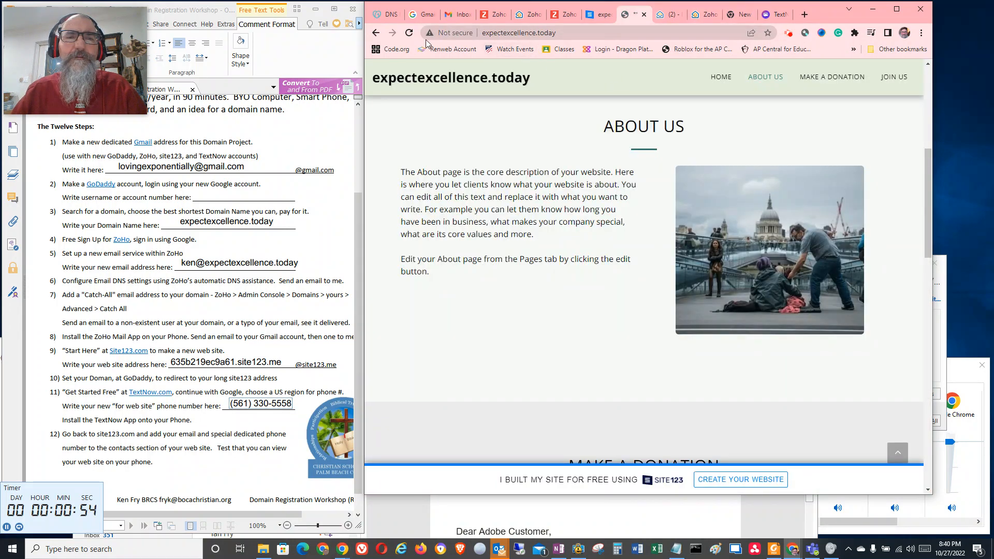
left_click(409, 32)
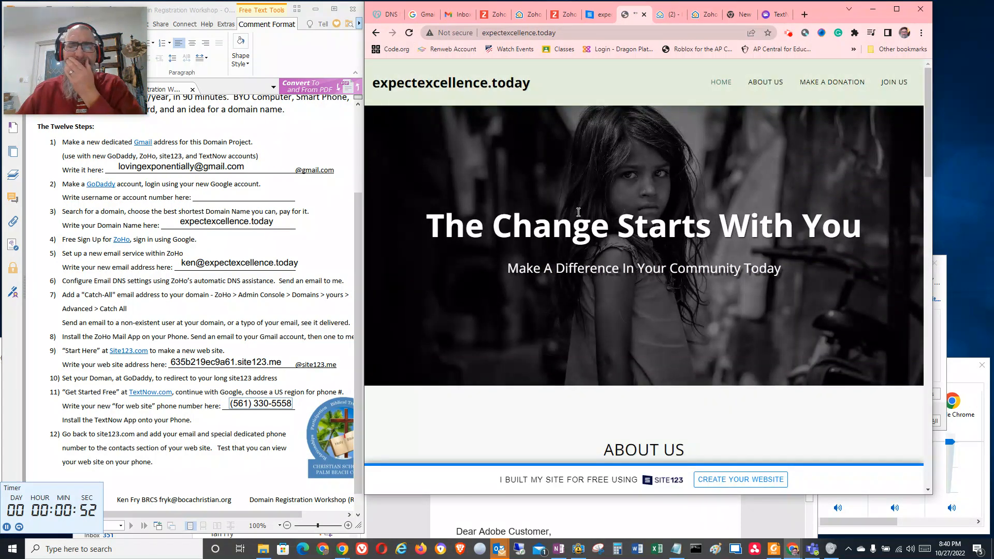
scroll(579, 212, "down", 6)
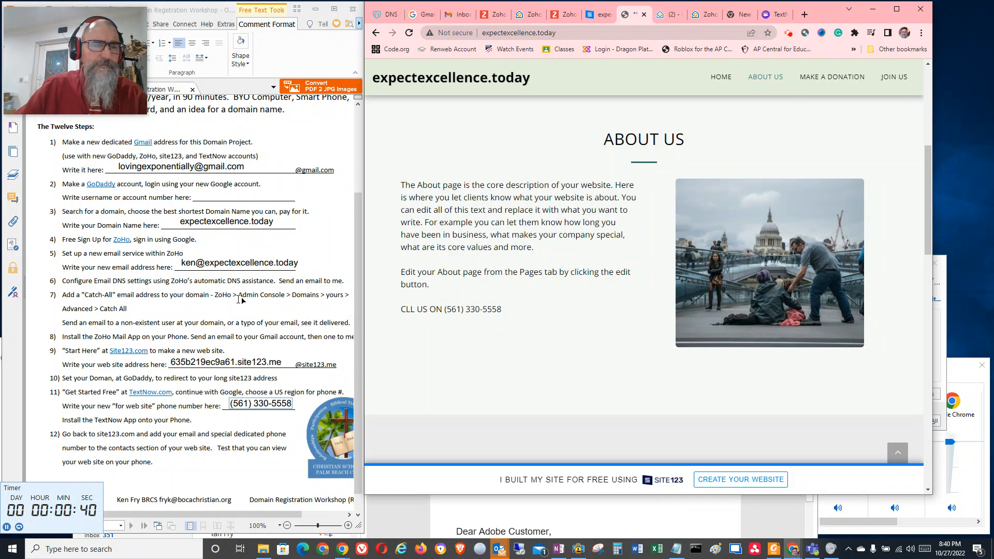
Switch to Outlook, move its window to show more of the mailbox and look through the account folders
left_click(496, 547)
left_click(468, 508)
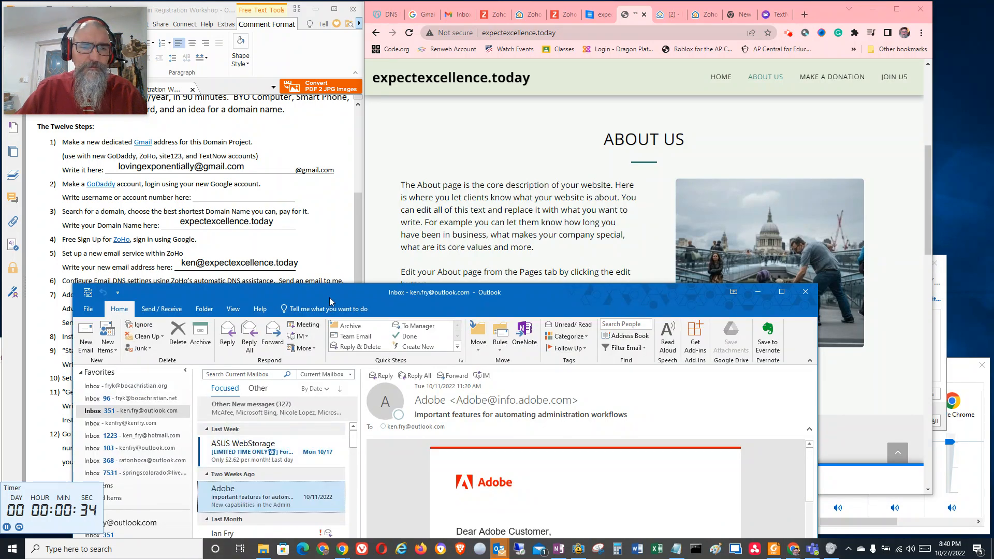
left_click_drag(330, 301, 317, 191)
left_click(125, 297)
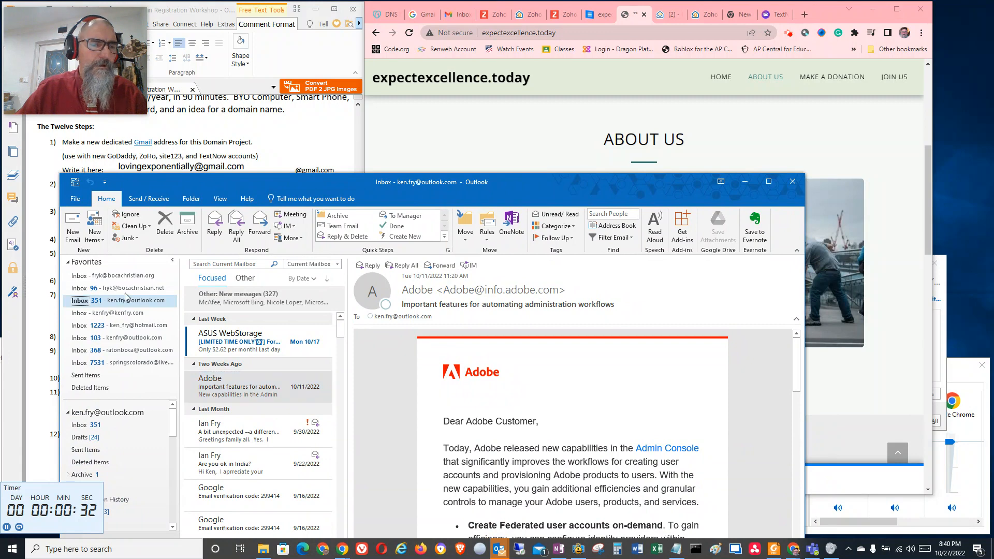
left_click(87, 427)
scroll(93, 510, "down", 1)
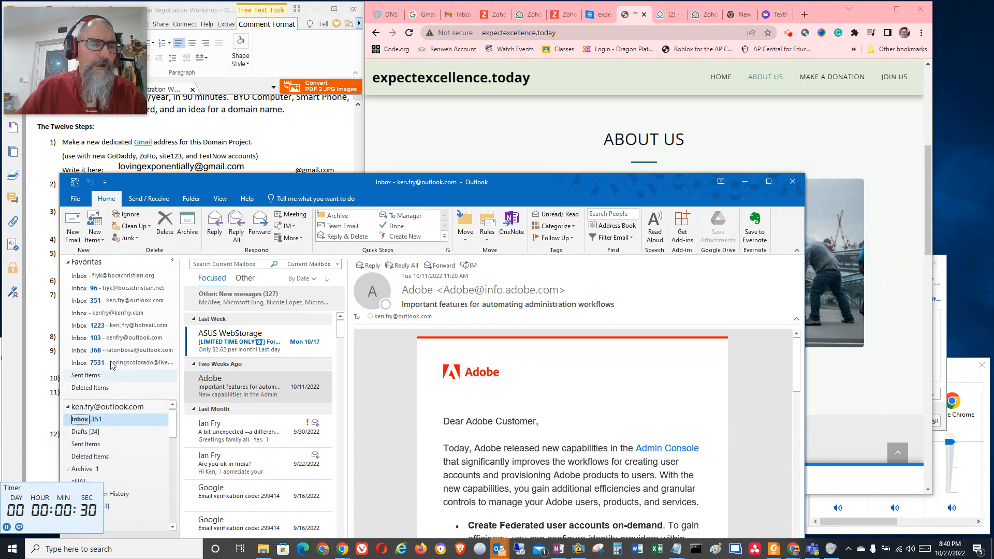
Open the bocachristian.org account's inbox in Outlook and look through its recent messages
left_click(103, 275)
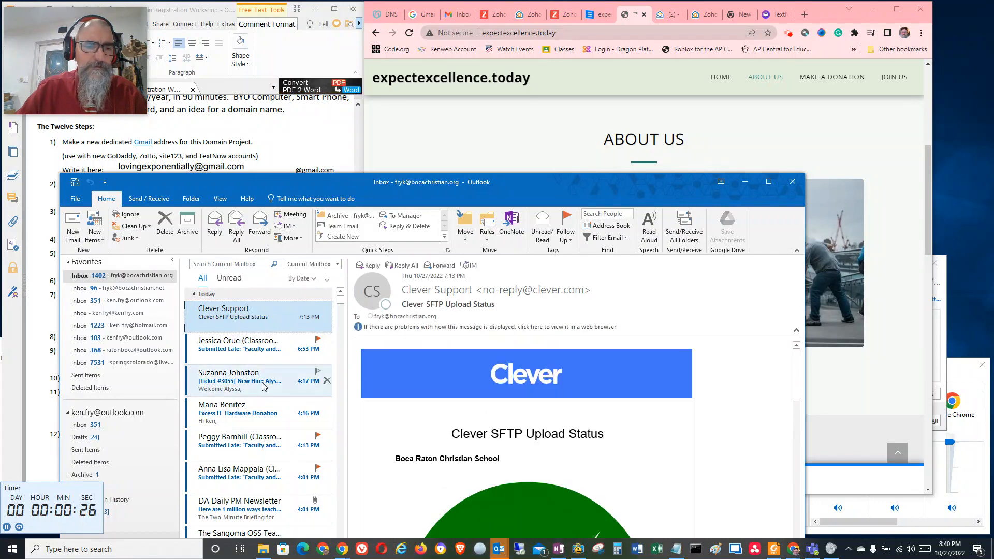
scroll(263, 384, "down", 2)
scroll(255, 357, "up", 2)
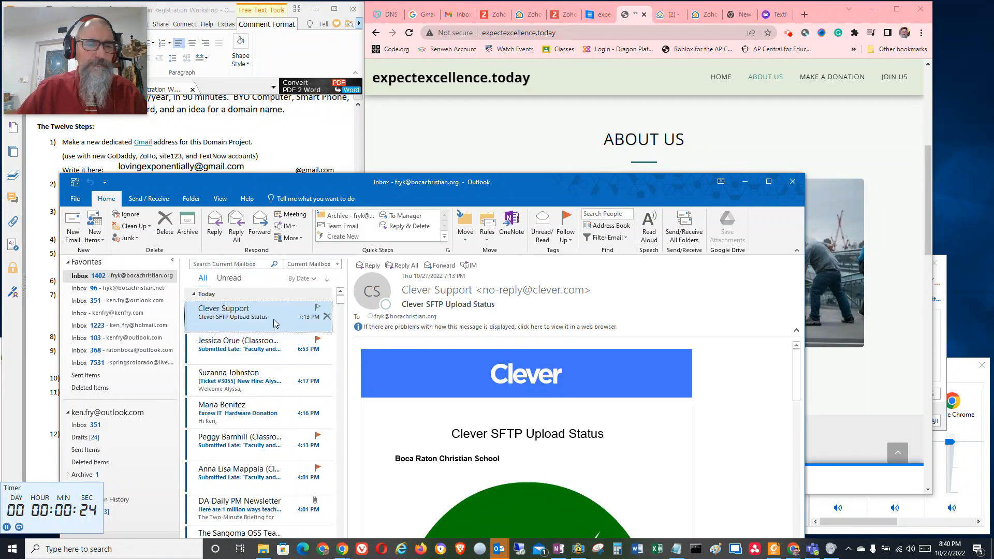
left_click_drag(271, 187, 263, 218)
scroll(255, 400, "down", 2)
scroll(255, 400, "up", 2)
scroll(255, 400, "down", 2)
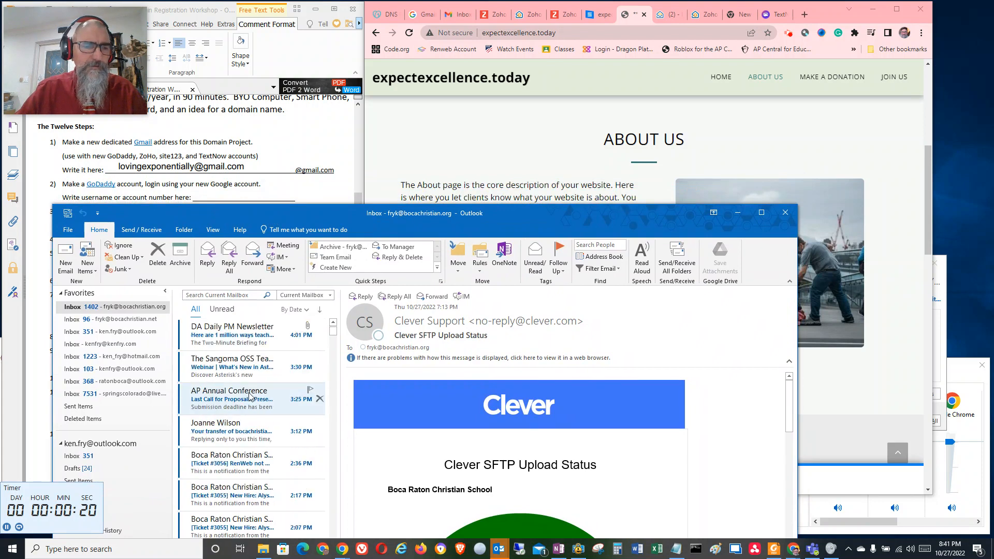
scroll(236, 334, "up", 2)
left_click_drag(334, 216, 349, 215)
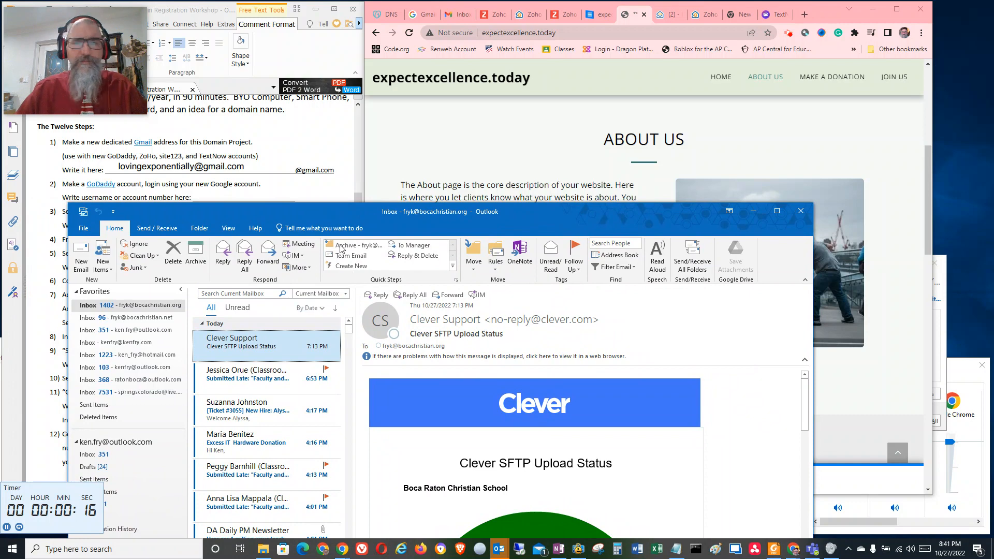